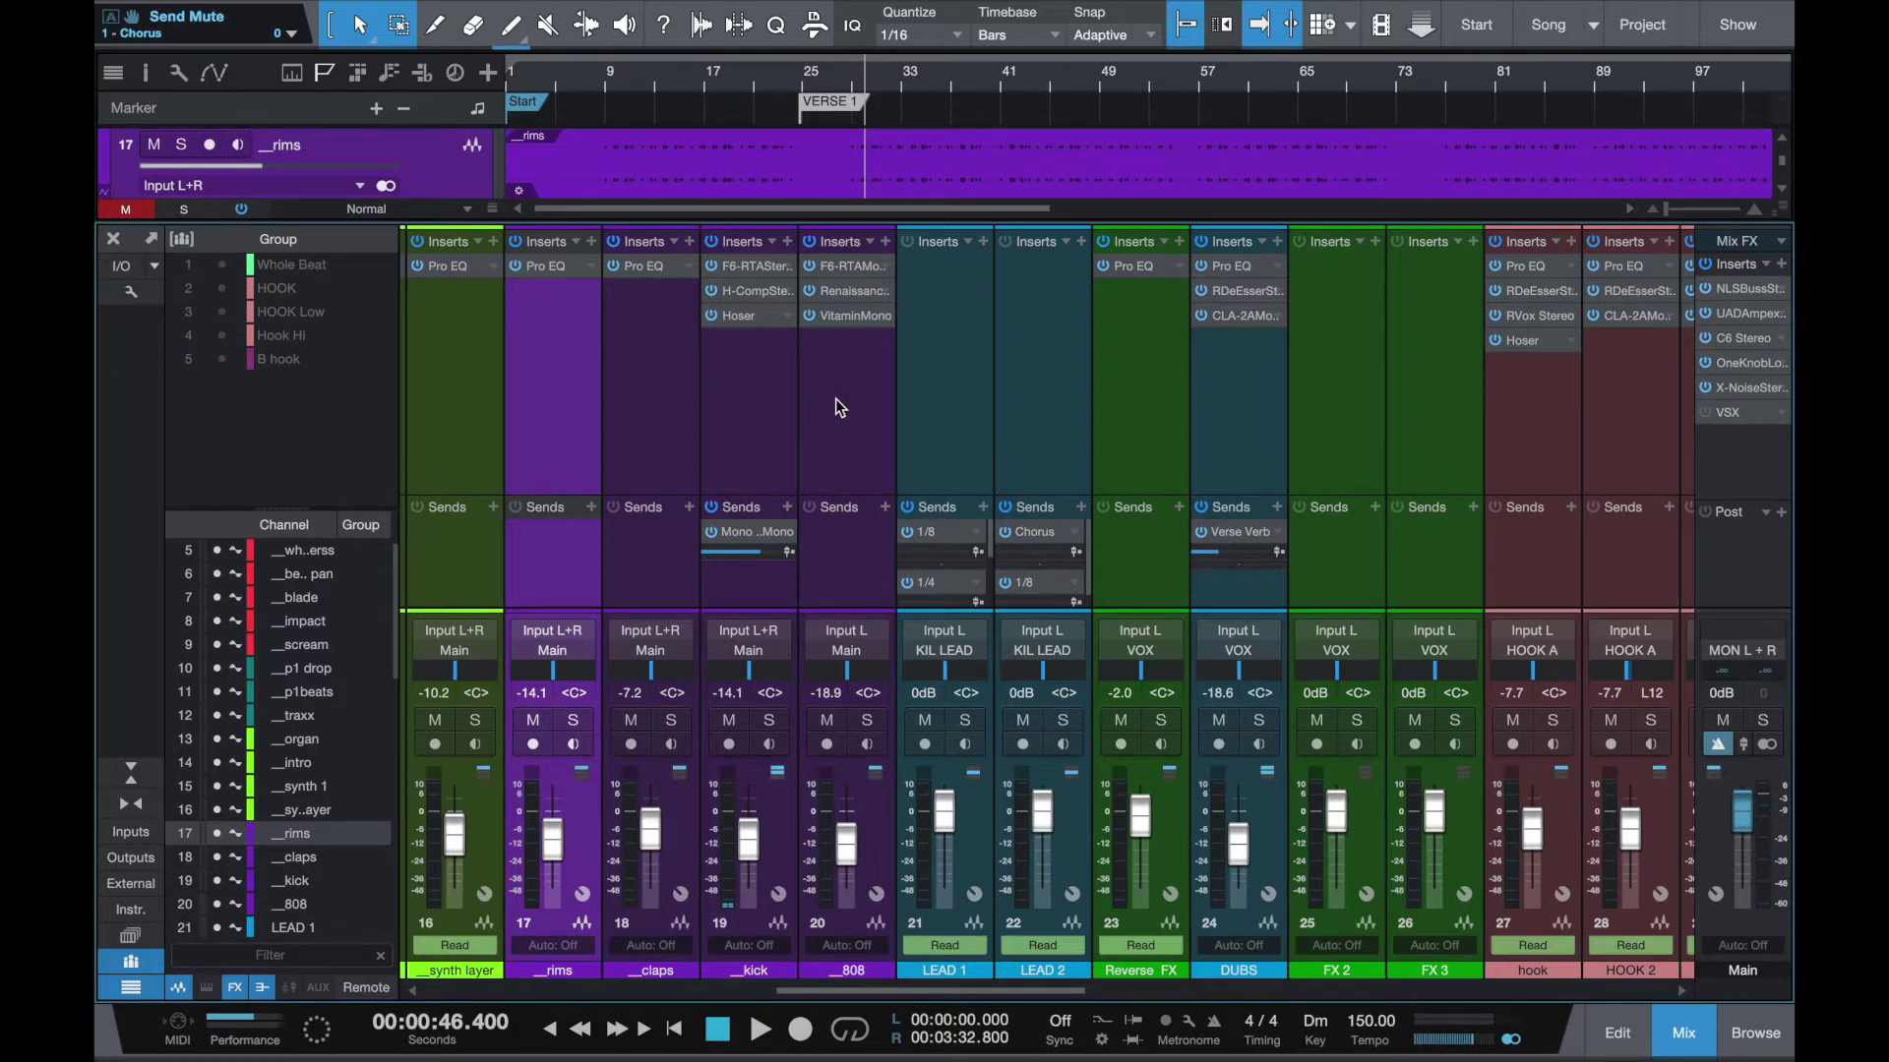
Turn off the mixer option that keeps bus channels to the right
left_click(131, 292)
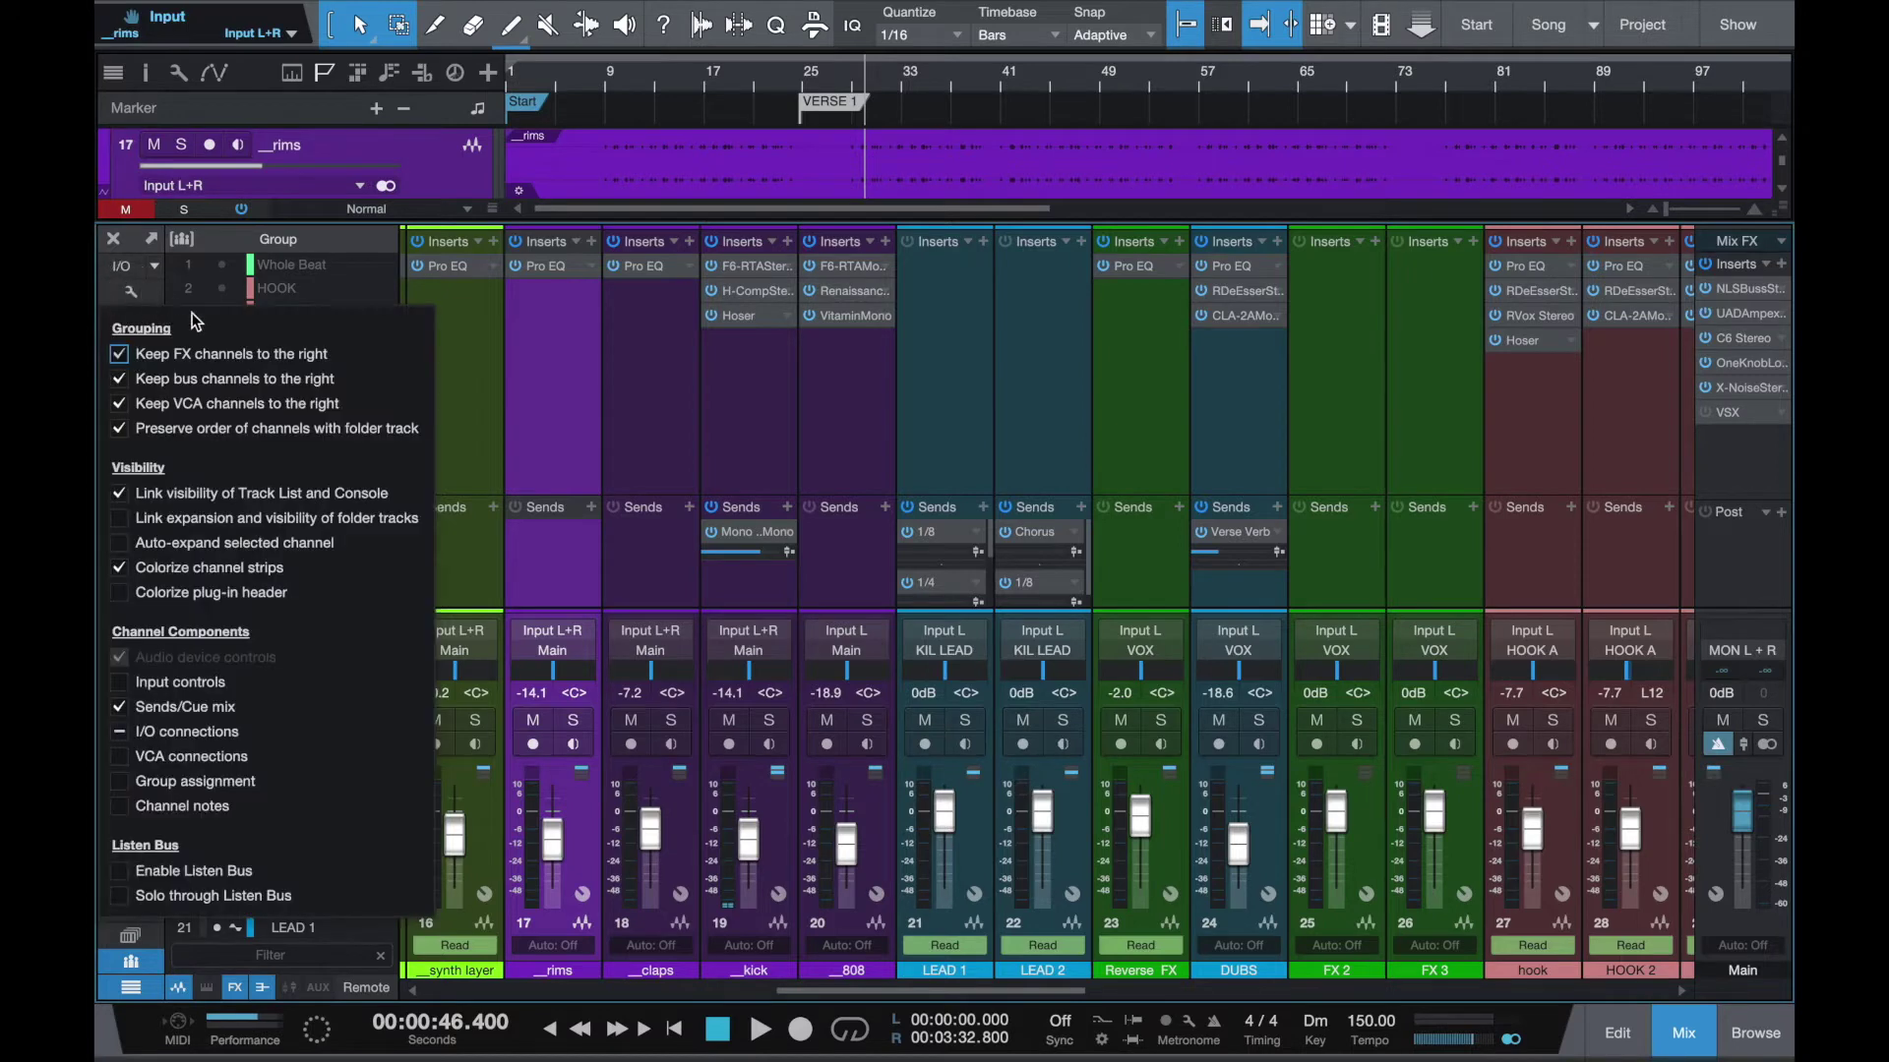
left_click(121, 380)
left_click(127, 296)
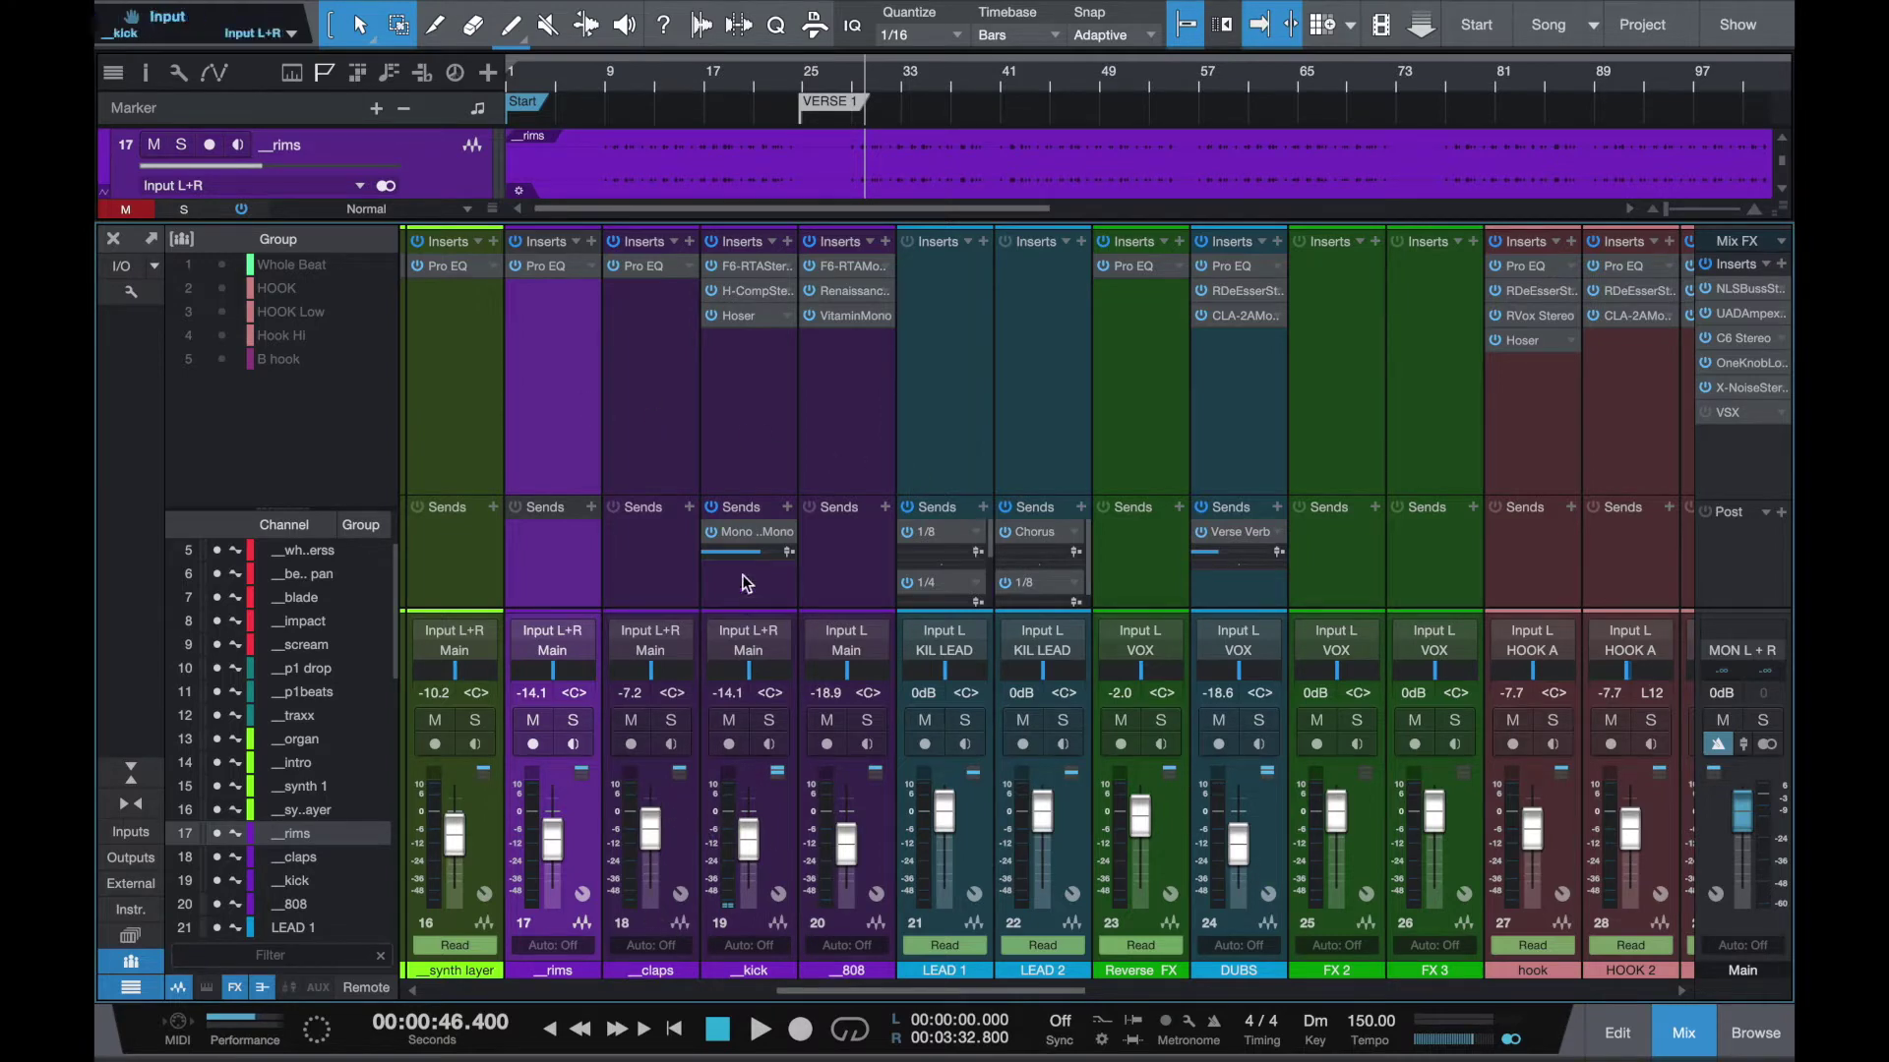
Solo the __rims track, play a short passage from about bar 12, and unsolo it
left_click(764, 470)
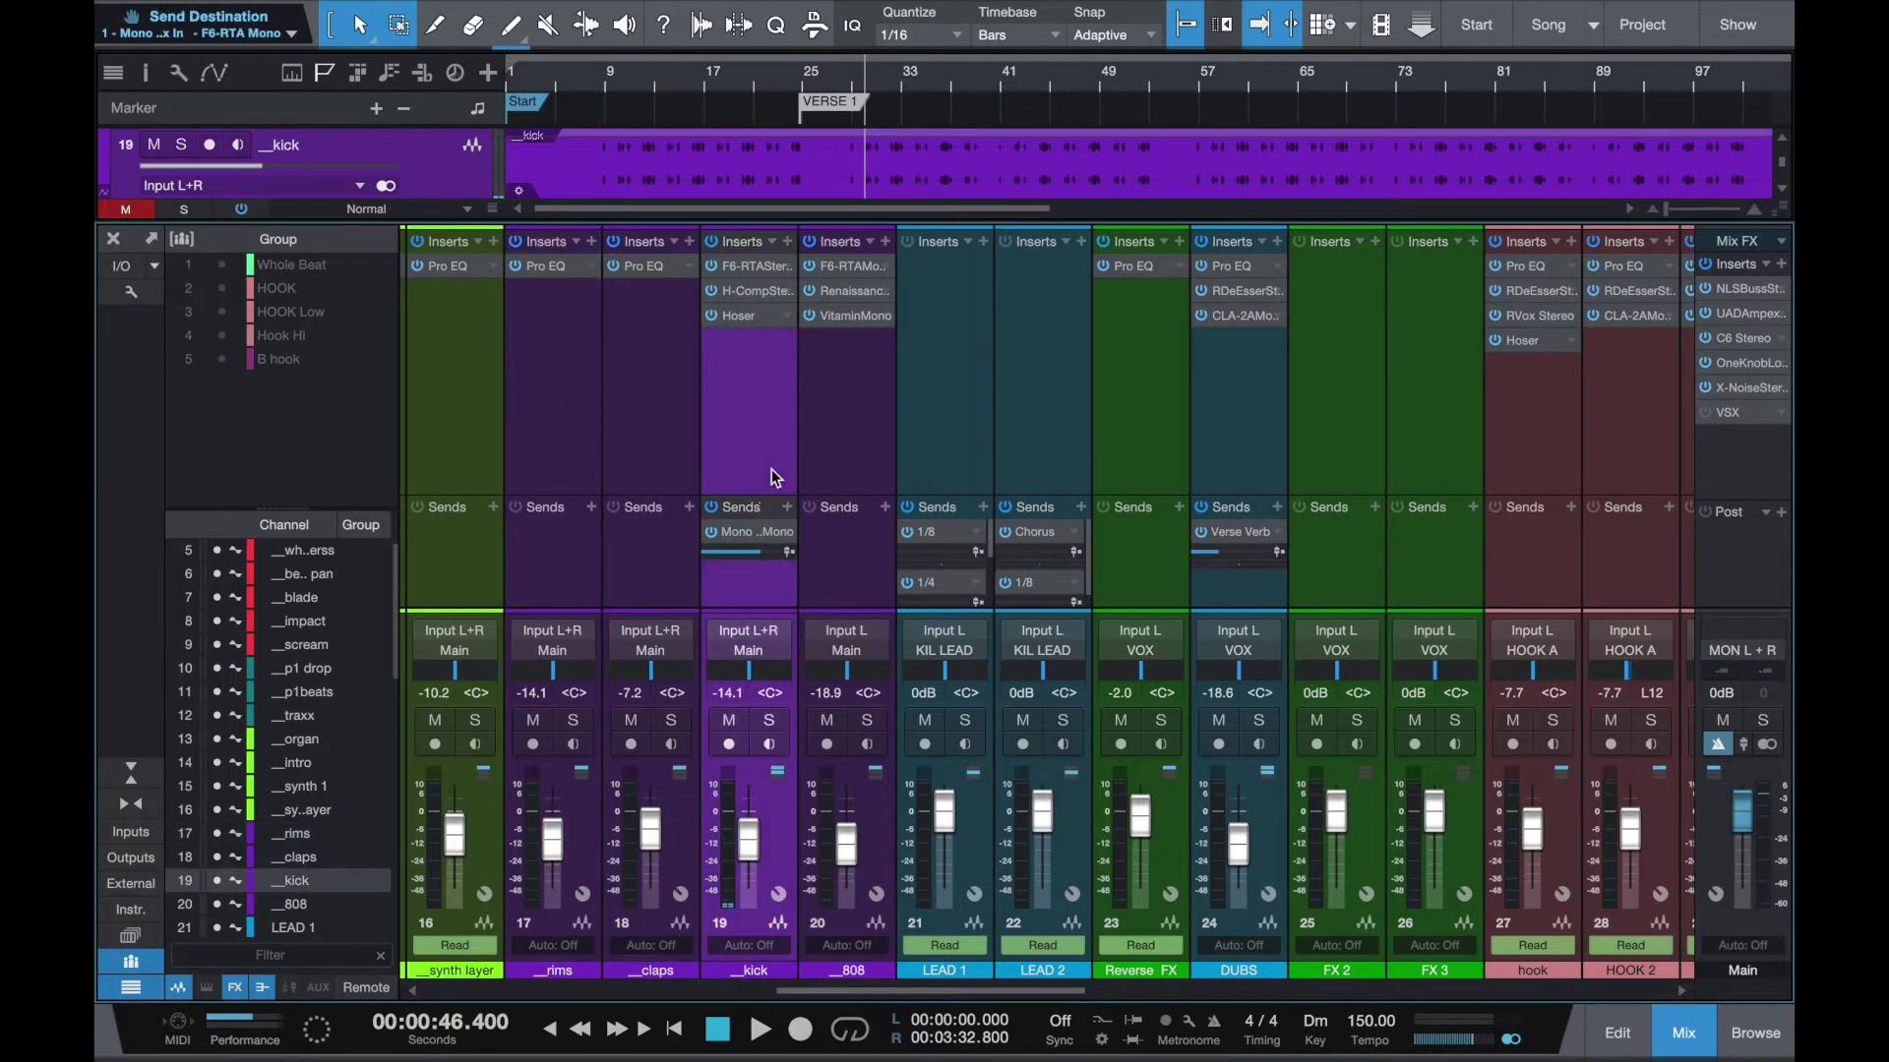
left_click(1681, 1034)
scroll(739, 570, "up", 2)
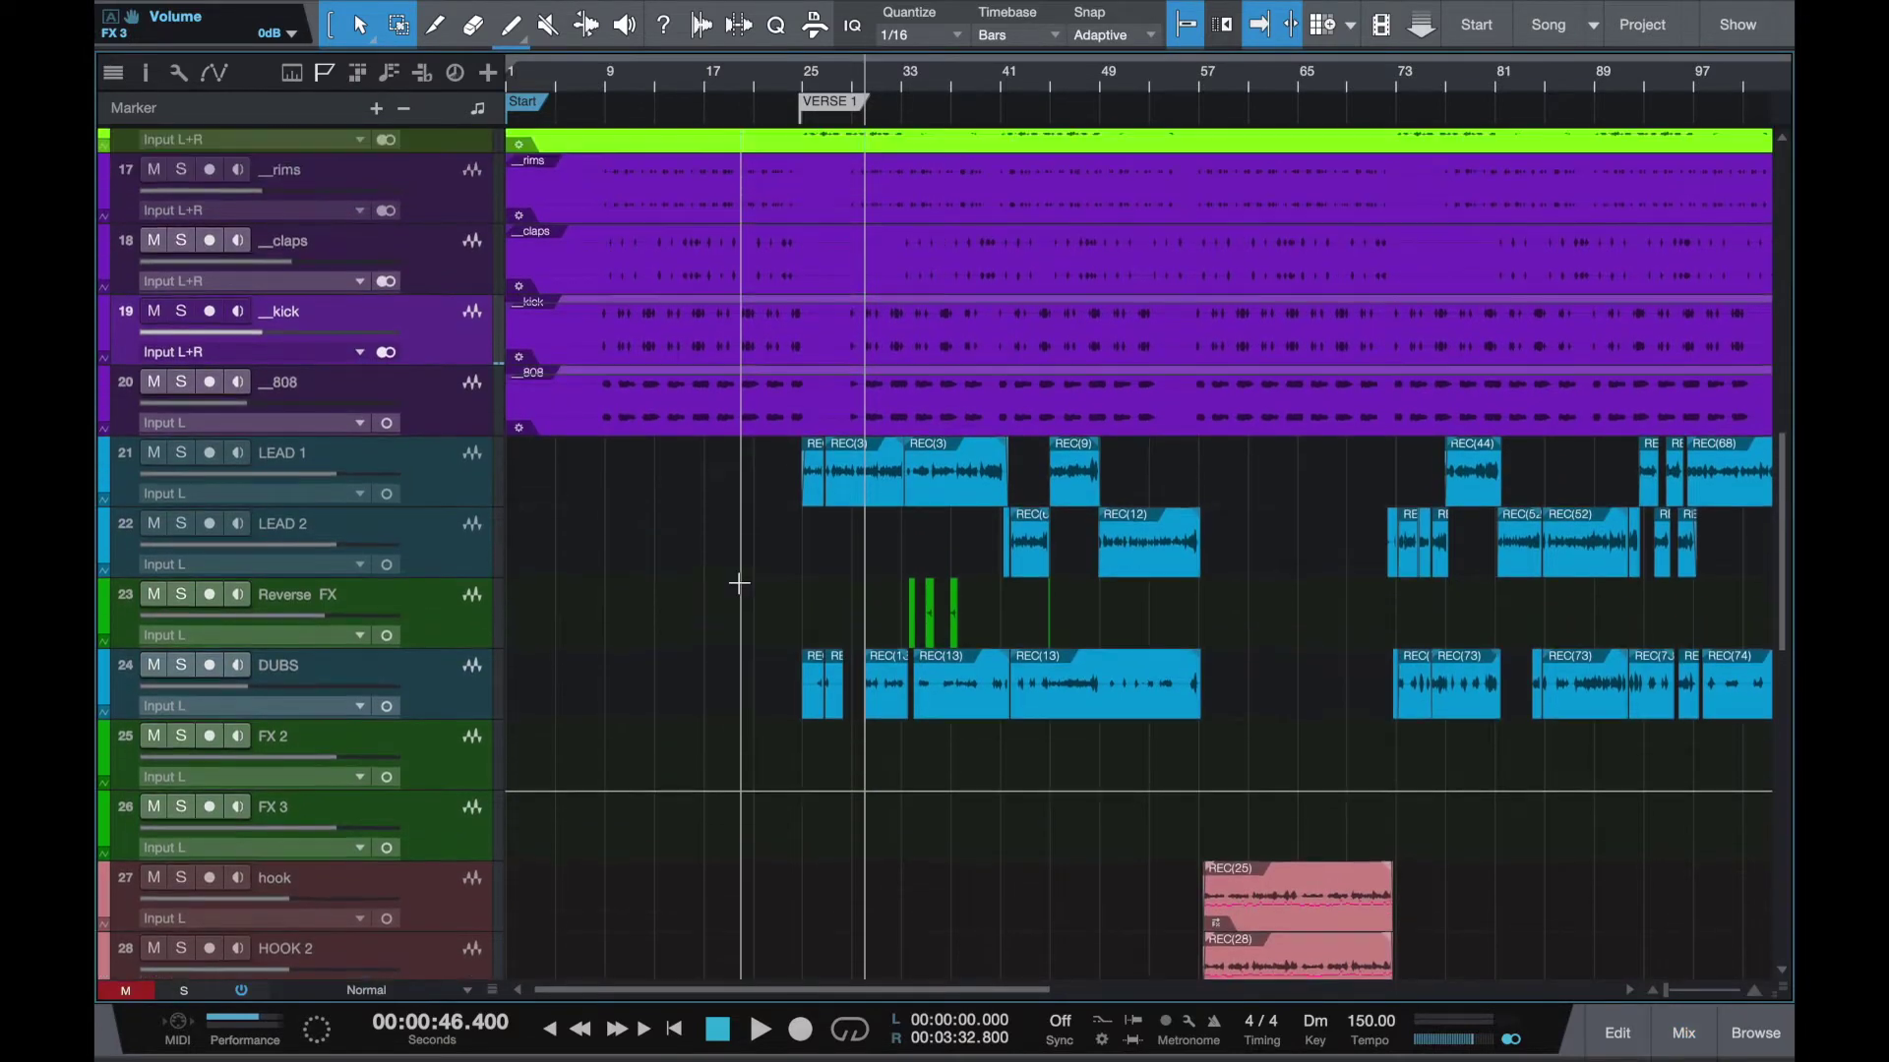
scroll(221, 340, "up", 1)
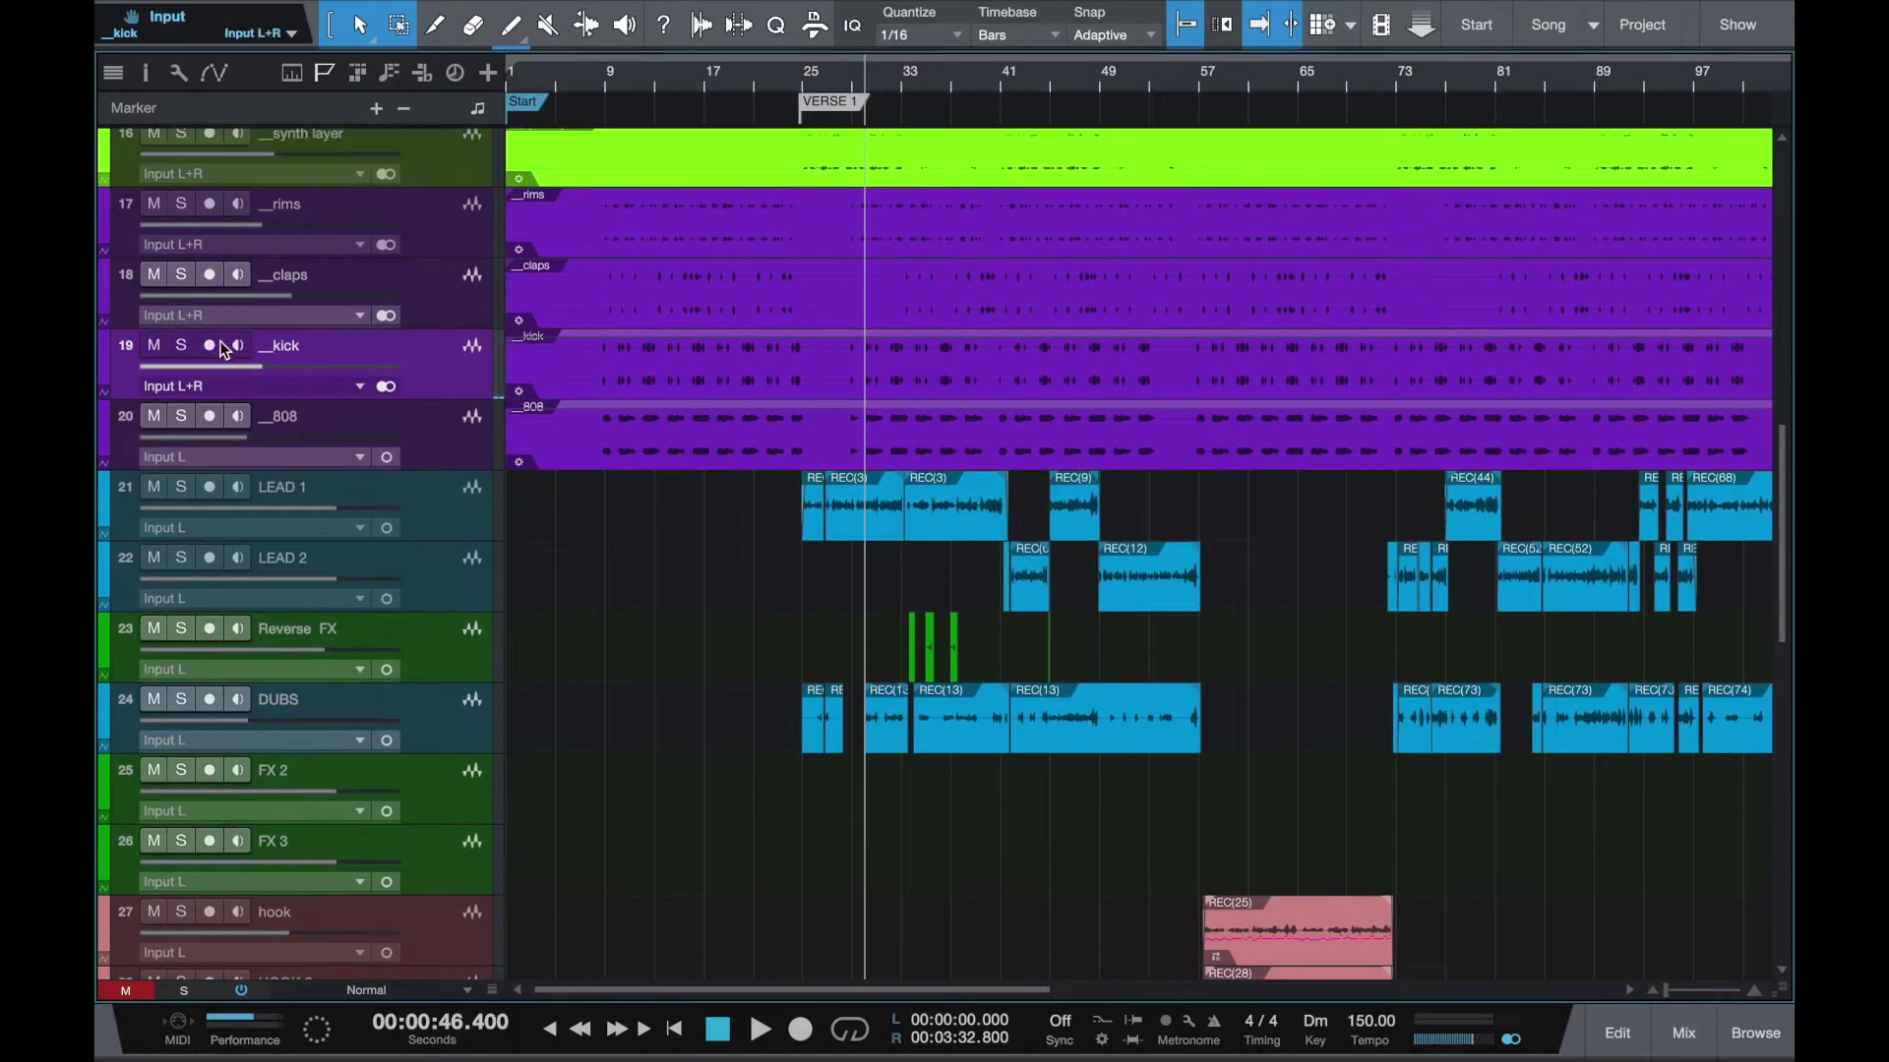
left_click(181, 204)
left_click(637, 212)
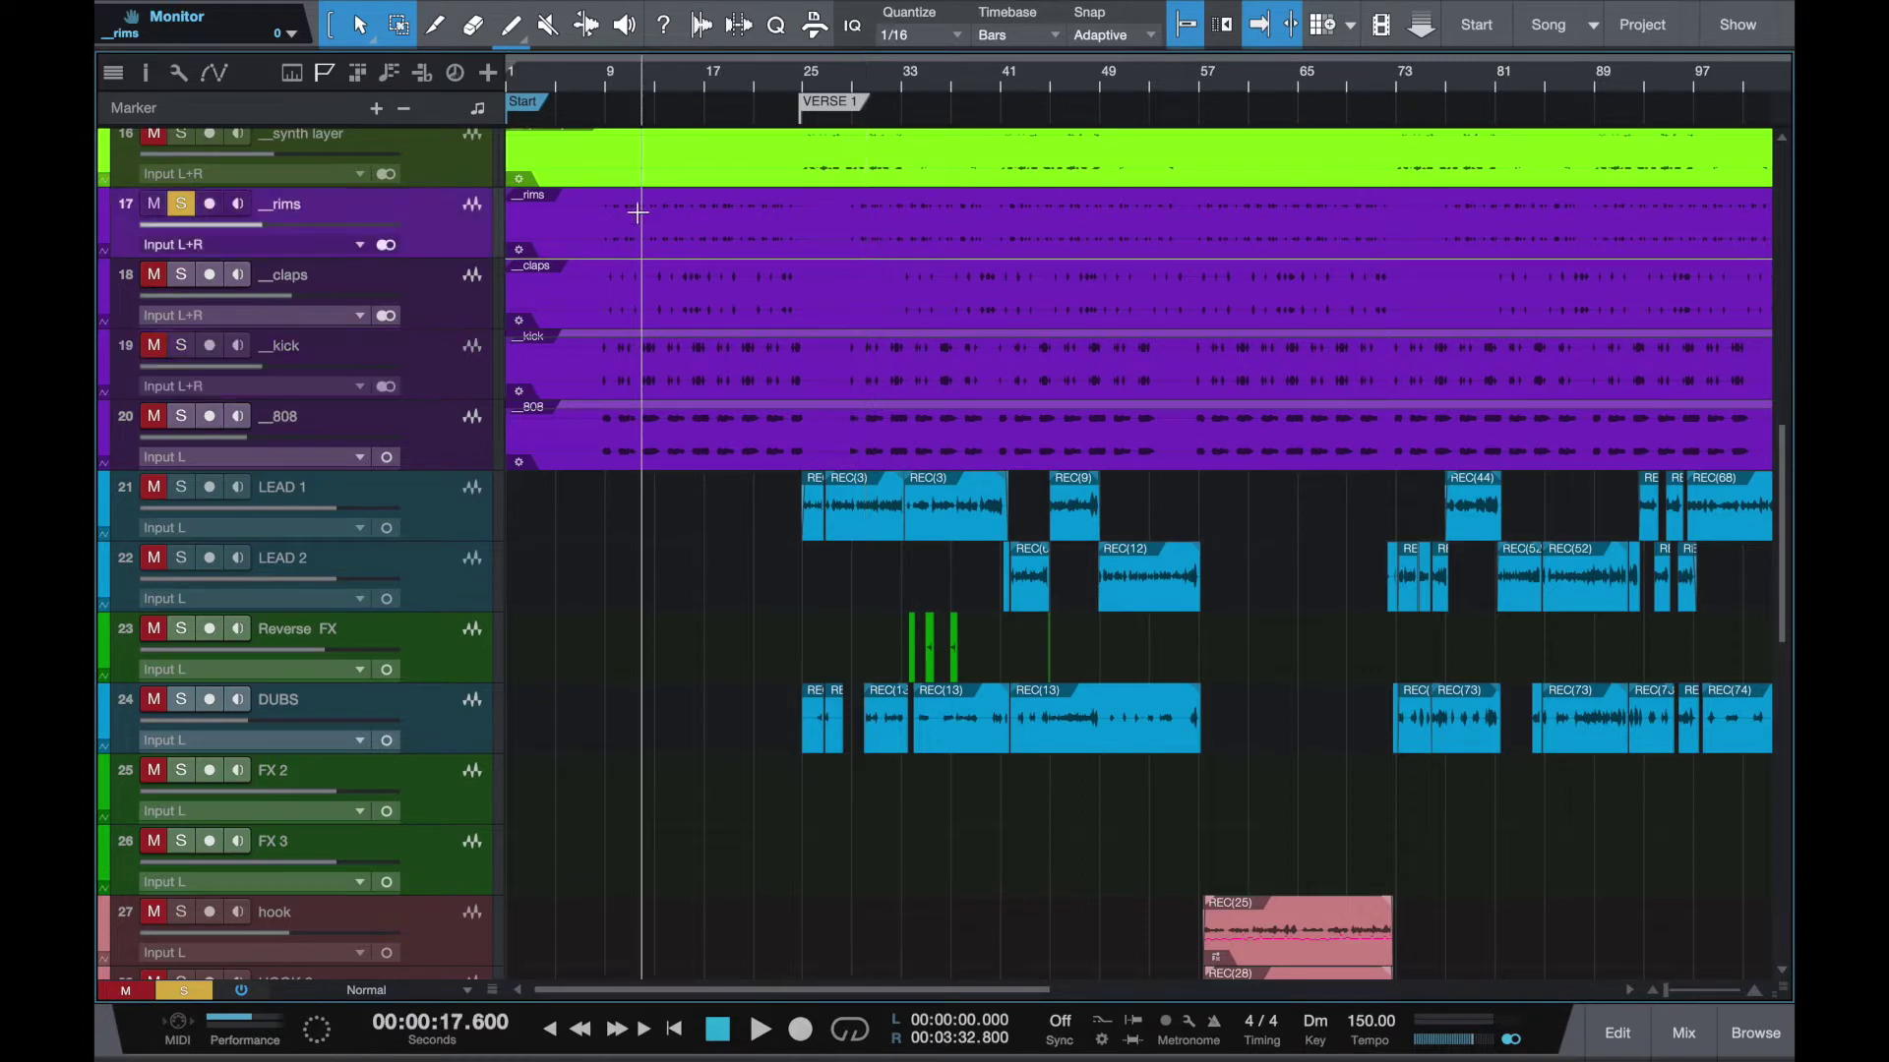
key("space")
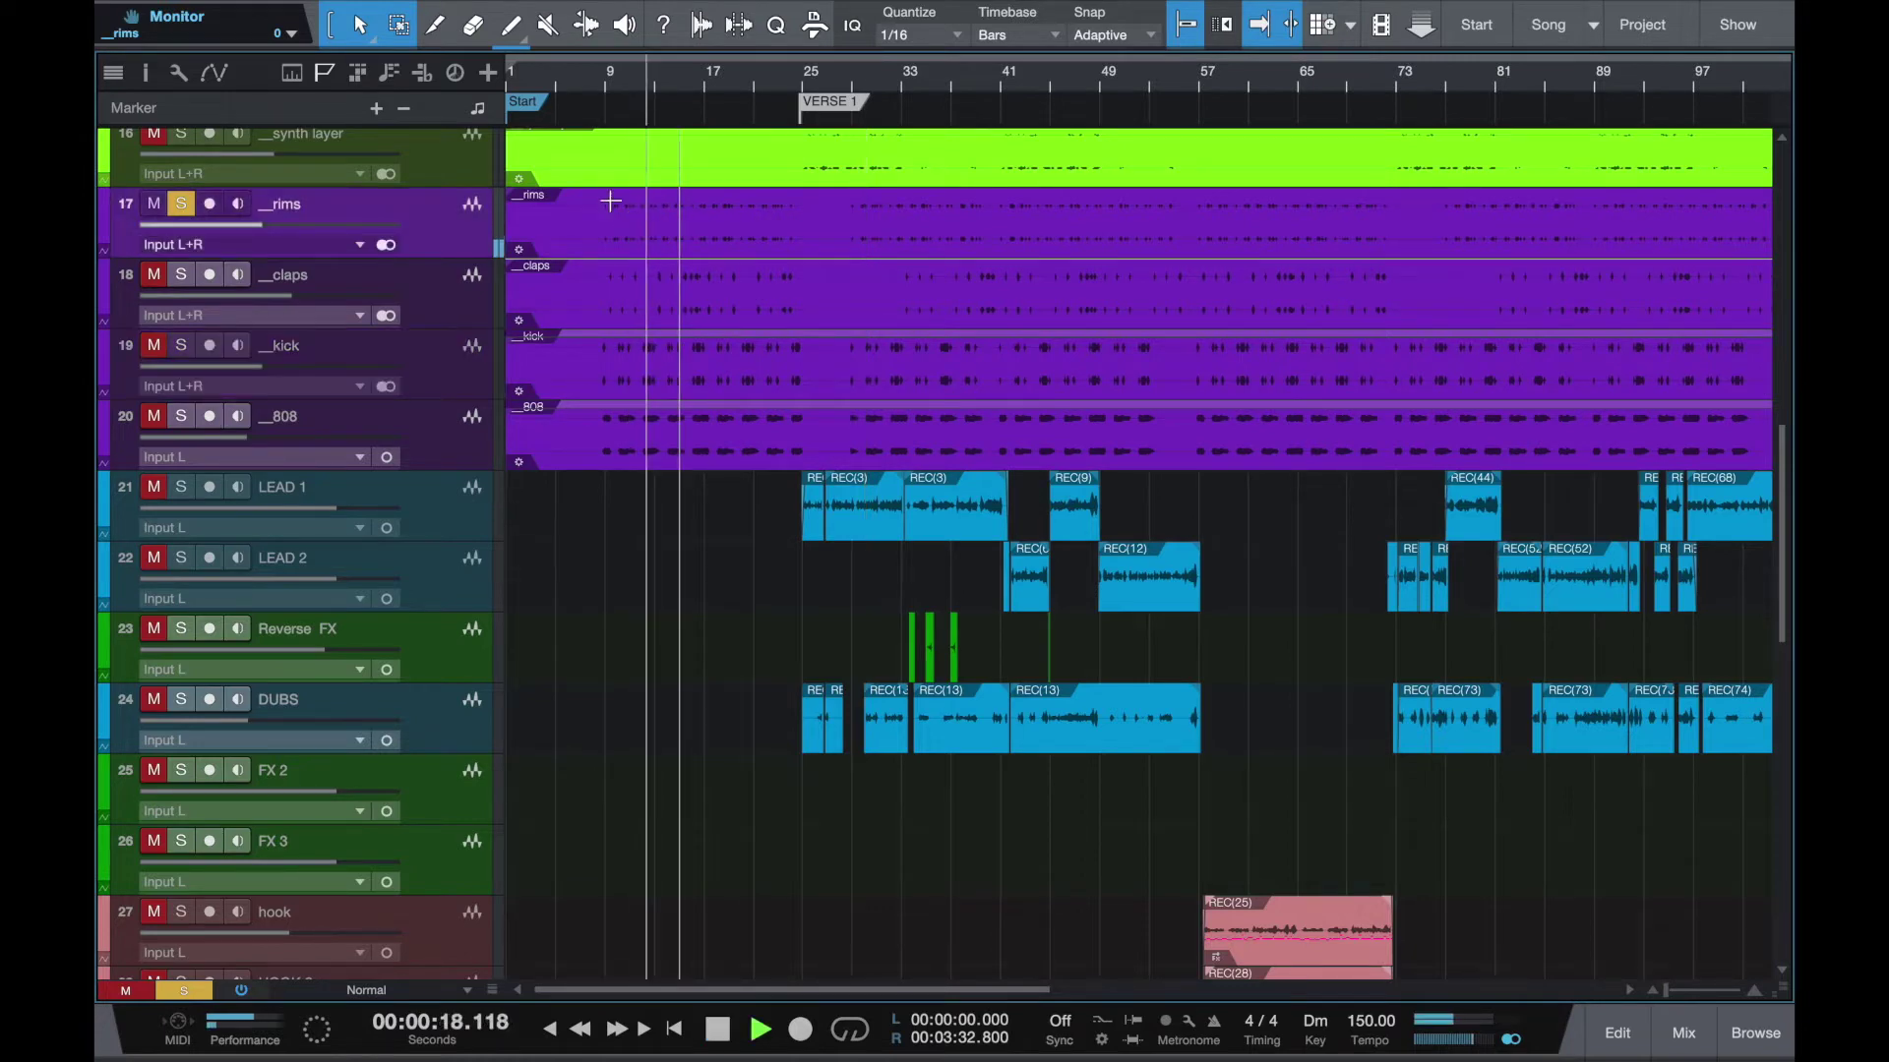
left_click(181, 205)
key("space")
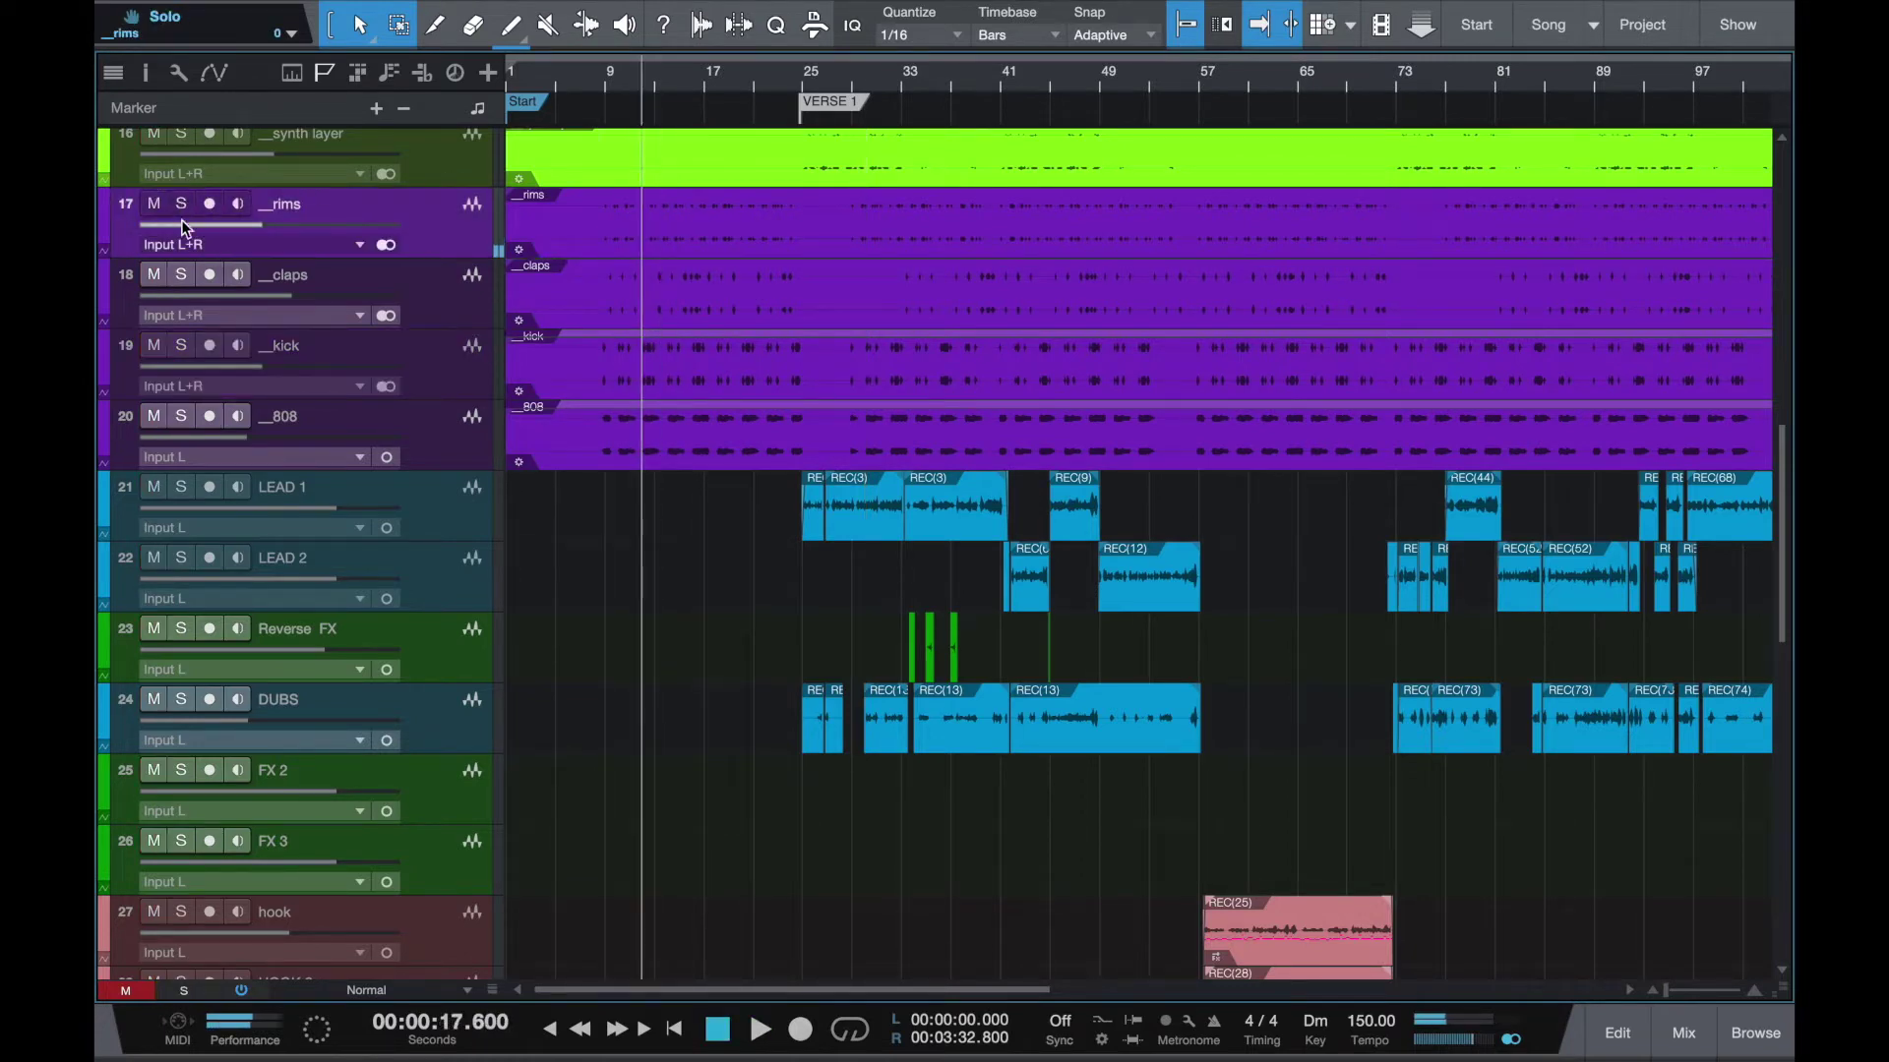
Audition the __claps and __kick tracks in solo one after the other, unsoloing each
left_click(182, 274)
key("space")
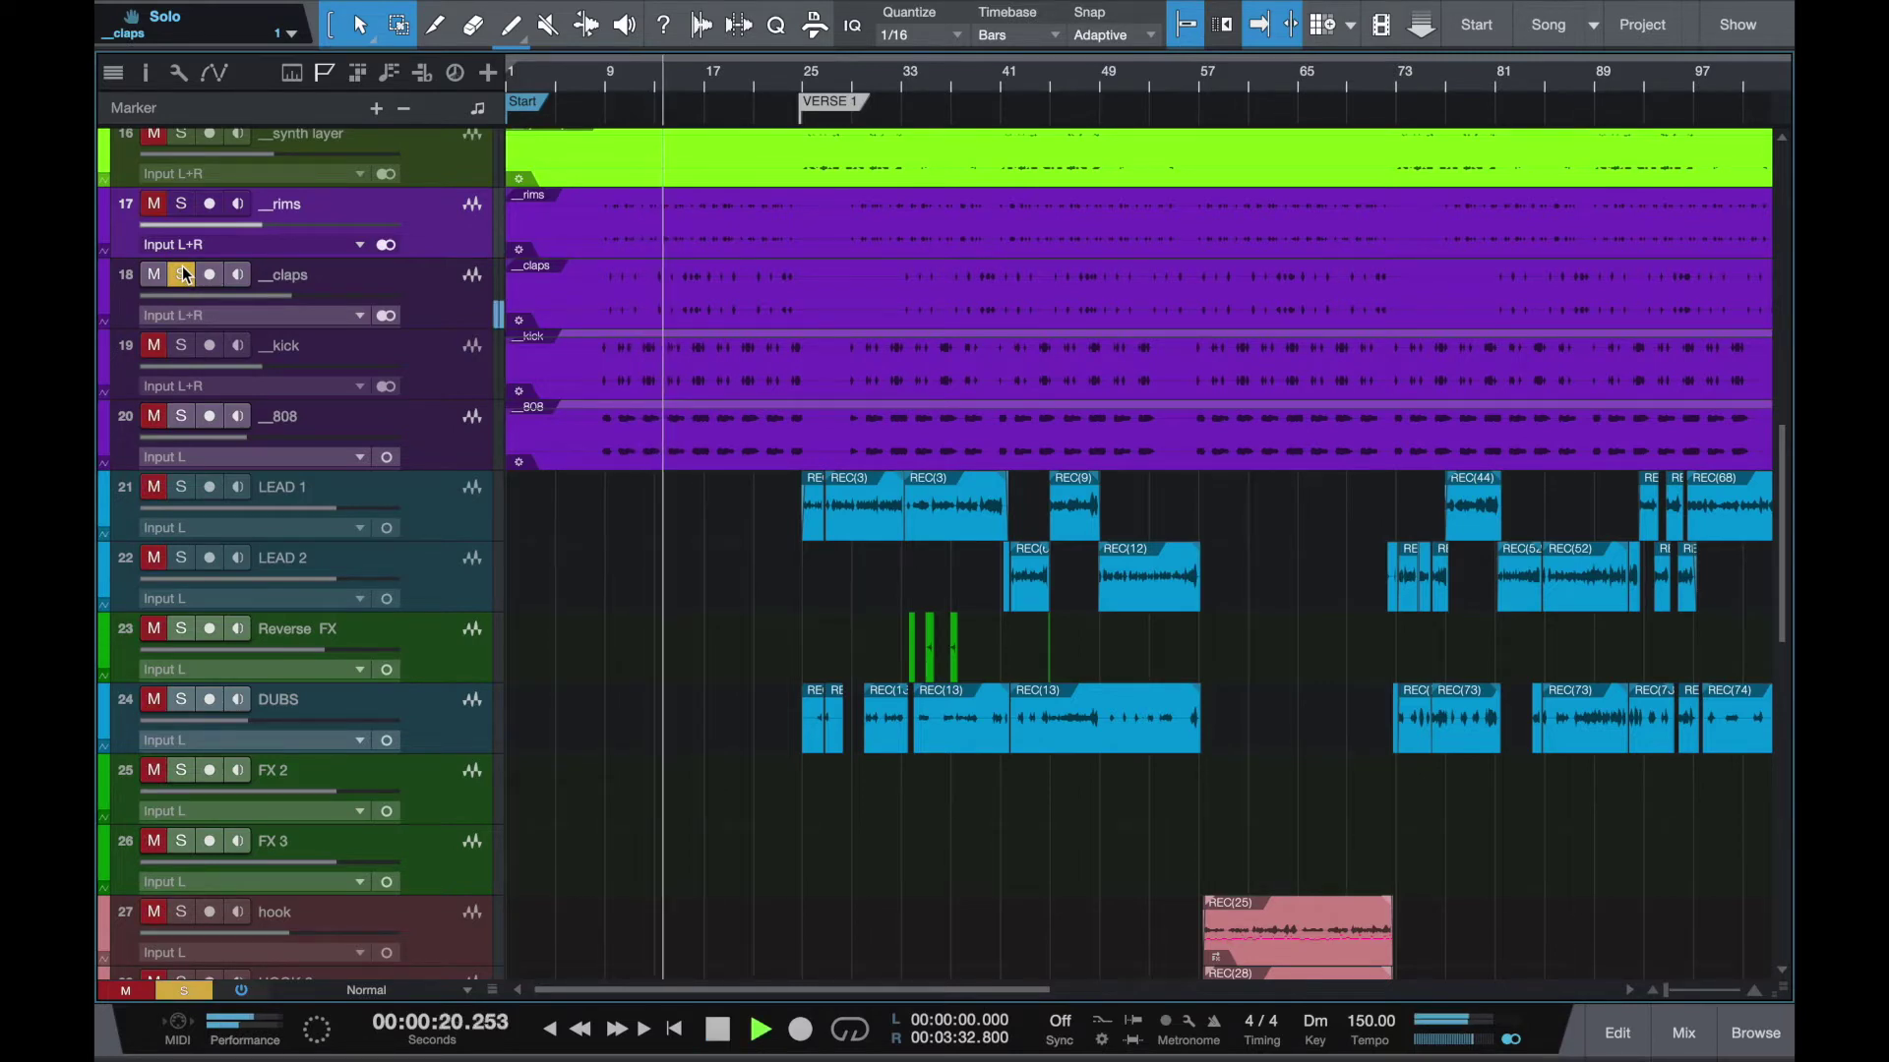
key("space")
left_click(182, 275)
left_click(181, 345)
key("space")
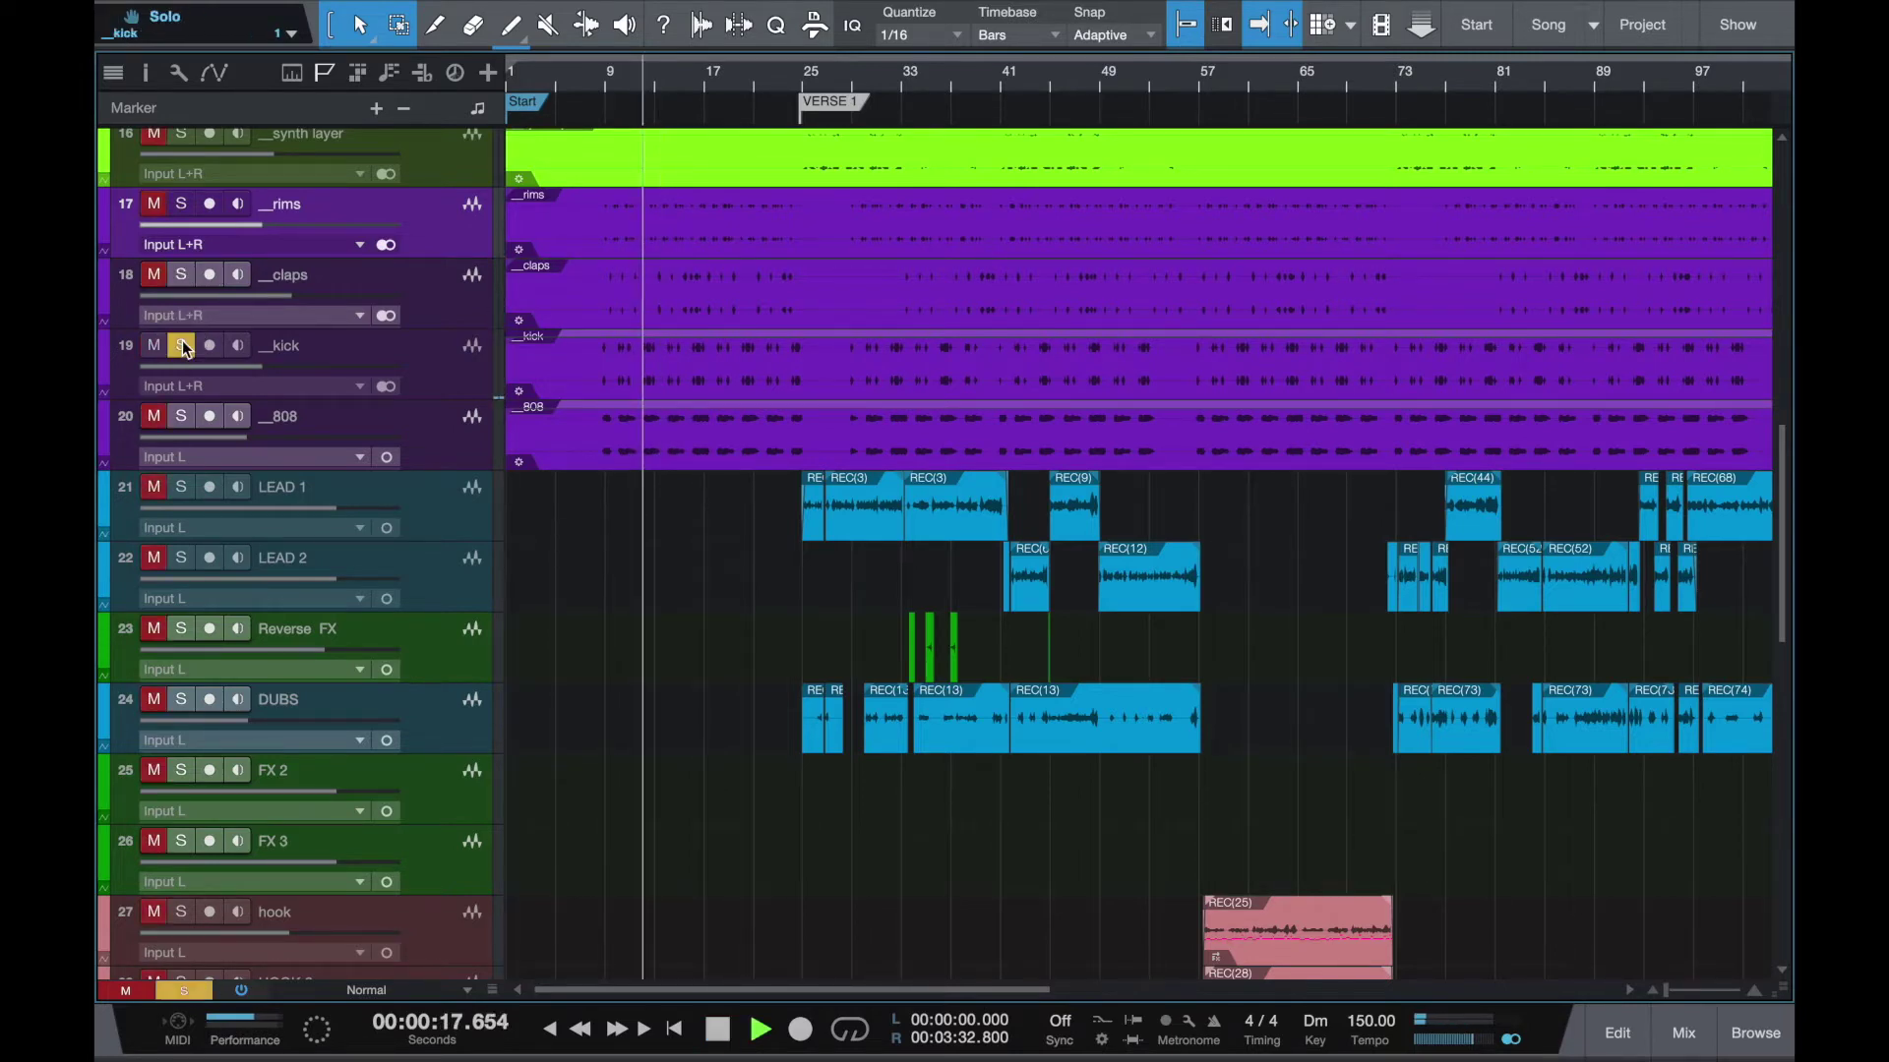
key("space")
left_click(181, 345)
Audition the __808 track in solo and unsolo it
left_click(182, 416)
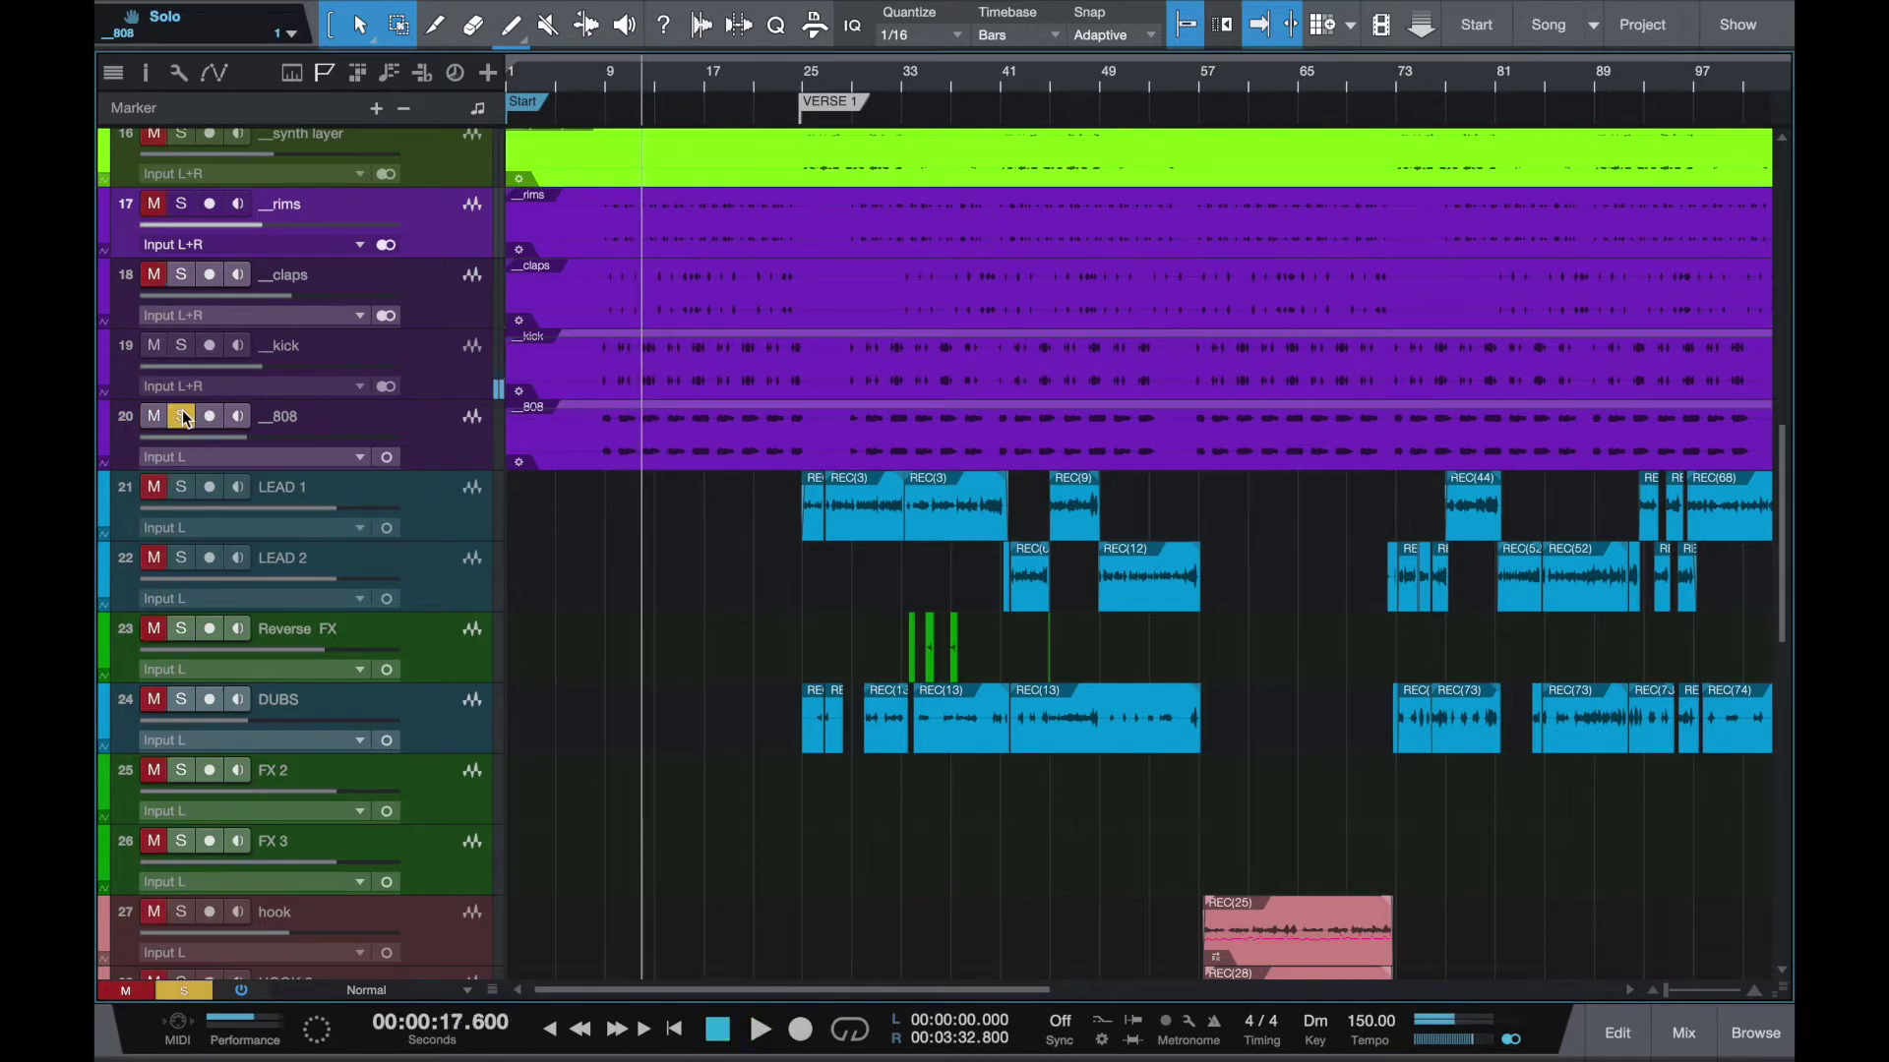
key("space")
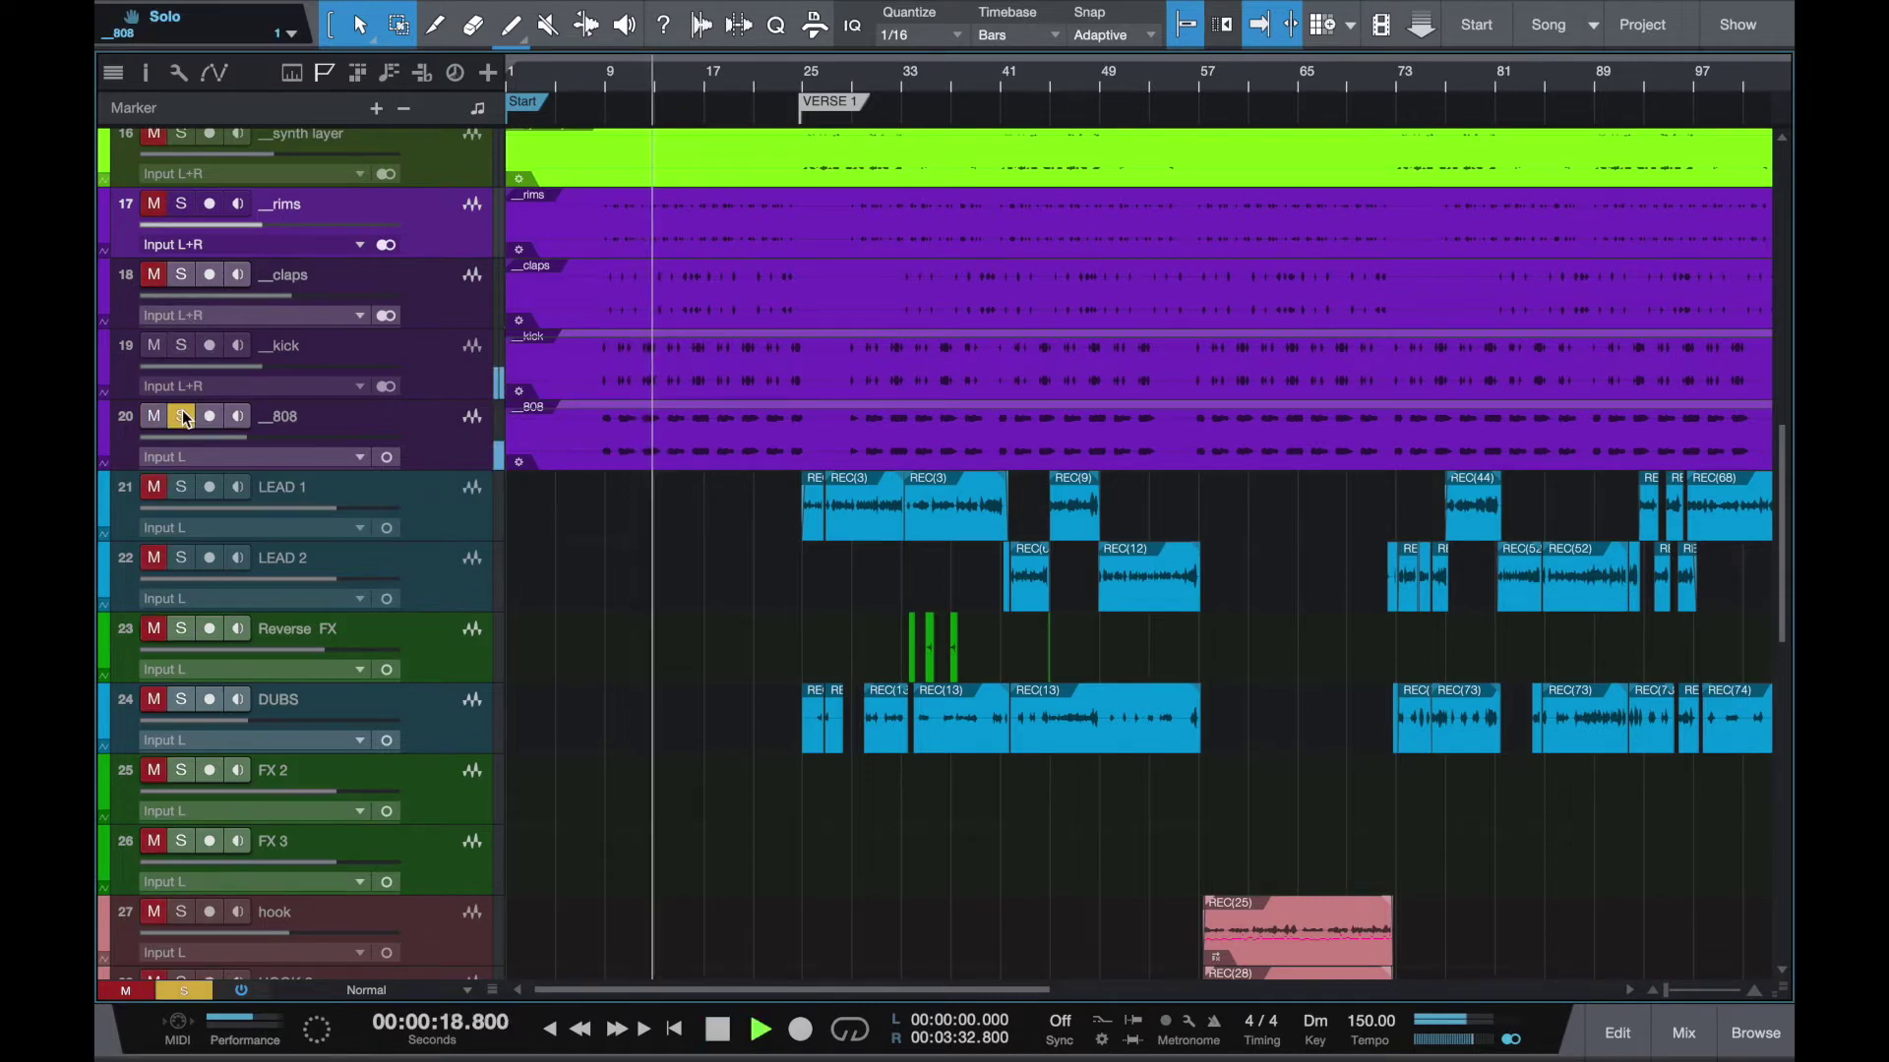
key("space")
left_click(182, 416)
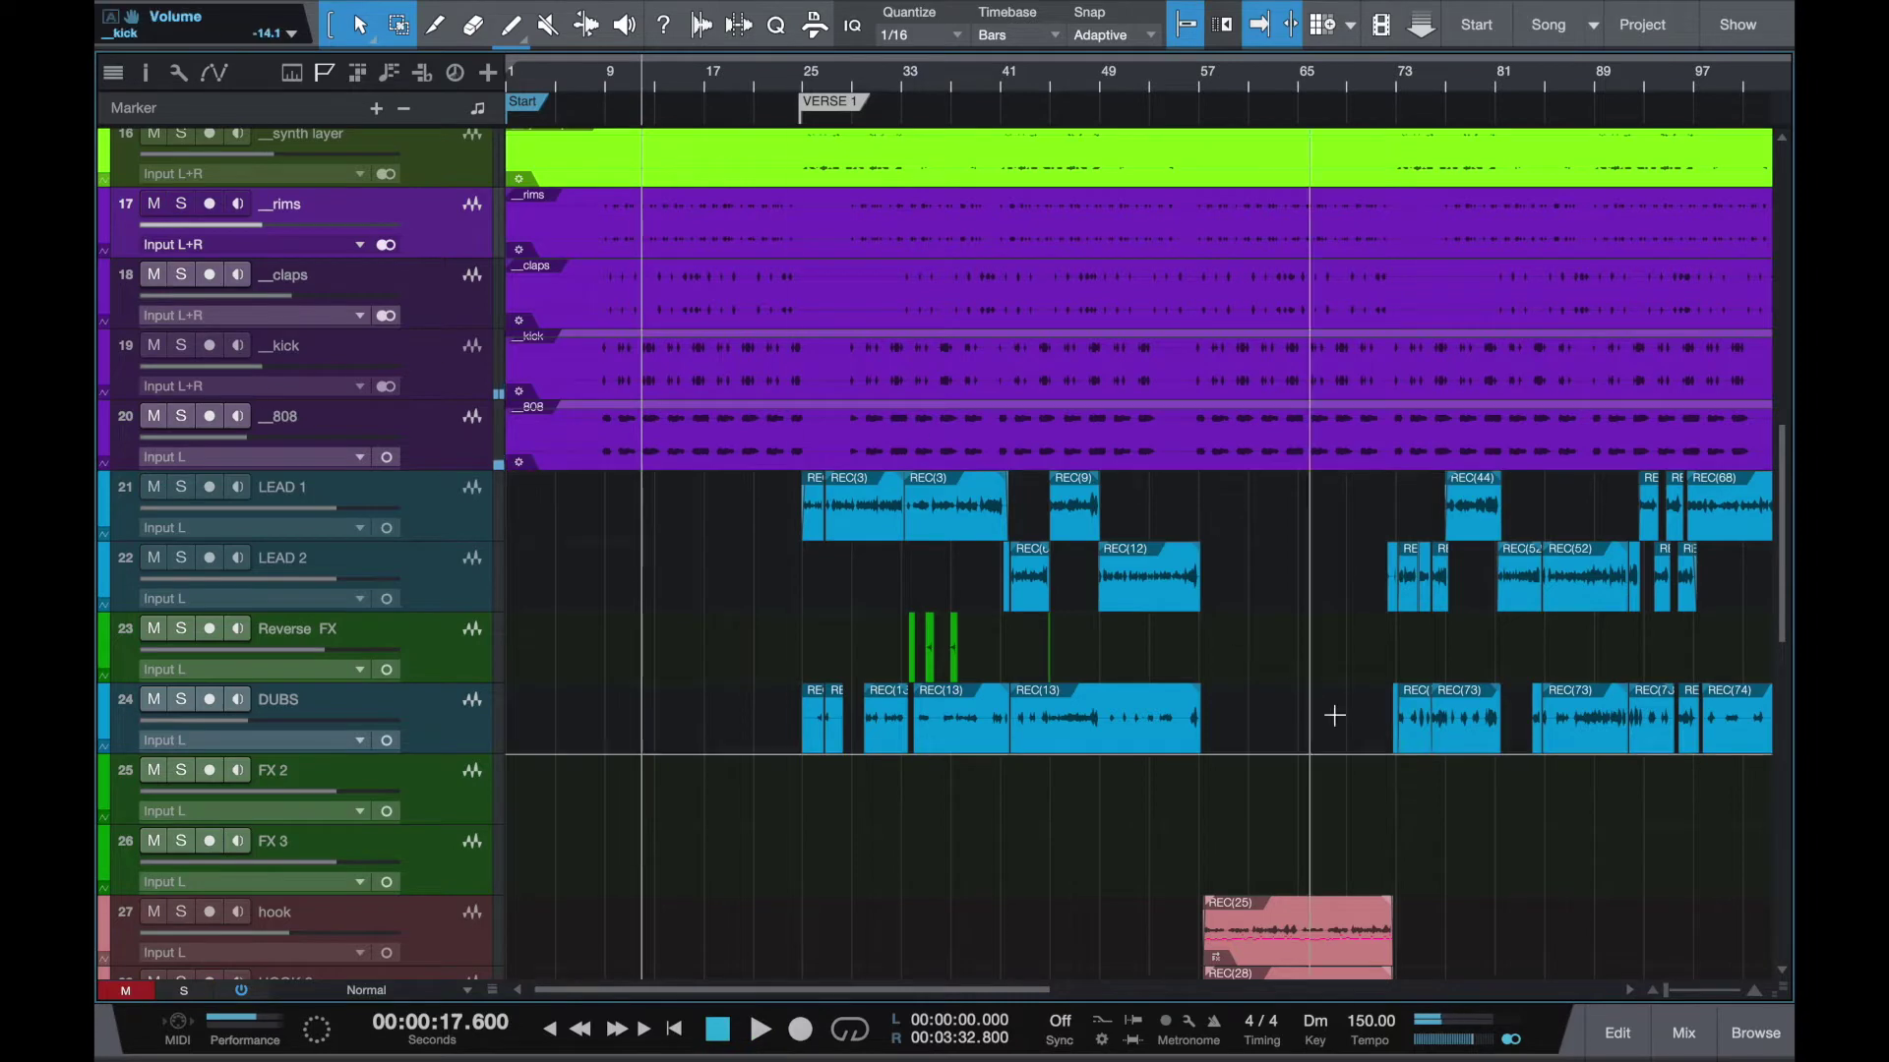
Show the mixer and select the drum channels from __rims through __808, ending with only __rims selected
left_click(1697, 1029)
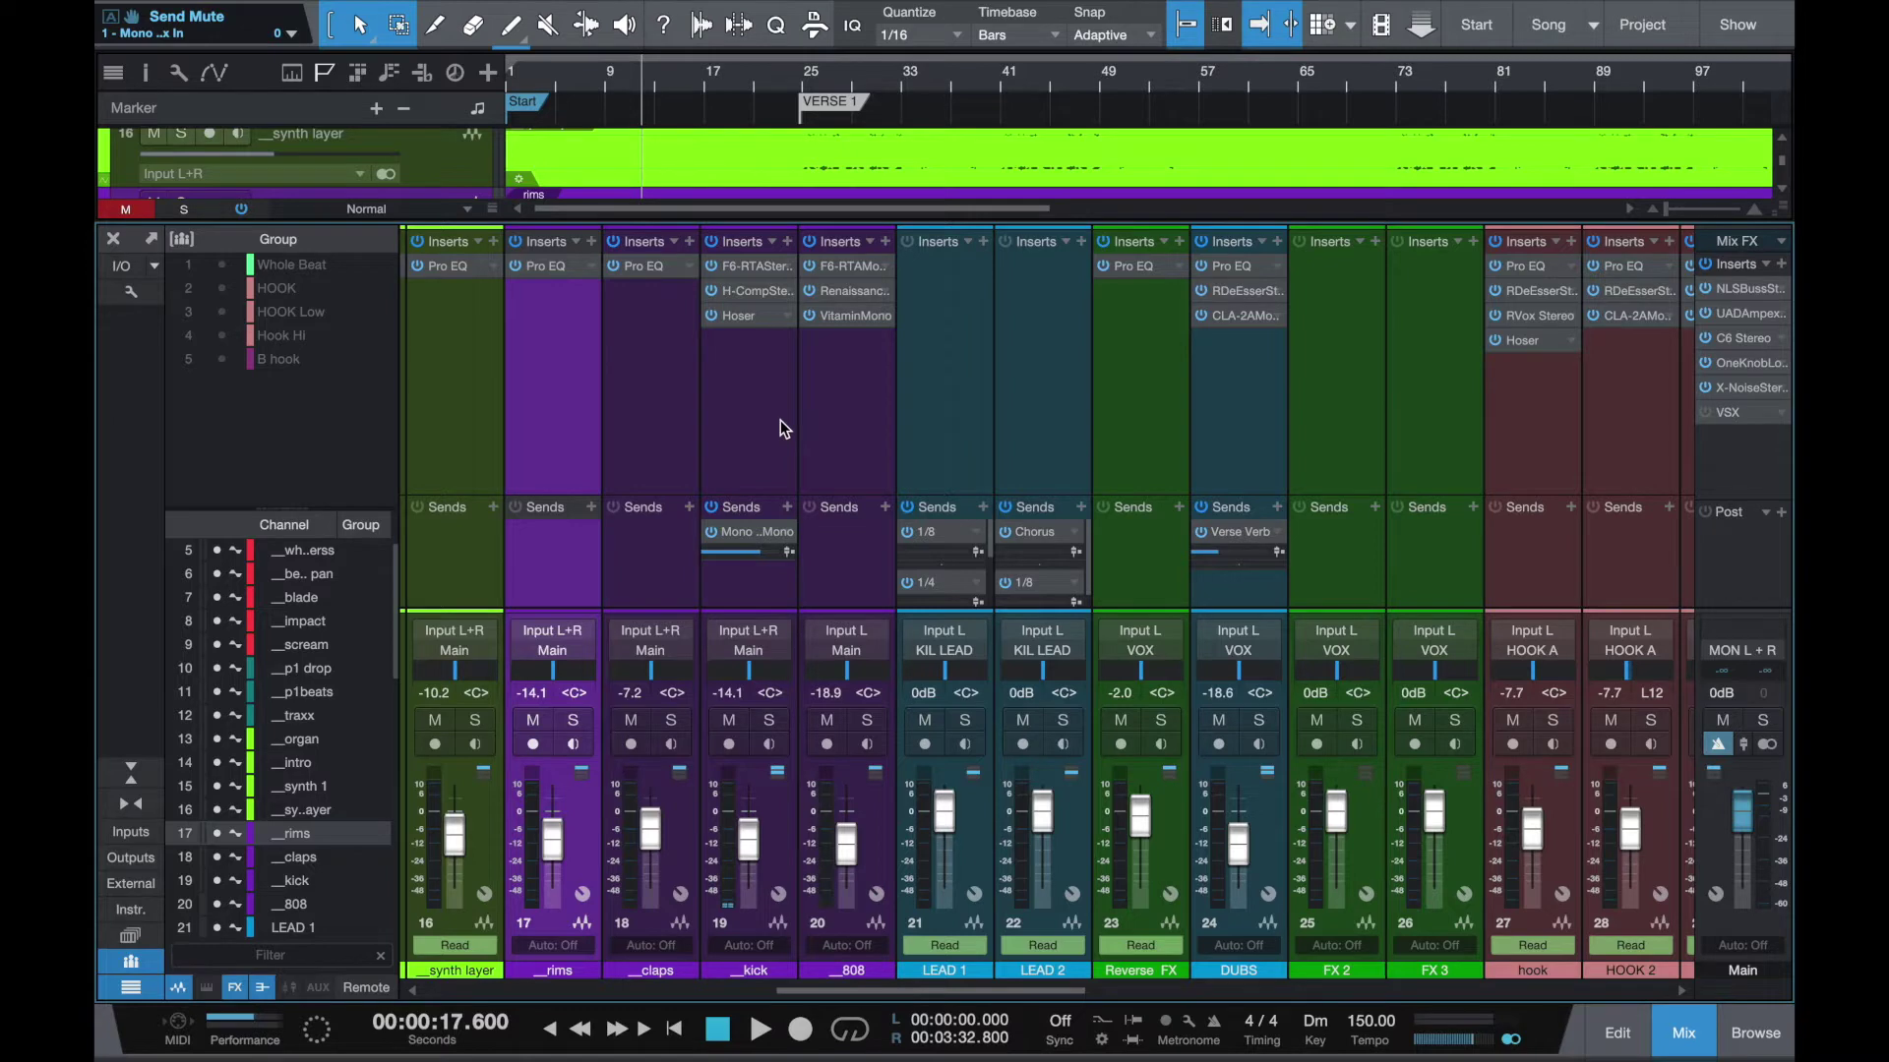
left_click(836, 429, "shift")
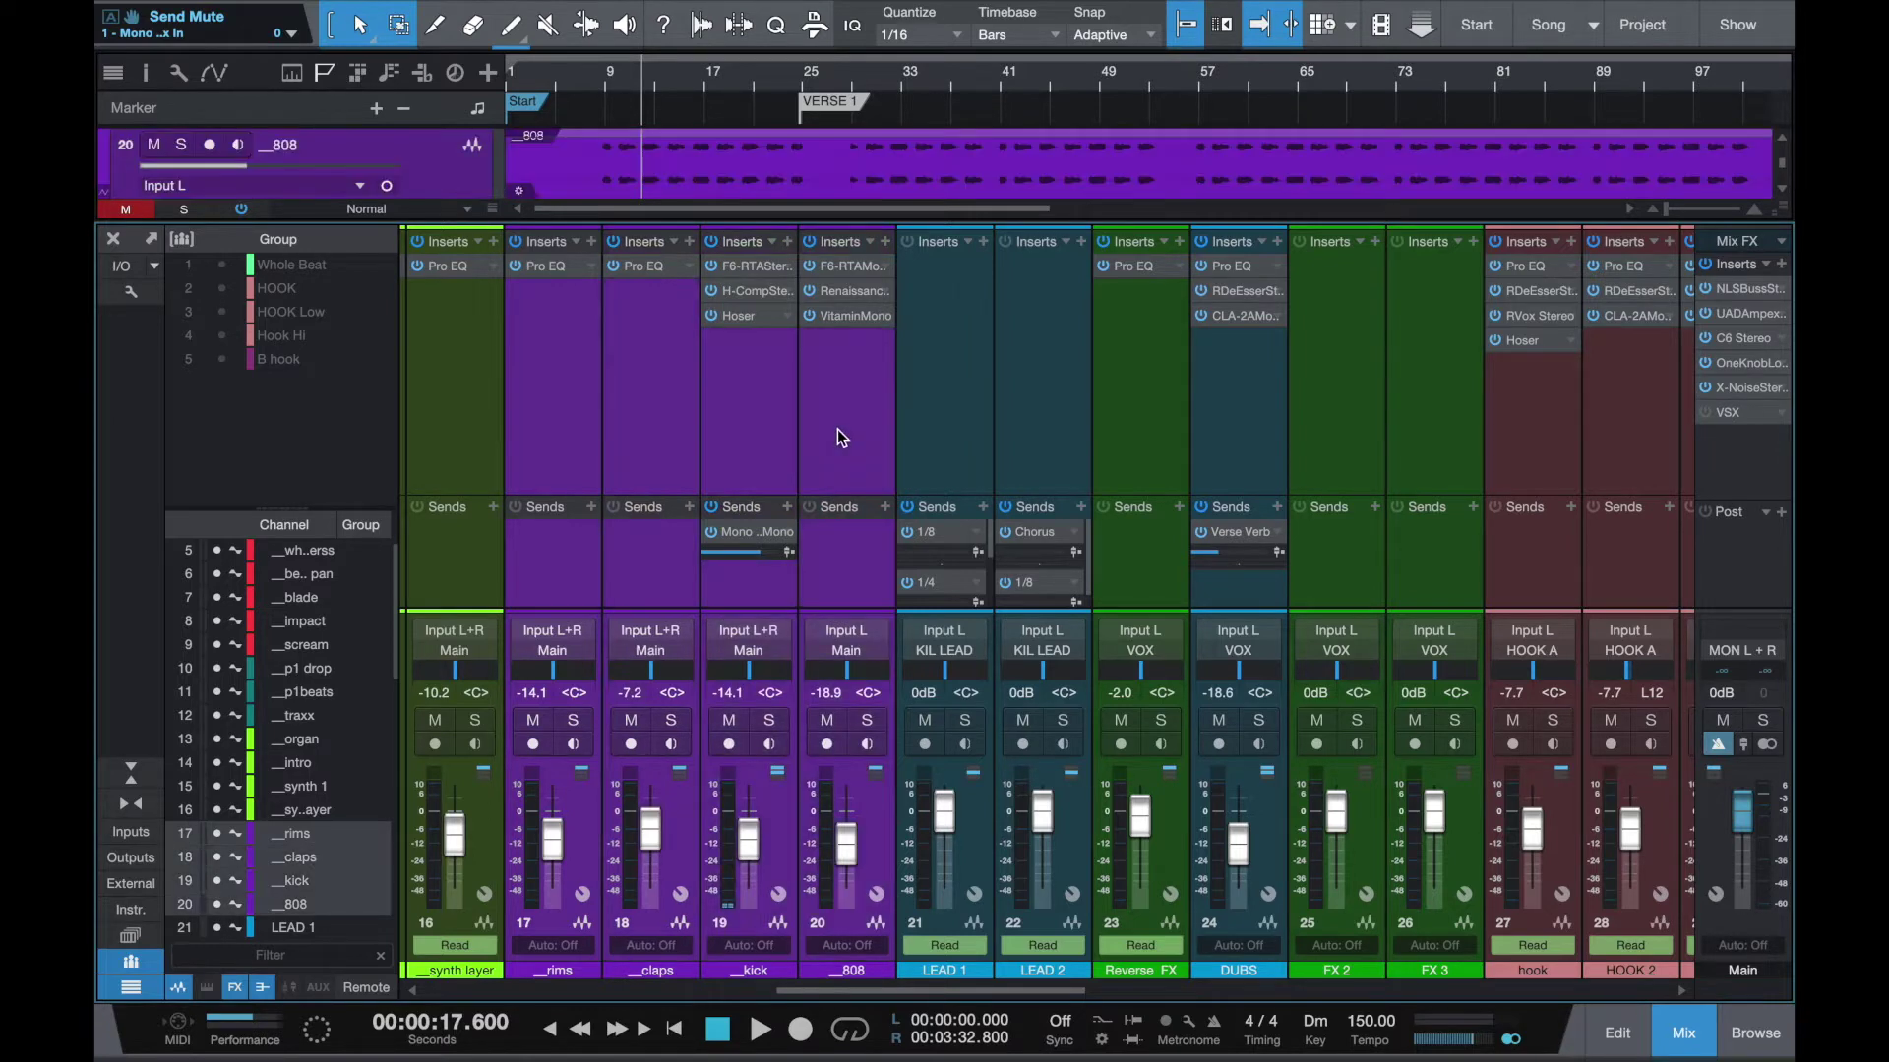
left_click(549, 450)
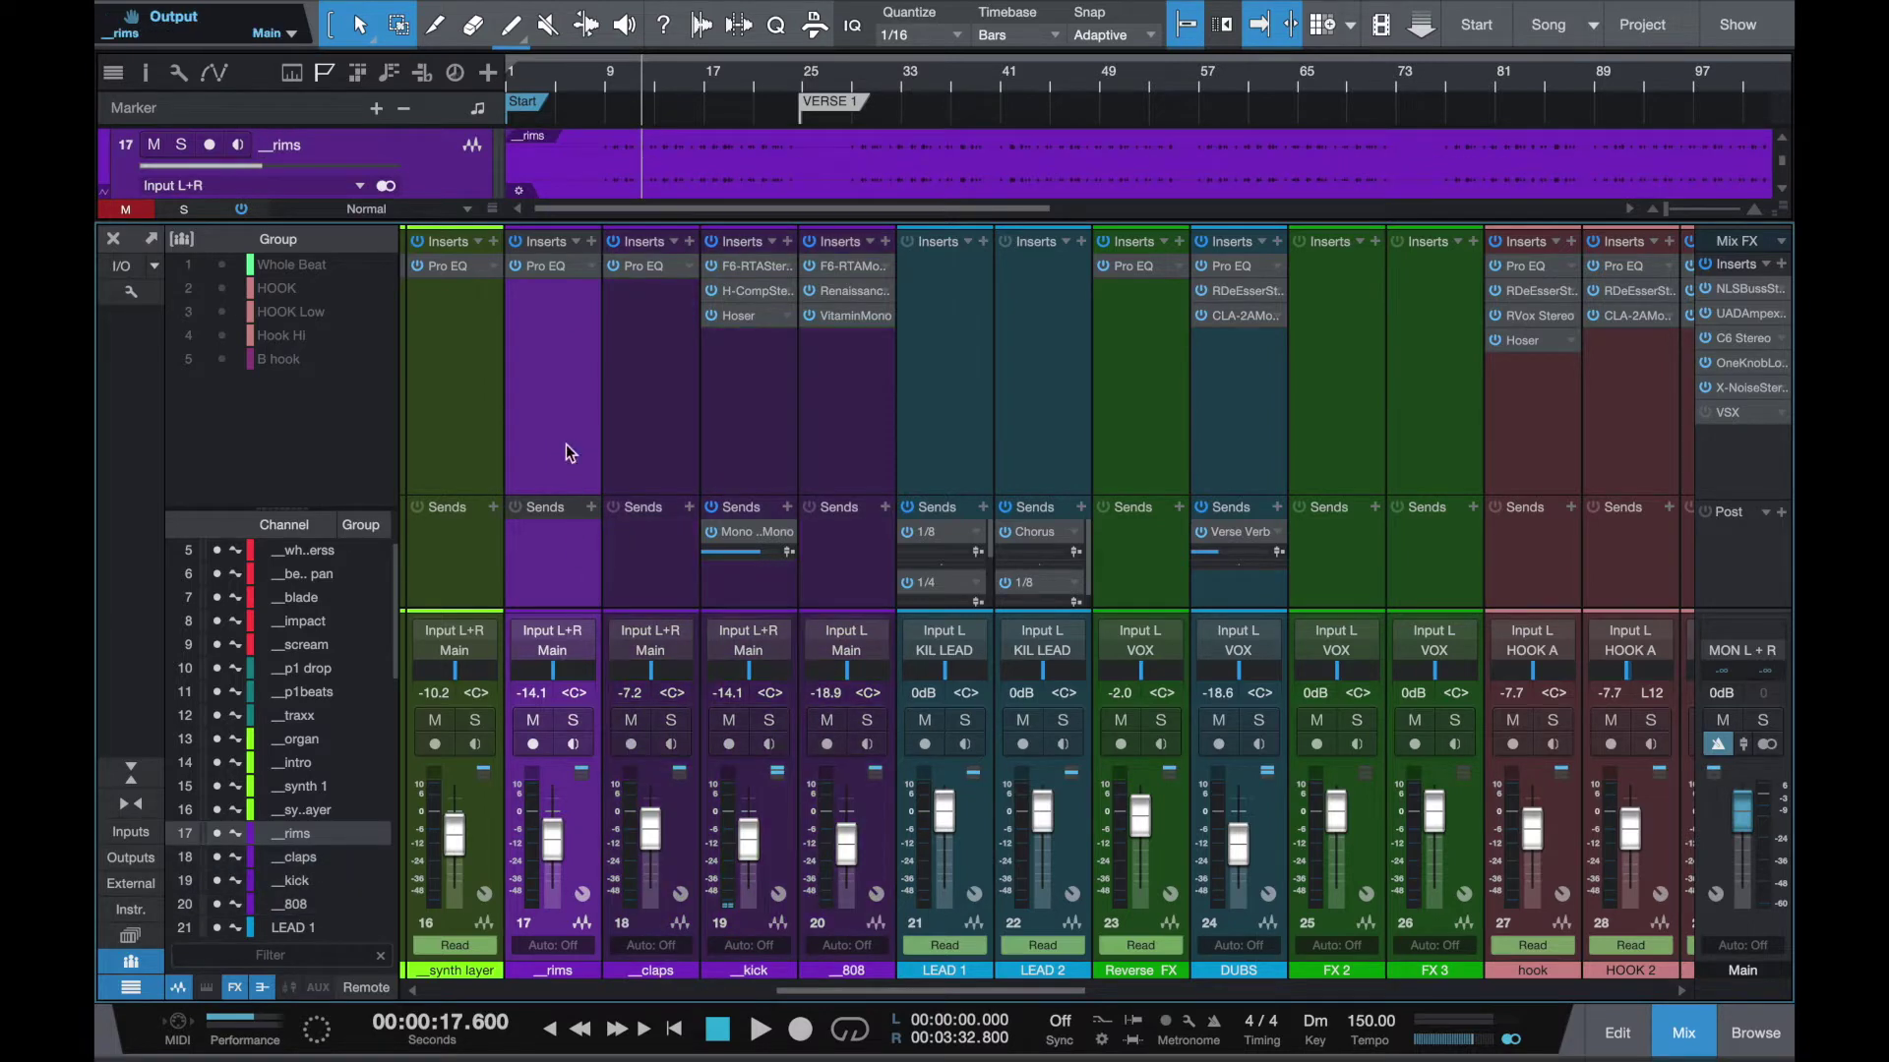
Inspect the Pro EQ inserts on __rims and __claps and the F6-RTA Stereo insert on __kick, closing each
double_click(546, 265)
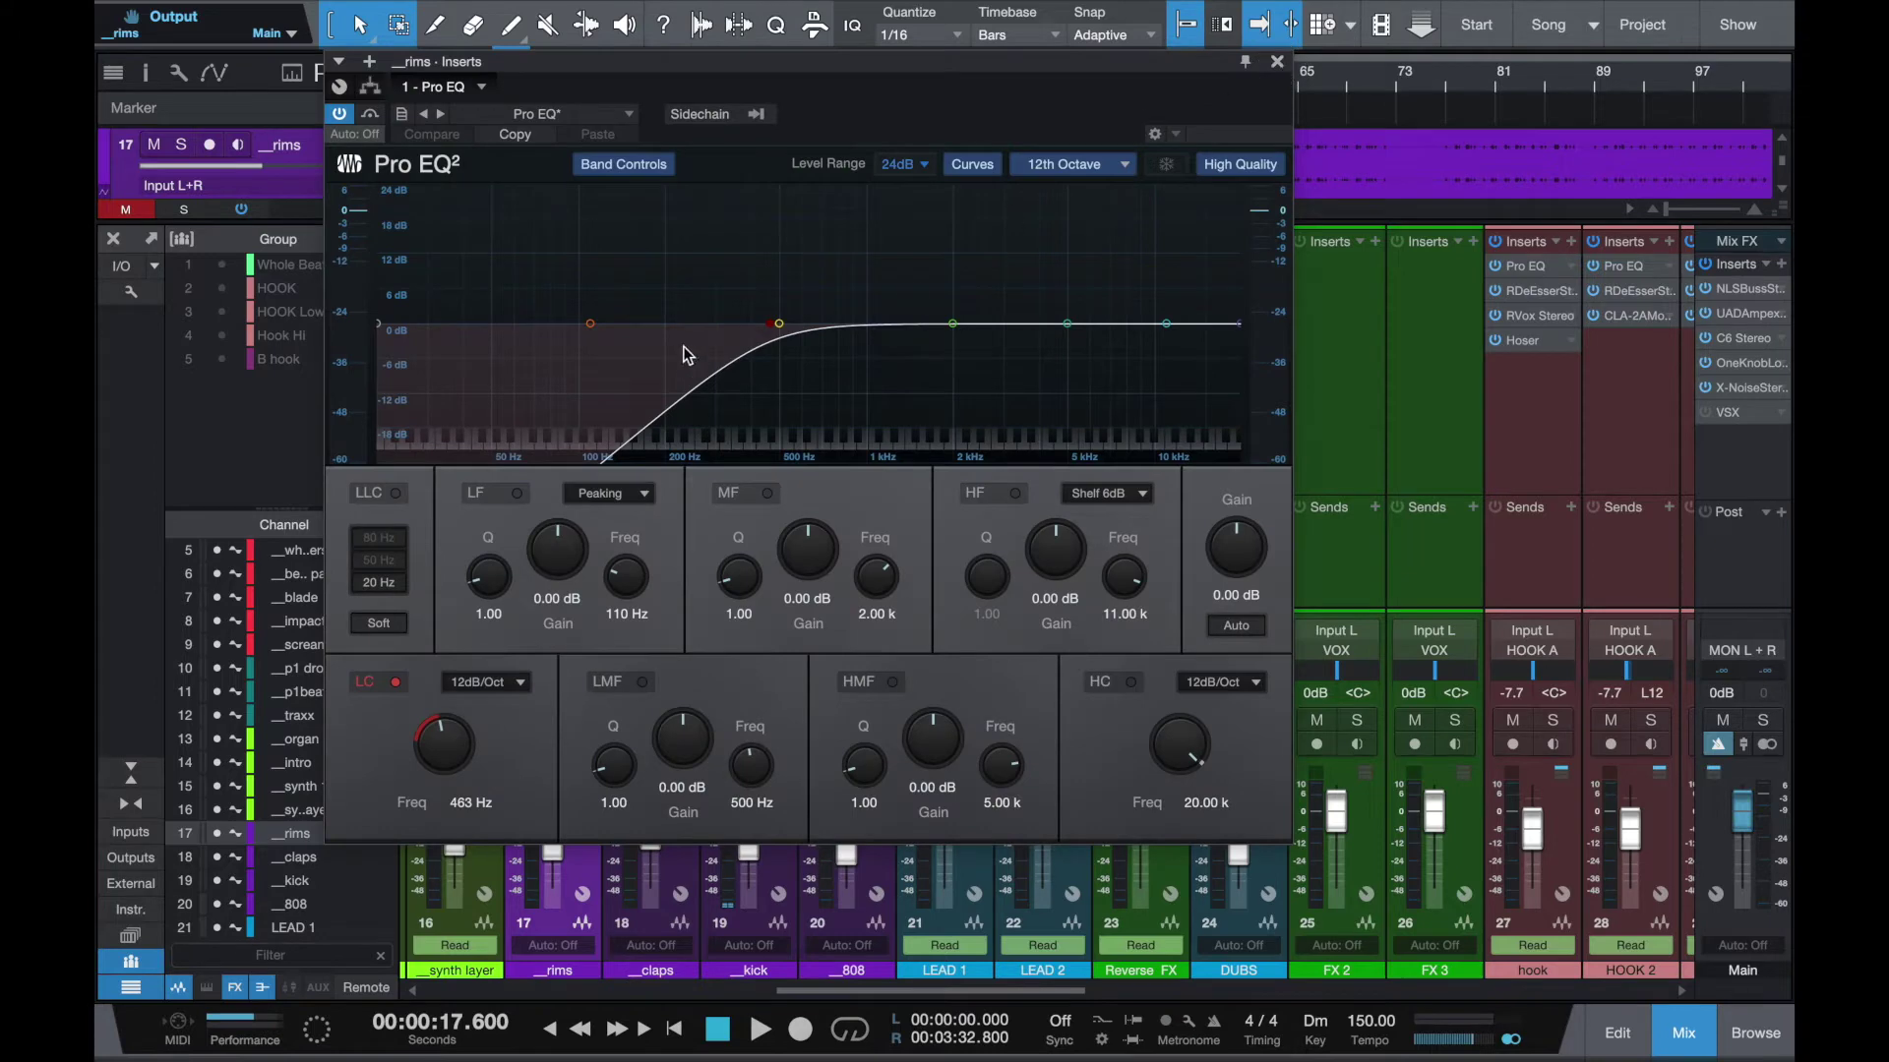
left_click(1278, 62)
double_click(644, 268)
left_click(1278, 62)
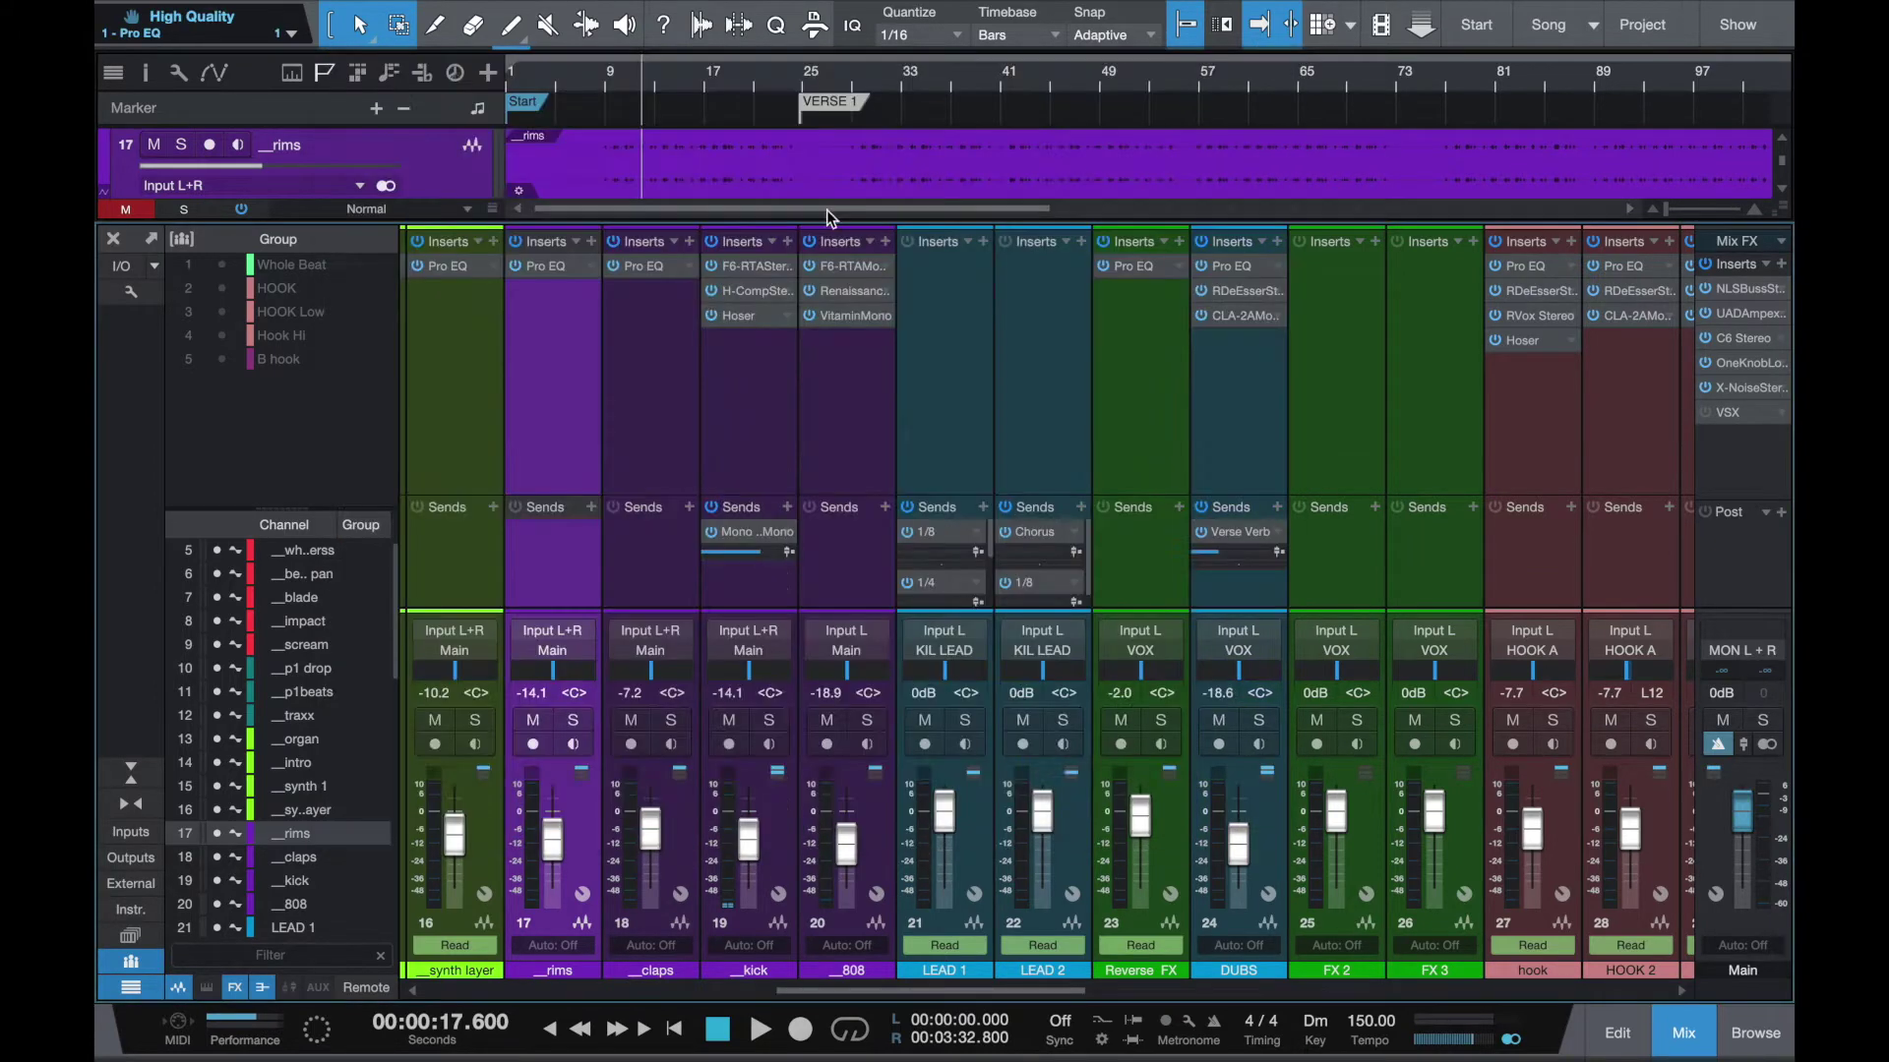
double_click(750, 267)
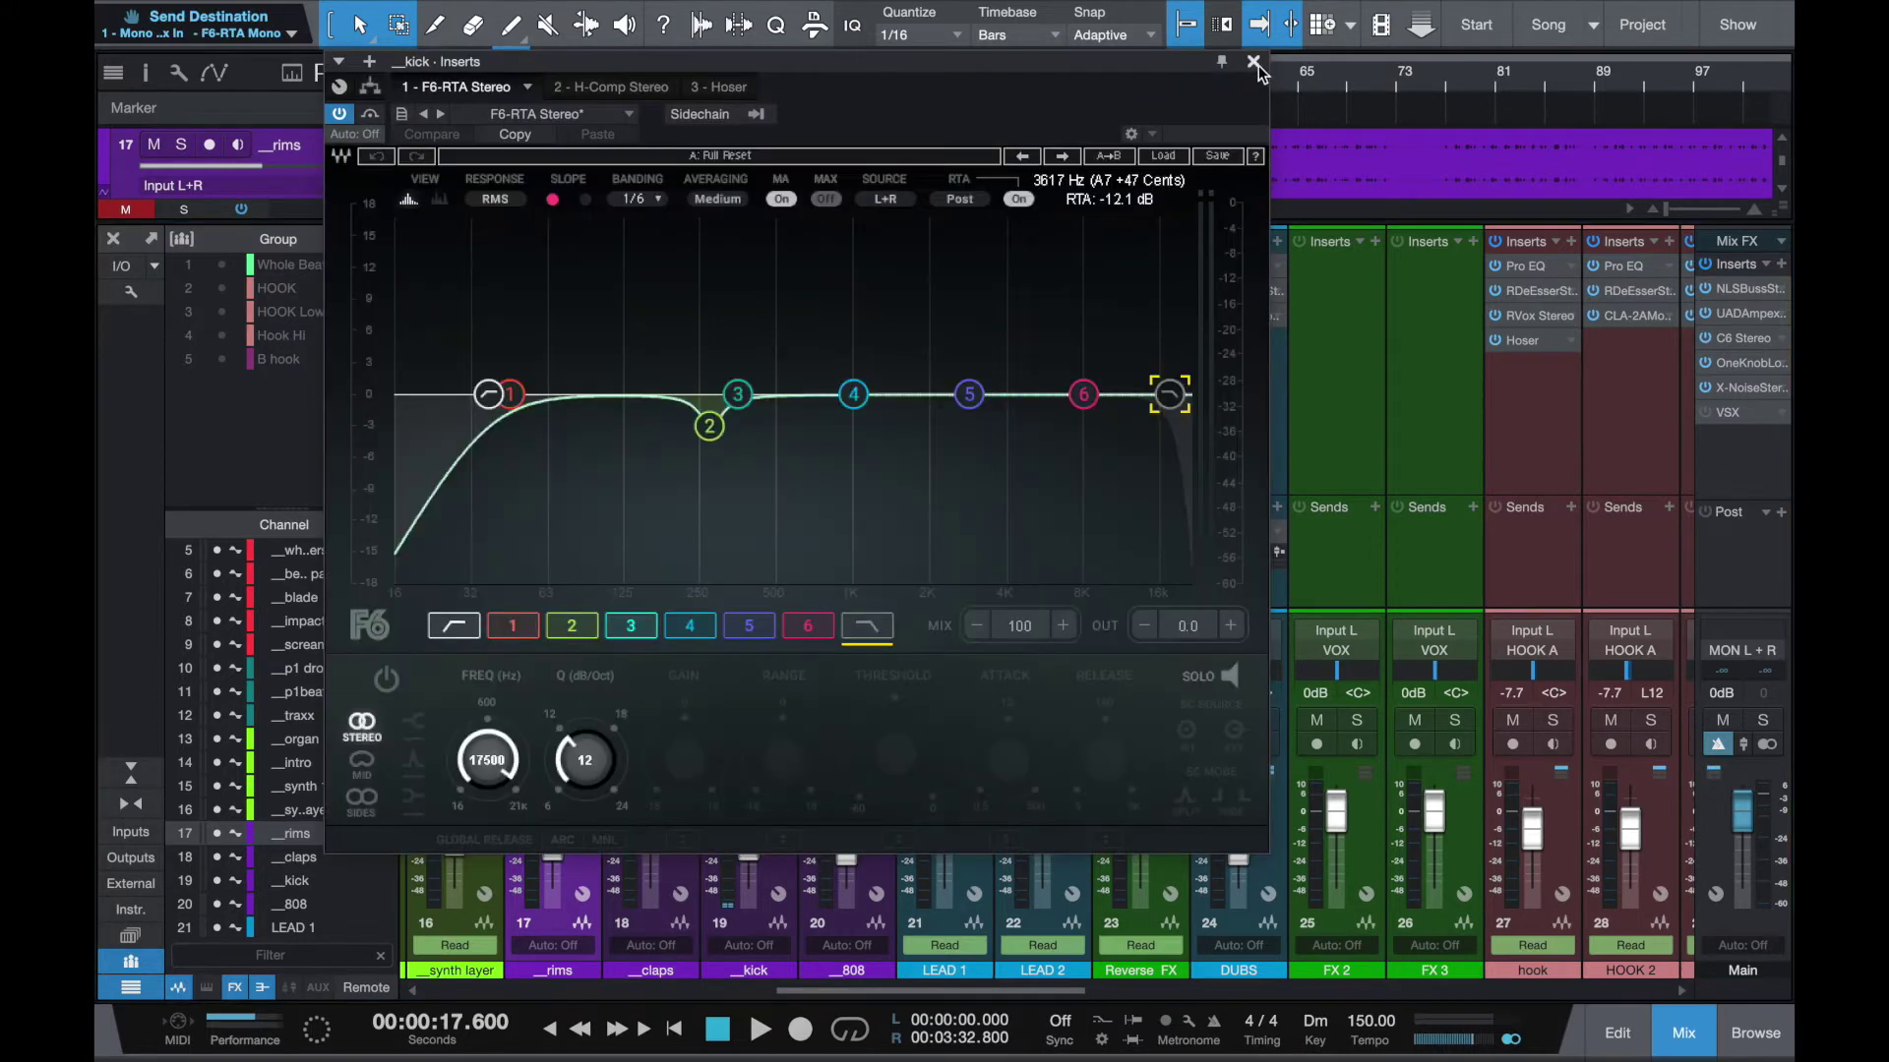
left_click(1254, 63)
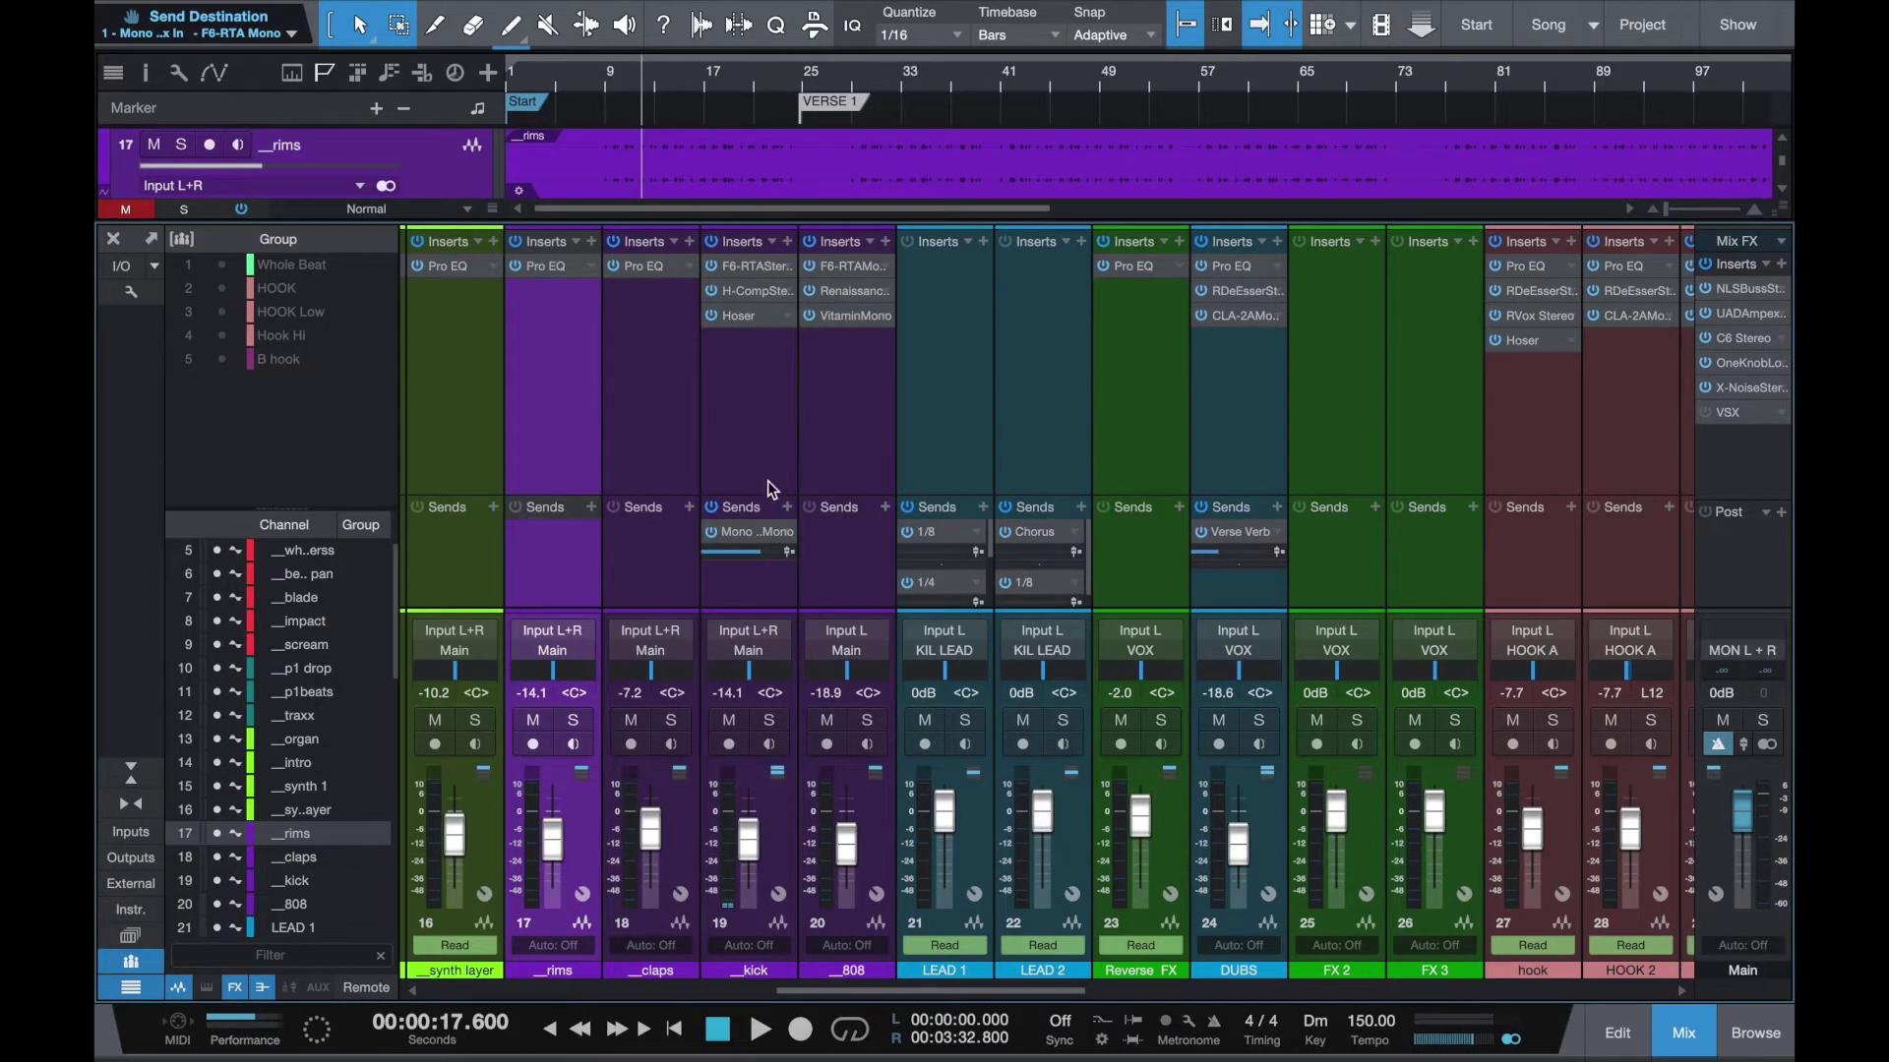
Enlarge the arrangement area above the mixer and make the __808 track slightly taller
left_click(831, 455)
left_click(753, 404)
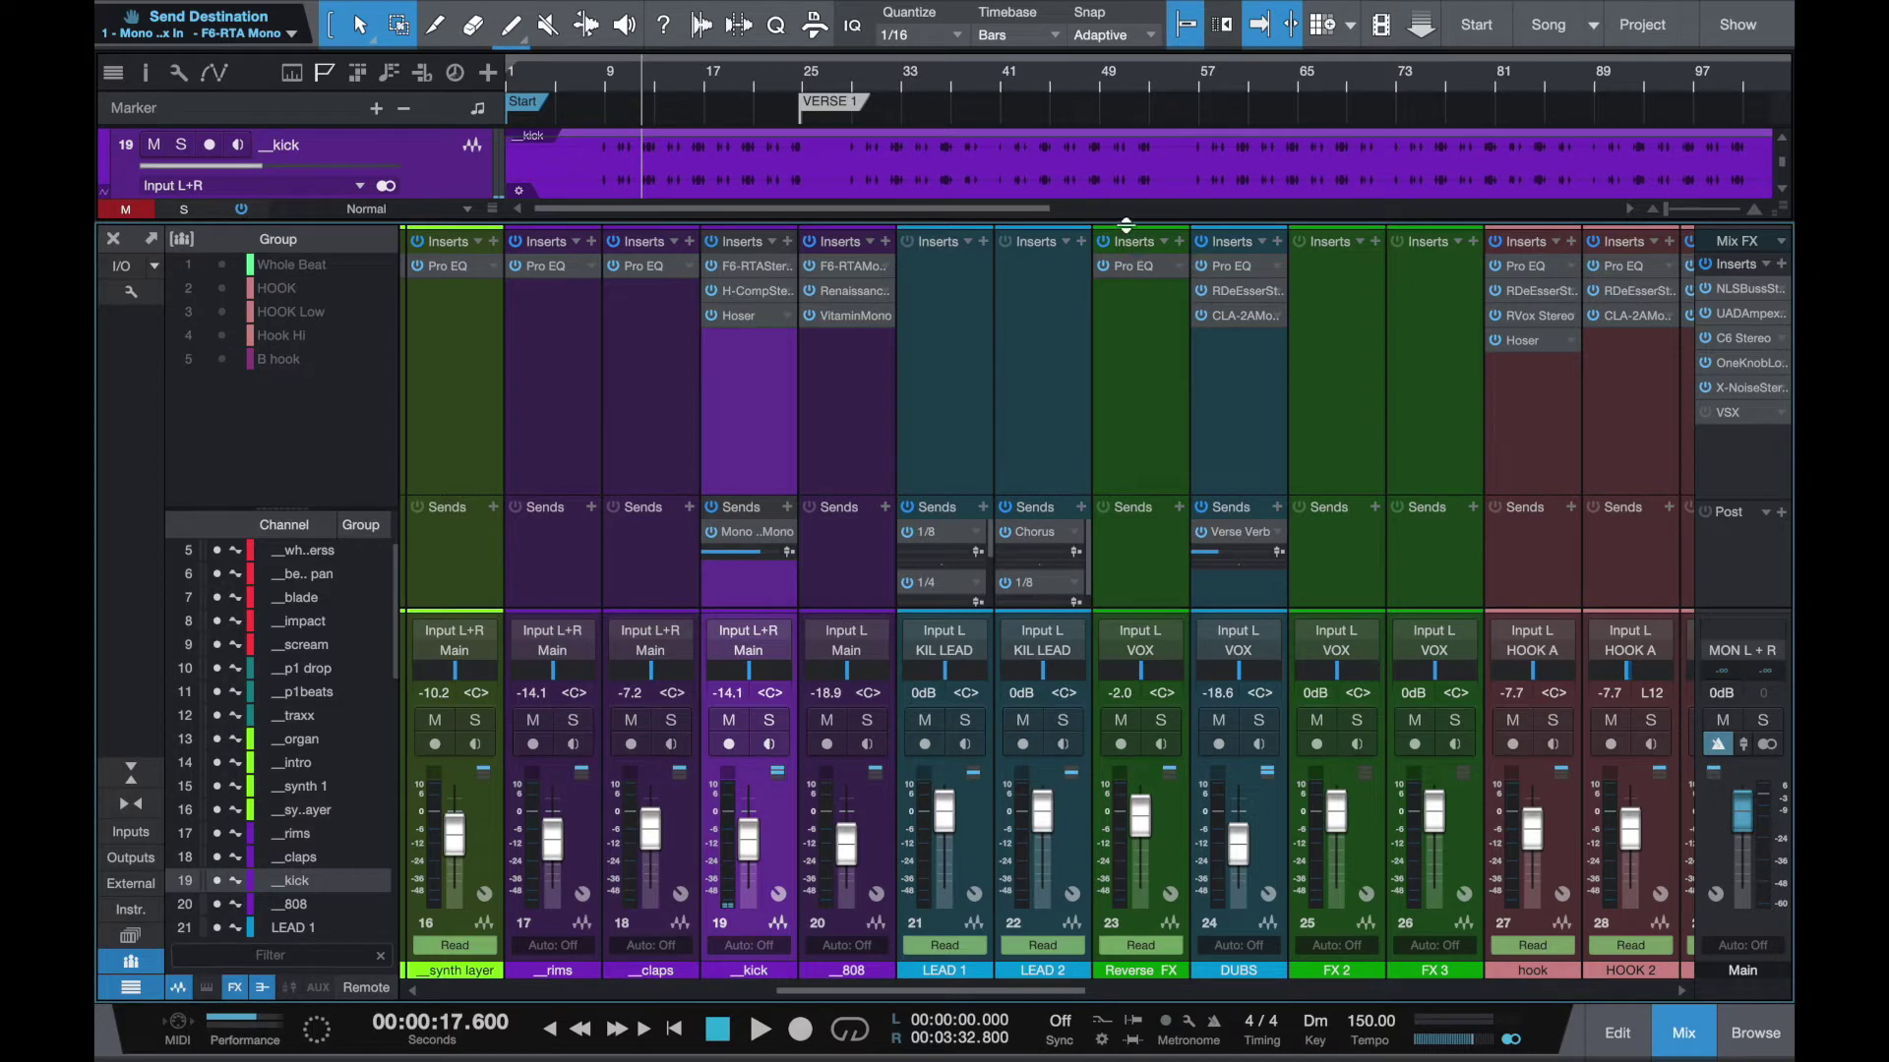
left_click_drag(1125, 225, 1104, 356)
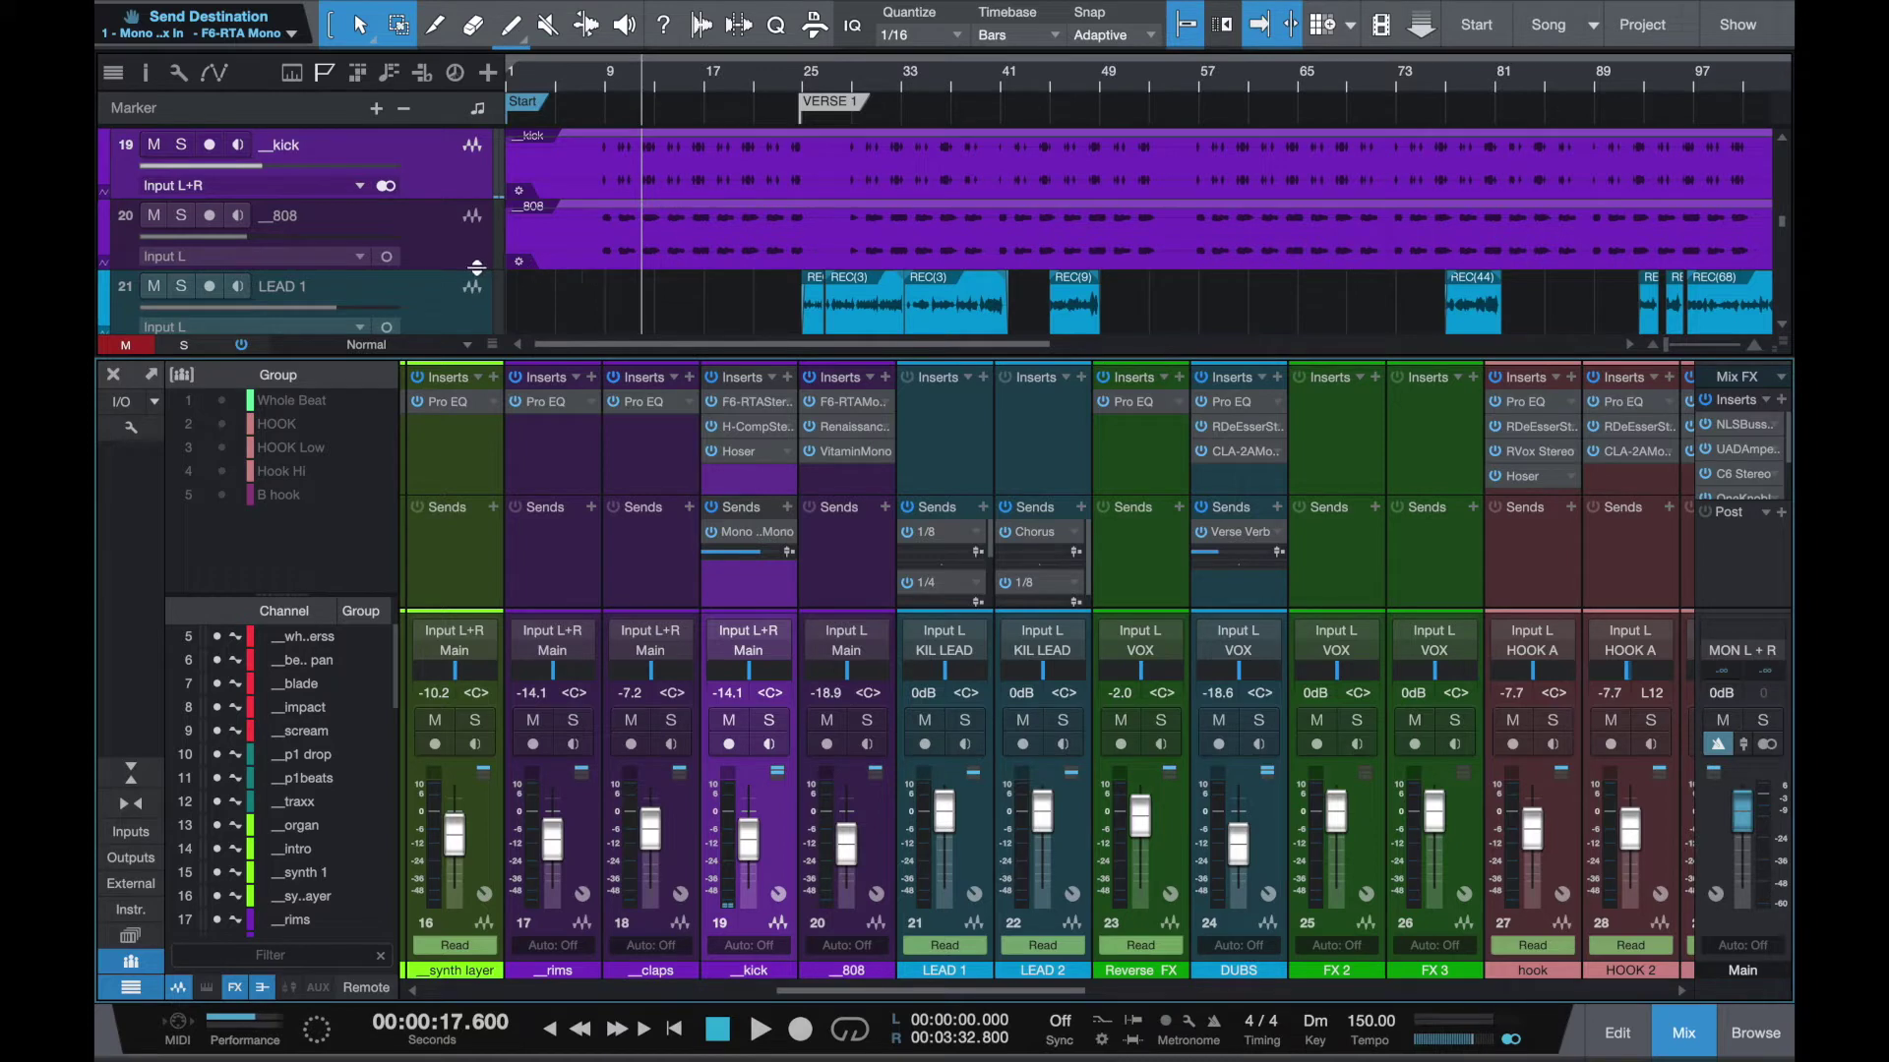
left_click_drag(478, 266, 478, 289)
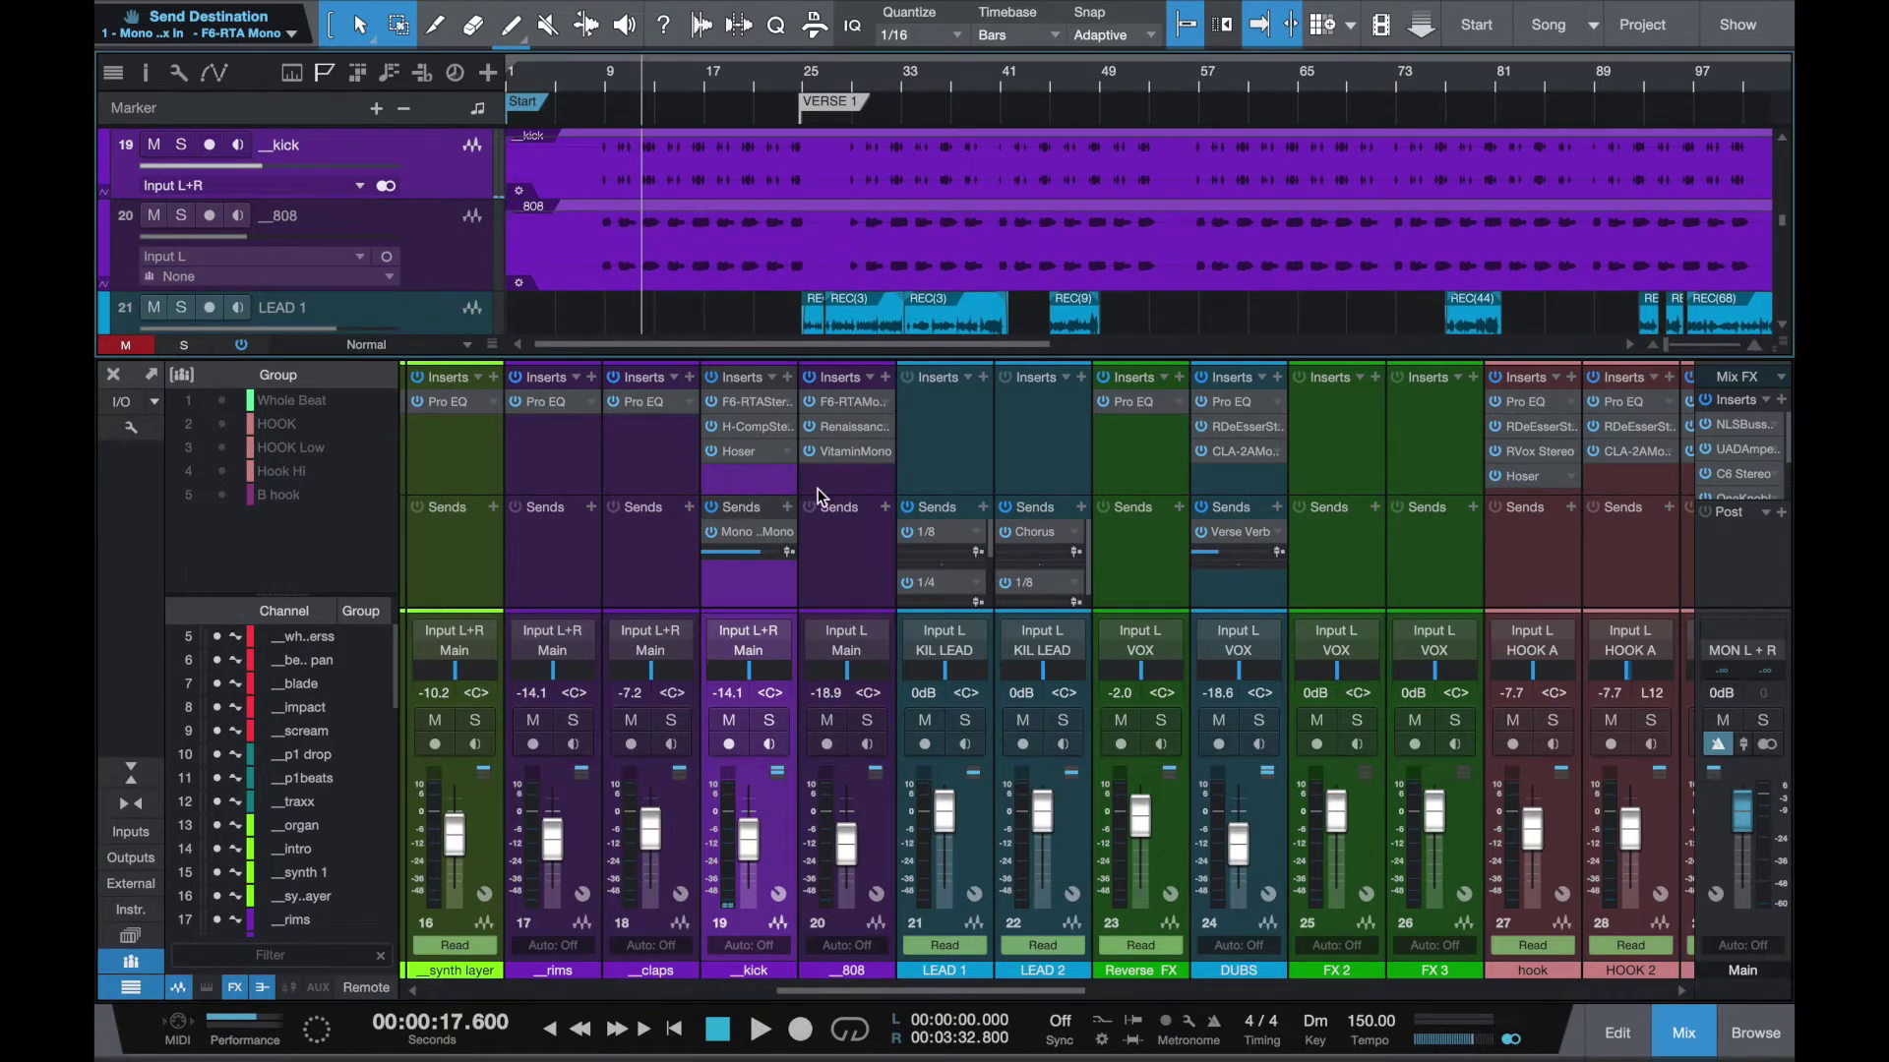
Select the channels from __rims through __808 and add a bus for the selected channels
scroll(762, 507, "left", 2)
left_click(578, 468)
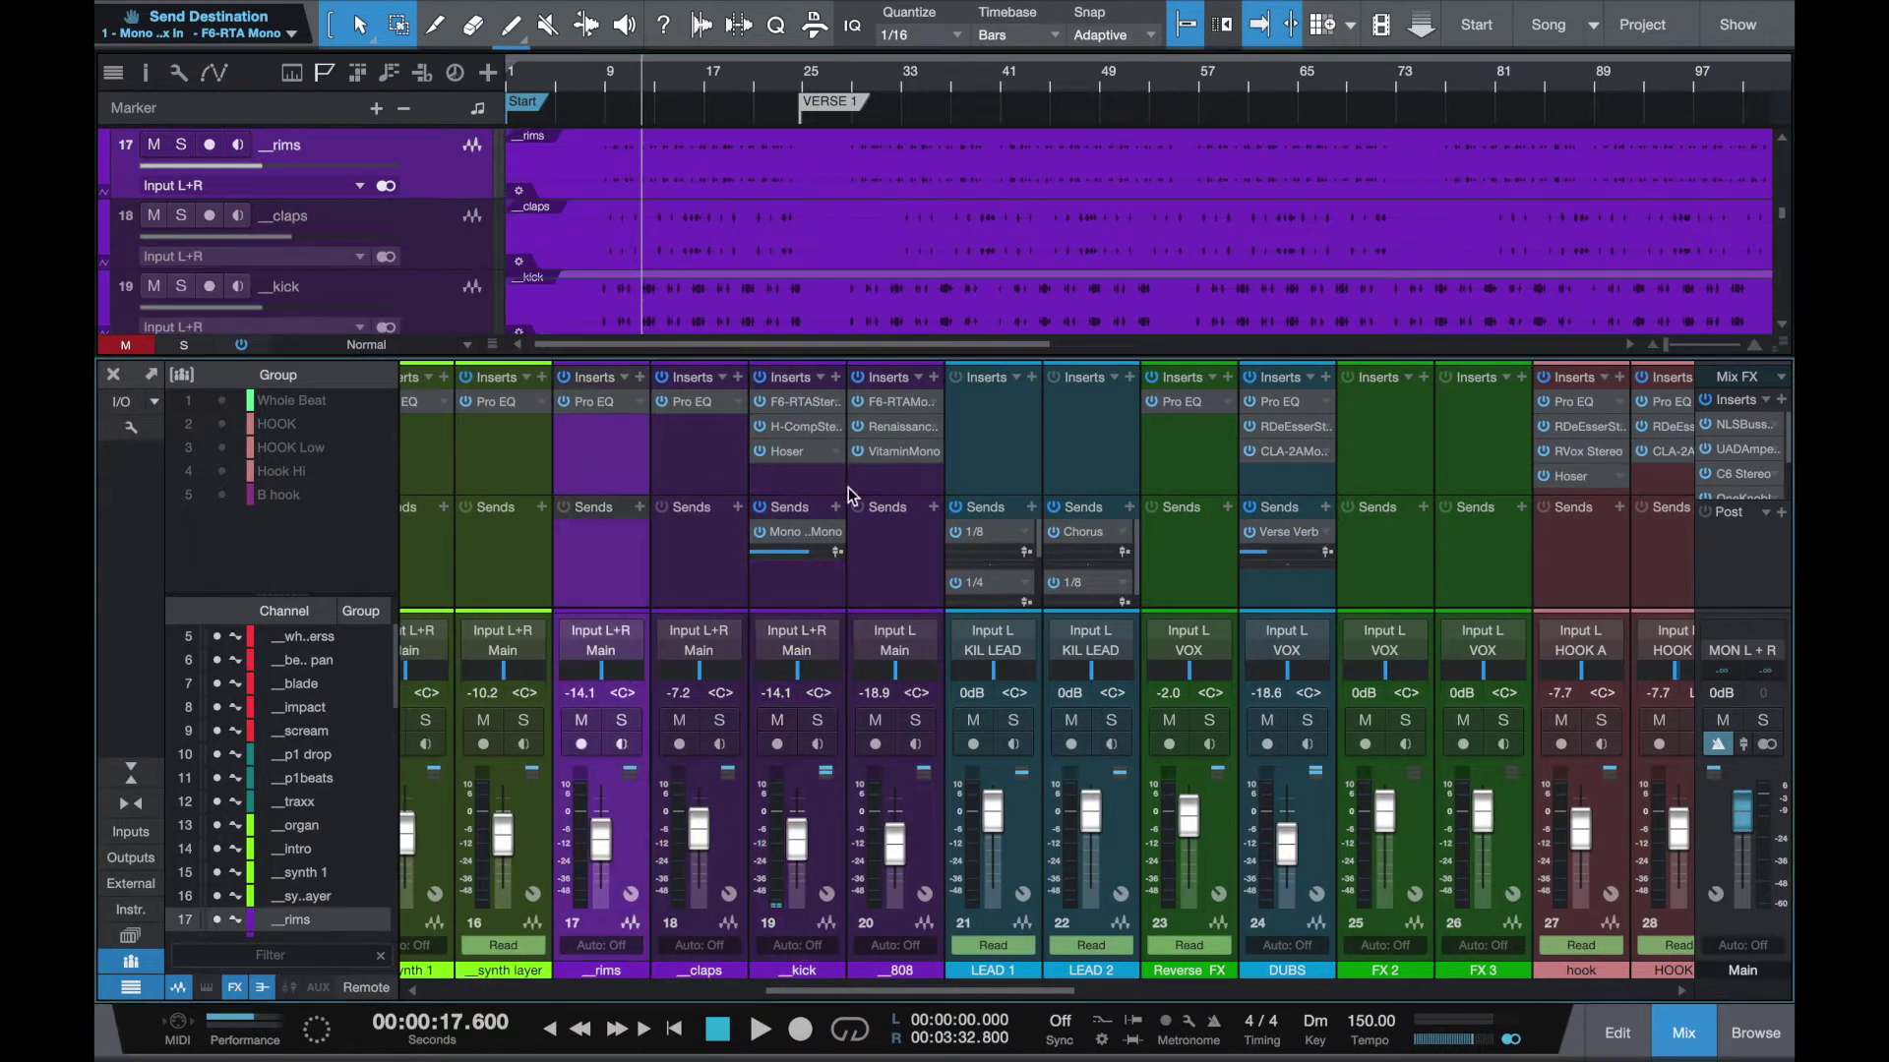
left_click(899, 544, "shift")
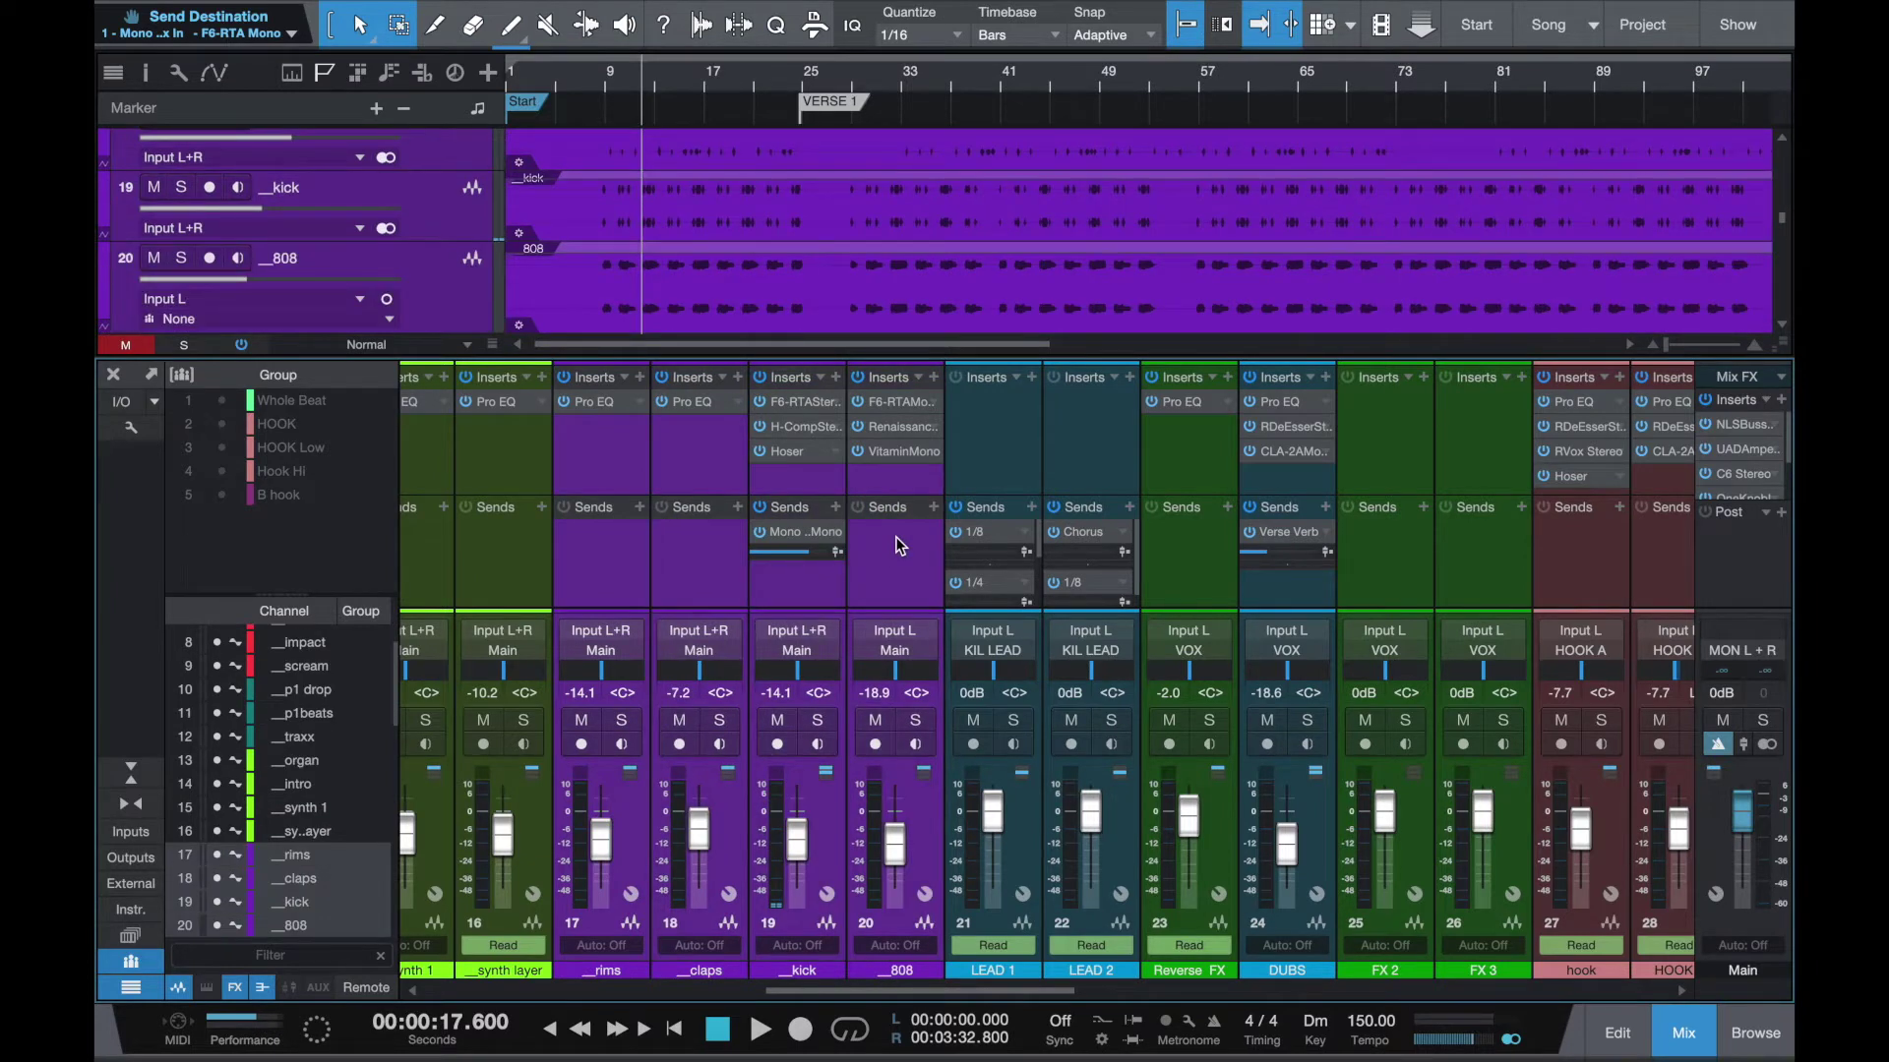
right_click(879, 586)
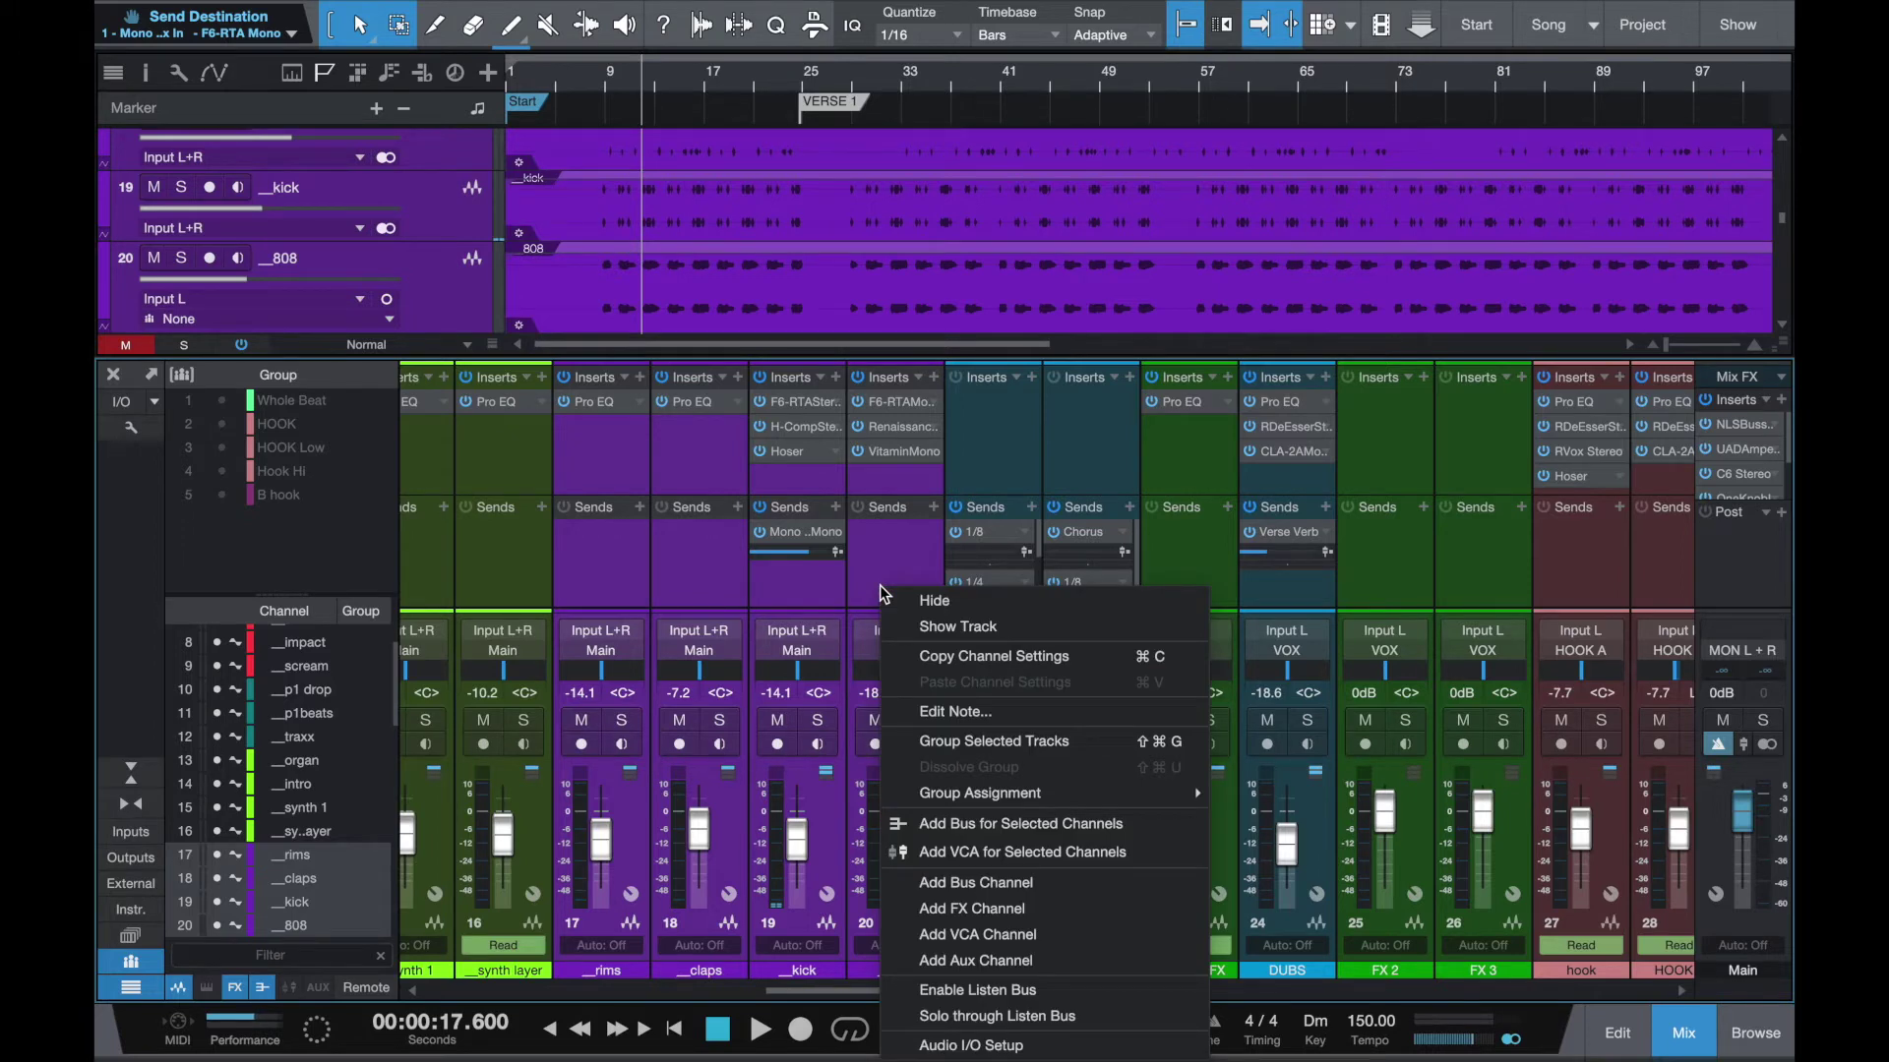
left_click(1018, 832)
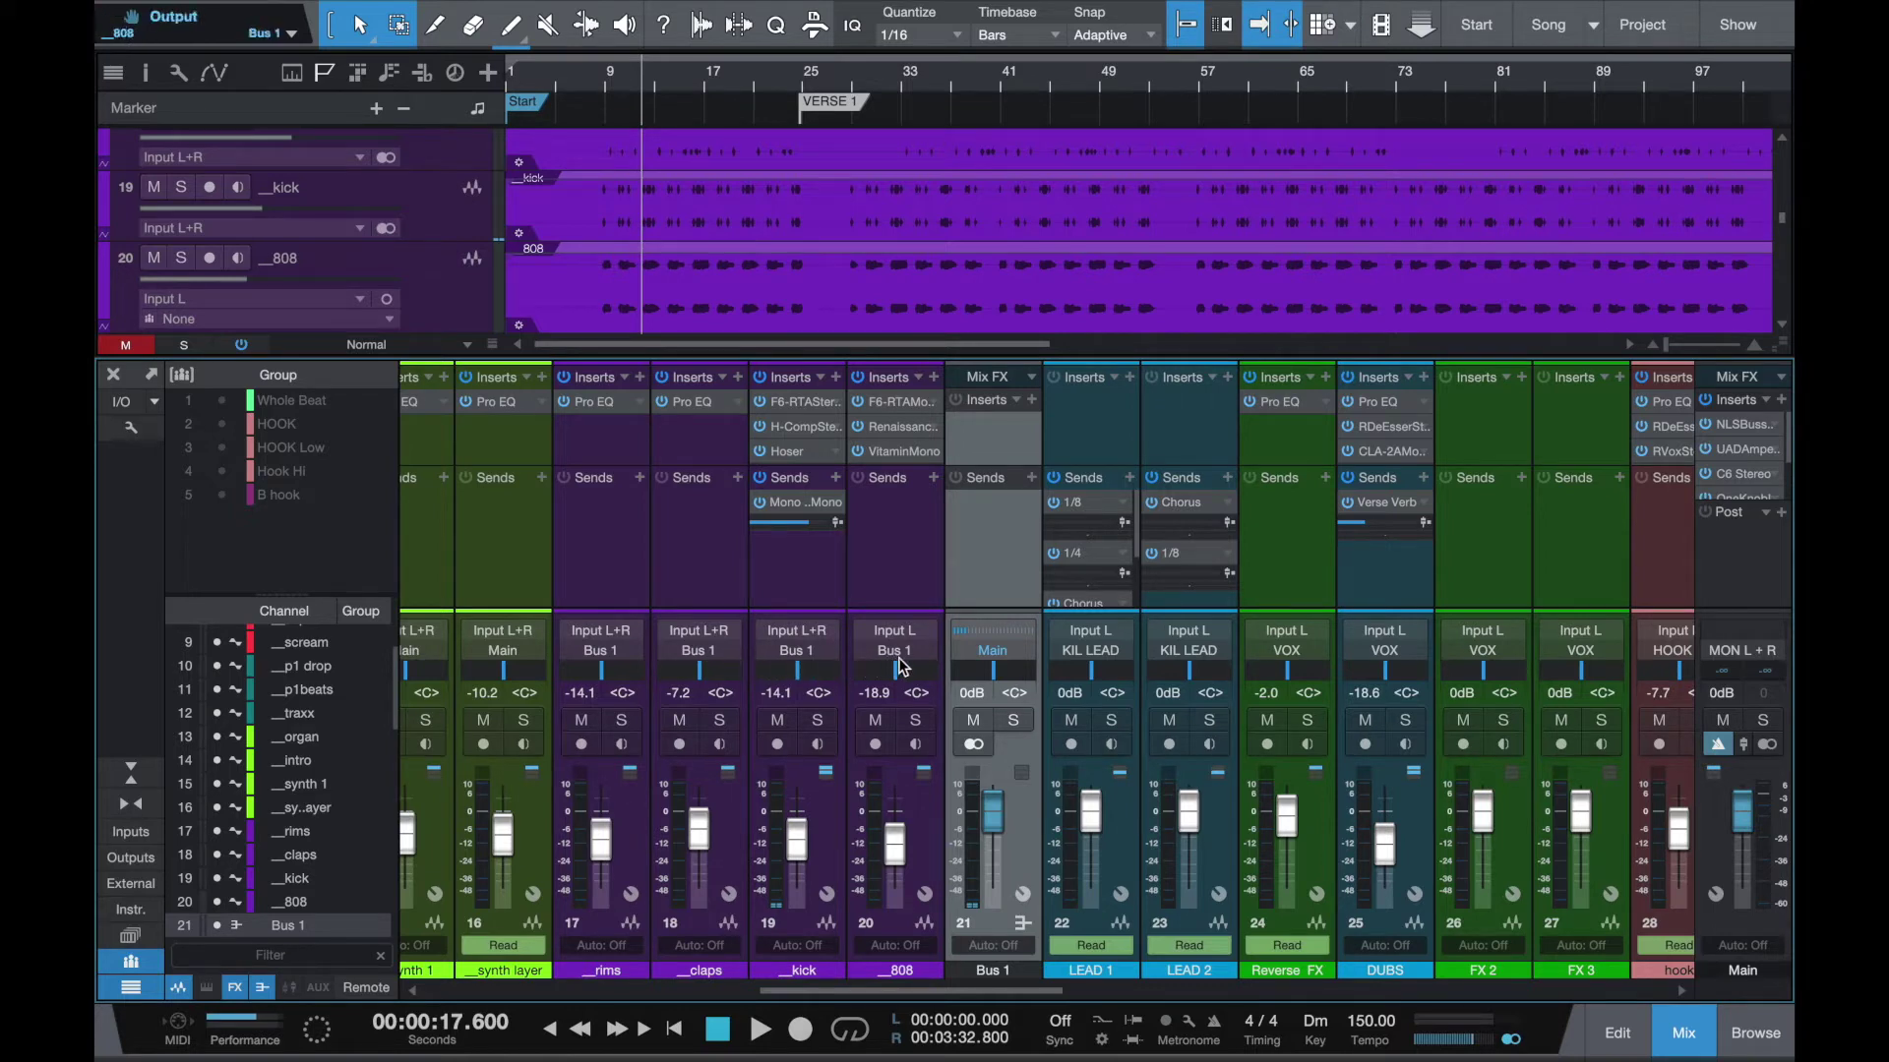
Rename the new bus Drums and color it purple to match the drum tracks
double_click(1008, 971)
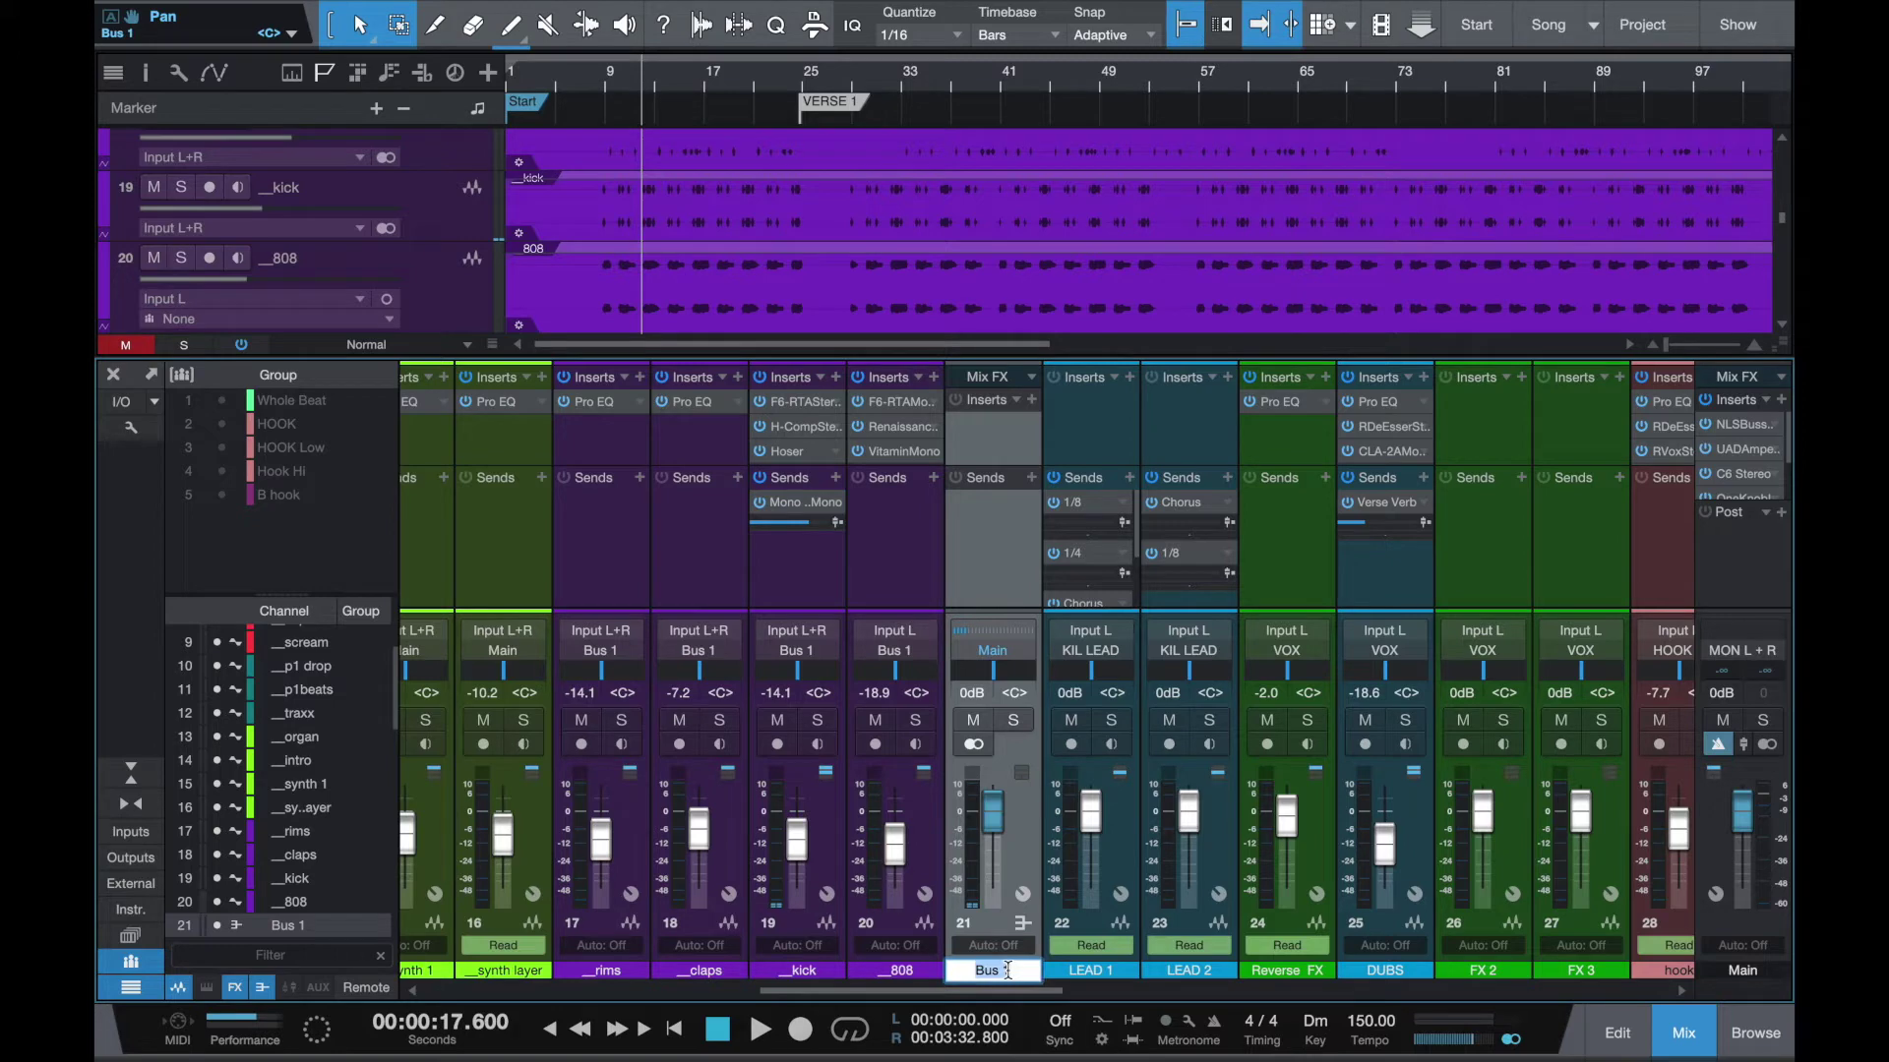
type("Drums")
key("Return")
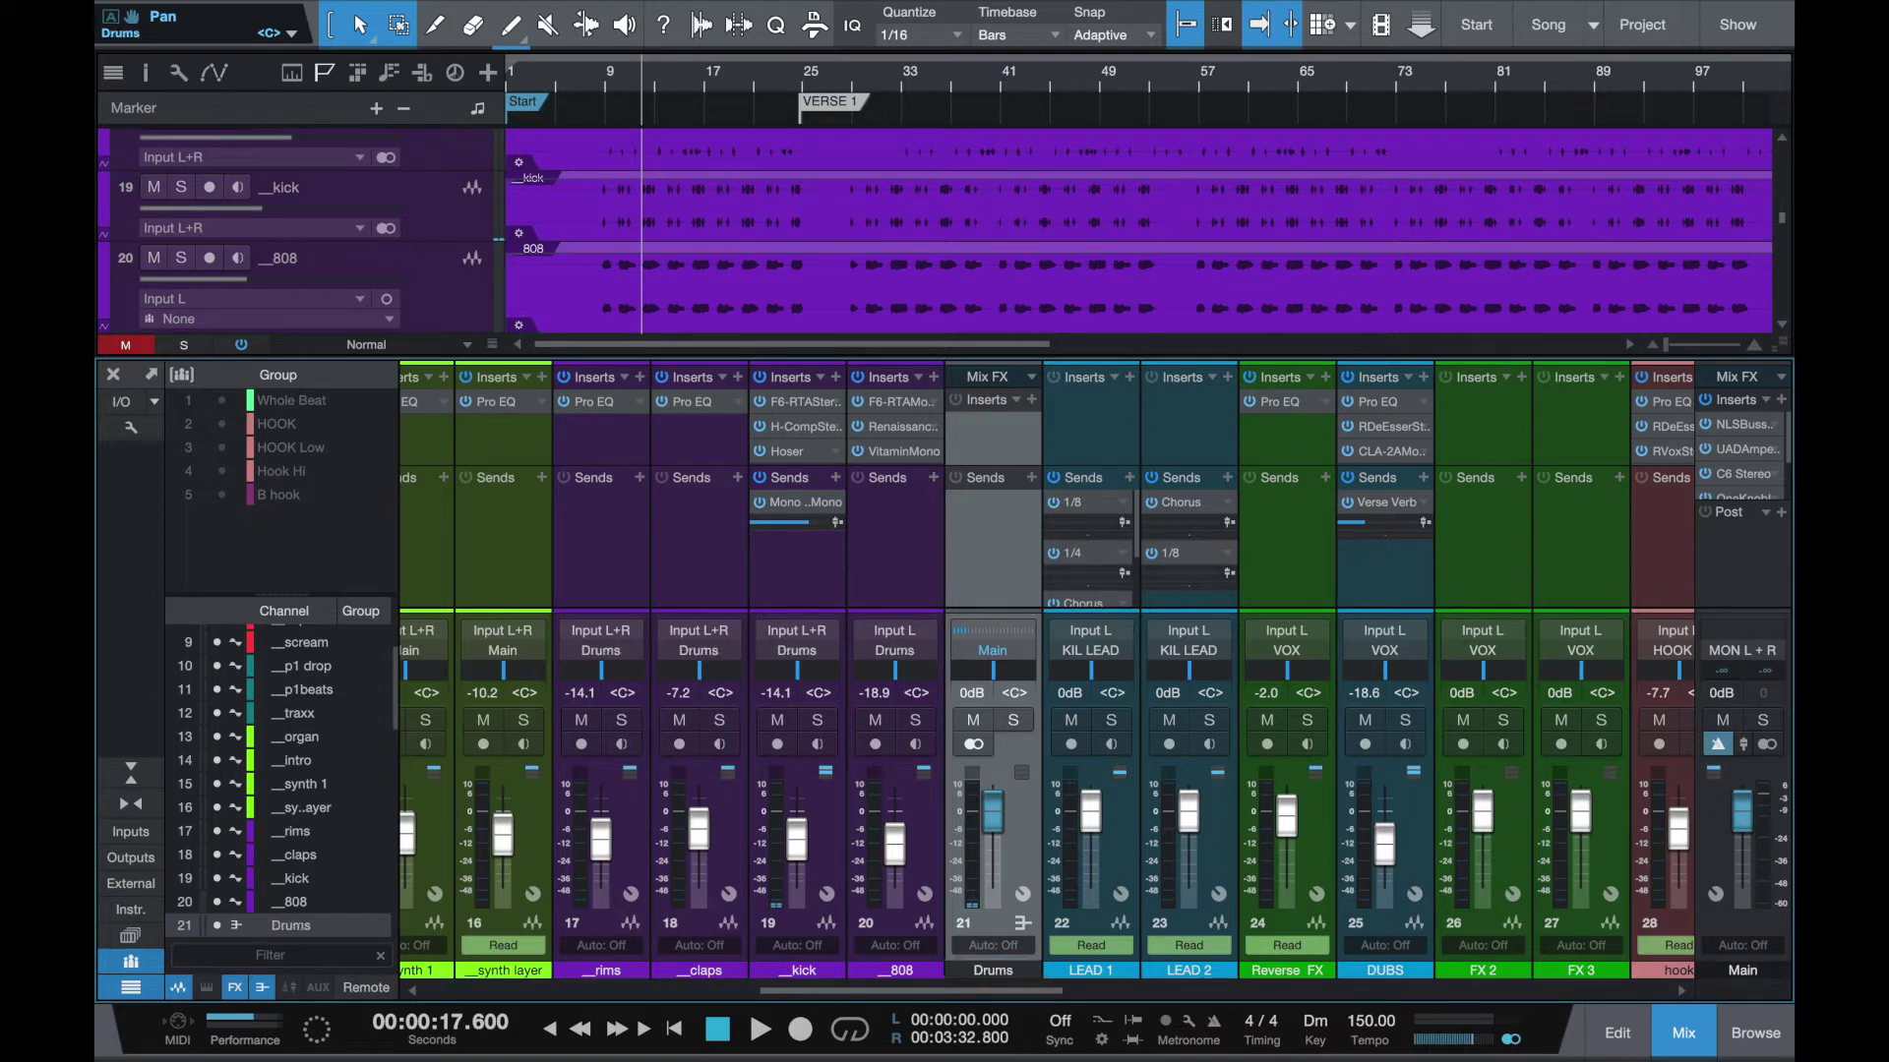
left_click(1024, 974)
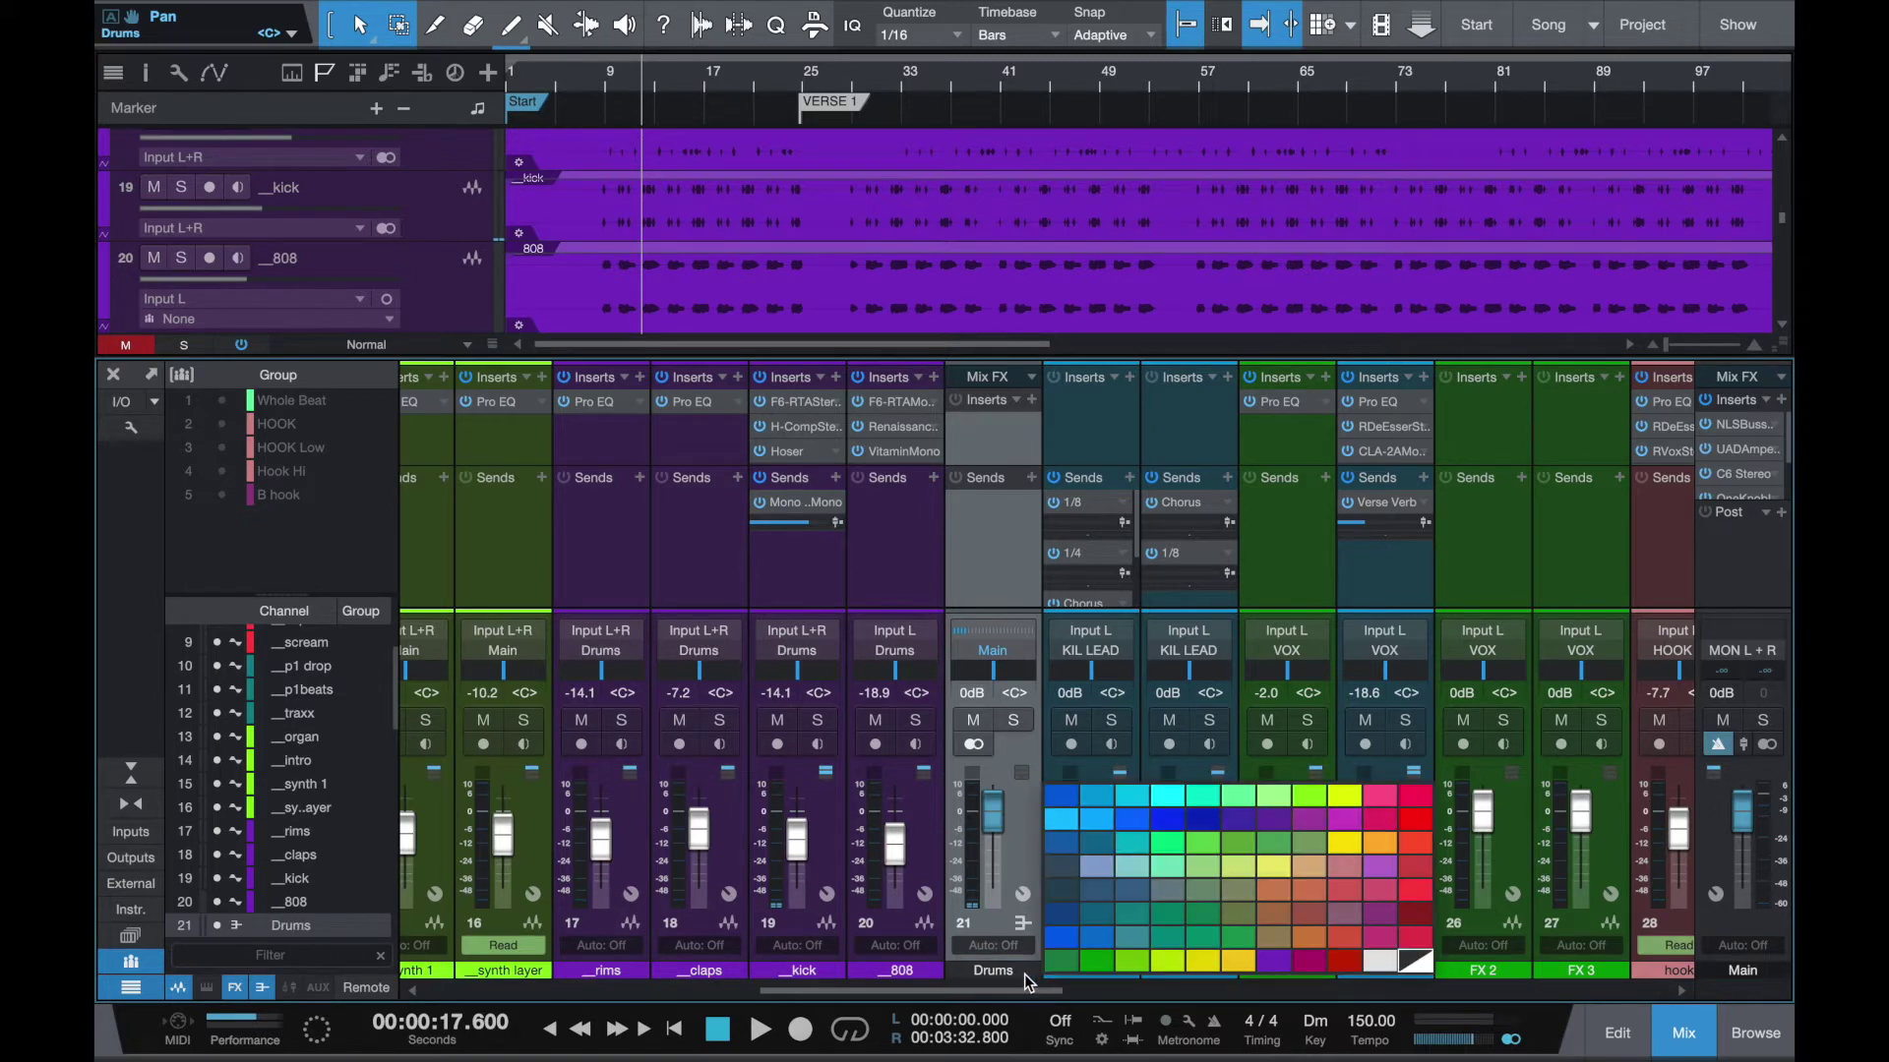
left_click(1286, 959)
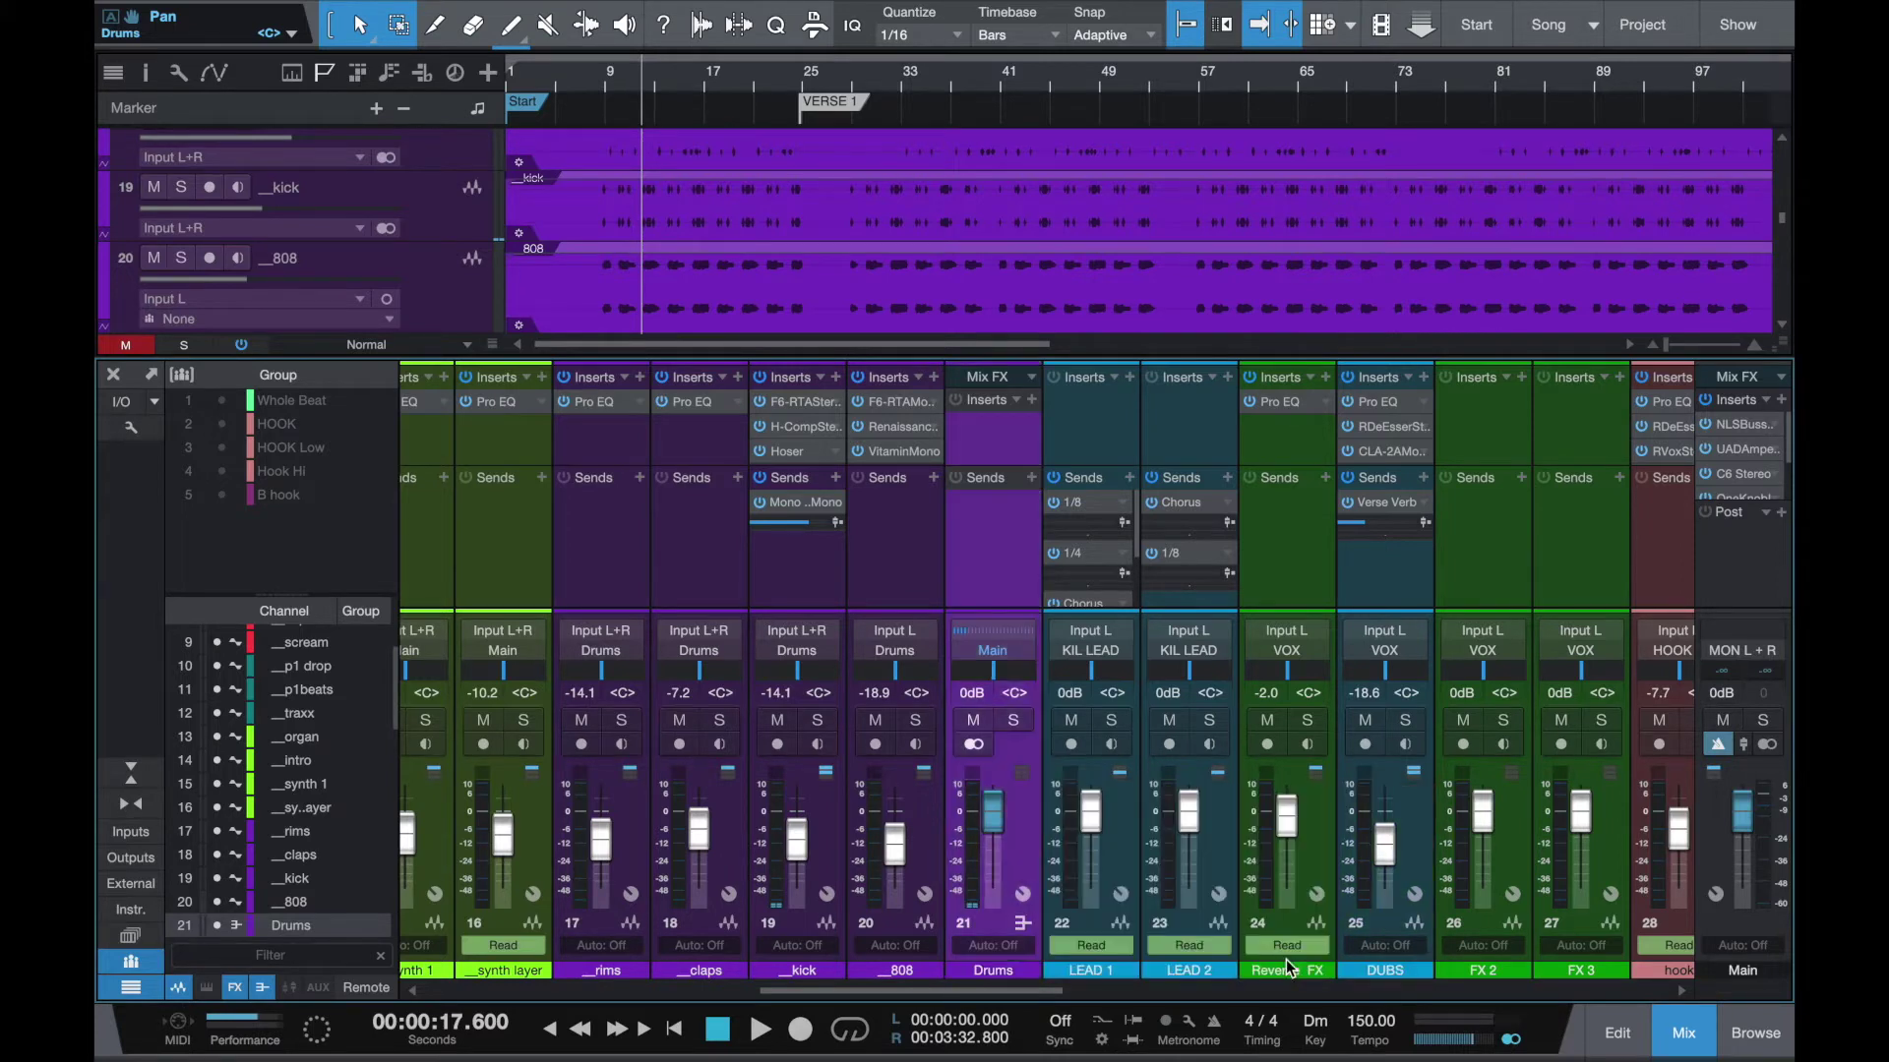
left_click(894, 566)
left_click(992, 564)
left_click(996, 972)
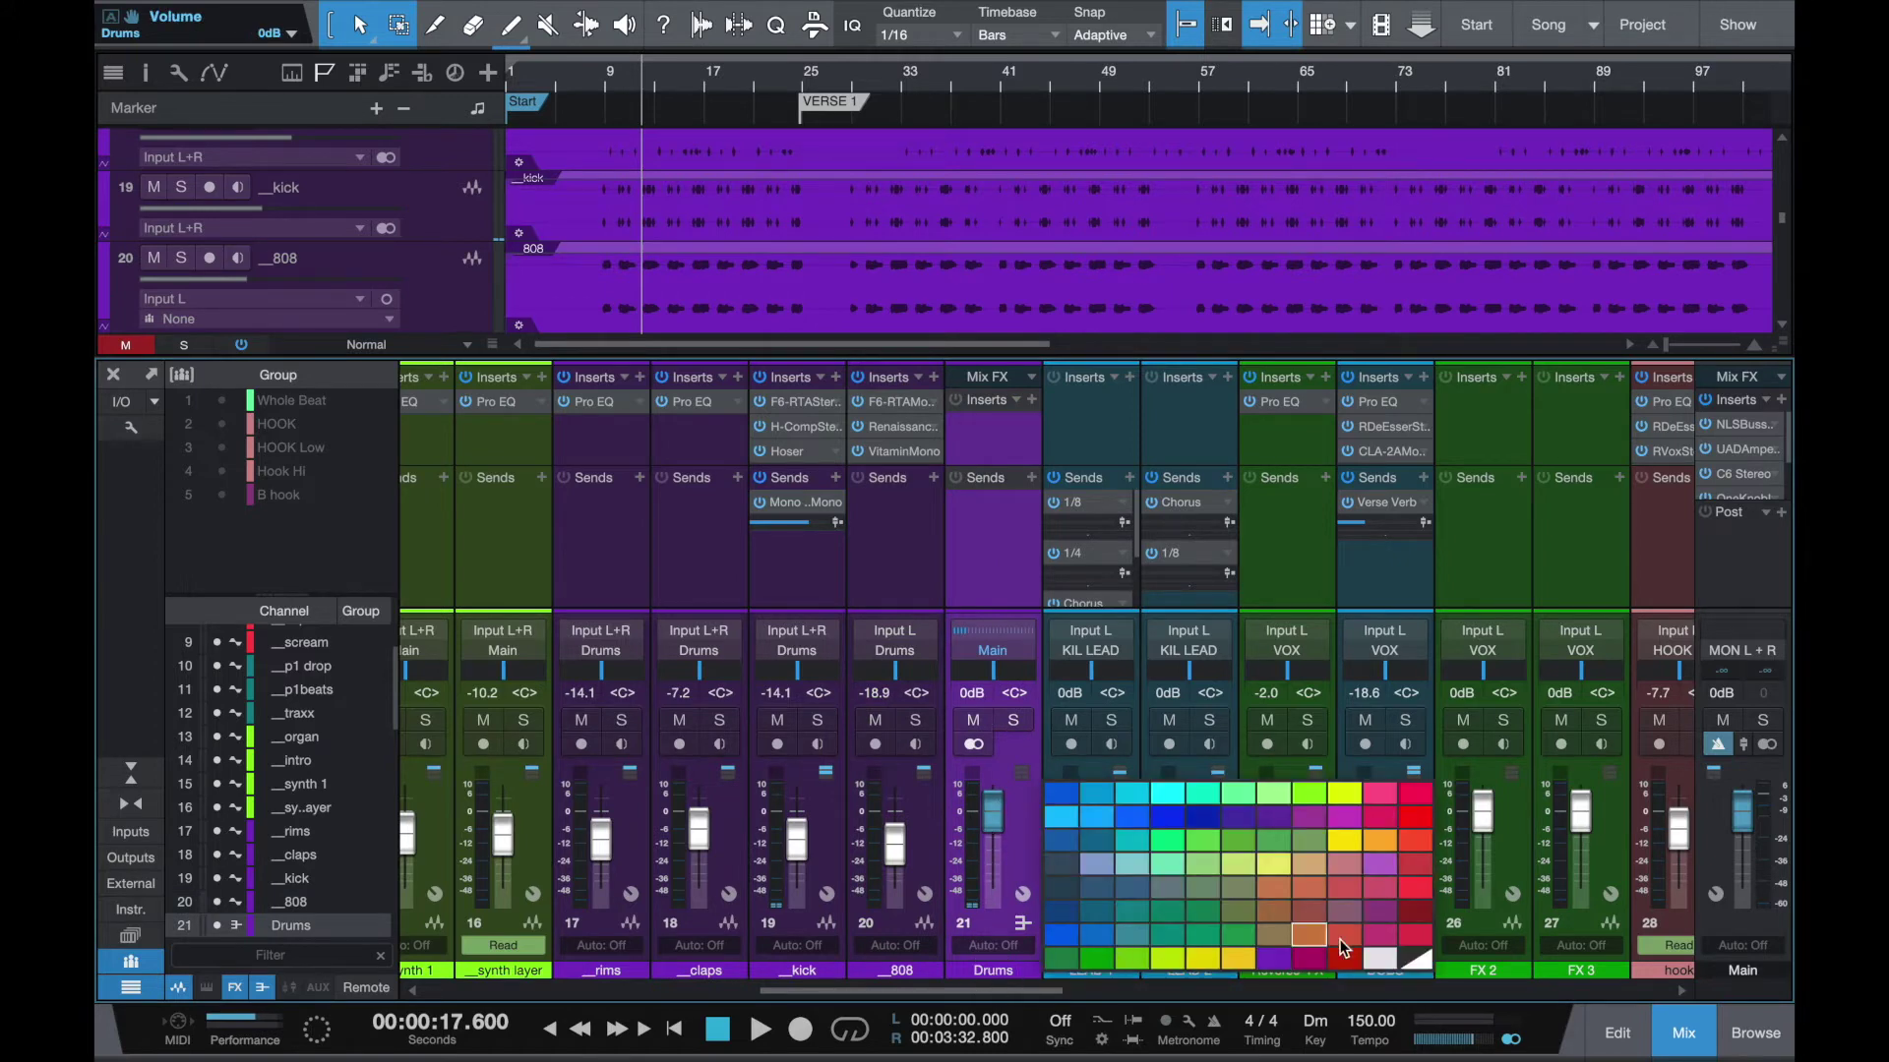
left_click(844, 593)
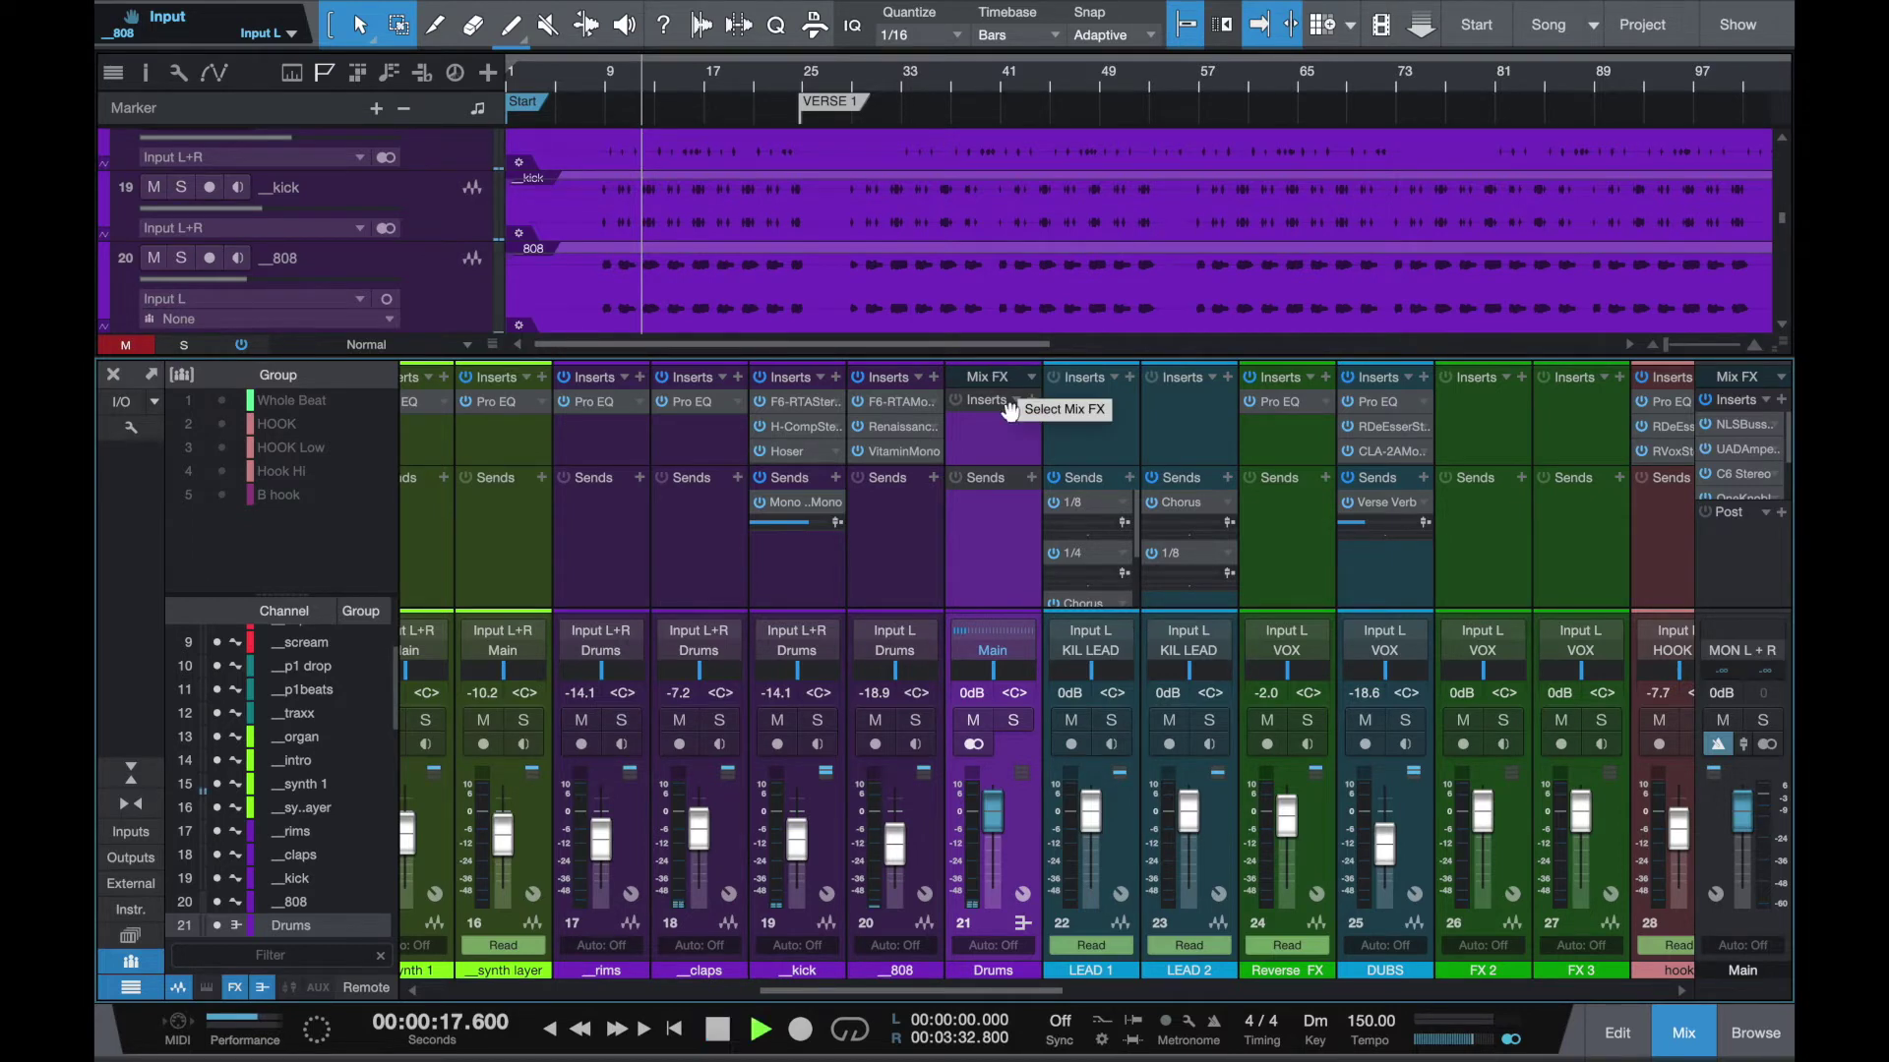
Solo the Drums bus during playback to hear all the drum tracks together, and stop playback
key("space")
left_click(1014, 722)
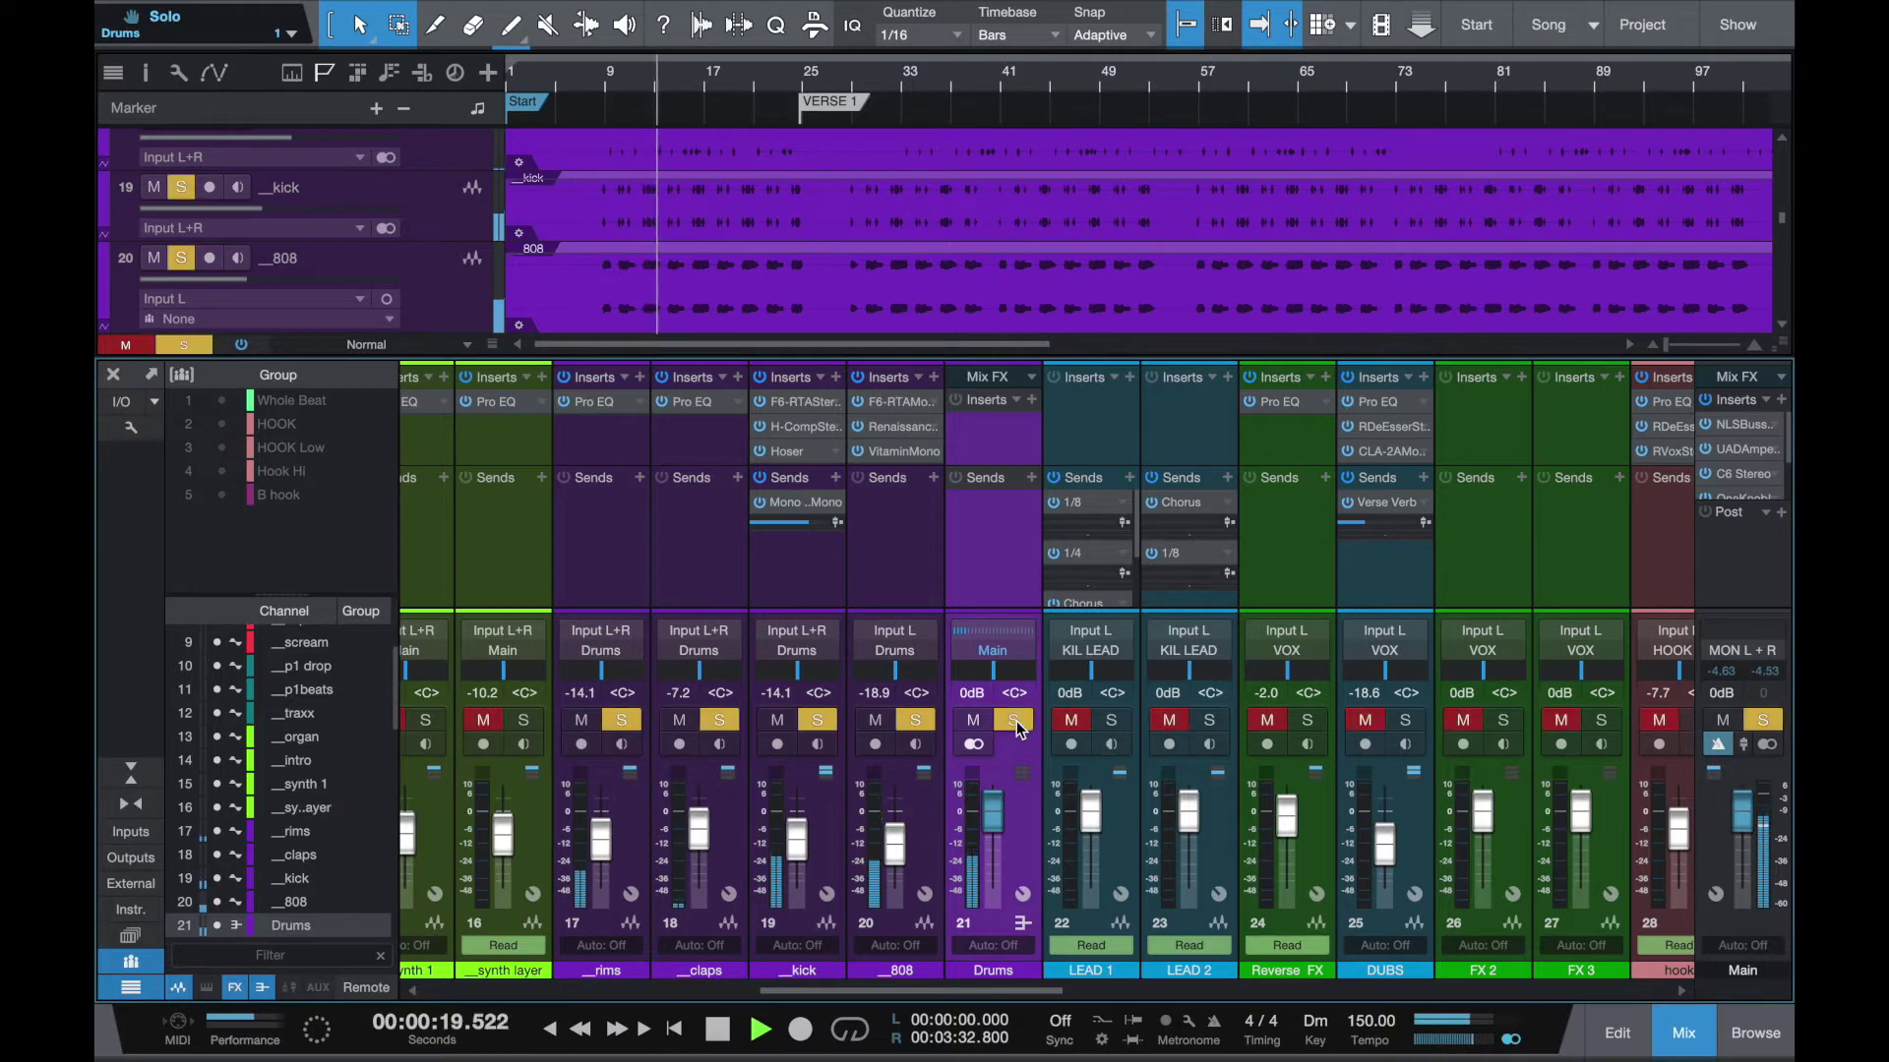
key("space")
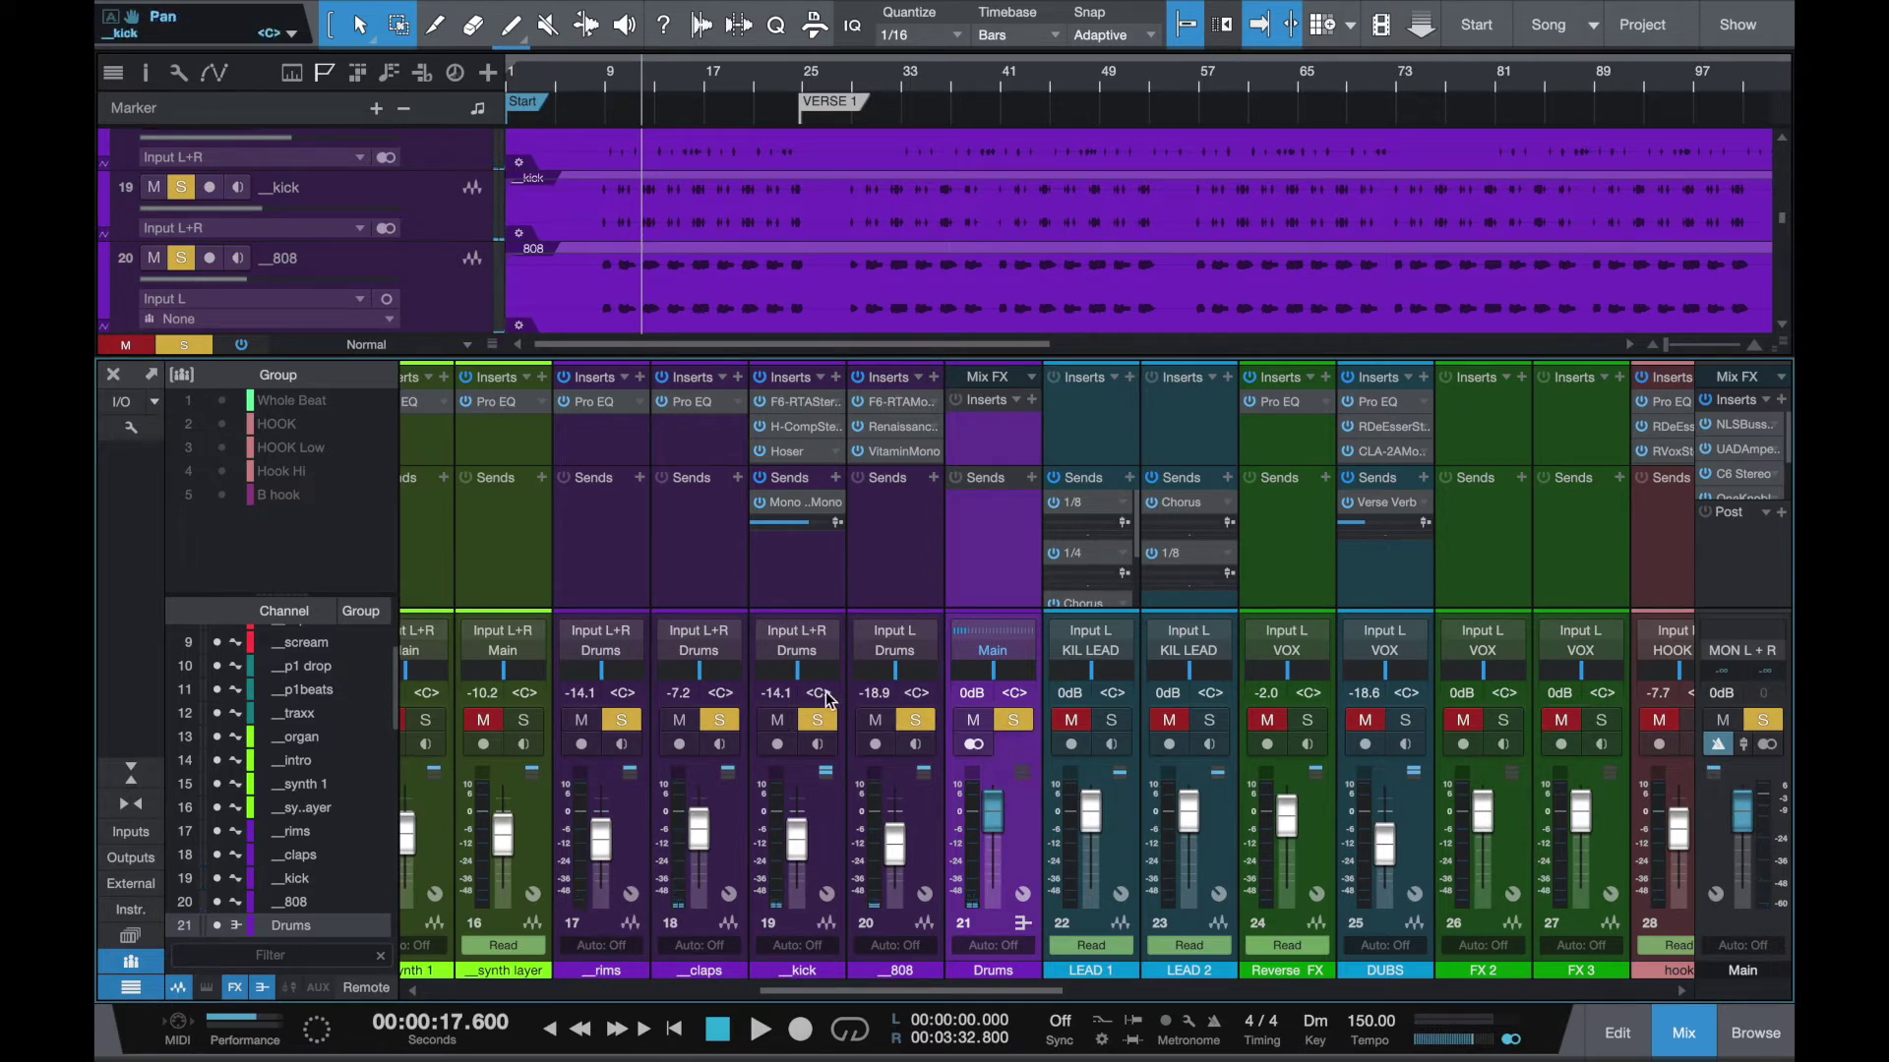
Toggle the Drums bus solo, play the soloed drums briefly, and turn off the solo after stopping playback
left_click(894, 630)
left_click(913, 551)
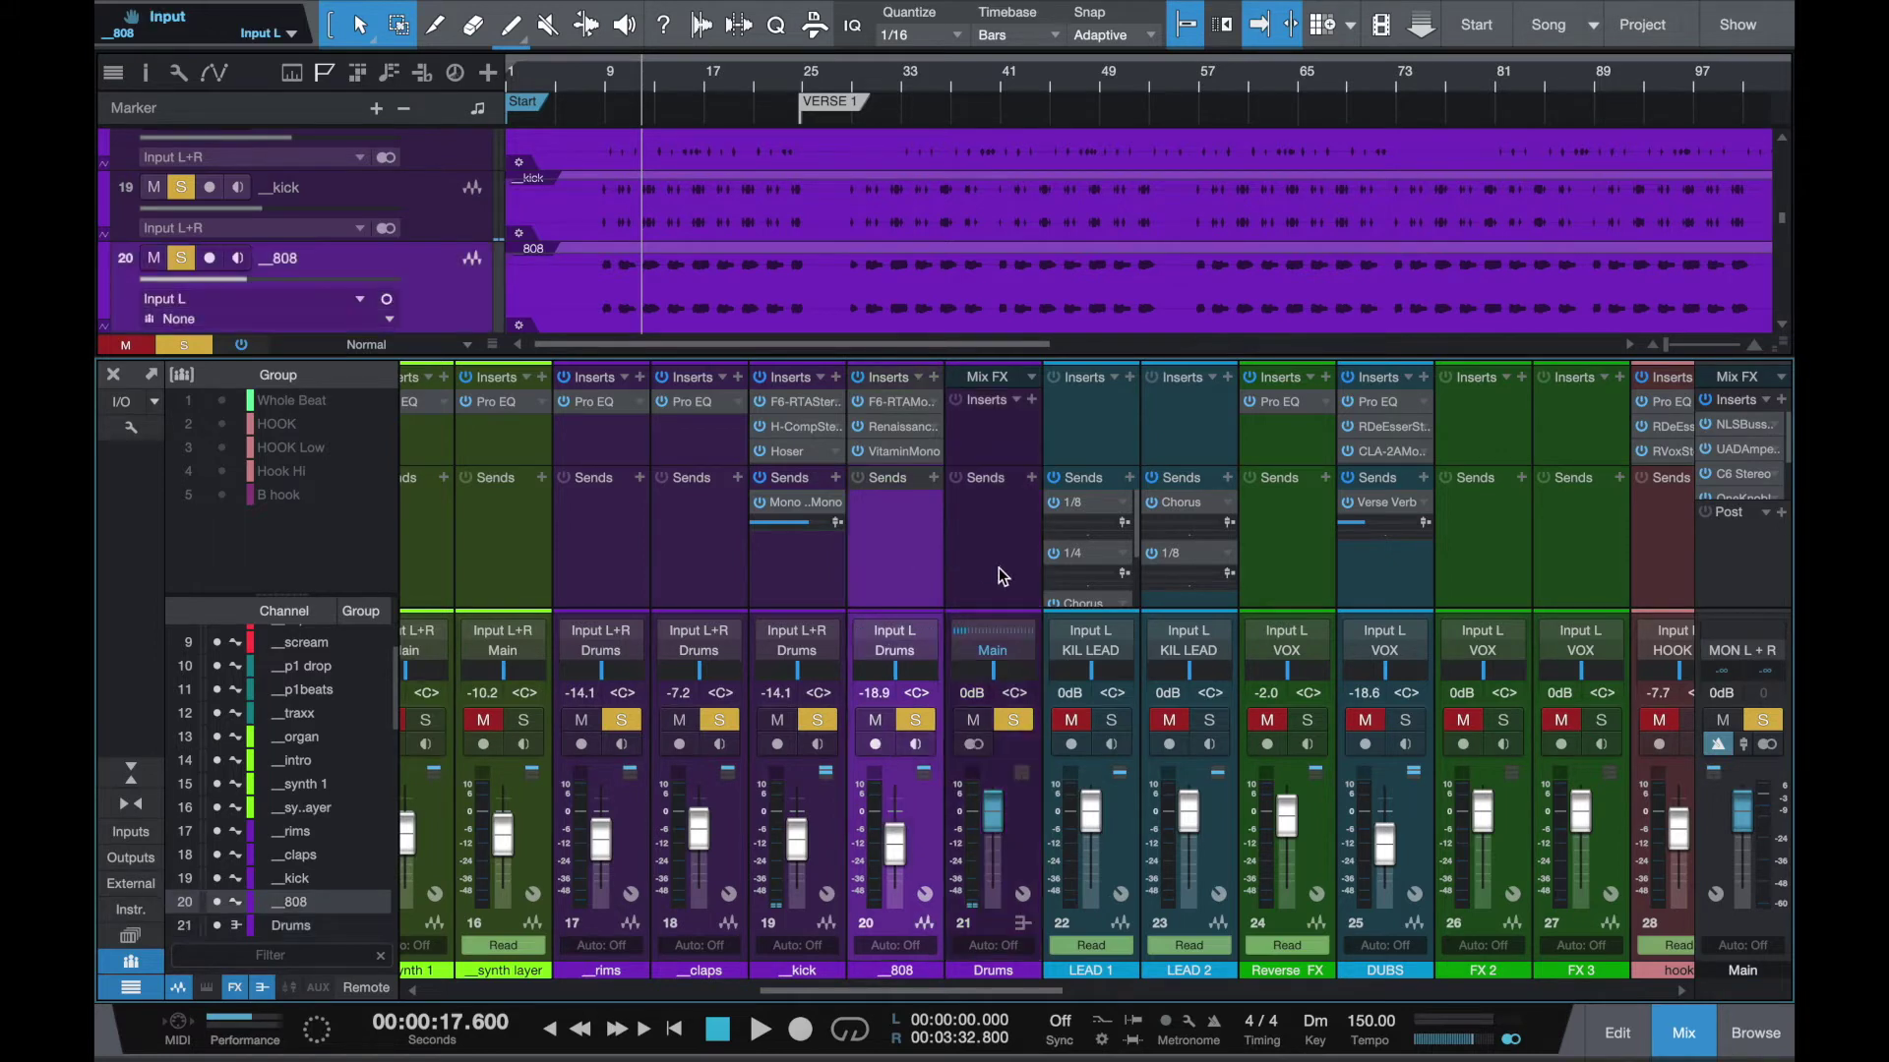
left_click(1013, 720)
left_click(1013, 720)
key("space")
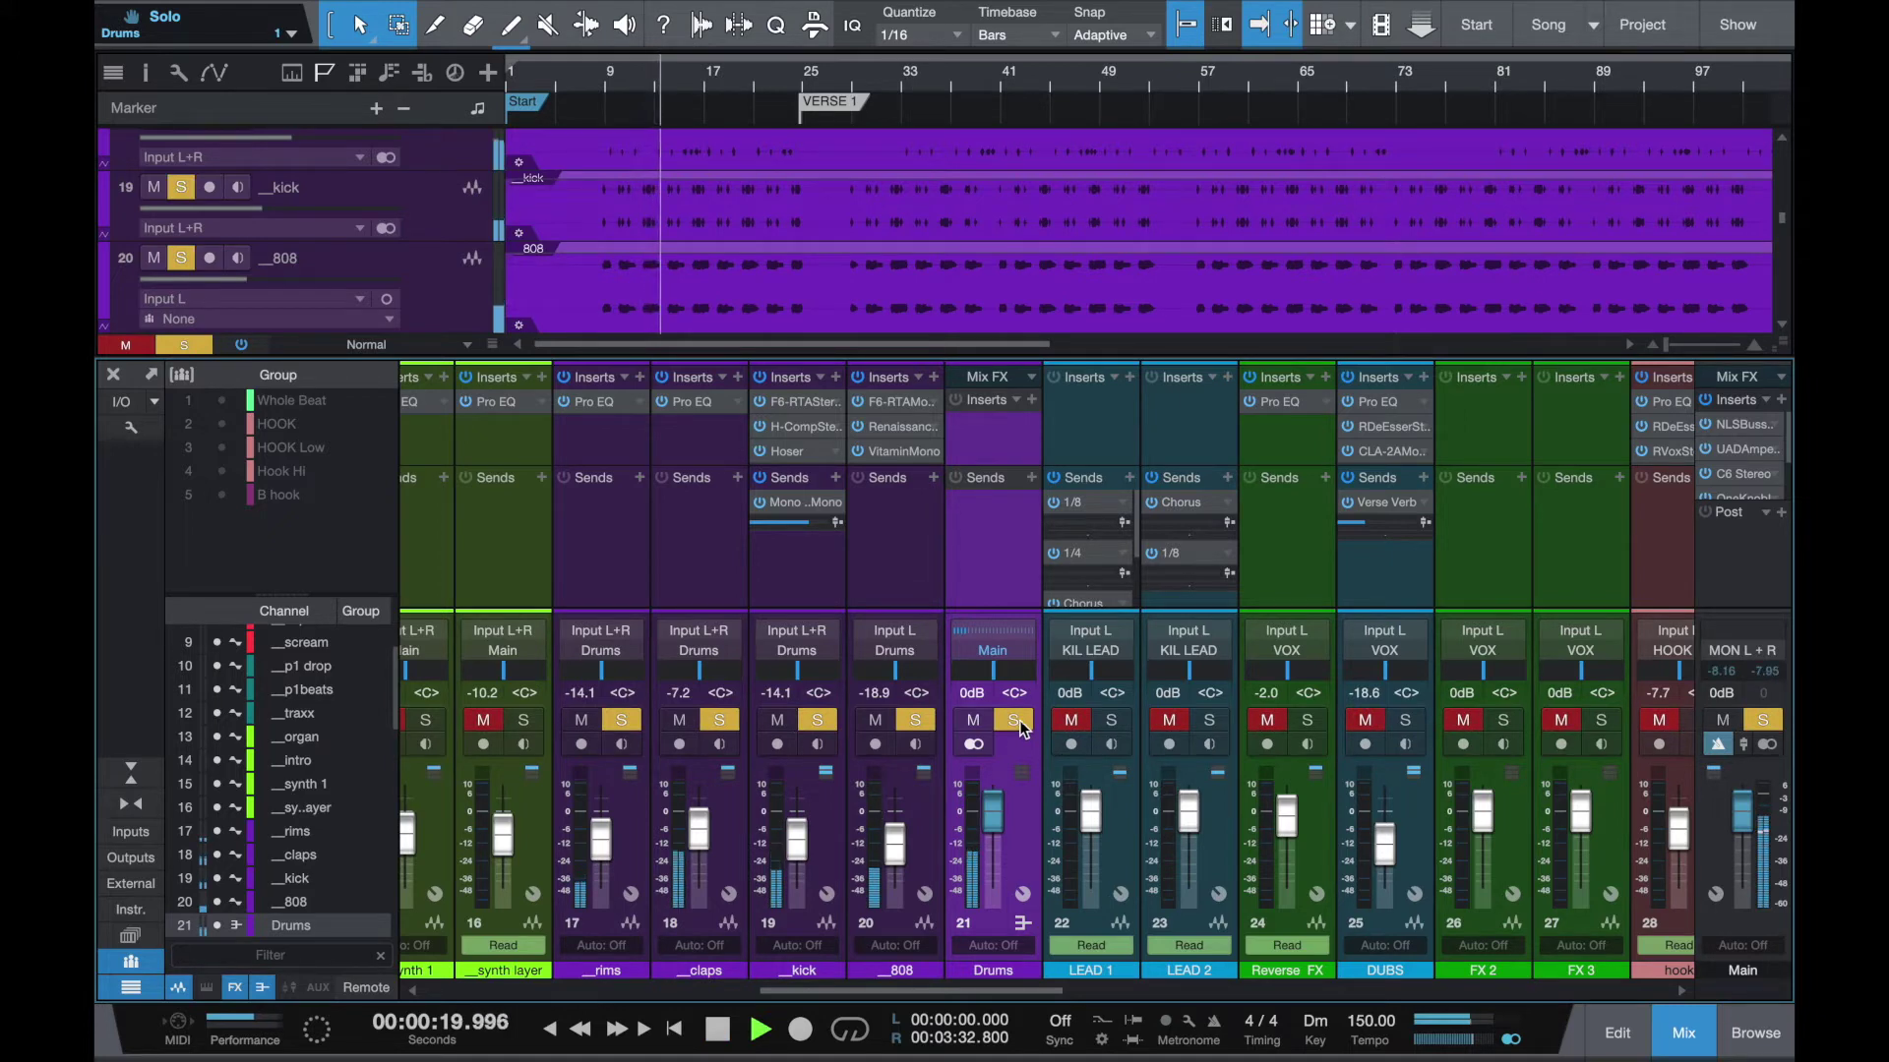
key("space")
left_click(1013, 720)
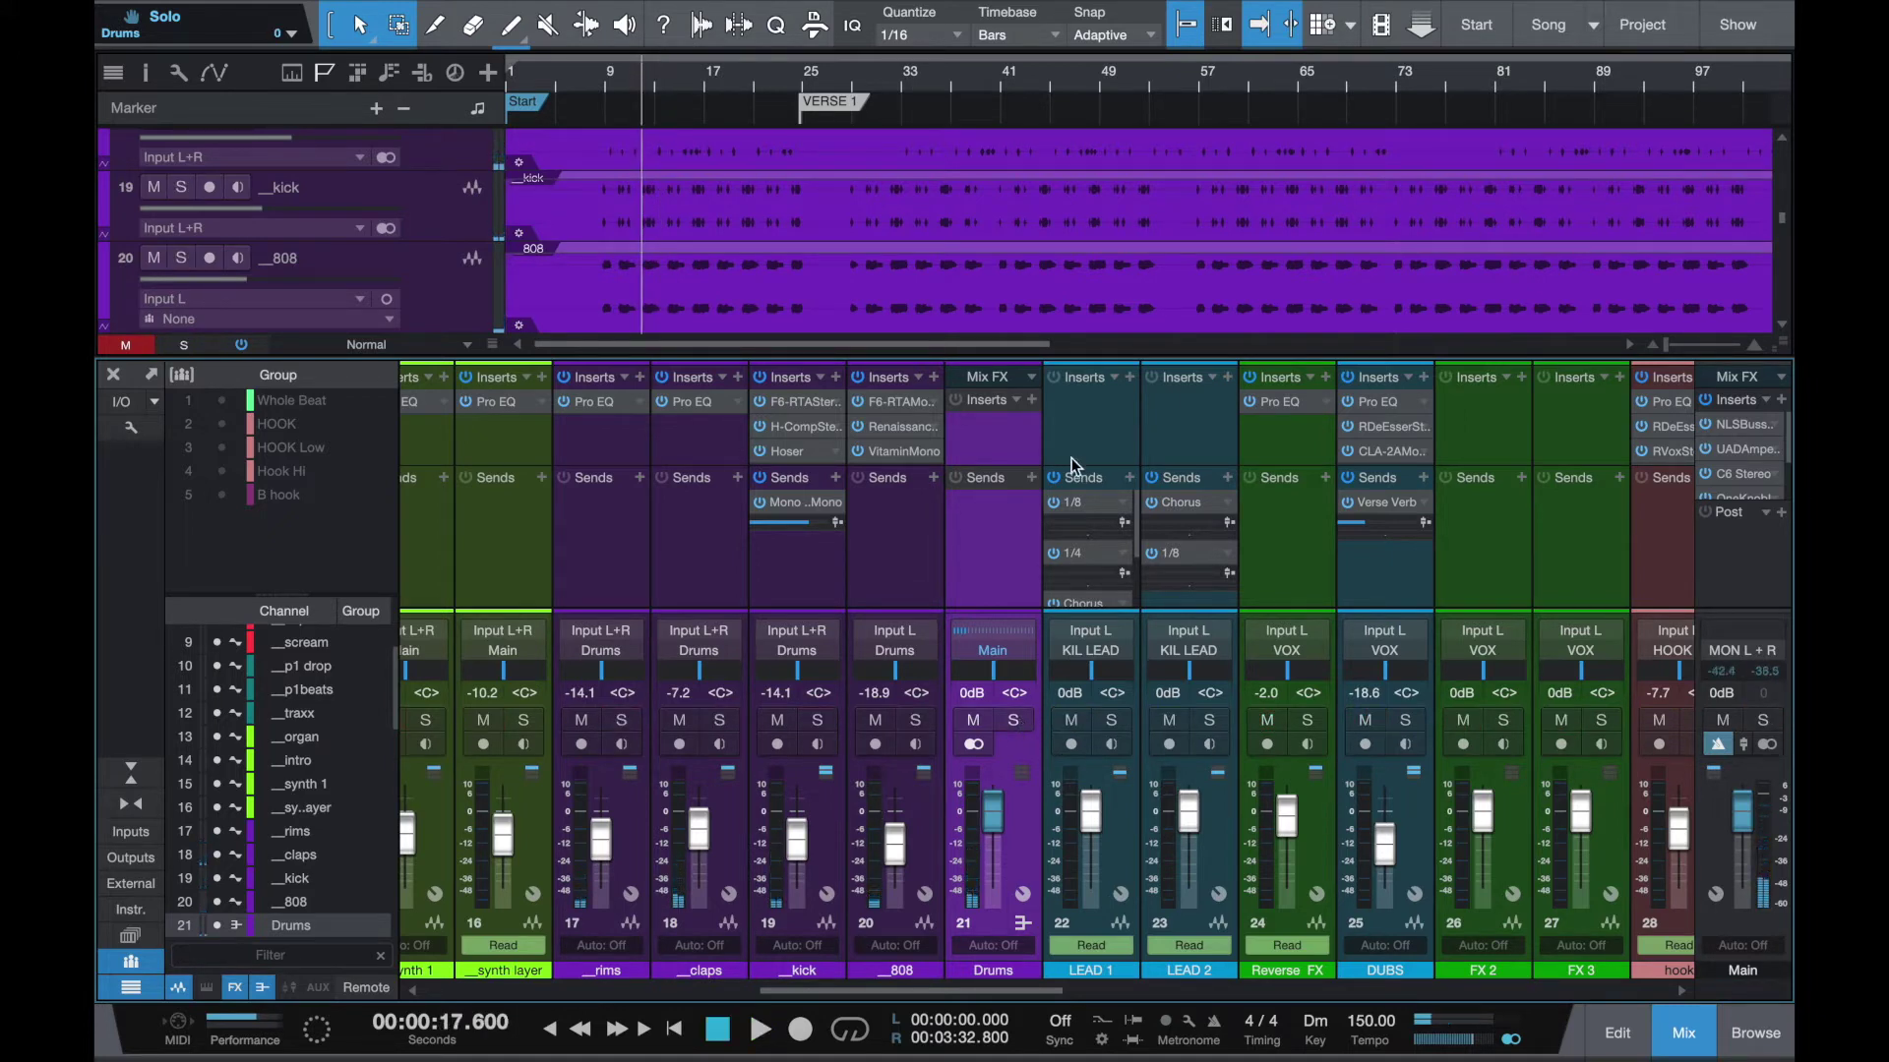
Enlarge the mixer area, play the full beat without solo, and solo the Drums bus again after stopping
mouse_move(1061, 315)
left_mouse_down()
mouse_move(1053, 279)
mouse_move(1051, 295)
left_mouse_up()
key("space")
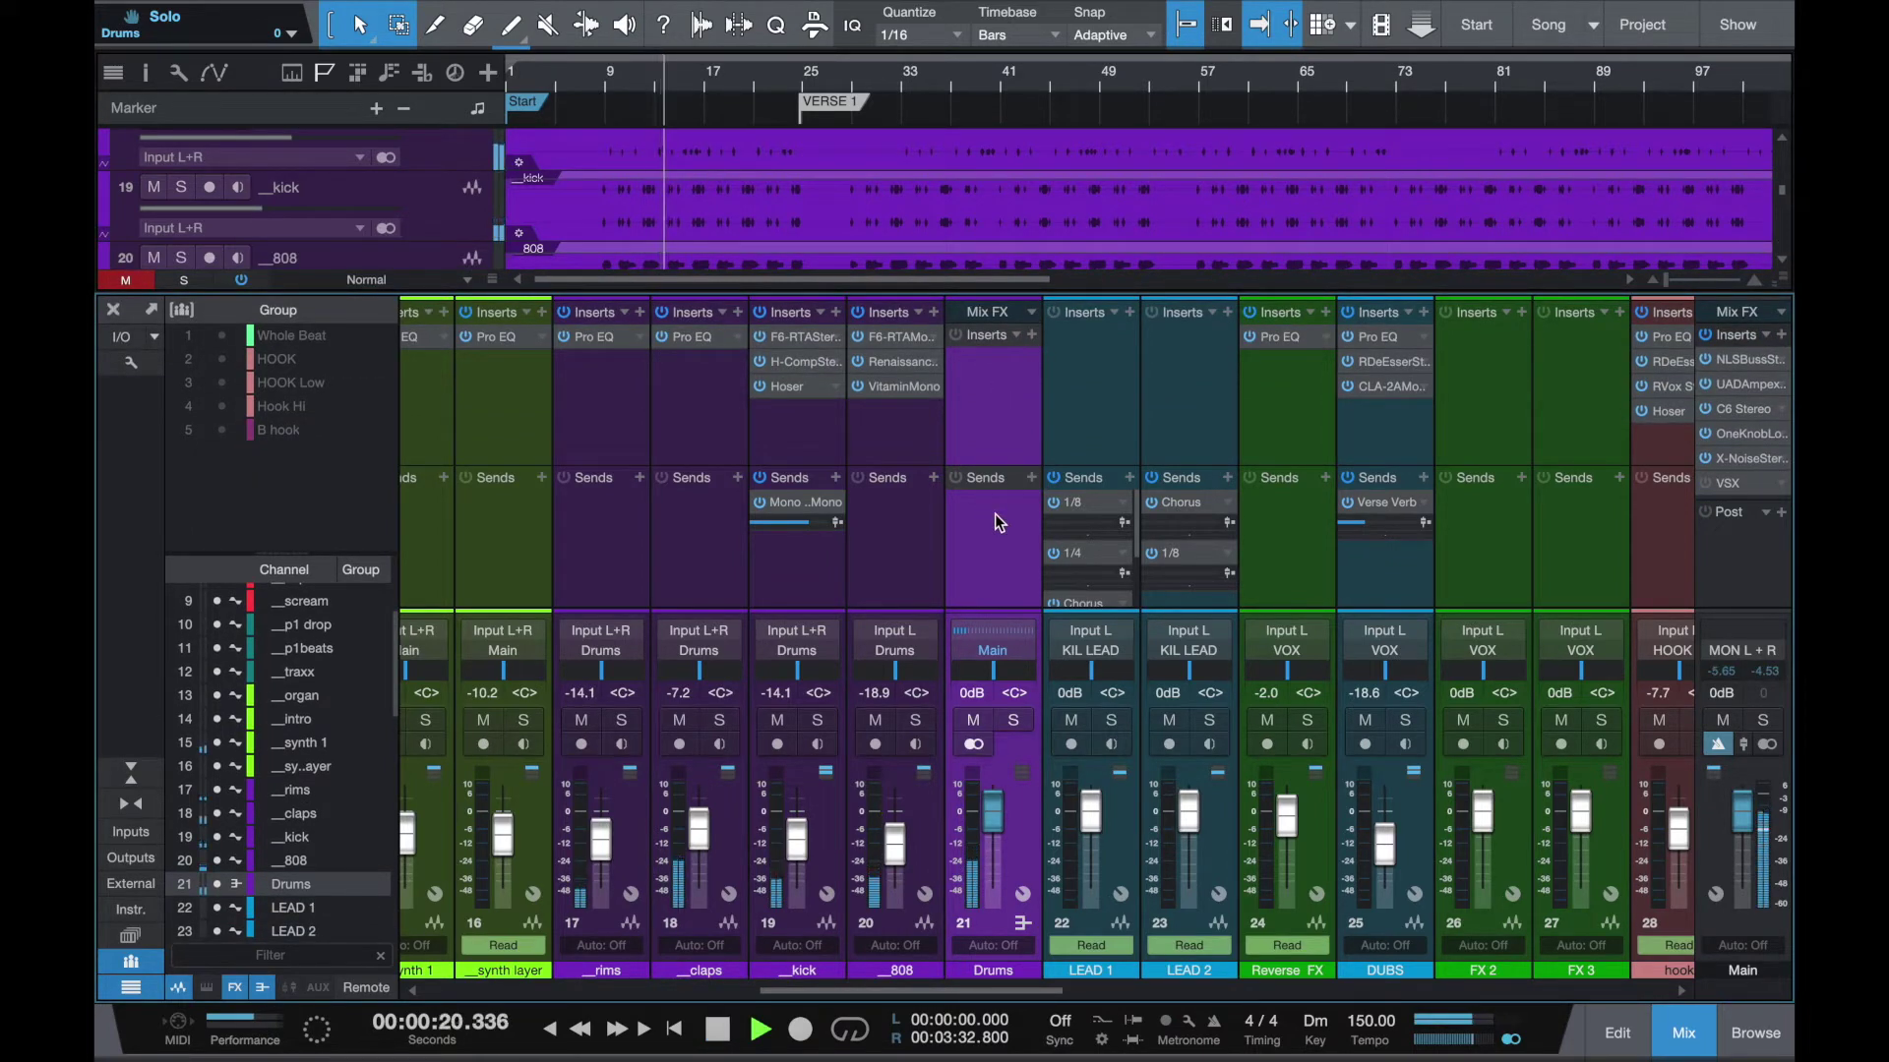
key("space")
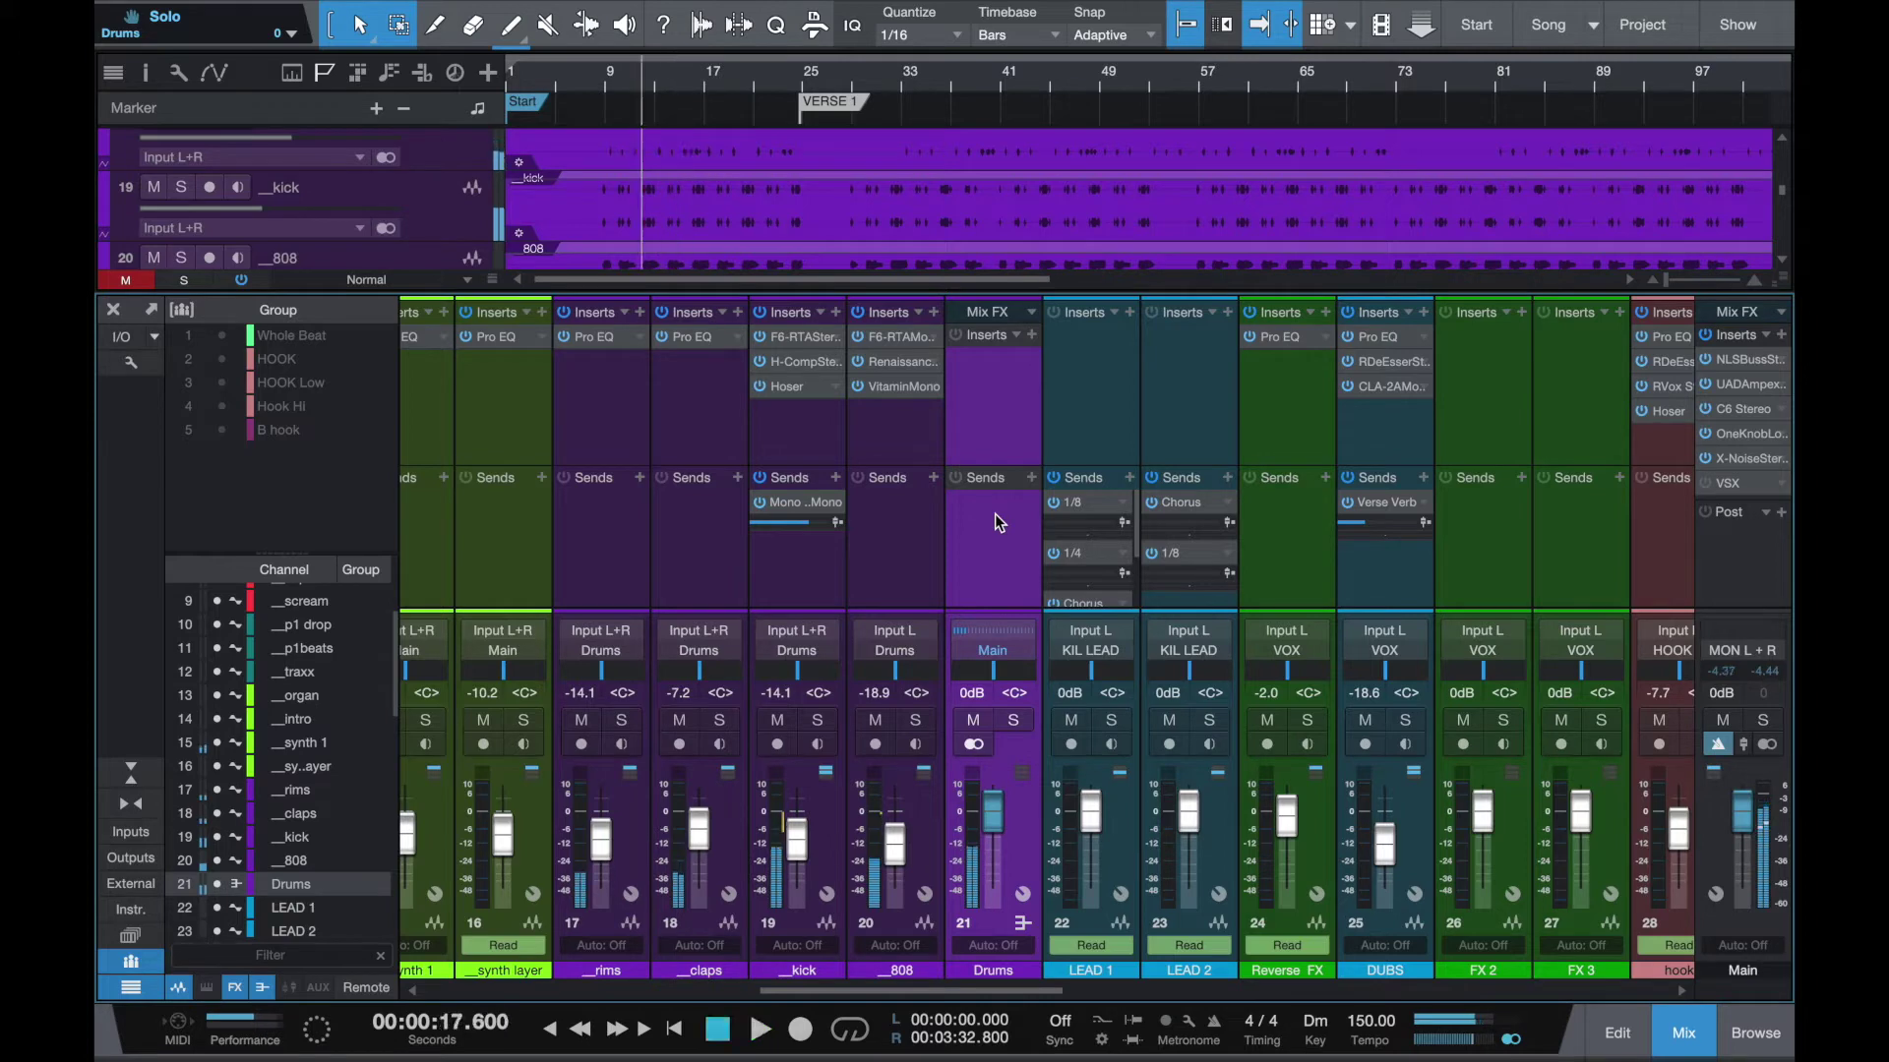
left_click(1018, 719)
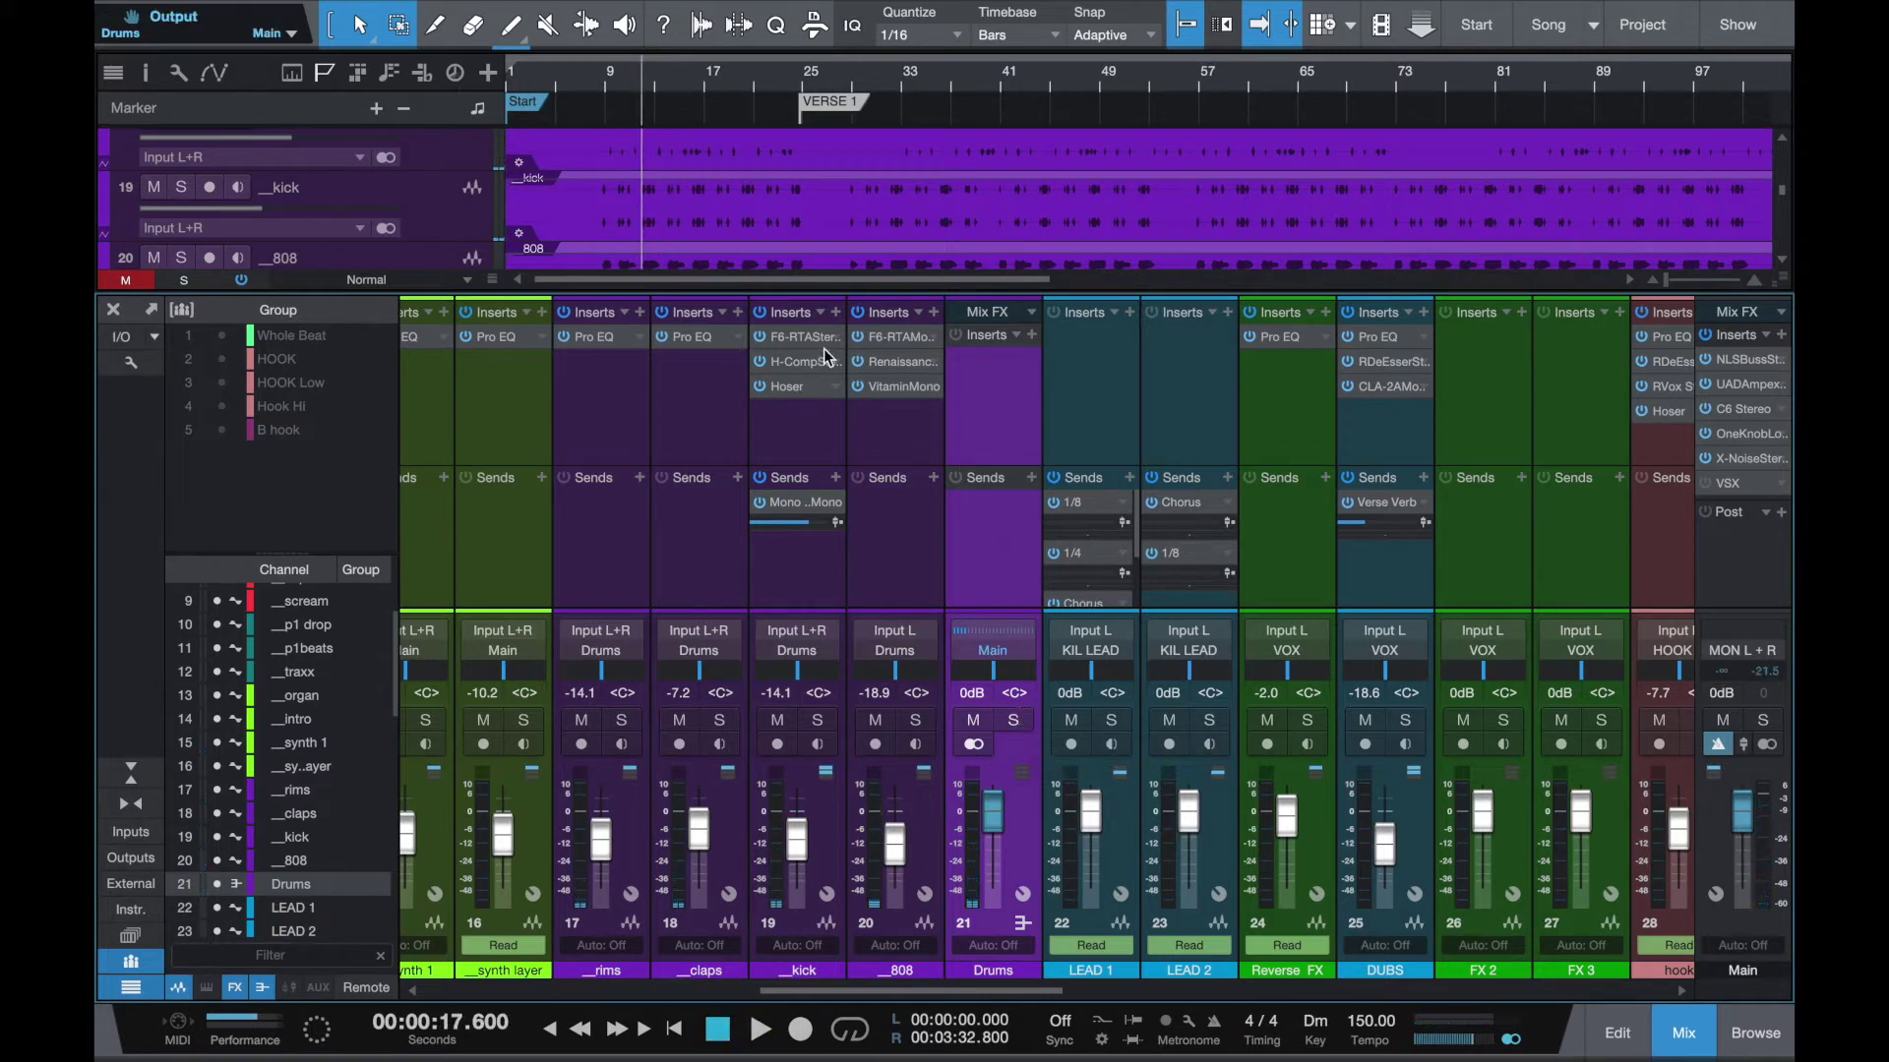
Insert the Devil-Loc_Deluxe plug-in on the Drums bus, close its window, and select the __rims channel
left_click(1031, 334)
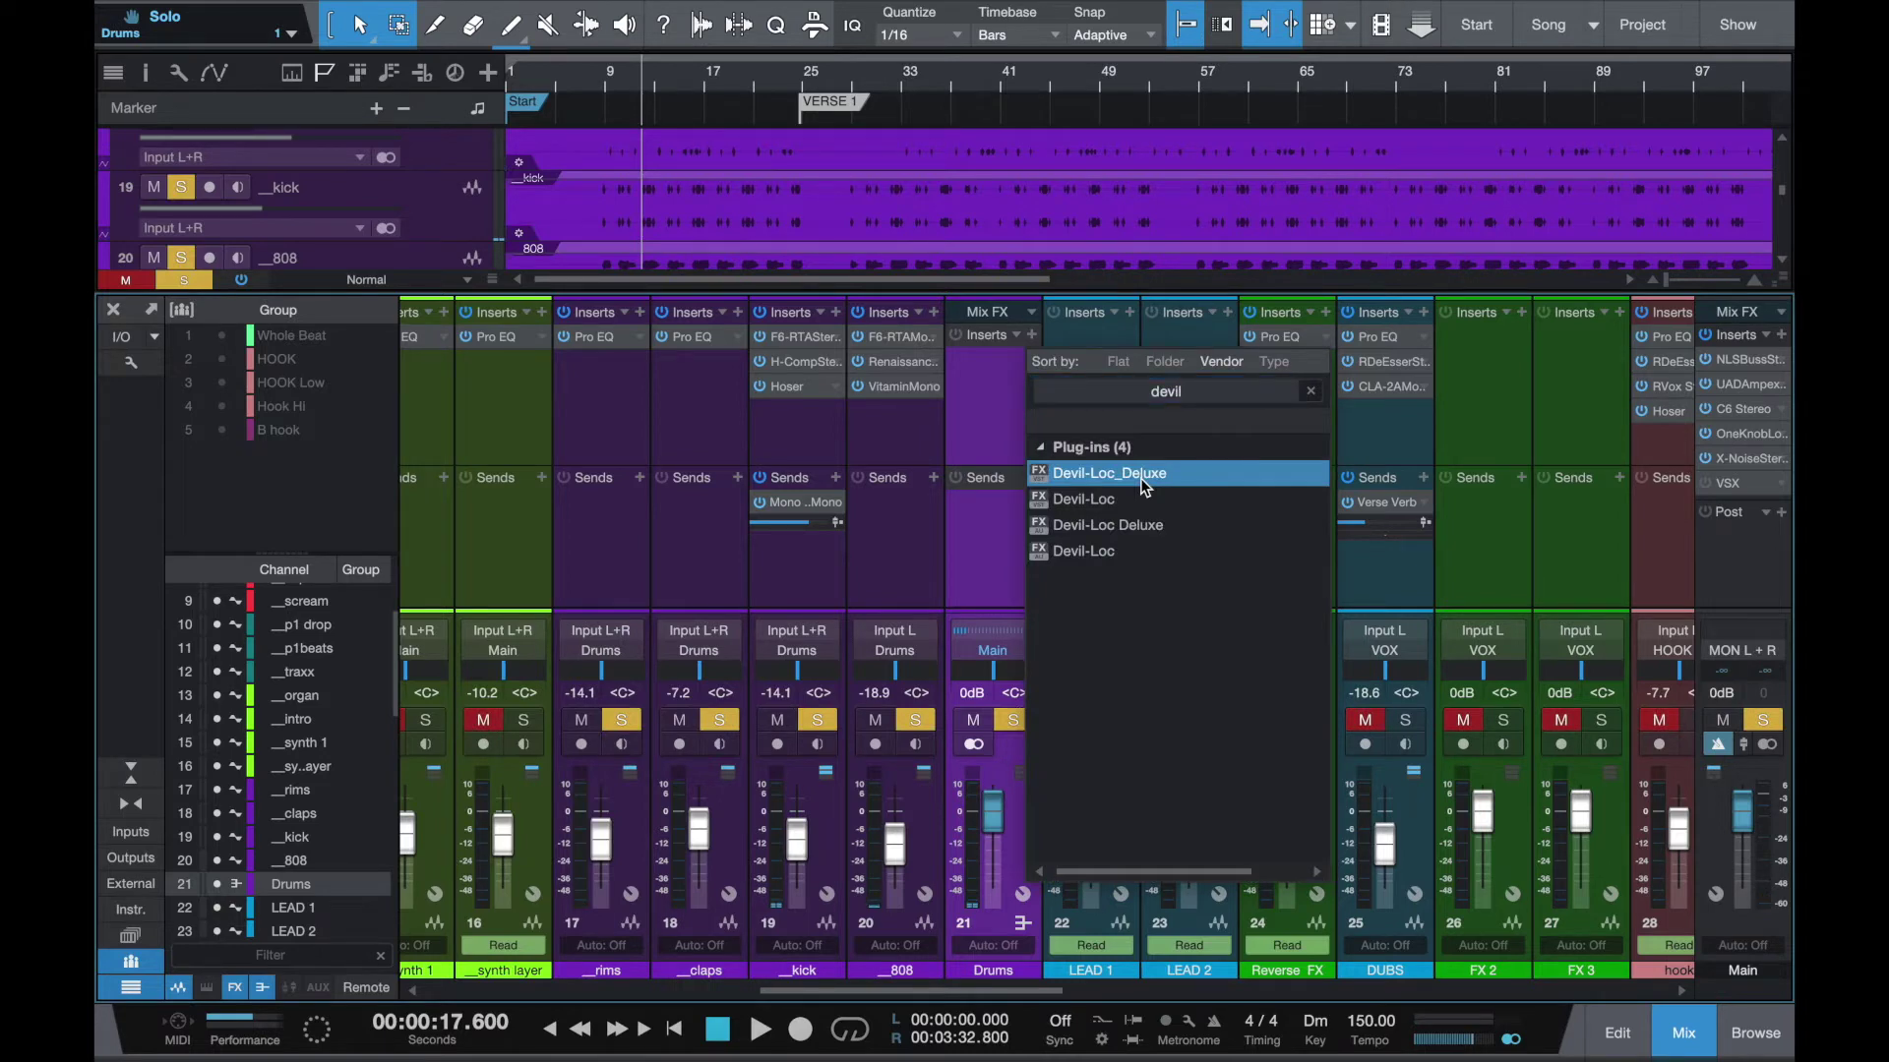
double_click(1141, 476)
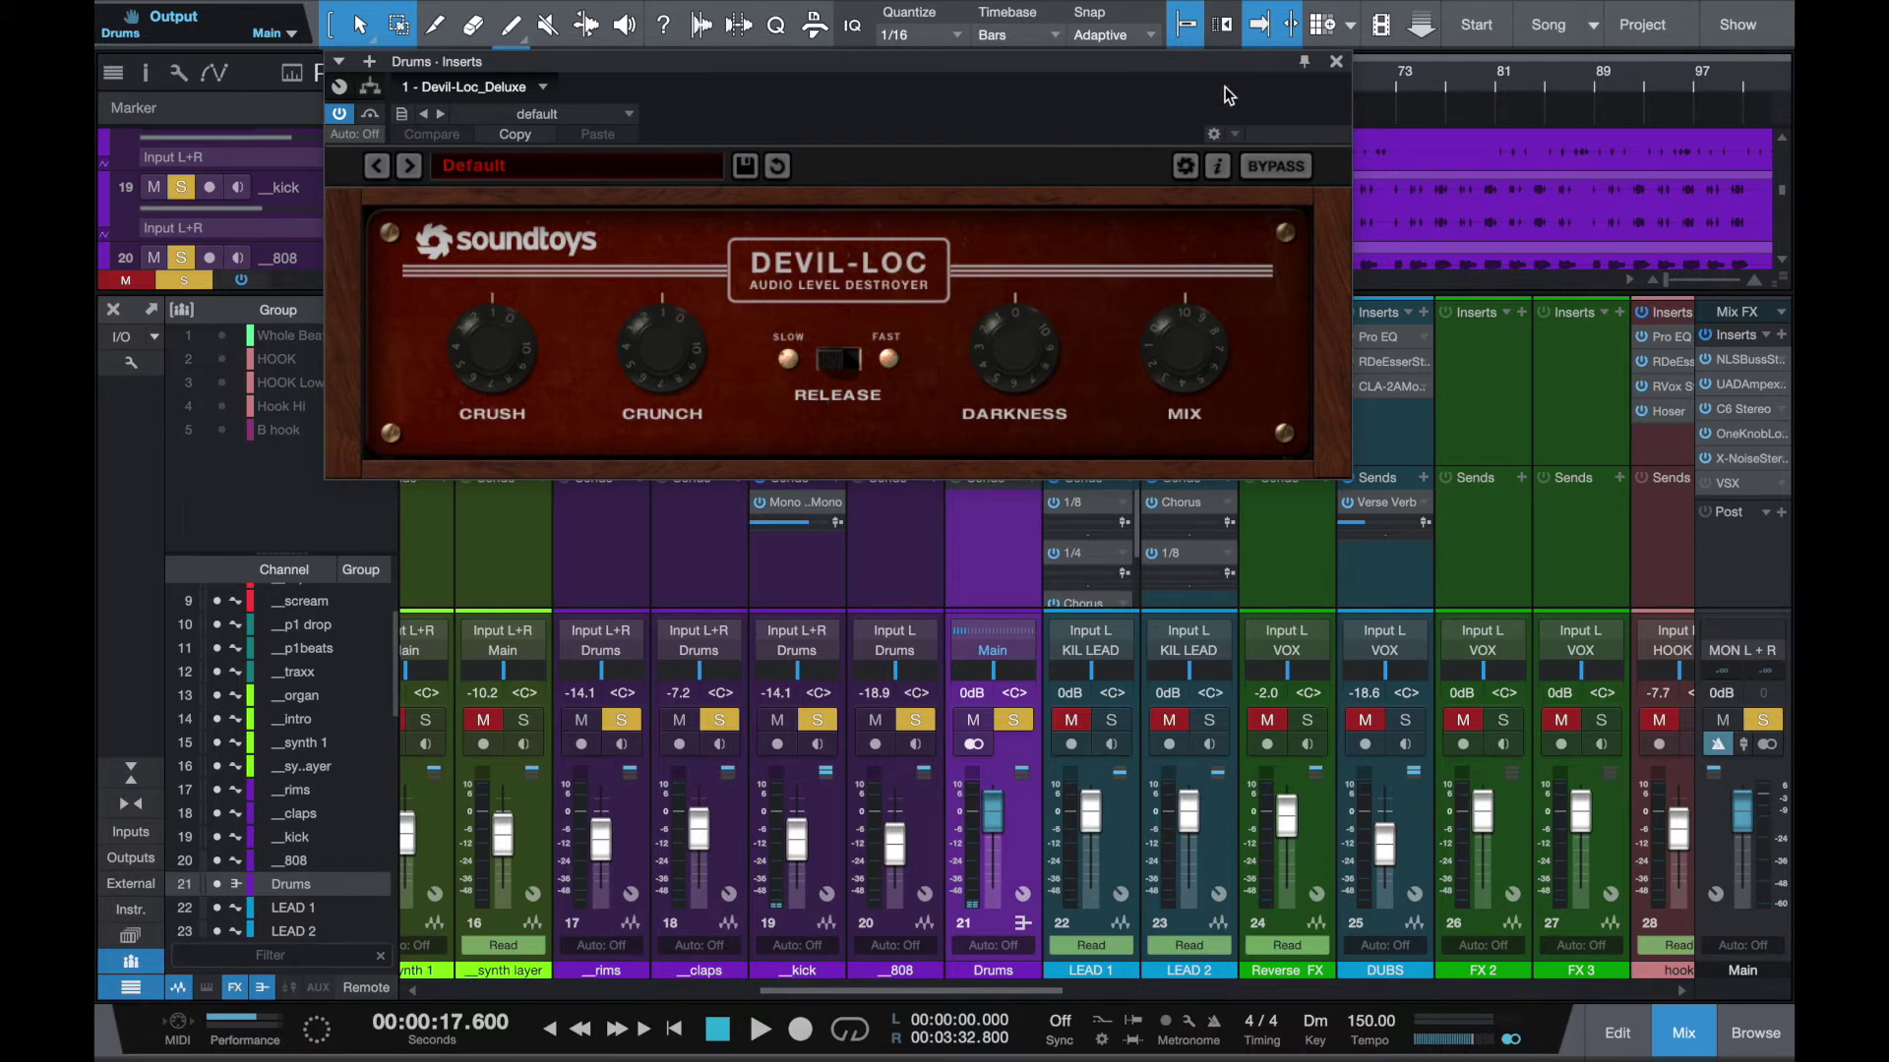
left_click_drag(1159, 58, 1192, 447)
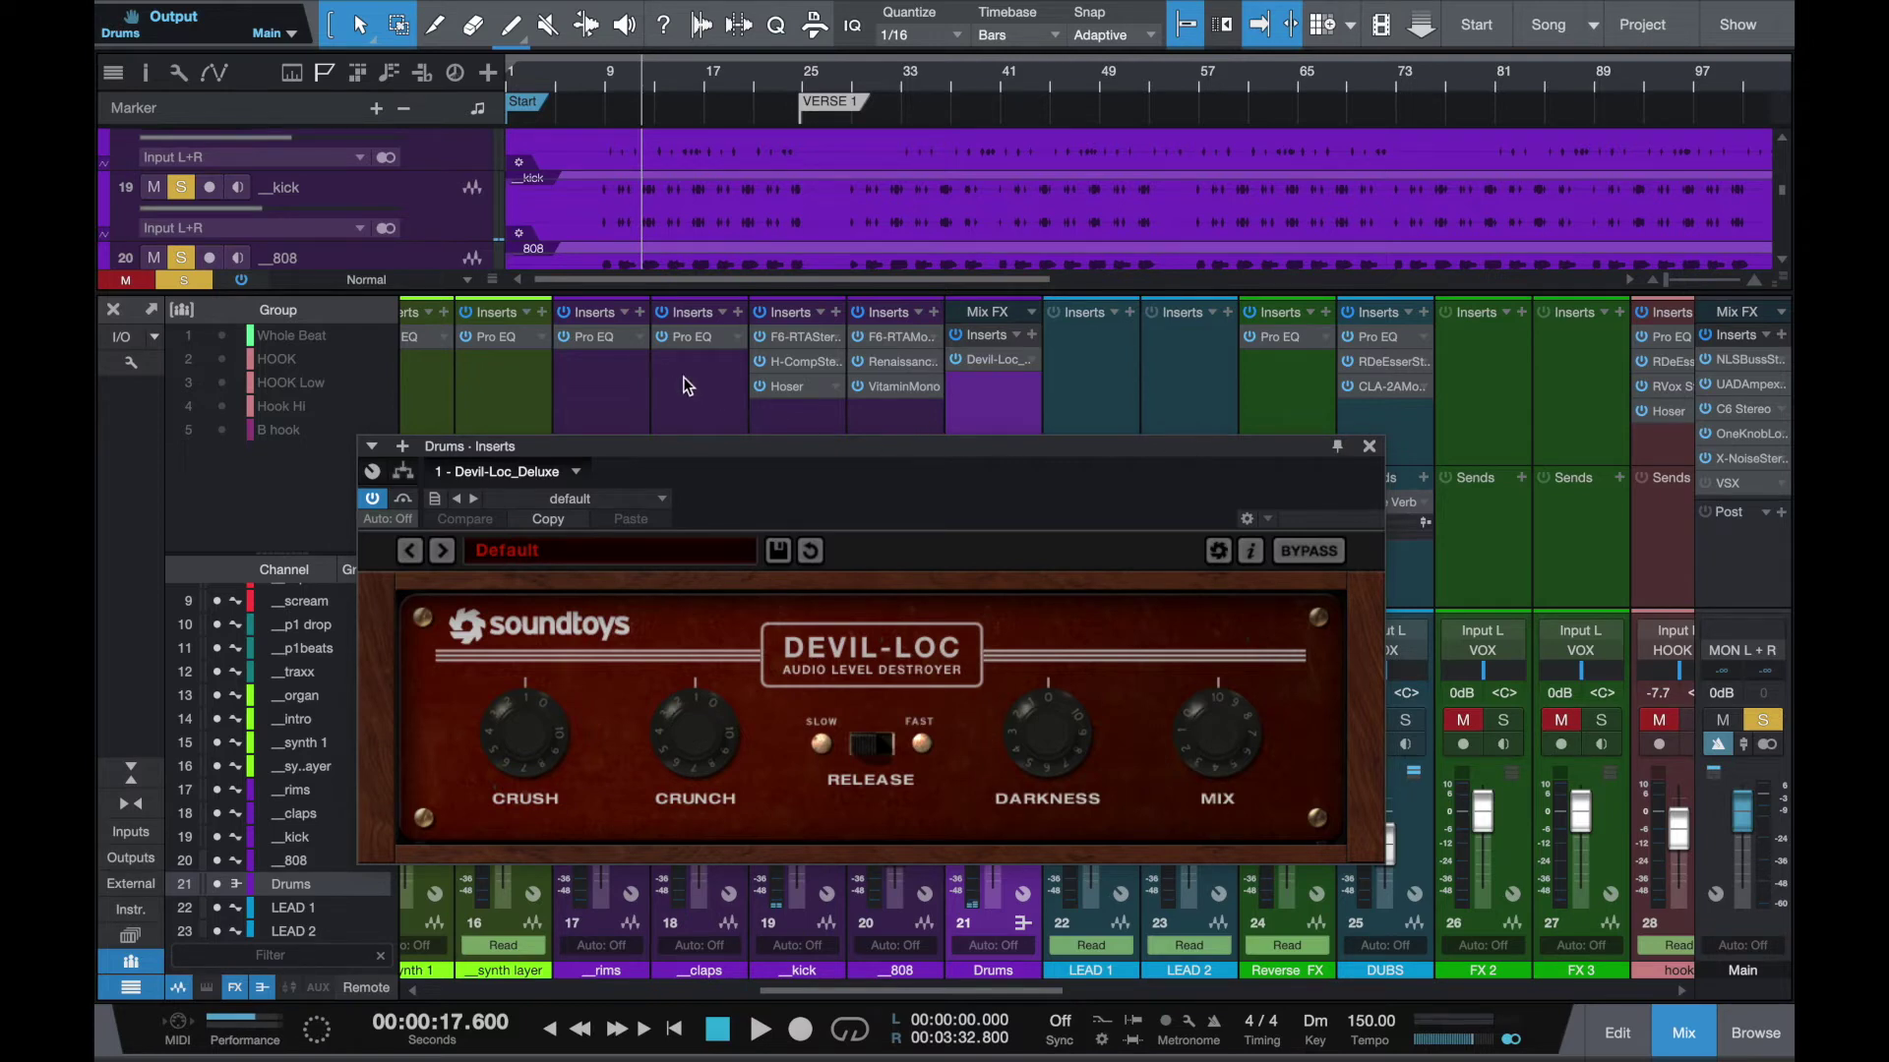
left_click(1368, 446)
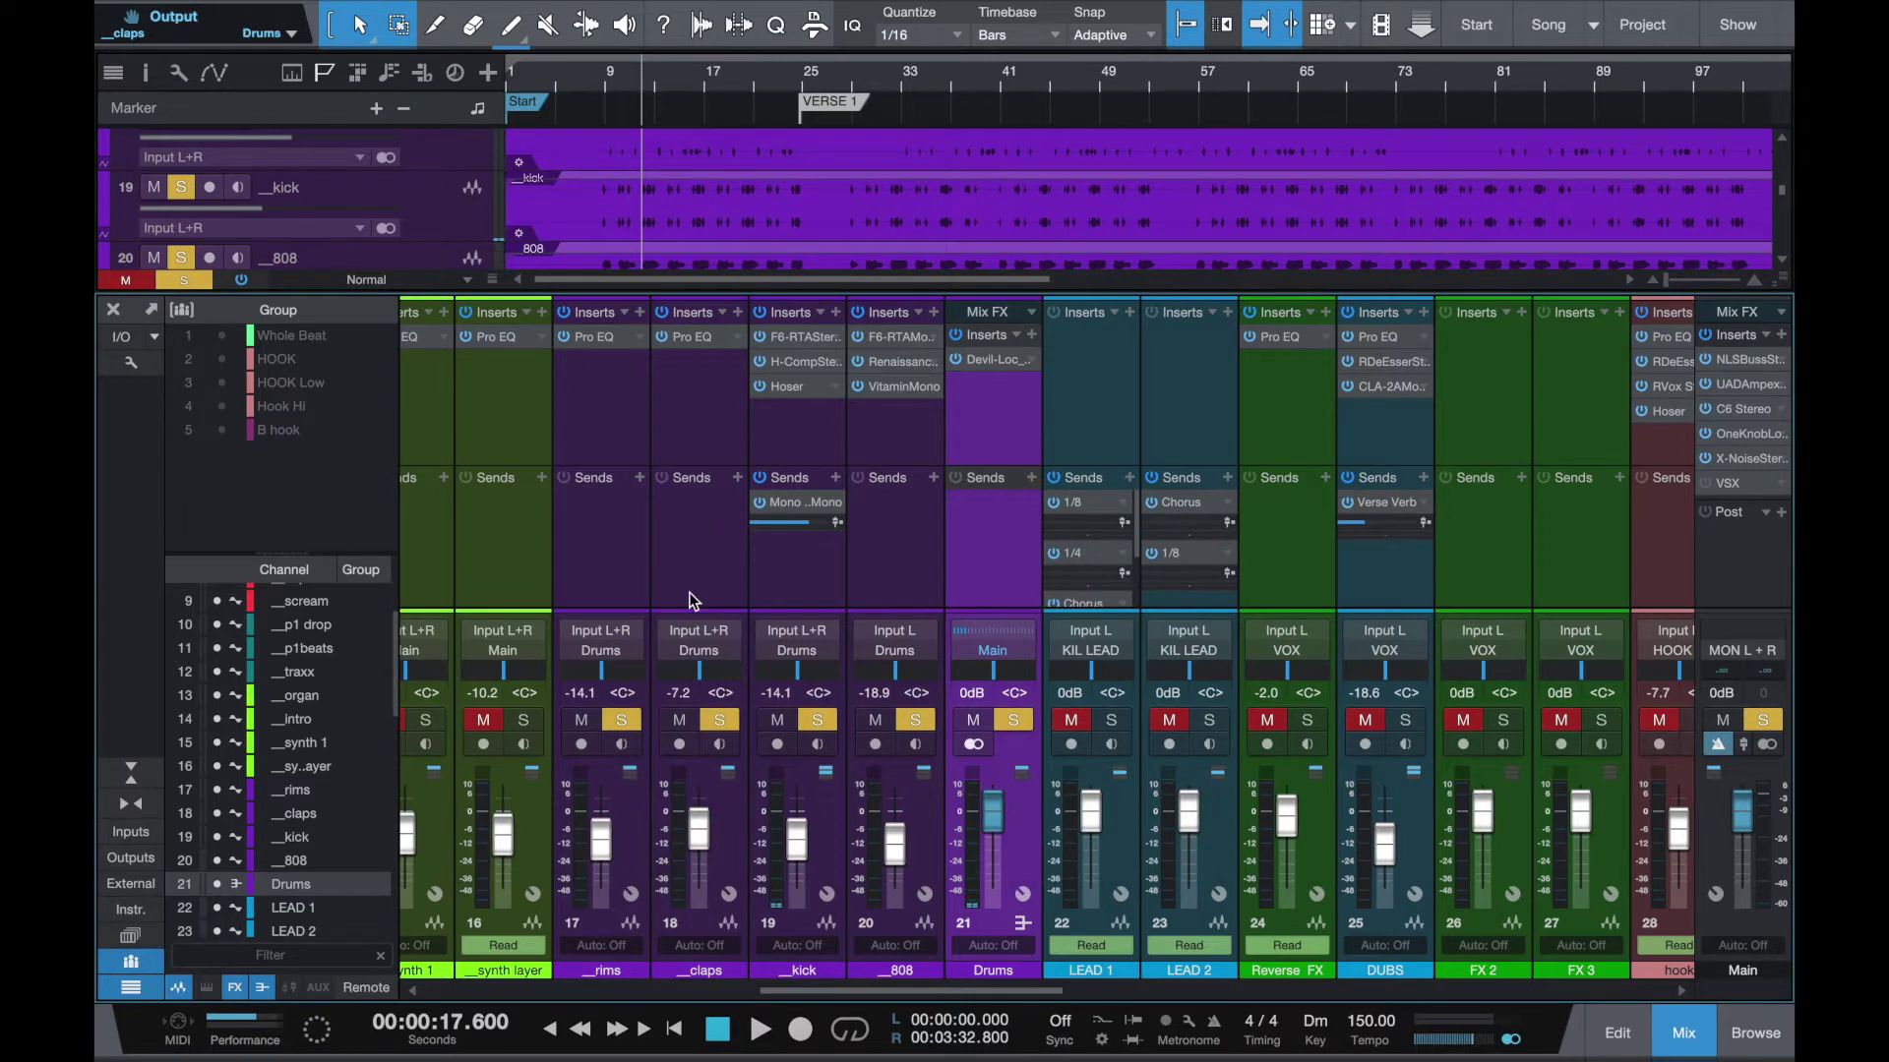
left_click(614, 560)
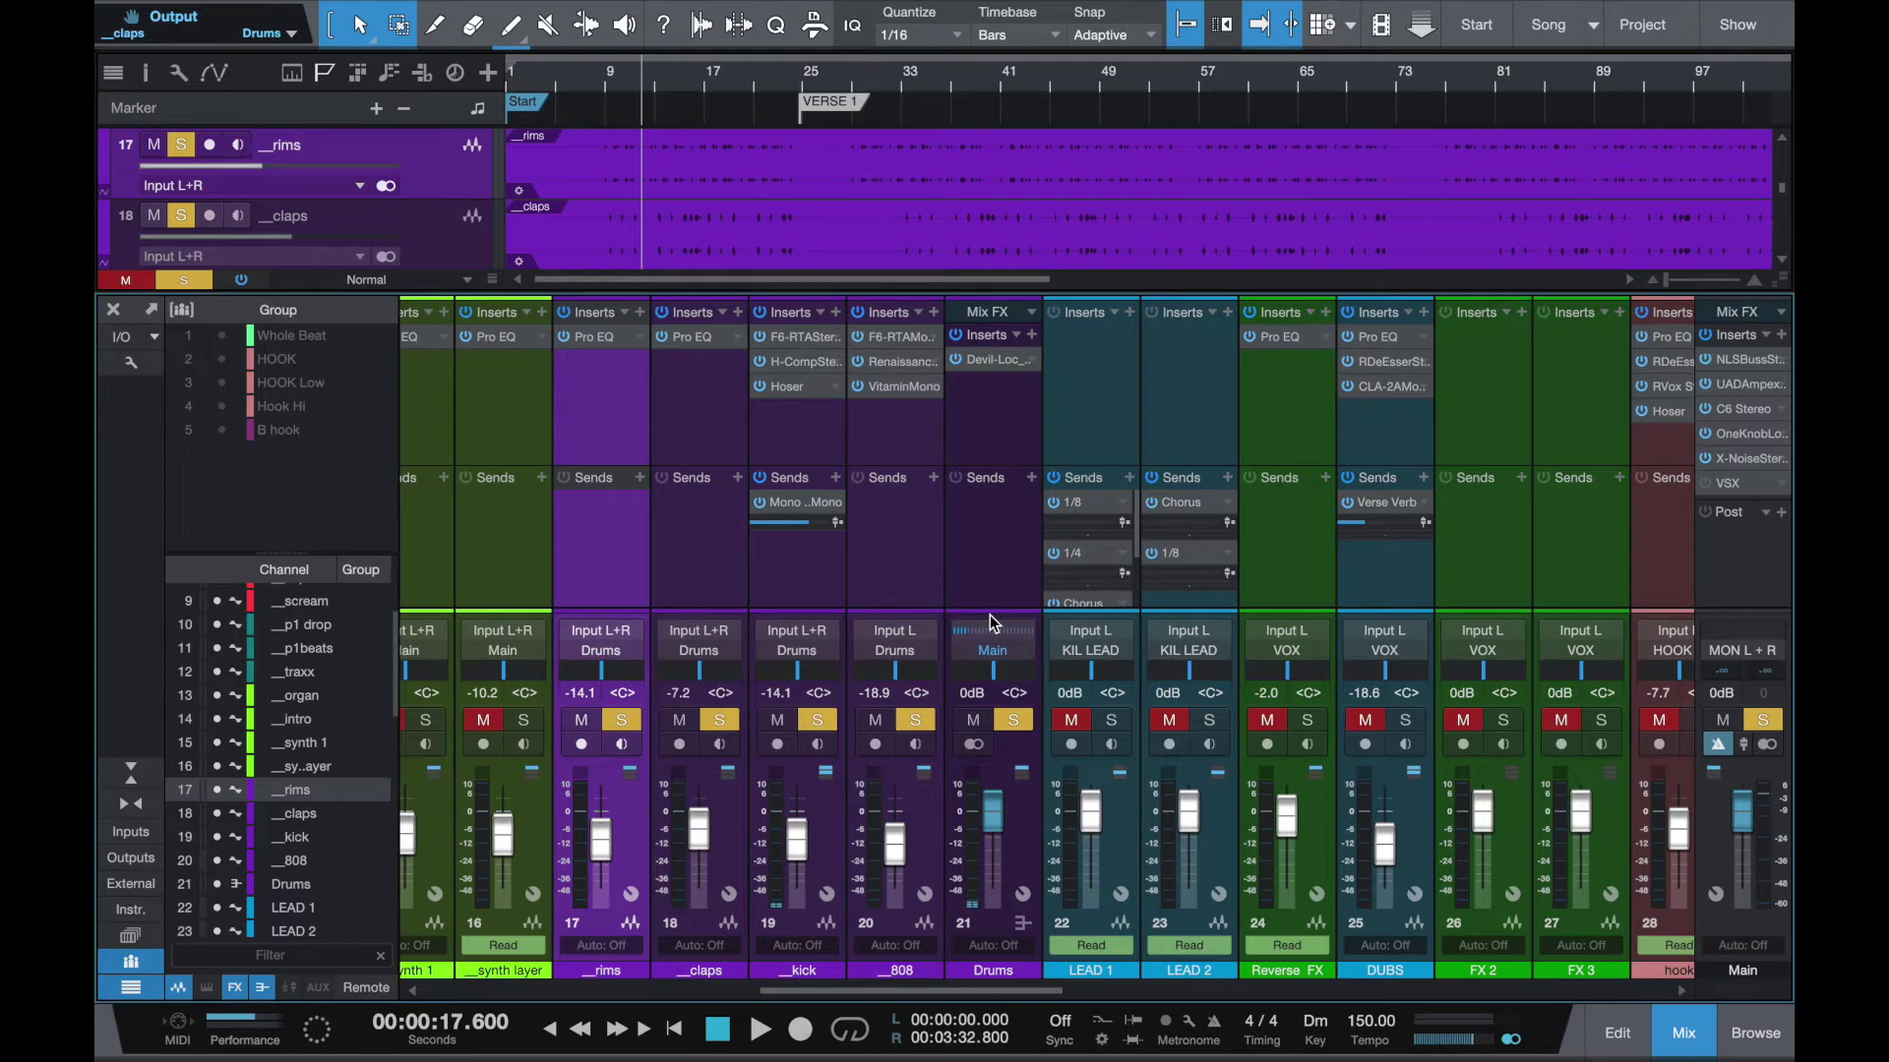
Reopen Devil-Loc_Deluxe on the Drums bus and compare the drums with the effect on and off during playback
left_click(1001, 360)
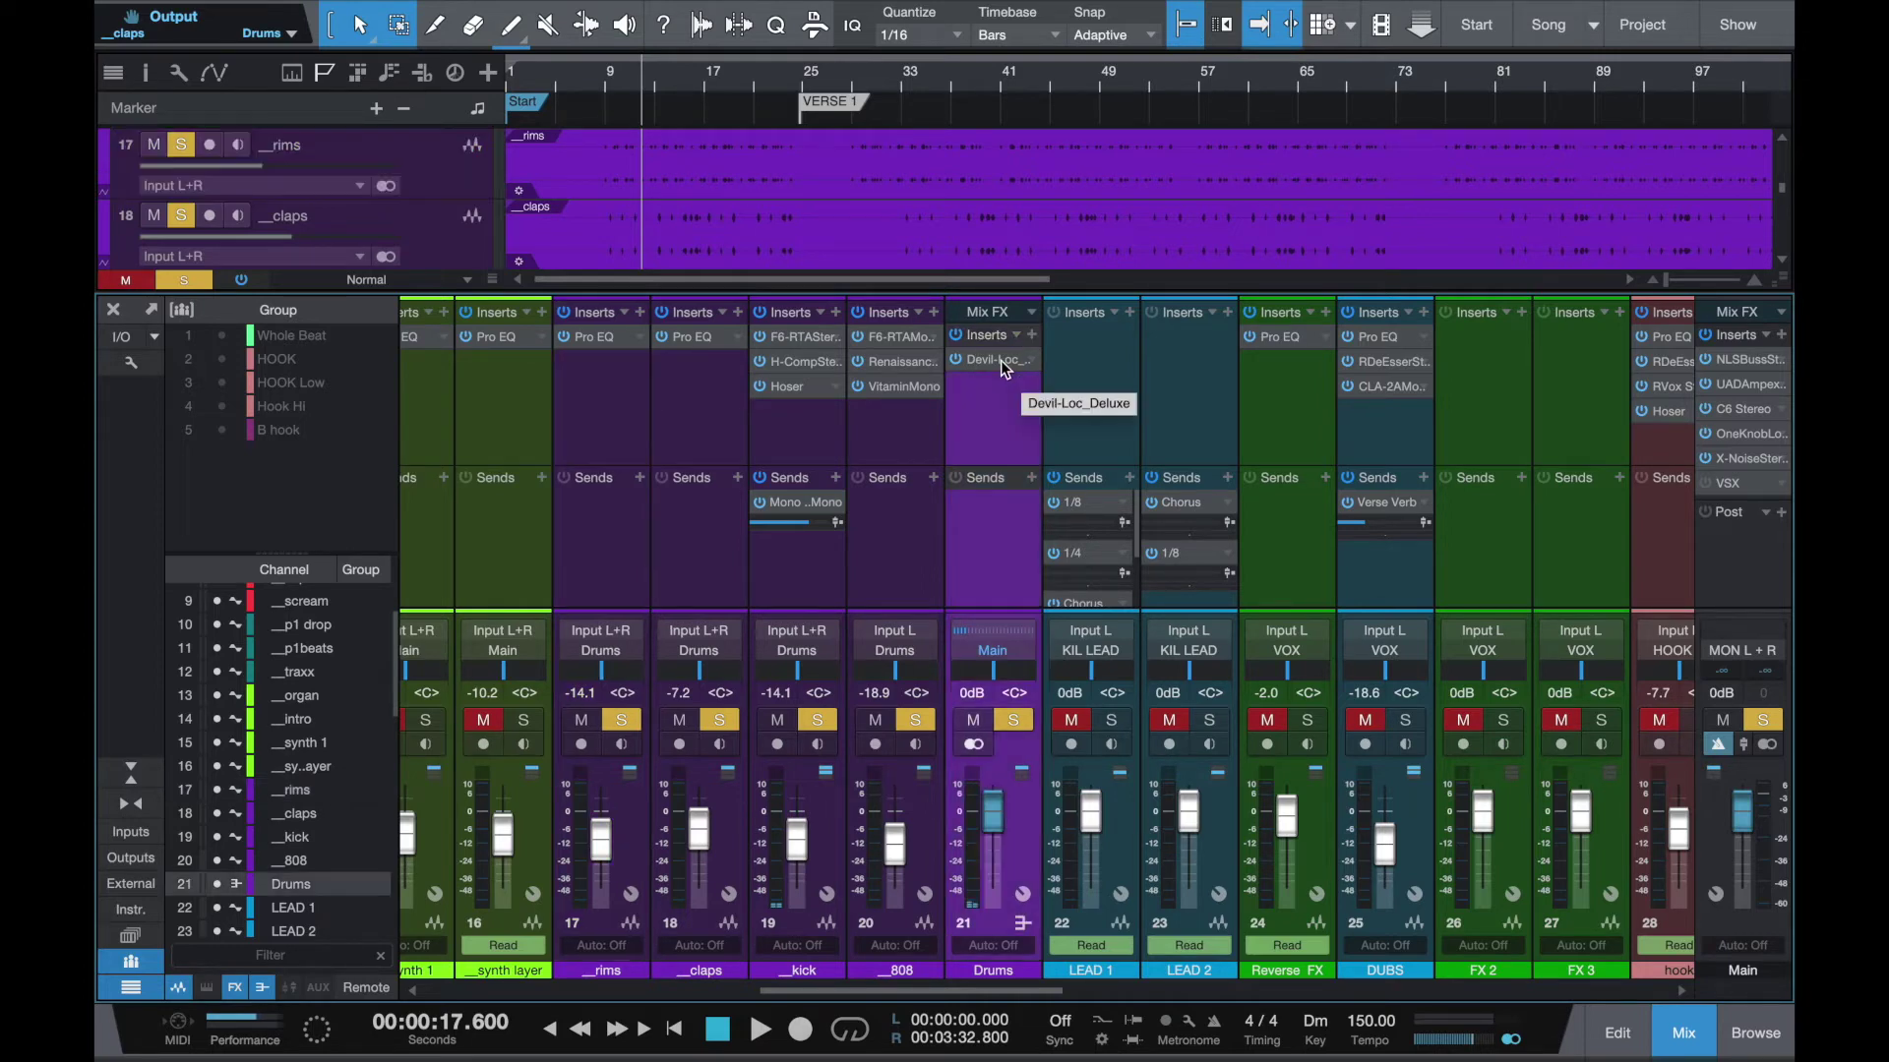
double_click(1000, 360)
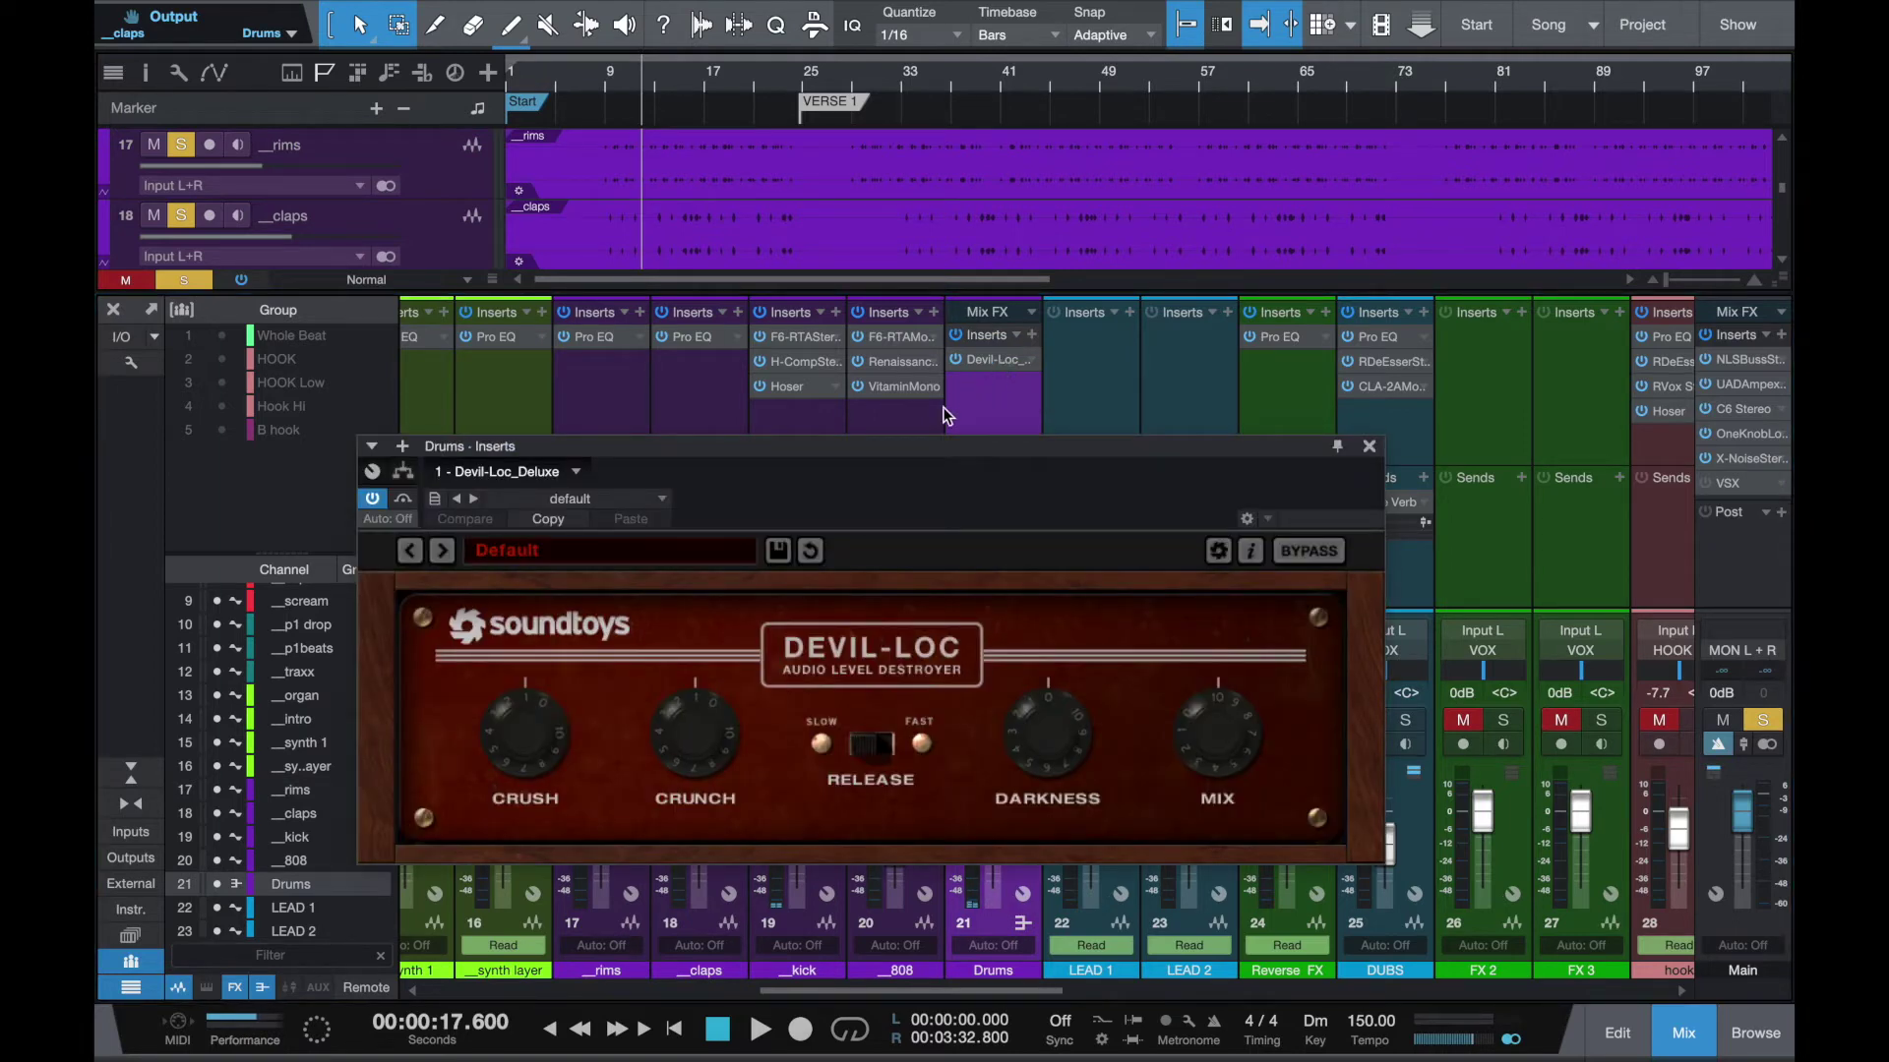
left_click_drag(922, 454, 950, 328)
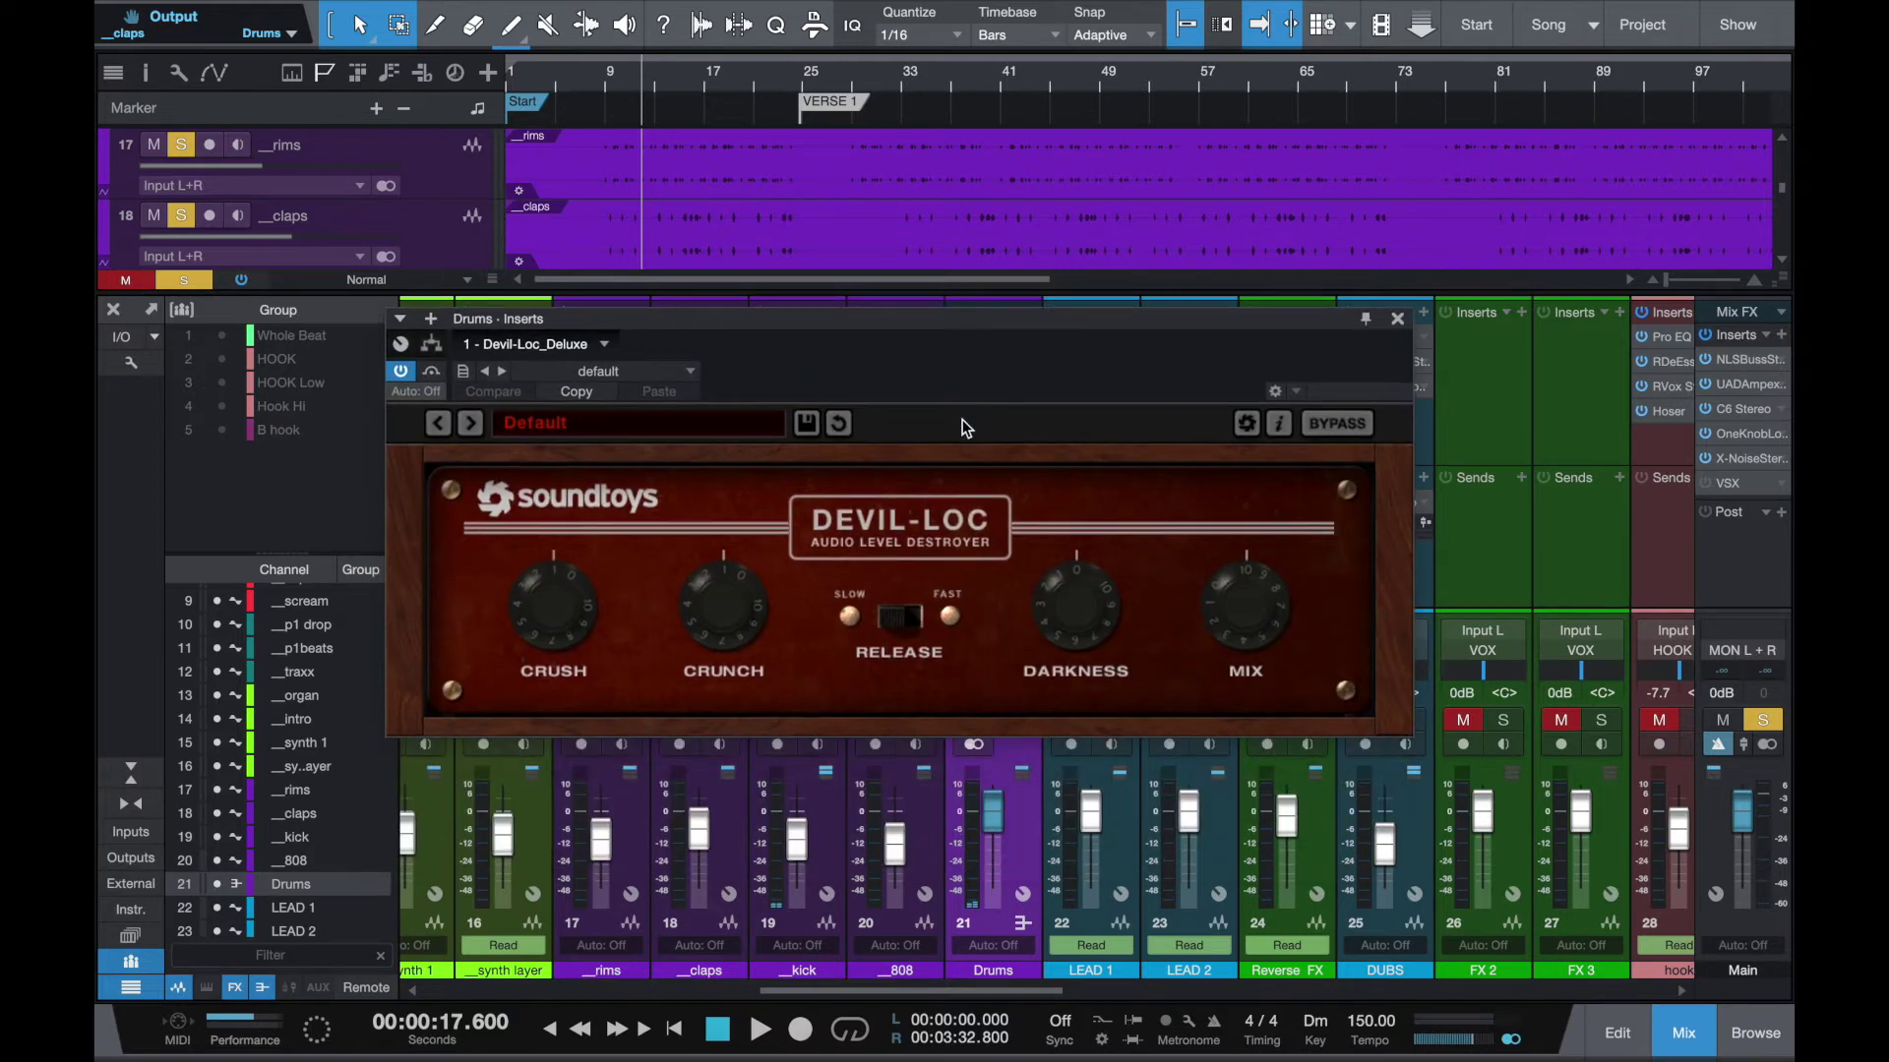
left_click(904, 618)
key("space")
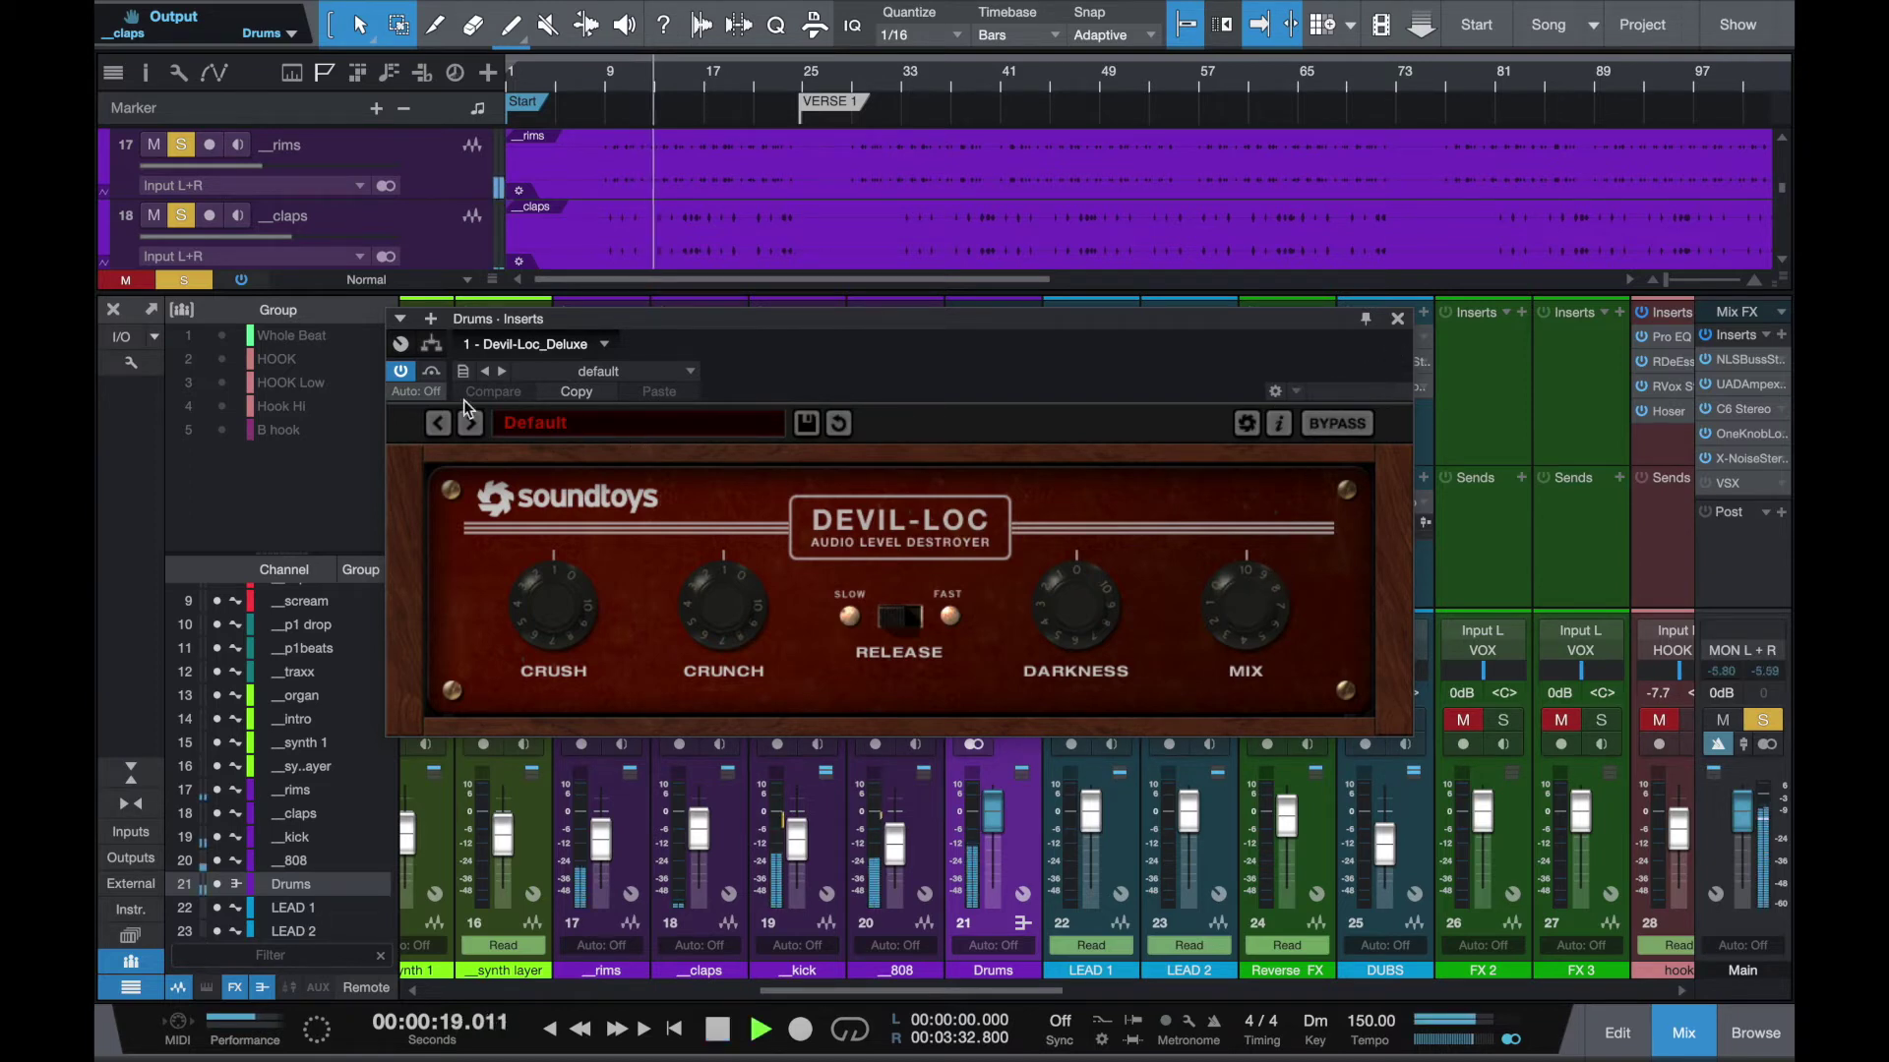
left_click(401, 372)
key("space")
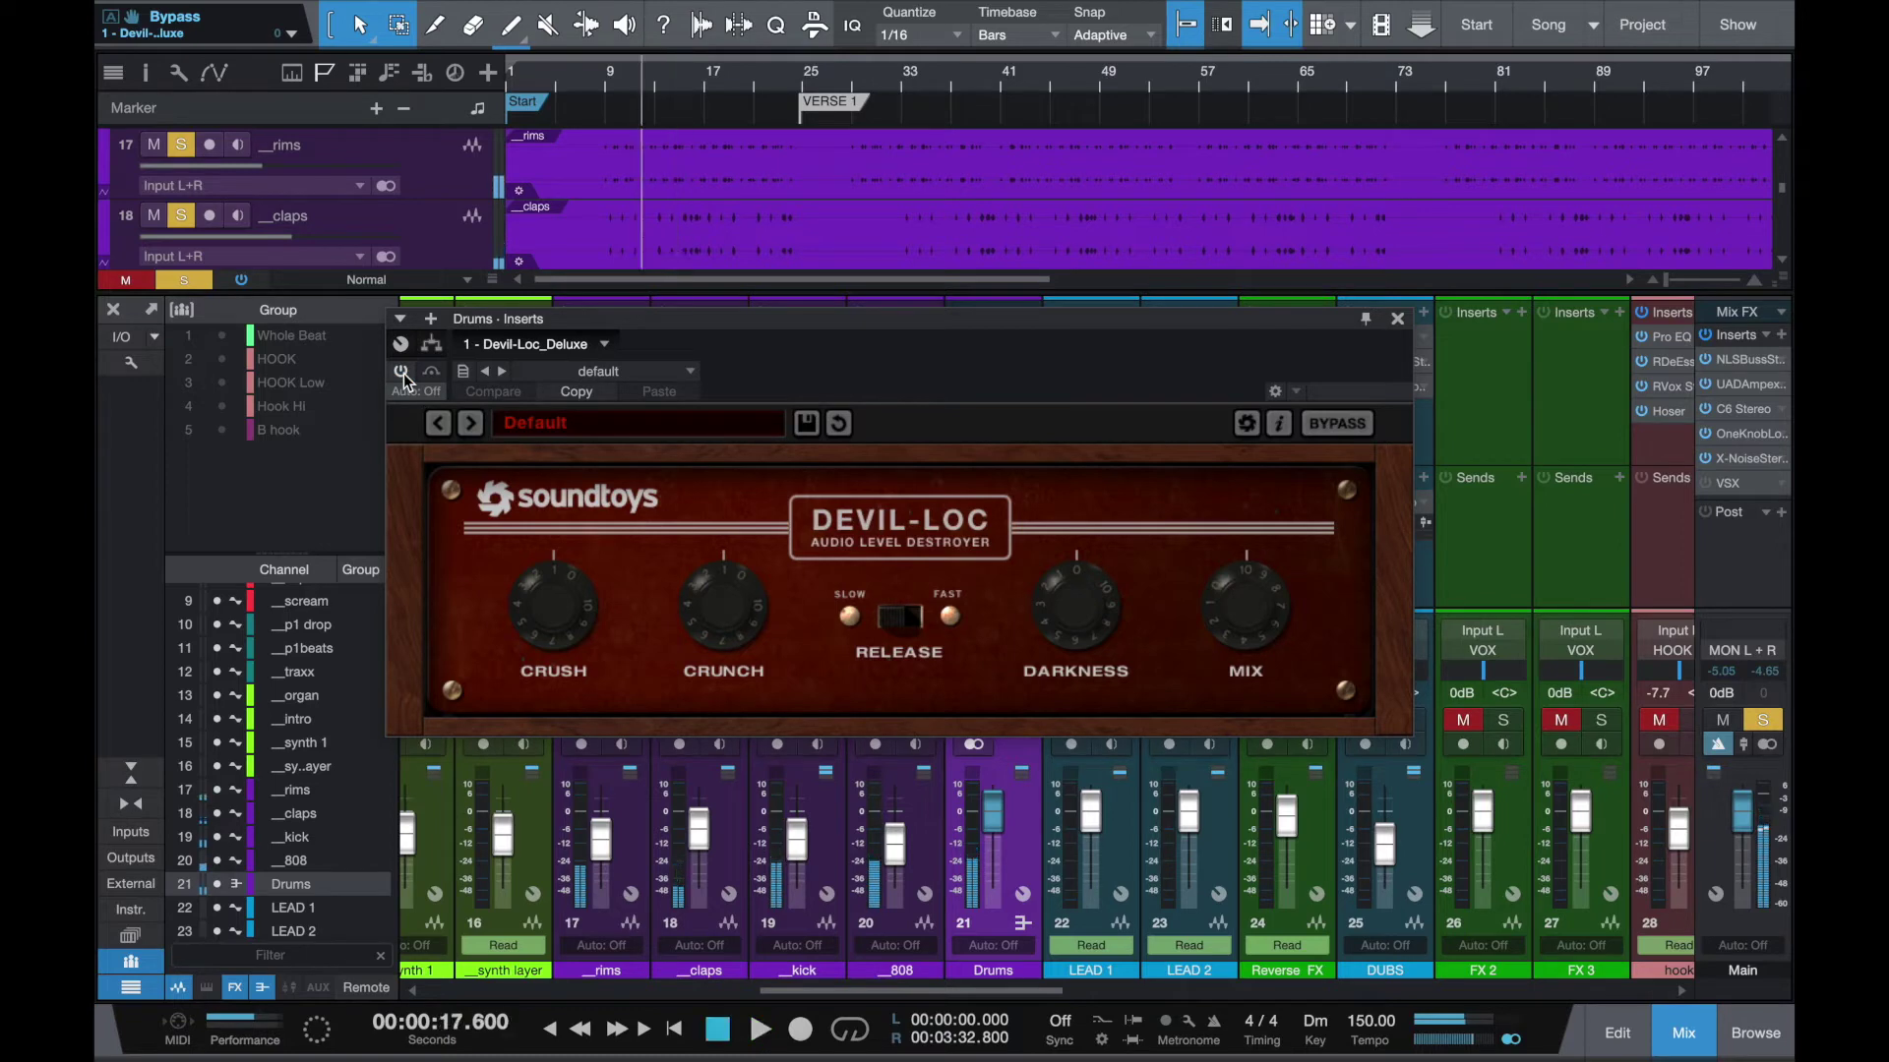
left_click(402, 372)
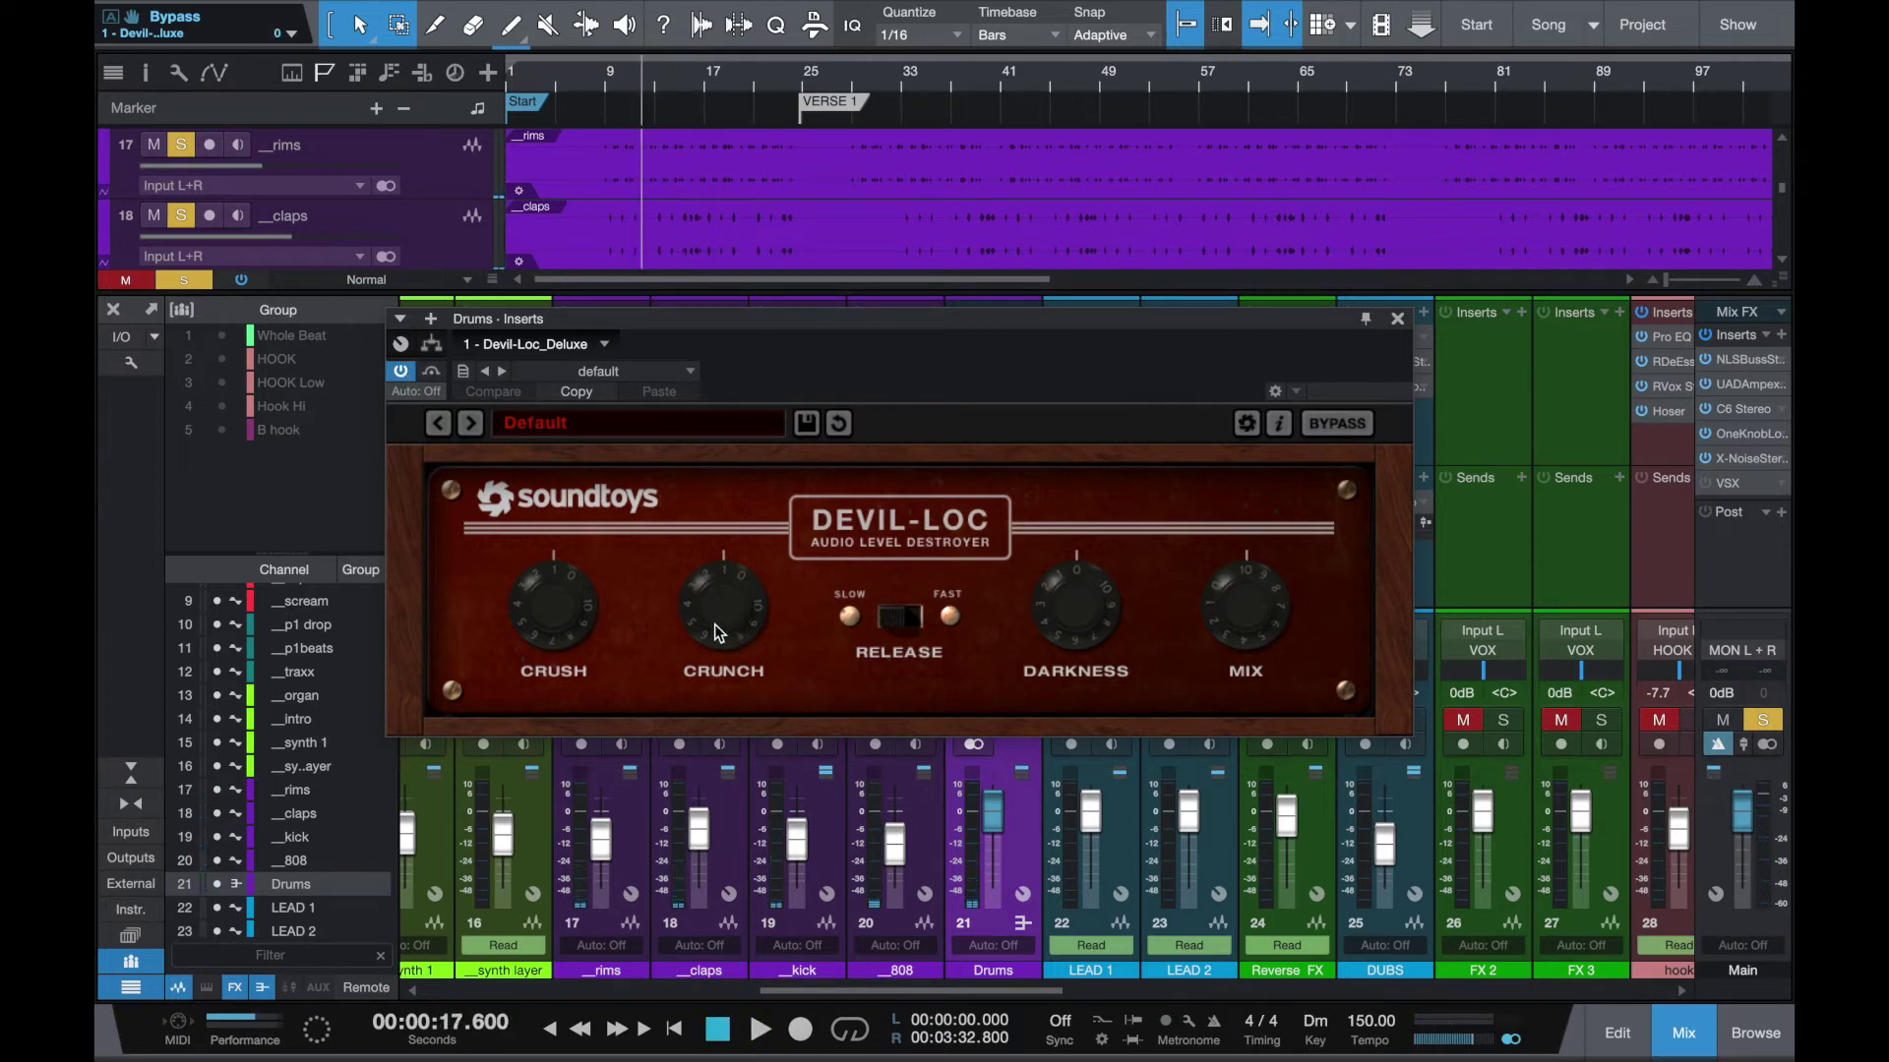
Set the Devil-Loc_Deluxe Crunch amount to 0.2 while the drums play, and stop playback
key("space")
left_click_drag(721, 626, 738, 668)
key("space")
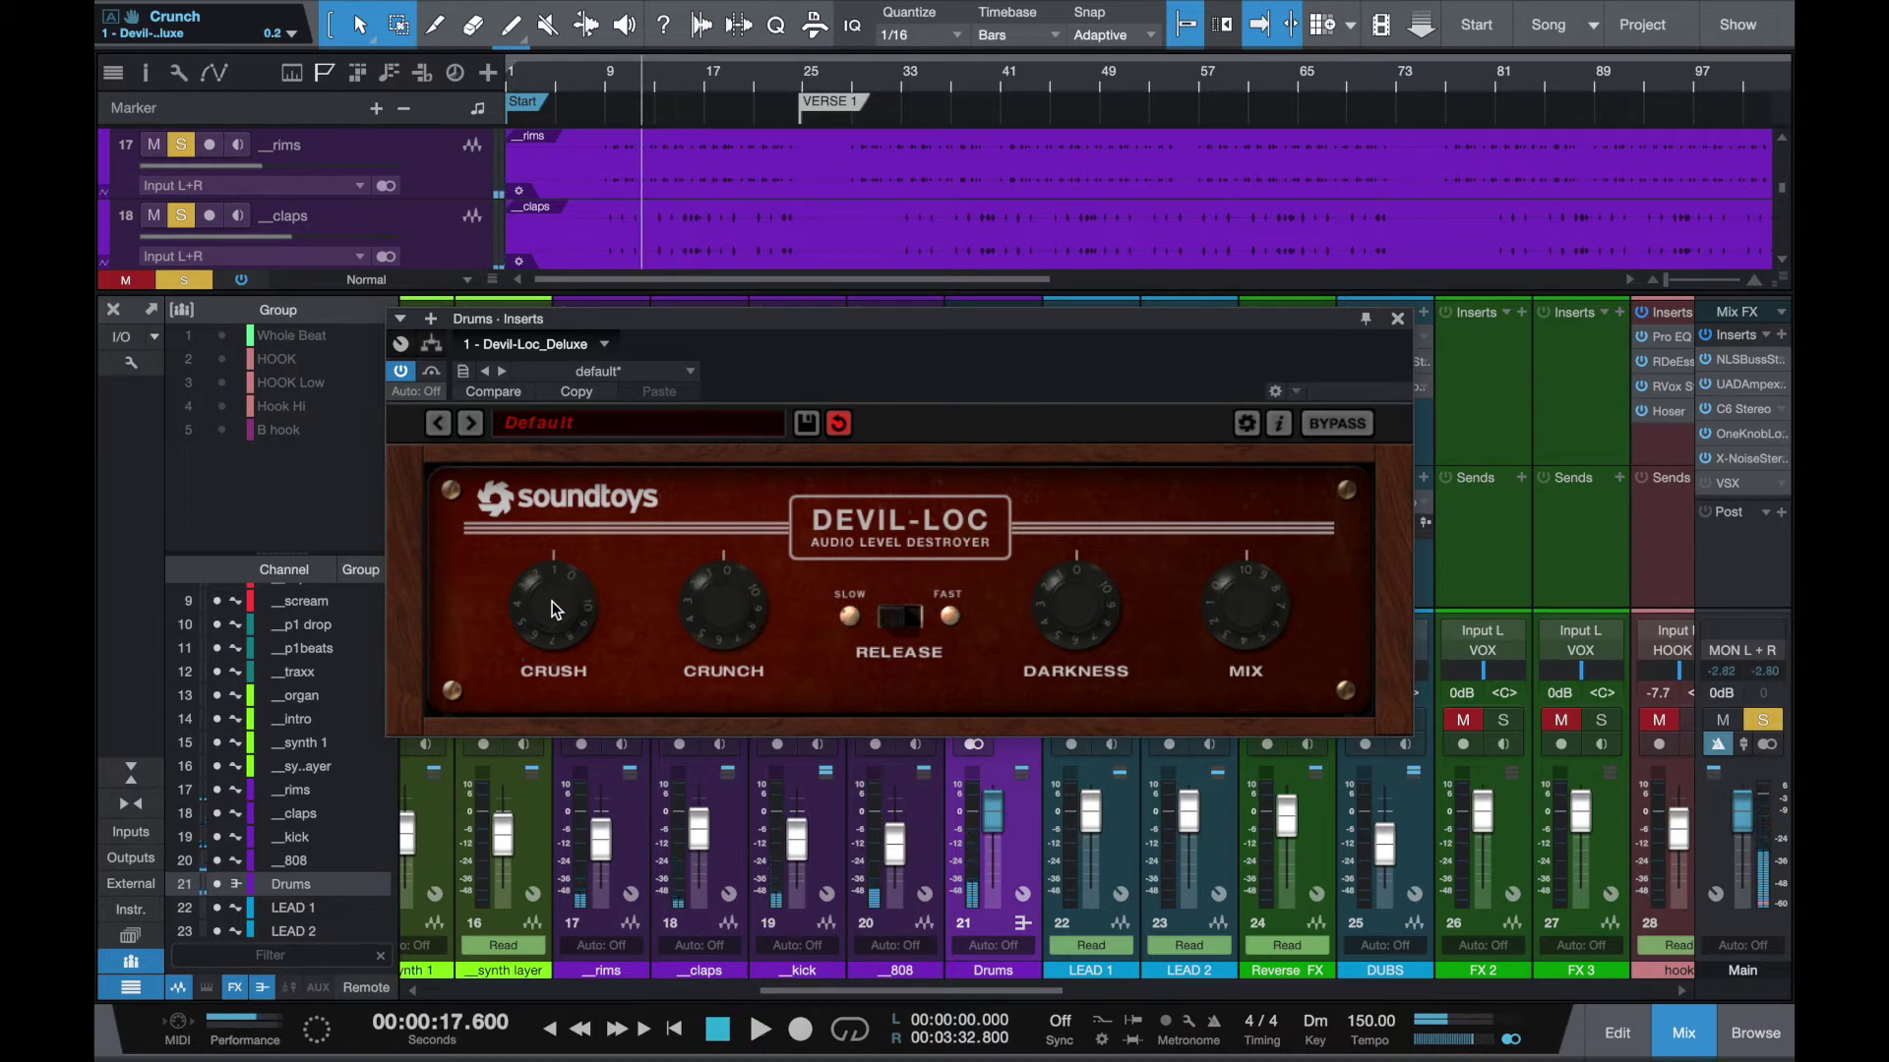
Audition a higher Crush amount in Devil-Loc_Deluxe, turn Crush back down after stopping, and close the plug-in window
key("space")
left_click_drag(552, 600, 575, 448)
key("space")
left_click_drag(551, 596, 545, 827)
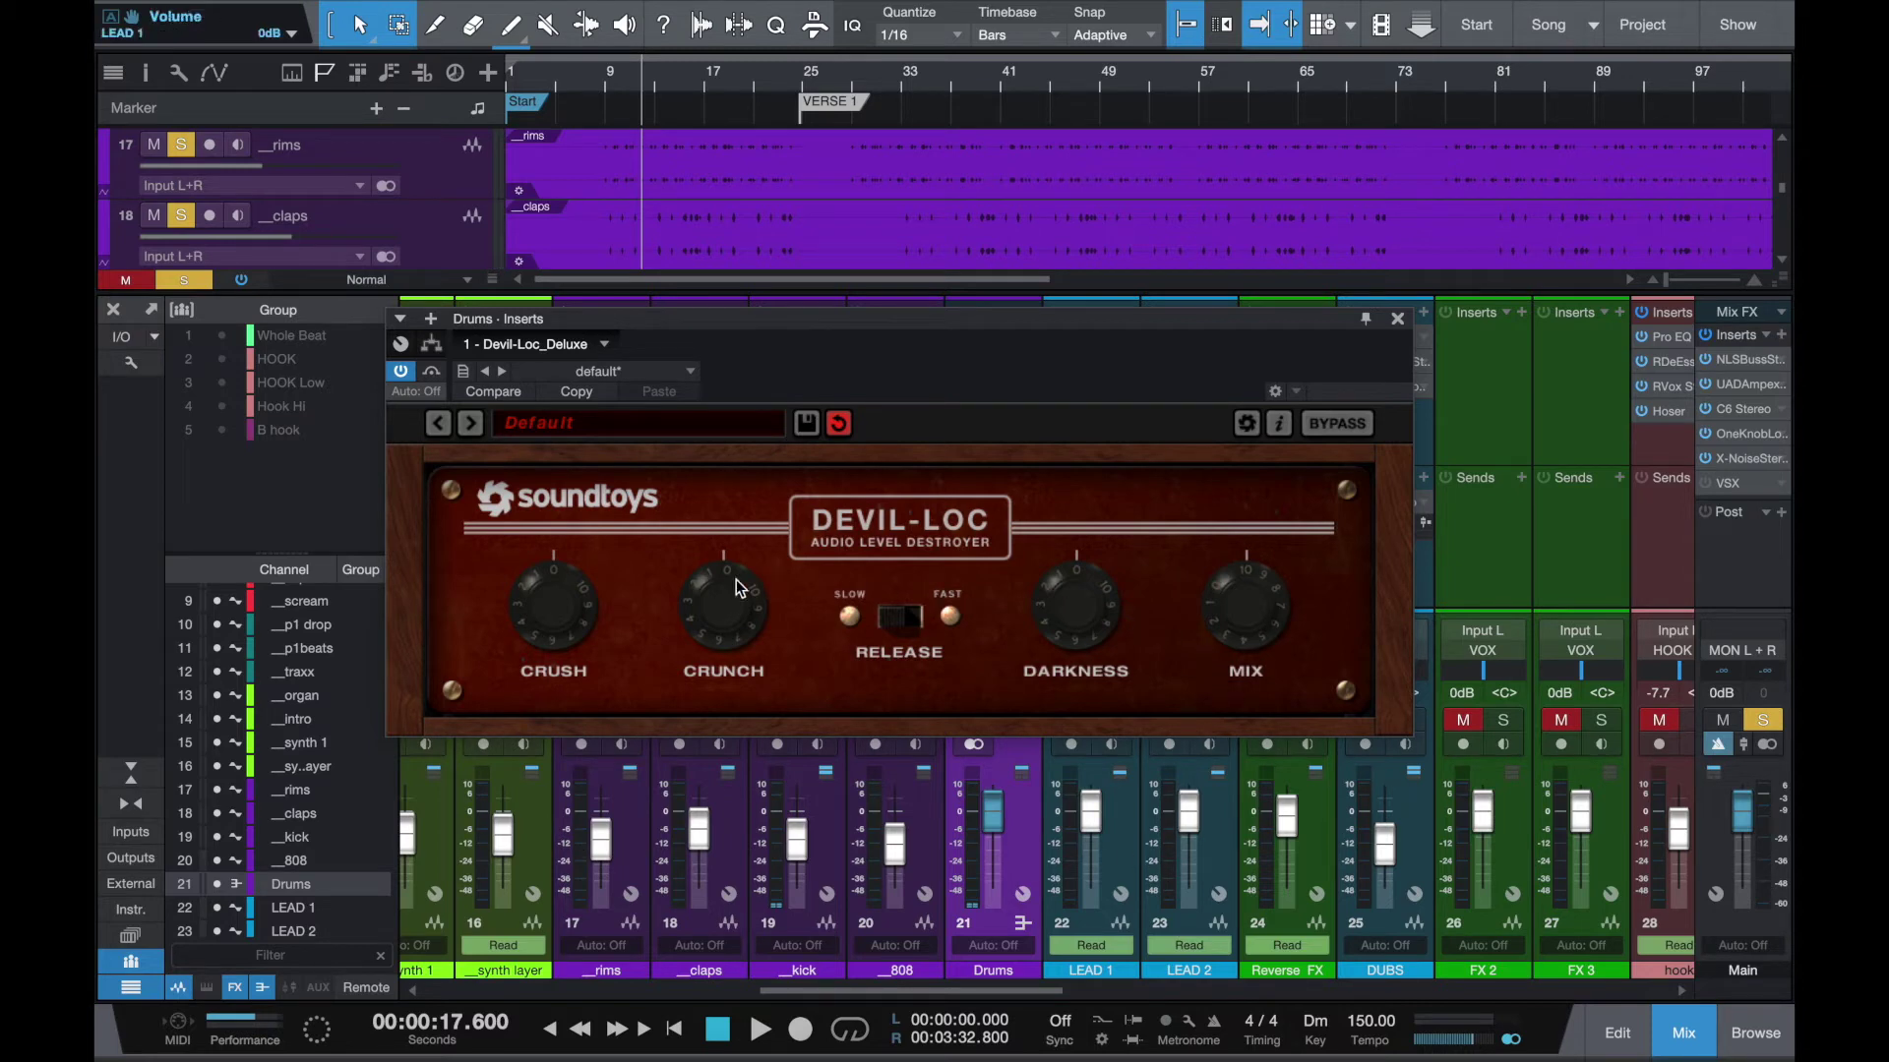
left_click(1397, 319)
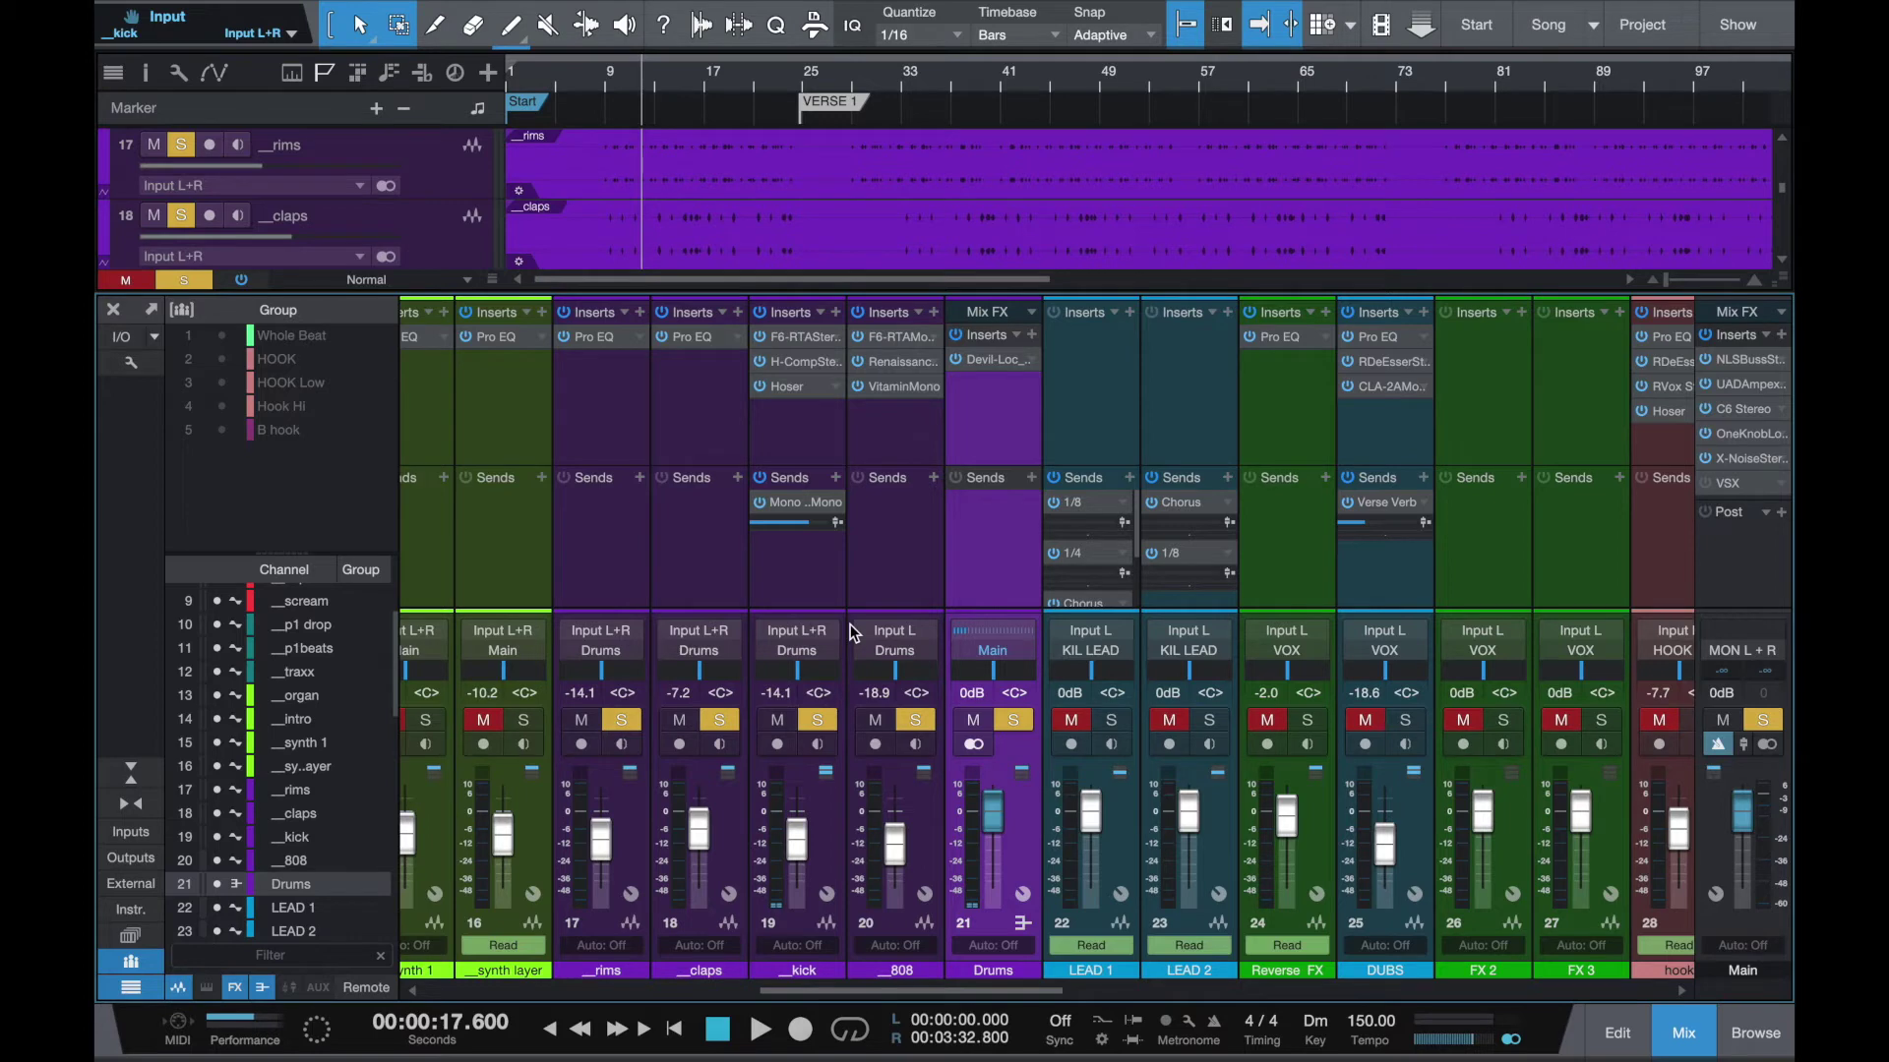
Select the LEAD 1 channel and deactivate Devil-Loc_Deluxe on the Drums bus
left_click(1127, 350)
scroll(1127, 370, "right", 2)
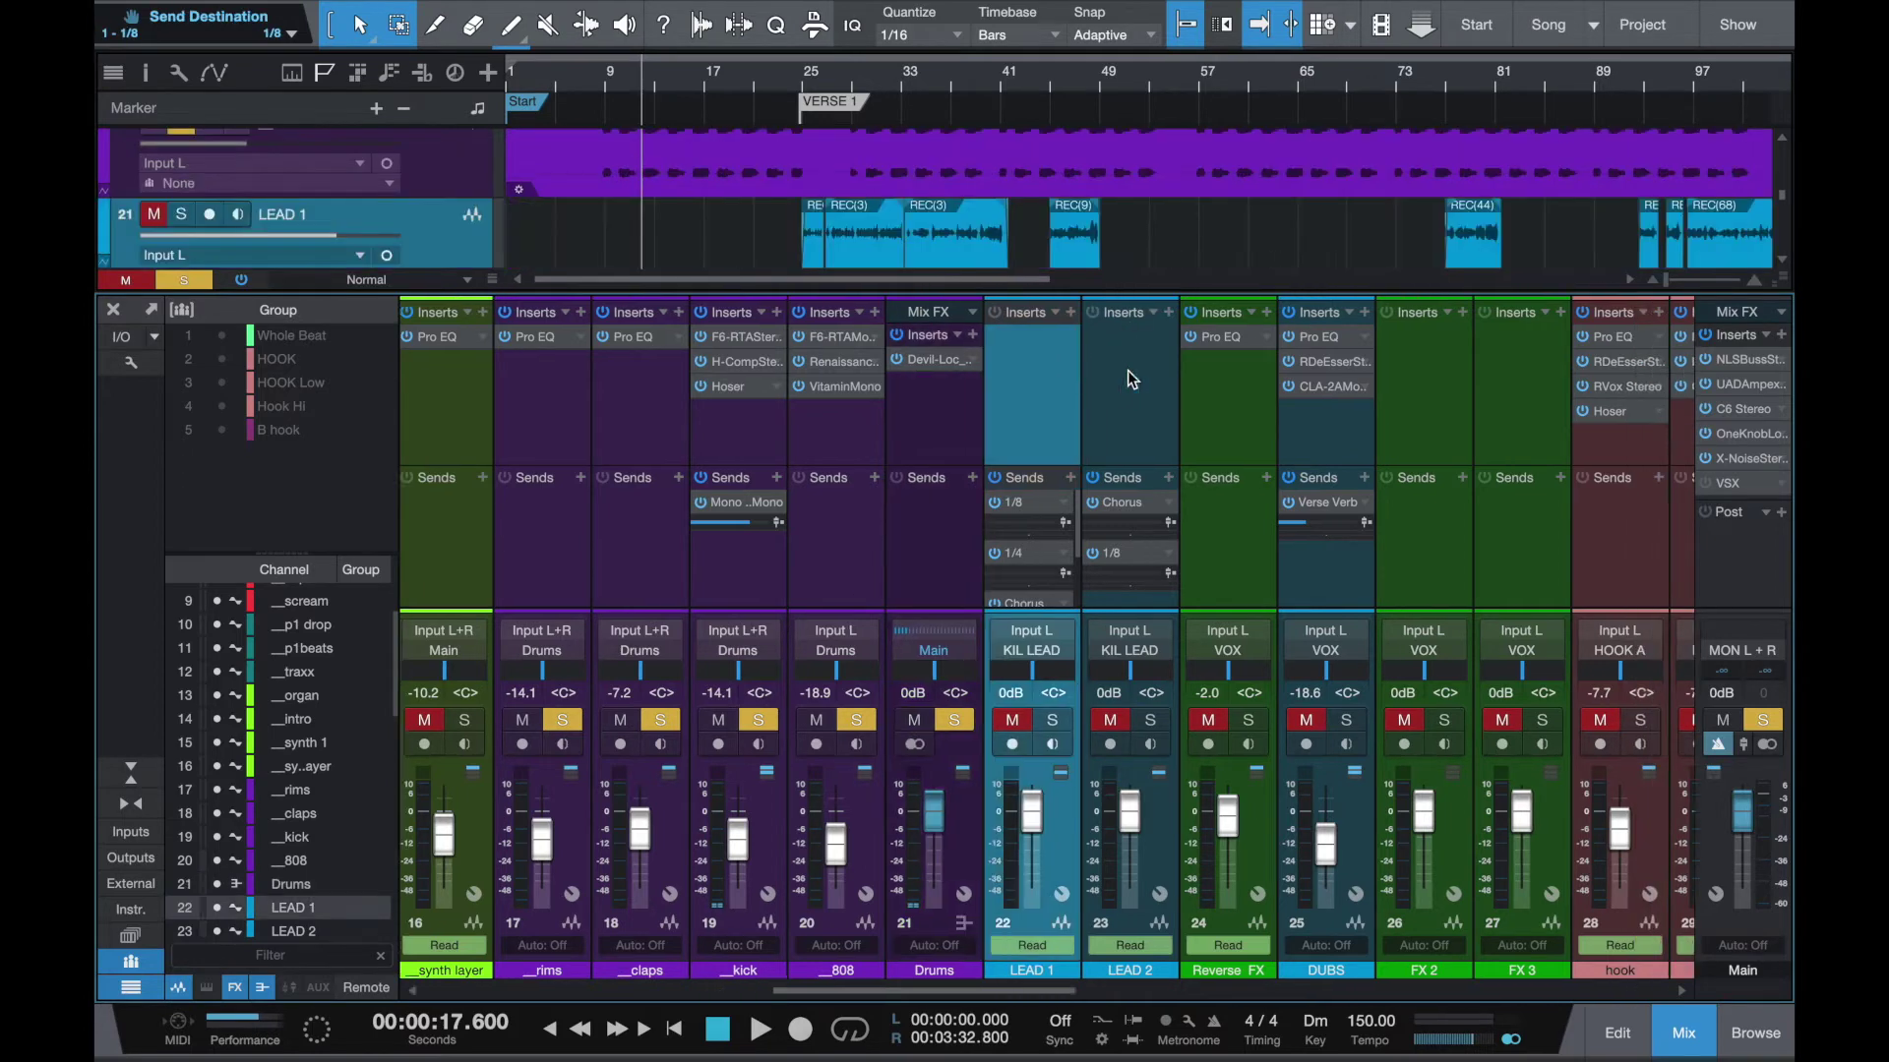
left_click(760, 361)
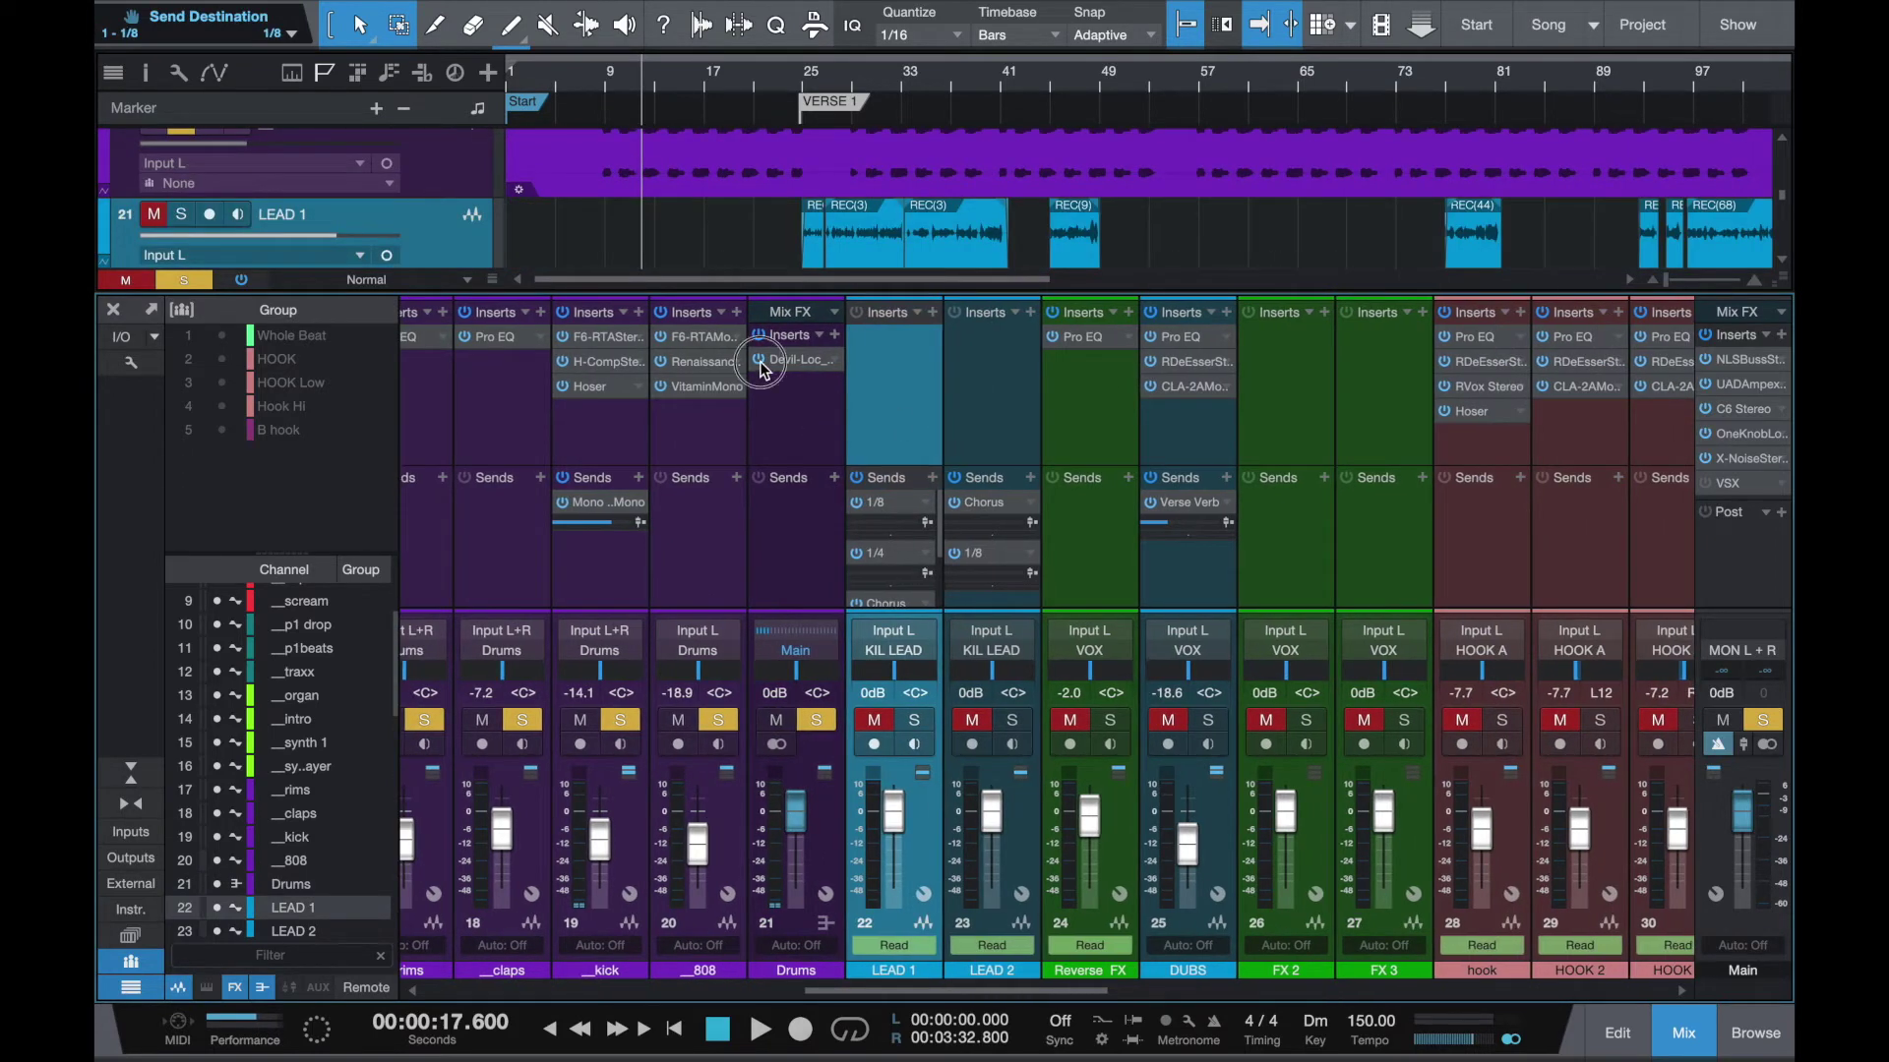
Move the playback position just before the VERSE 1 marker and select the LEAD 1 and LEAD 2 channels together
left_click(770, 81)
left_click(790, 84)
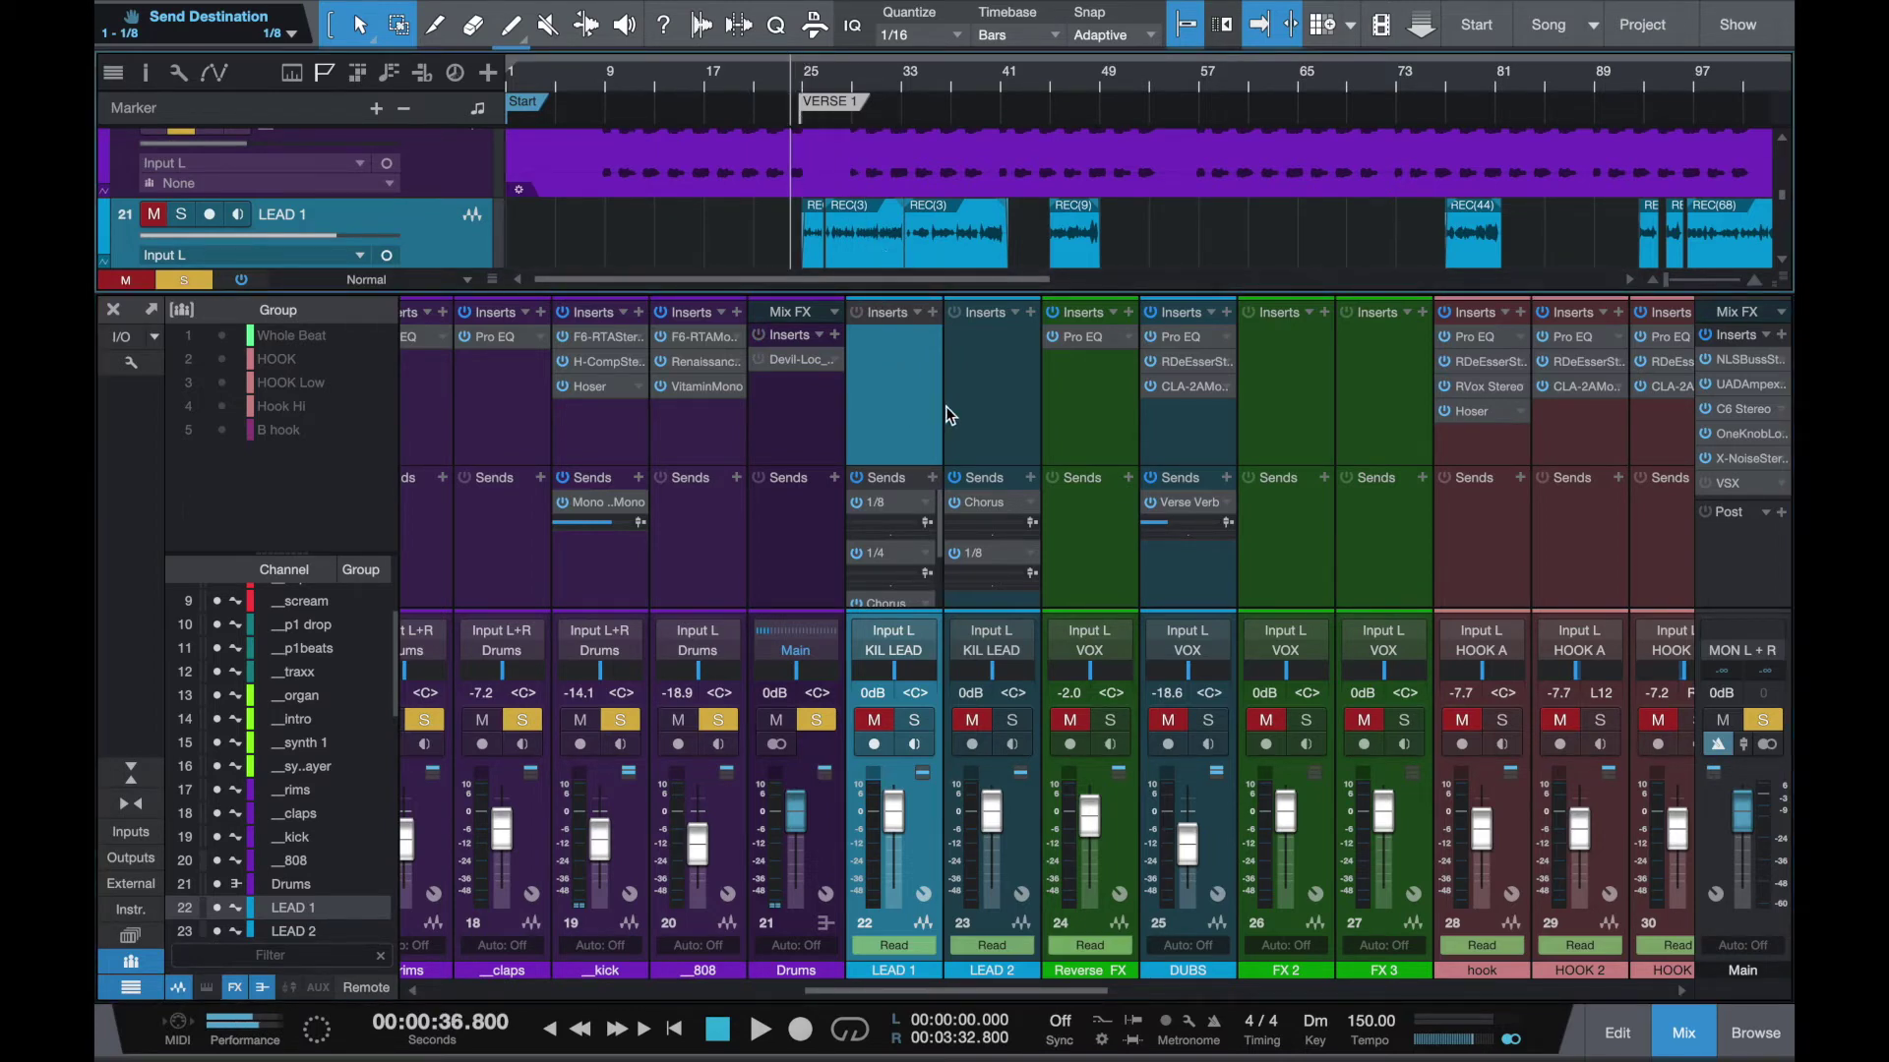
left_click(978, 409)
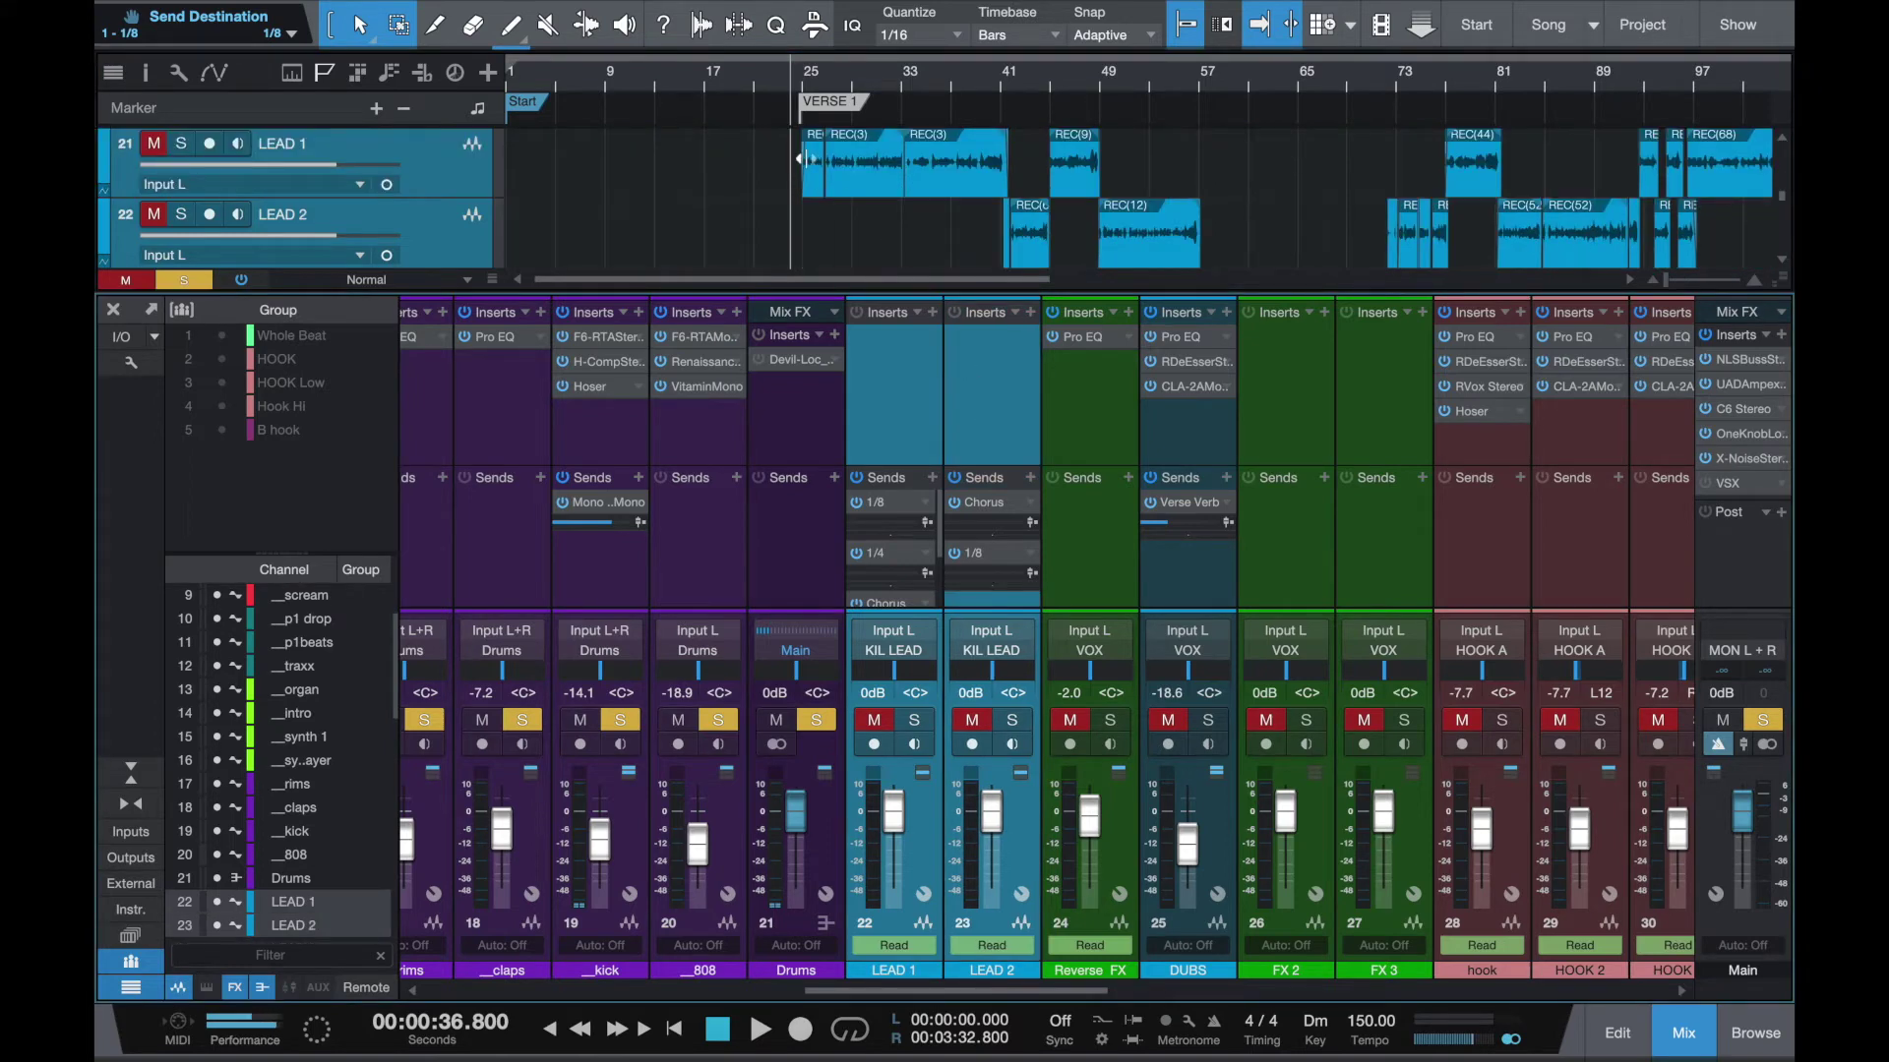
Enlarge the arrangement area, place the playback position at 2:25.6, and clear the mutes and solos on all tracks
left_click_drag(1030, 294, 1013, 434)
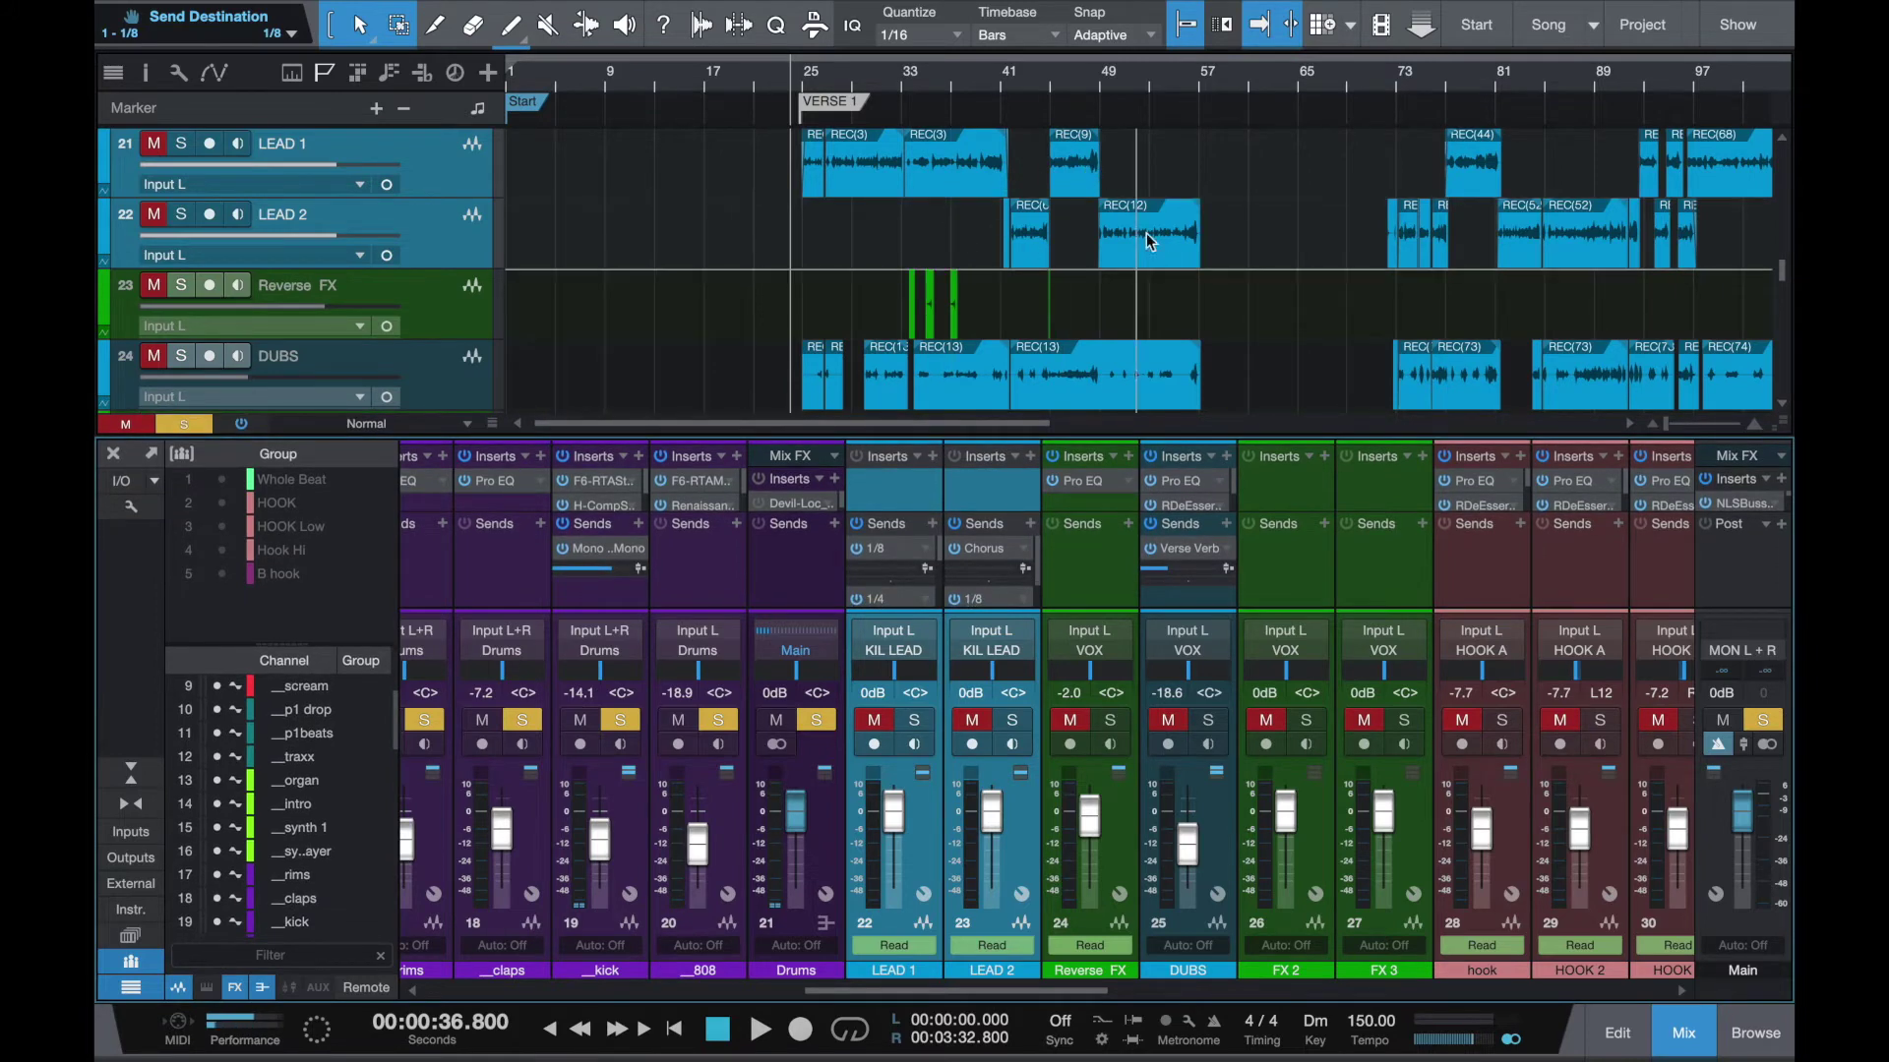
scroll(1180, 261, "right", 5)
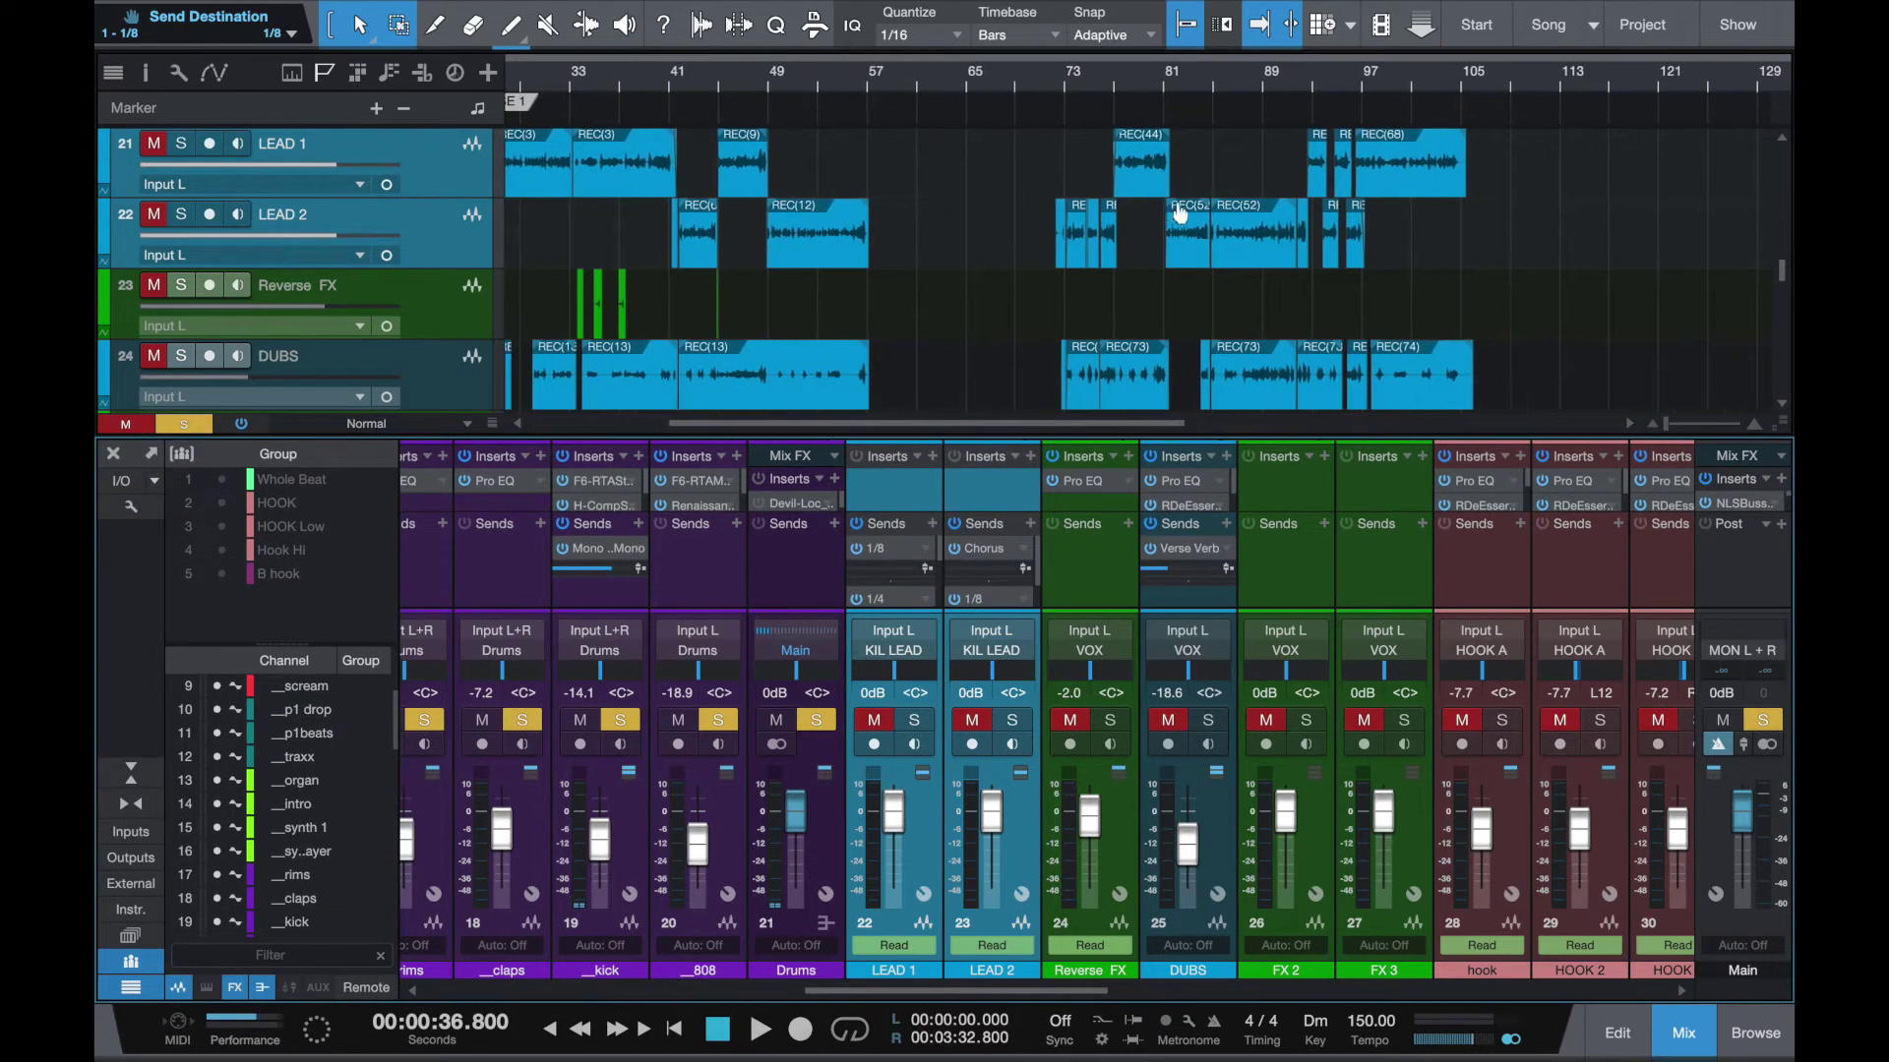
scroll(1279, 193, "right", 2)
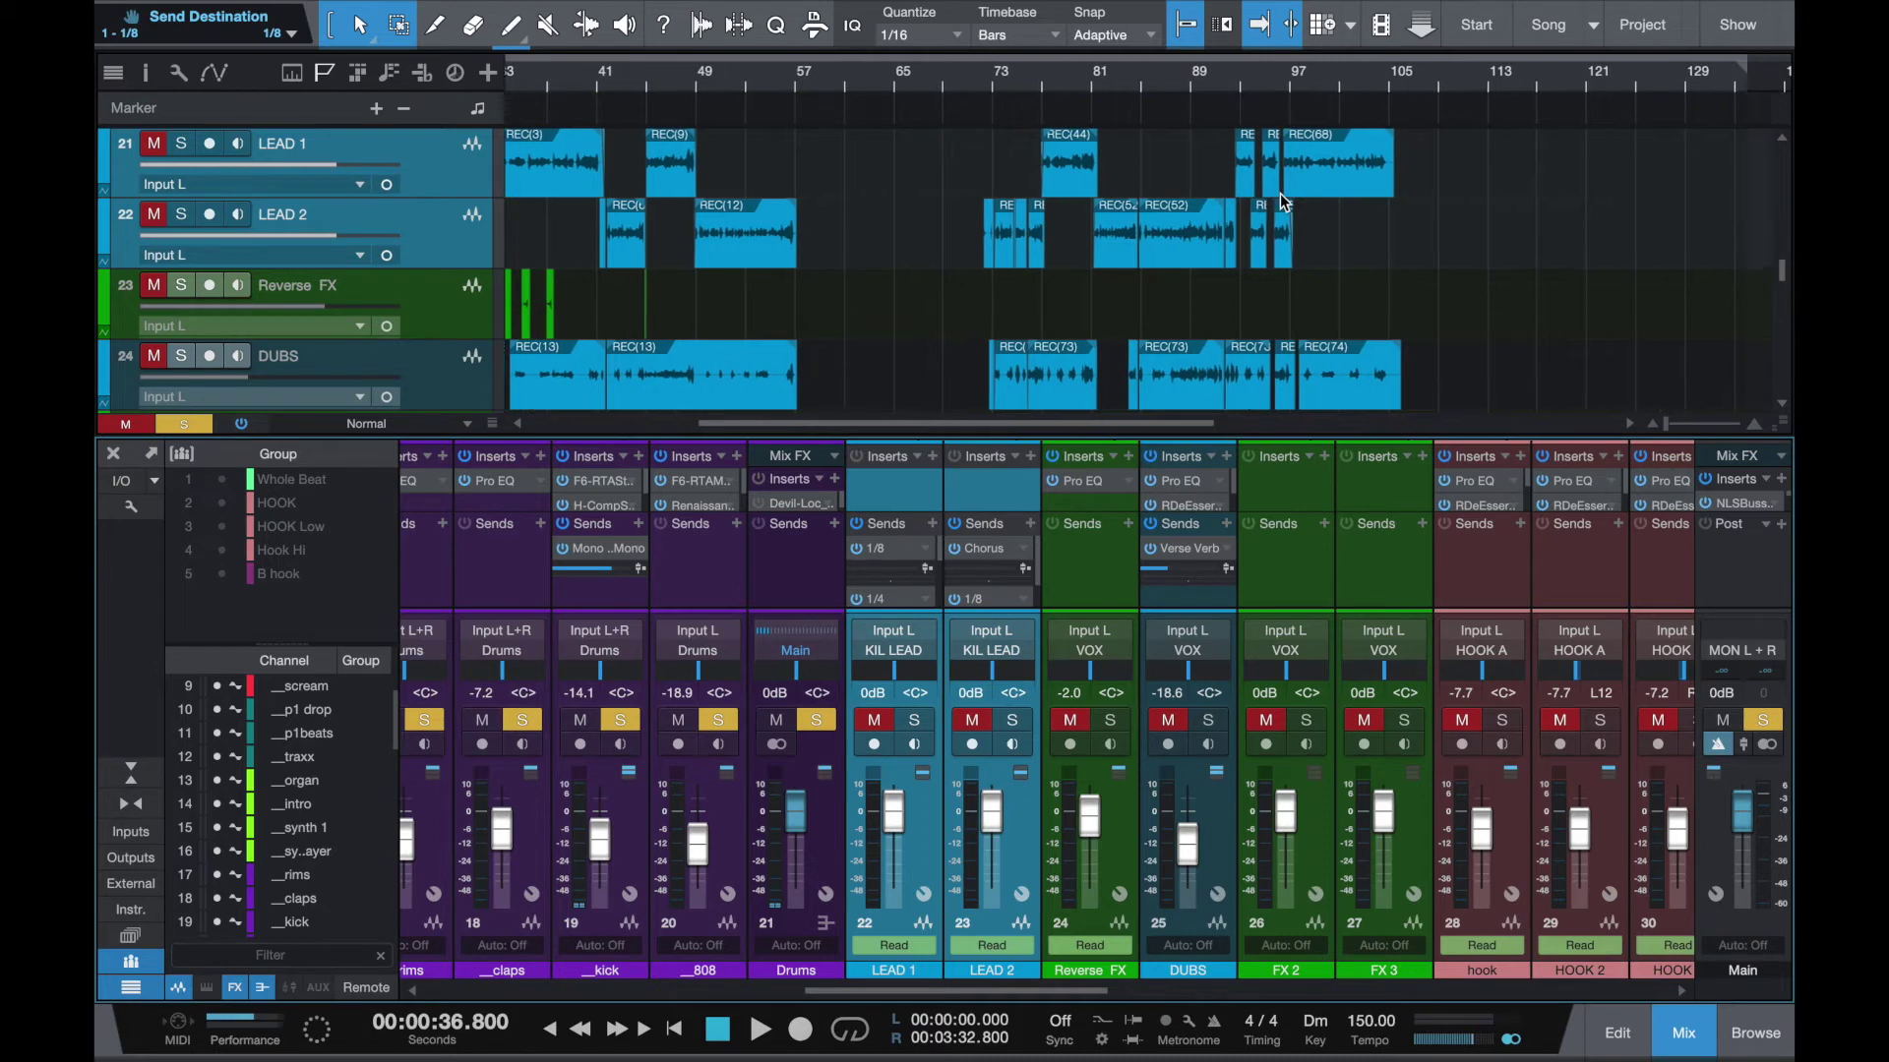
left_click(1230, 79)
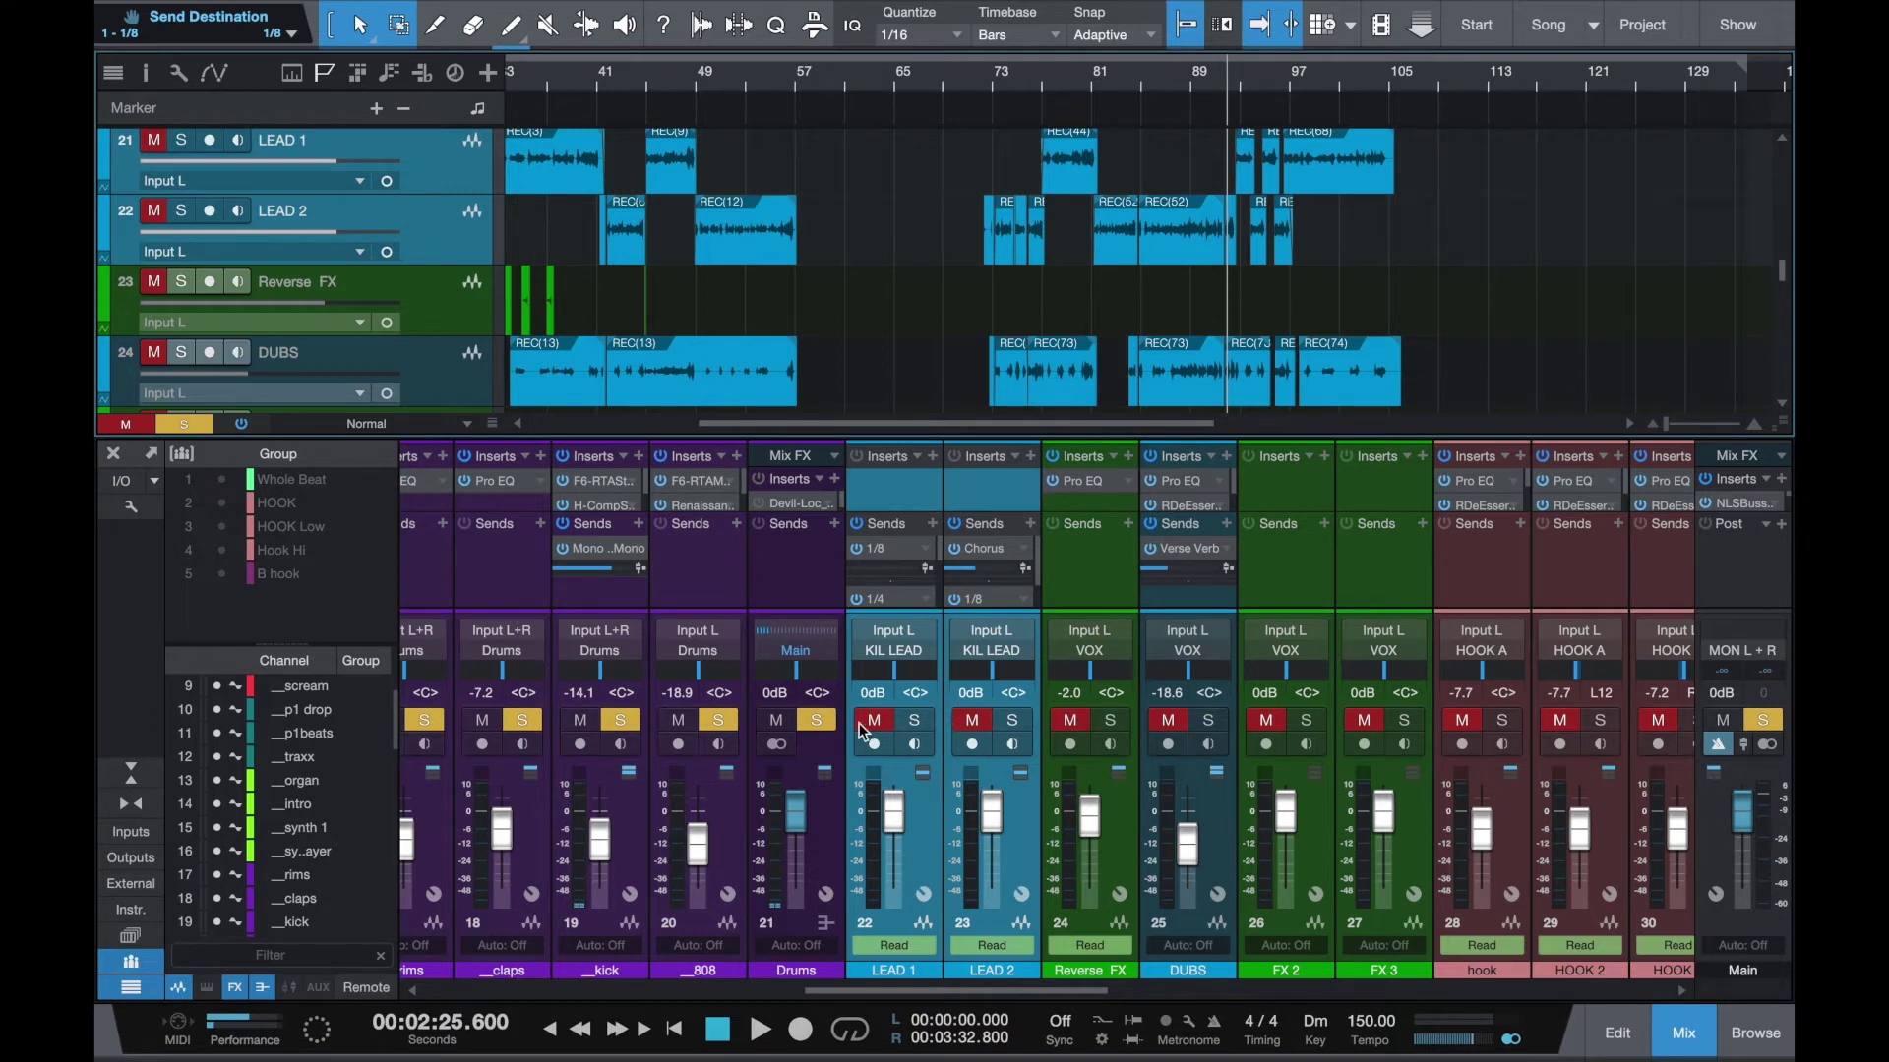
key("e")
key("shift+m")
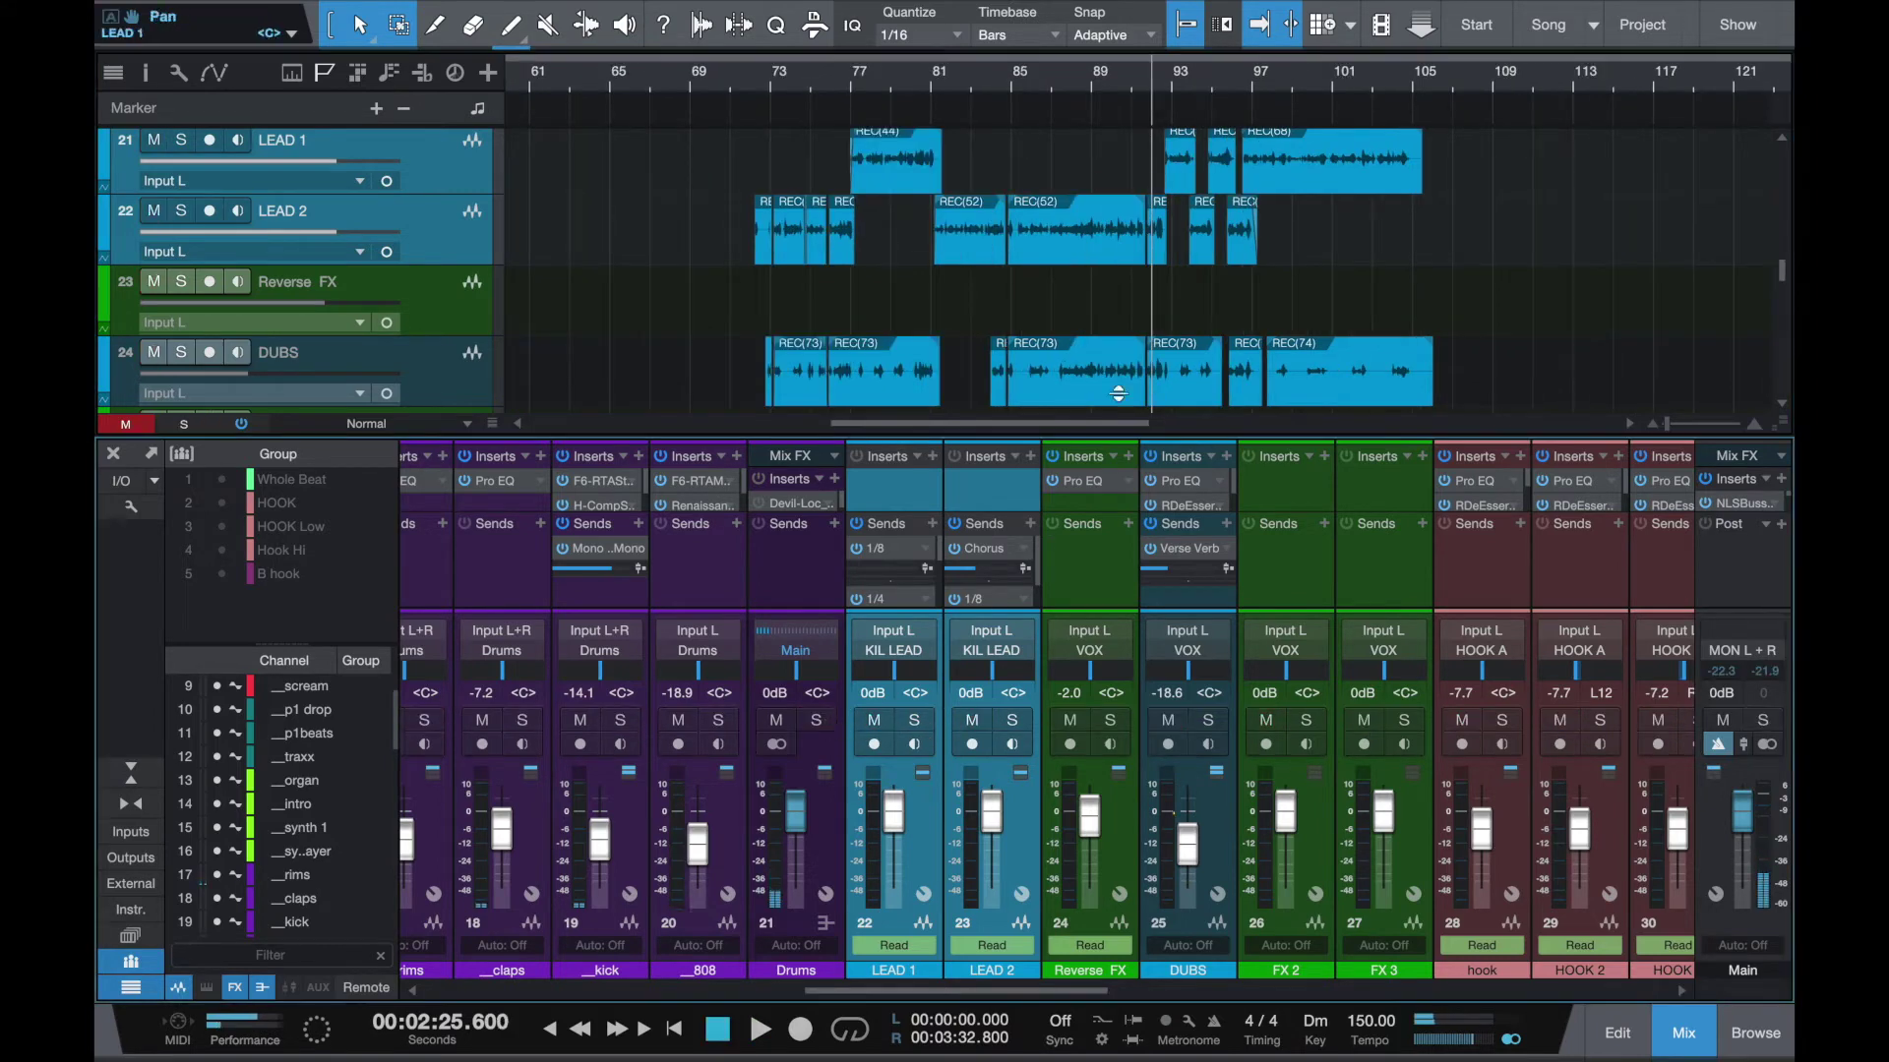
Play the song from 2:28.8, stop, and examine the alternating LEAD 1 and LEAD 2 clips up close
left_click(1187, 80)
key("space")
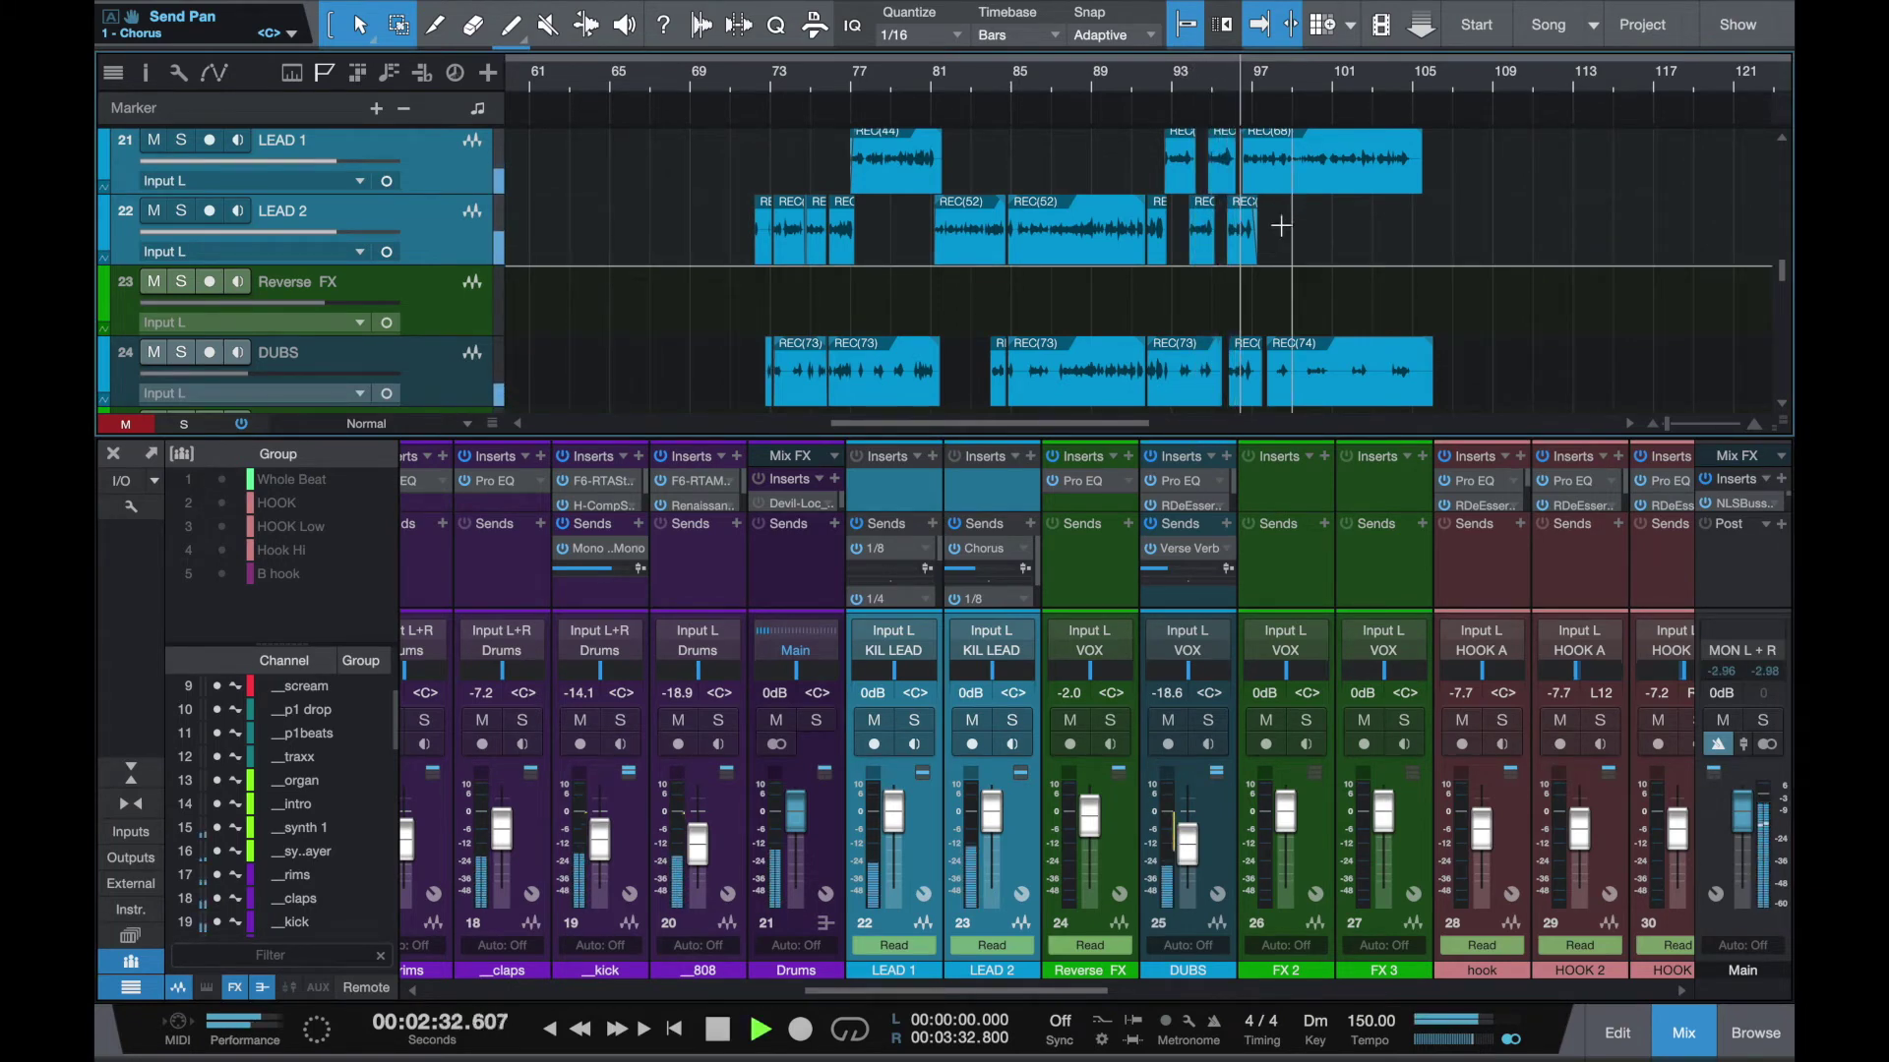
key("space")
key("e")
key("e")
key("e")
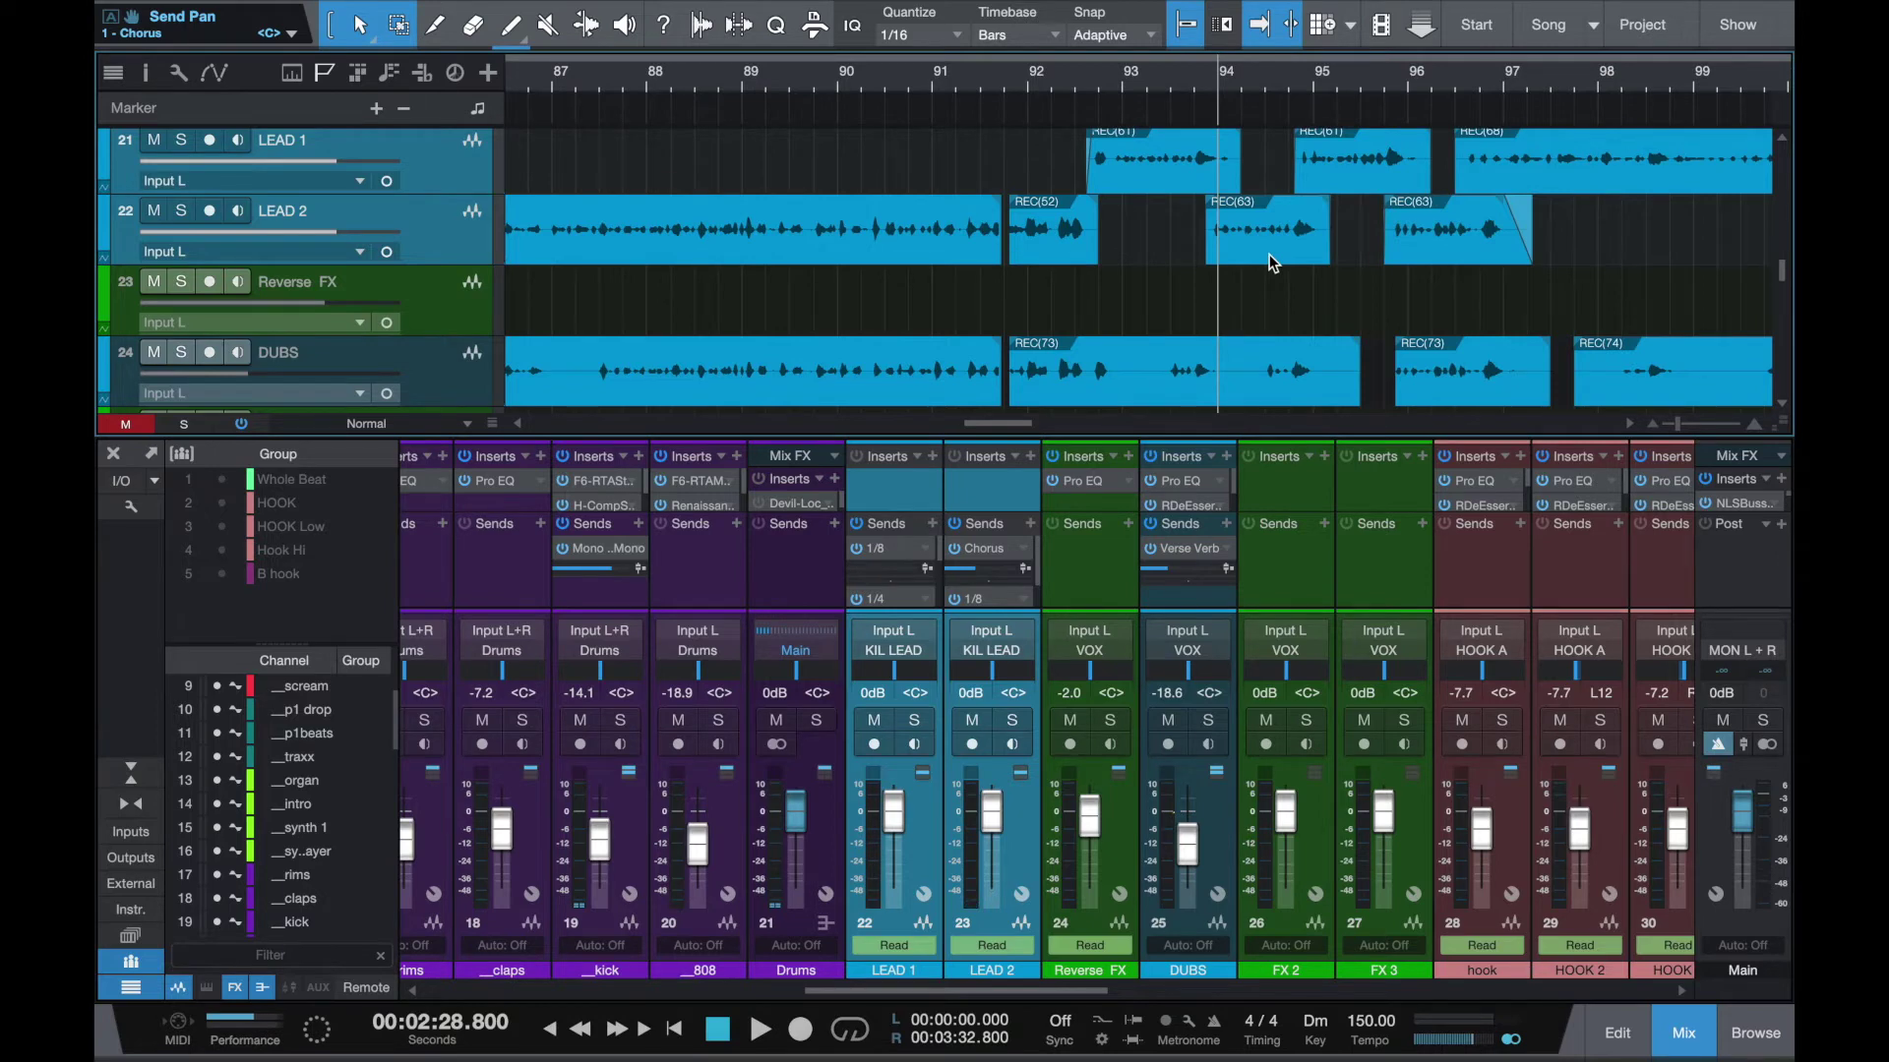
key("w")
key("w")
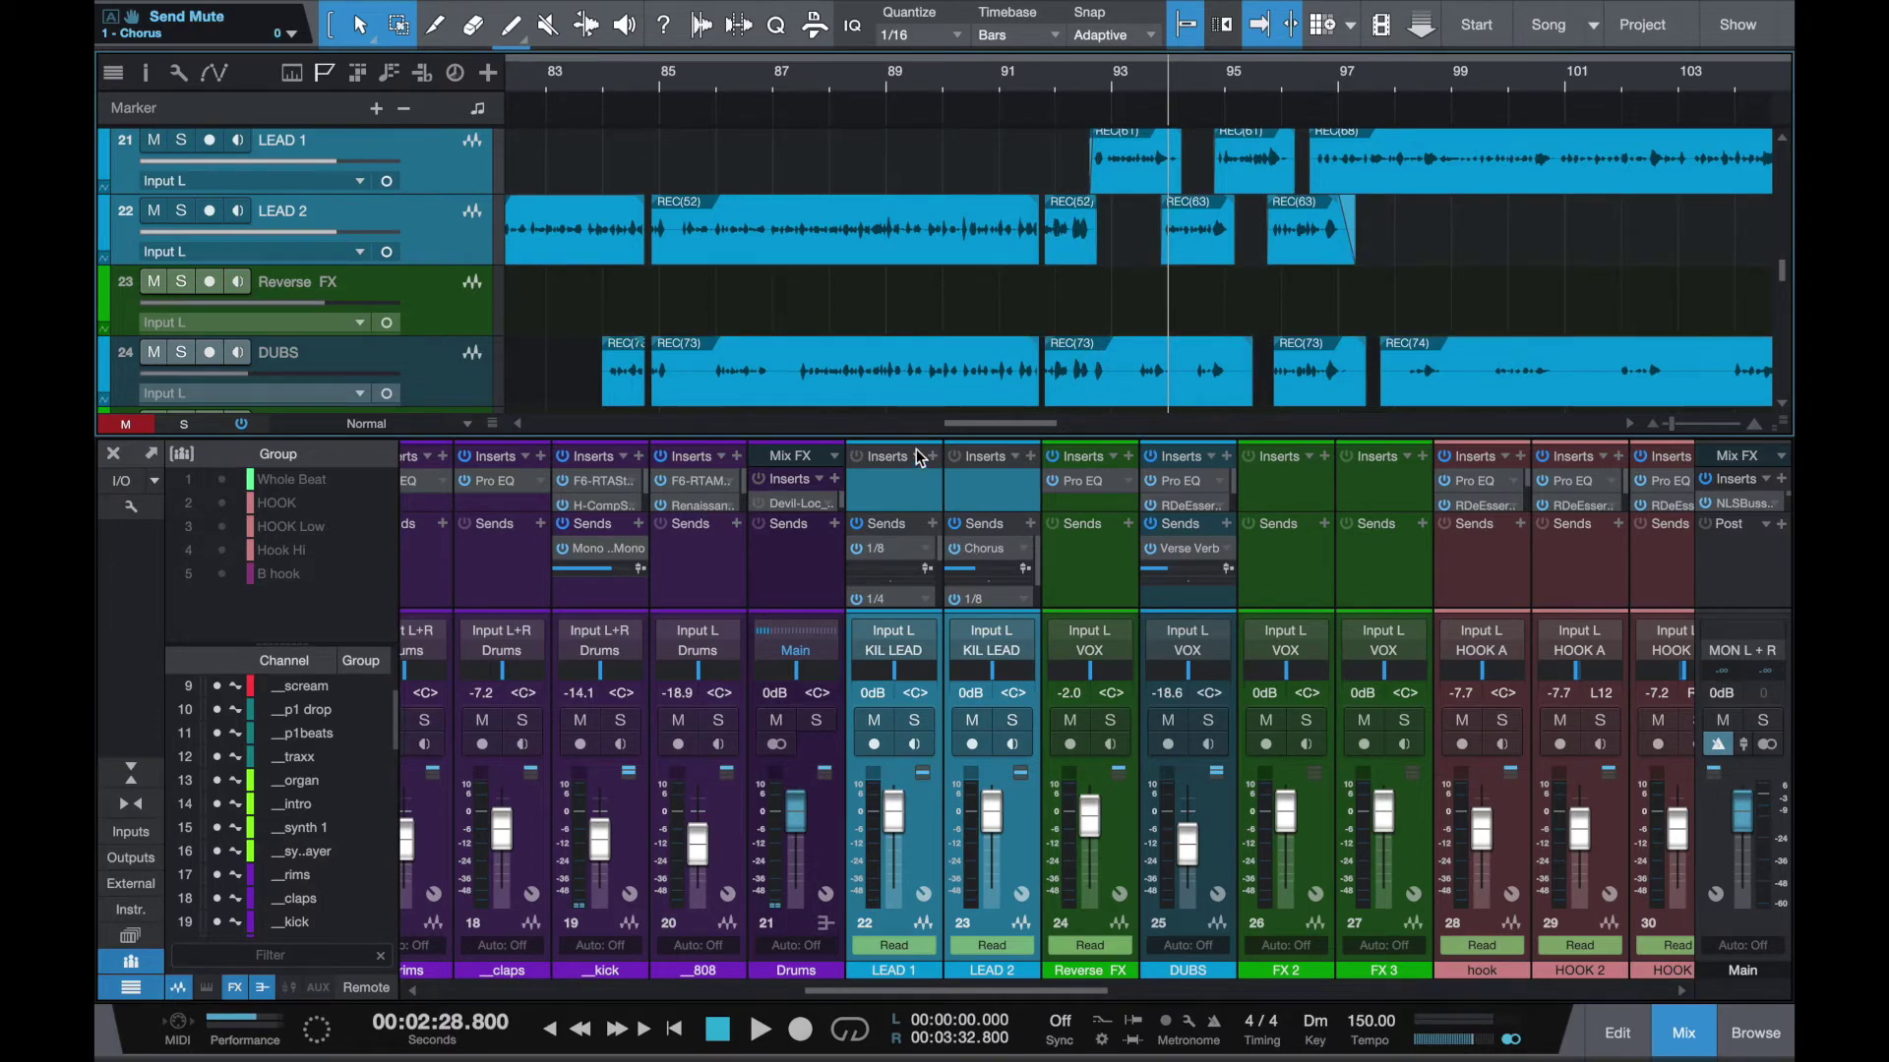
Enlarge the mixer area and select the KIL LEAD bus that the two lead vocal channels feed
left_click_drag(916, 434, 916, 285)
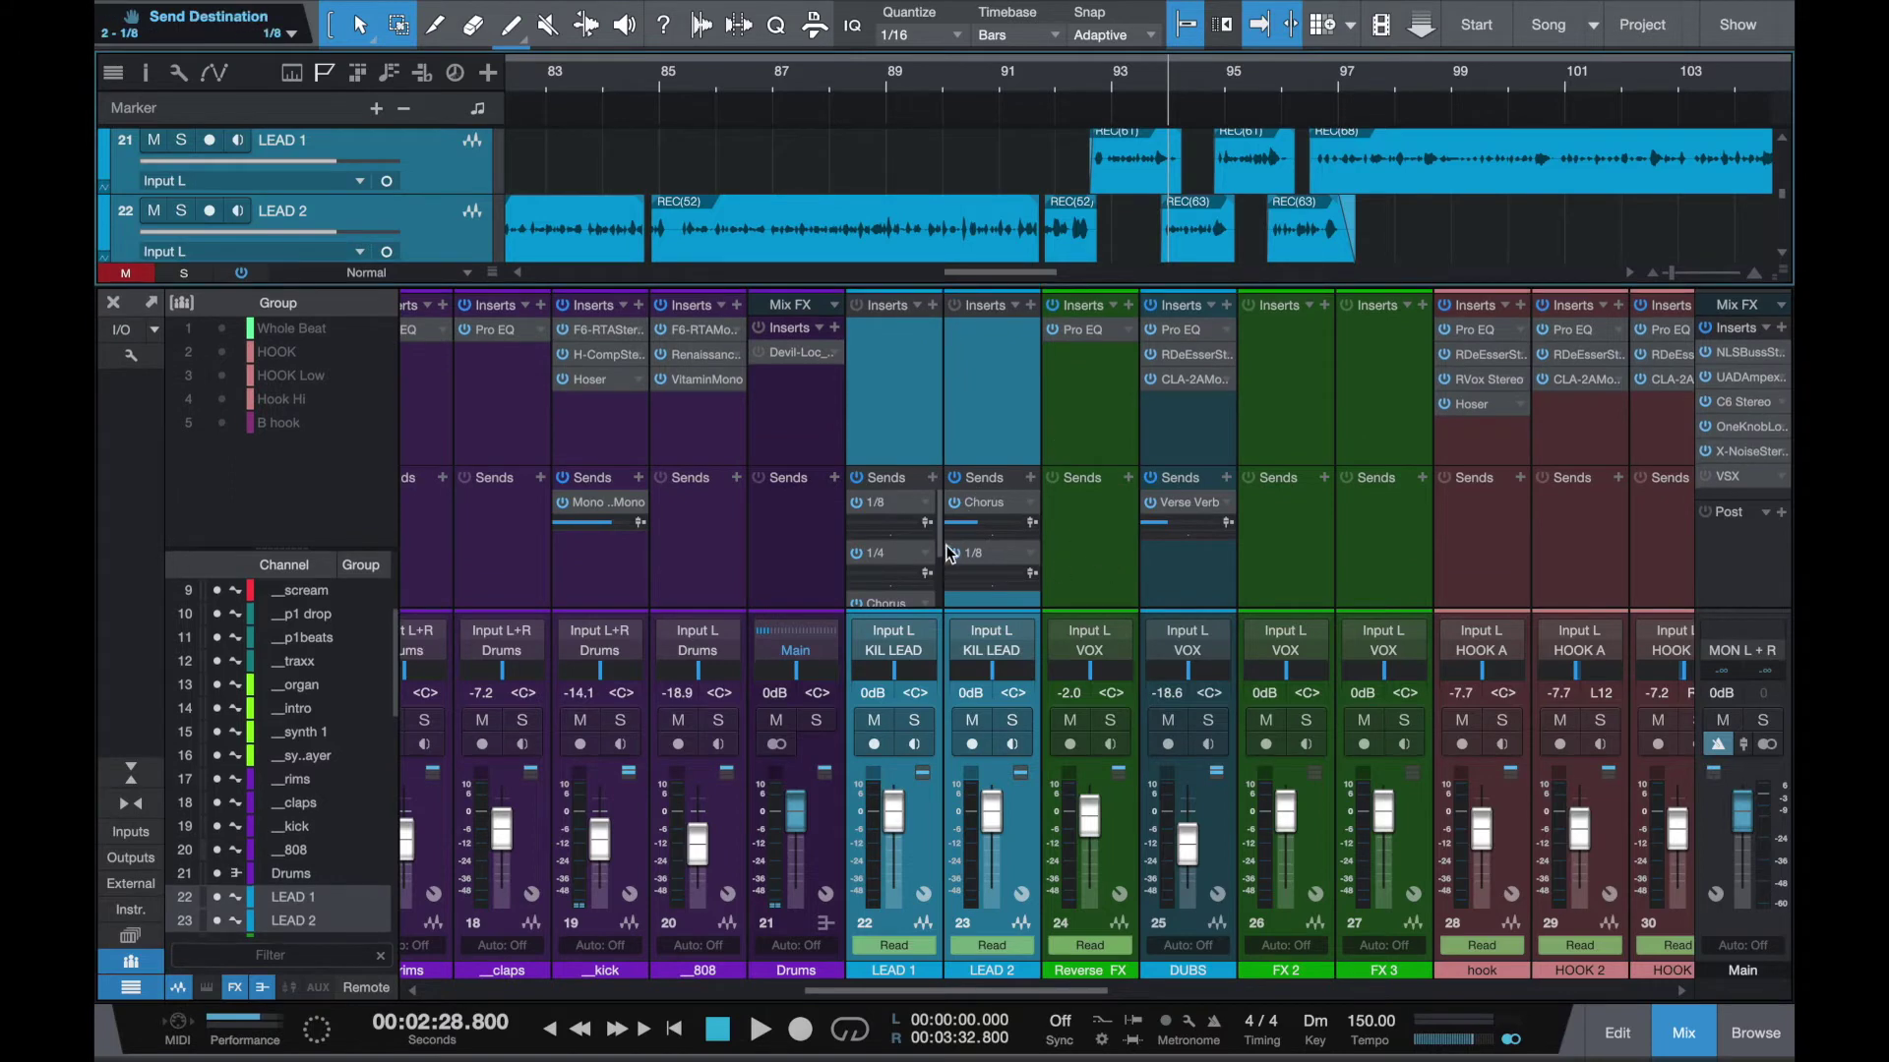
scroll(1514, 584, "right", 5)
scroll(1514, 584, "right", 8)
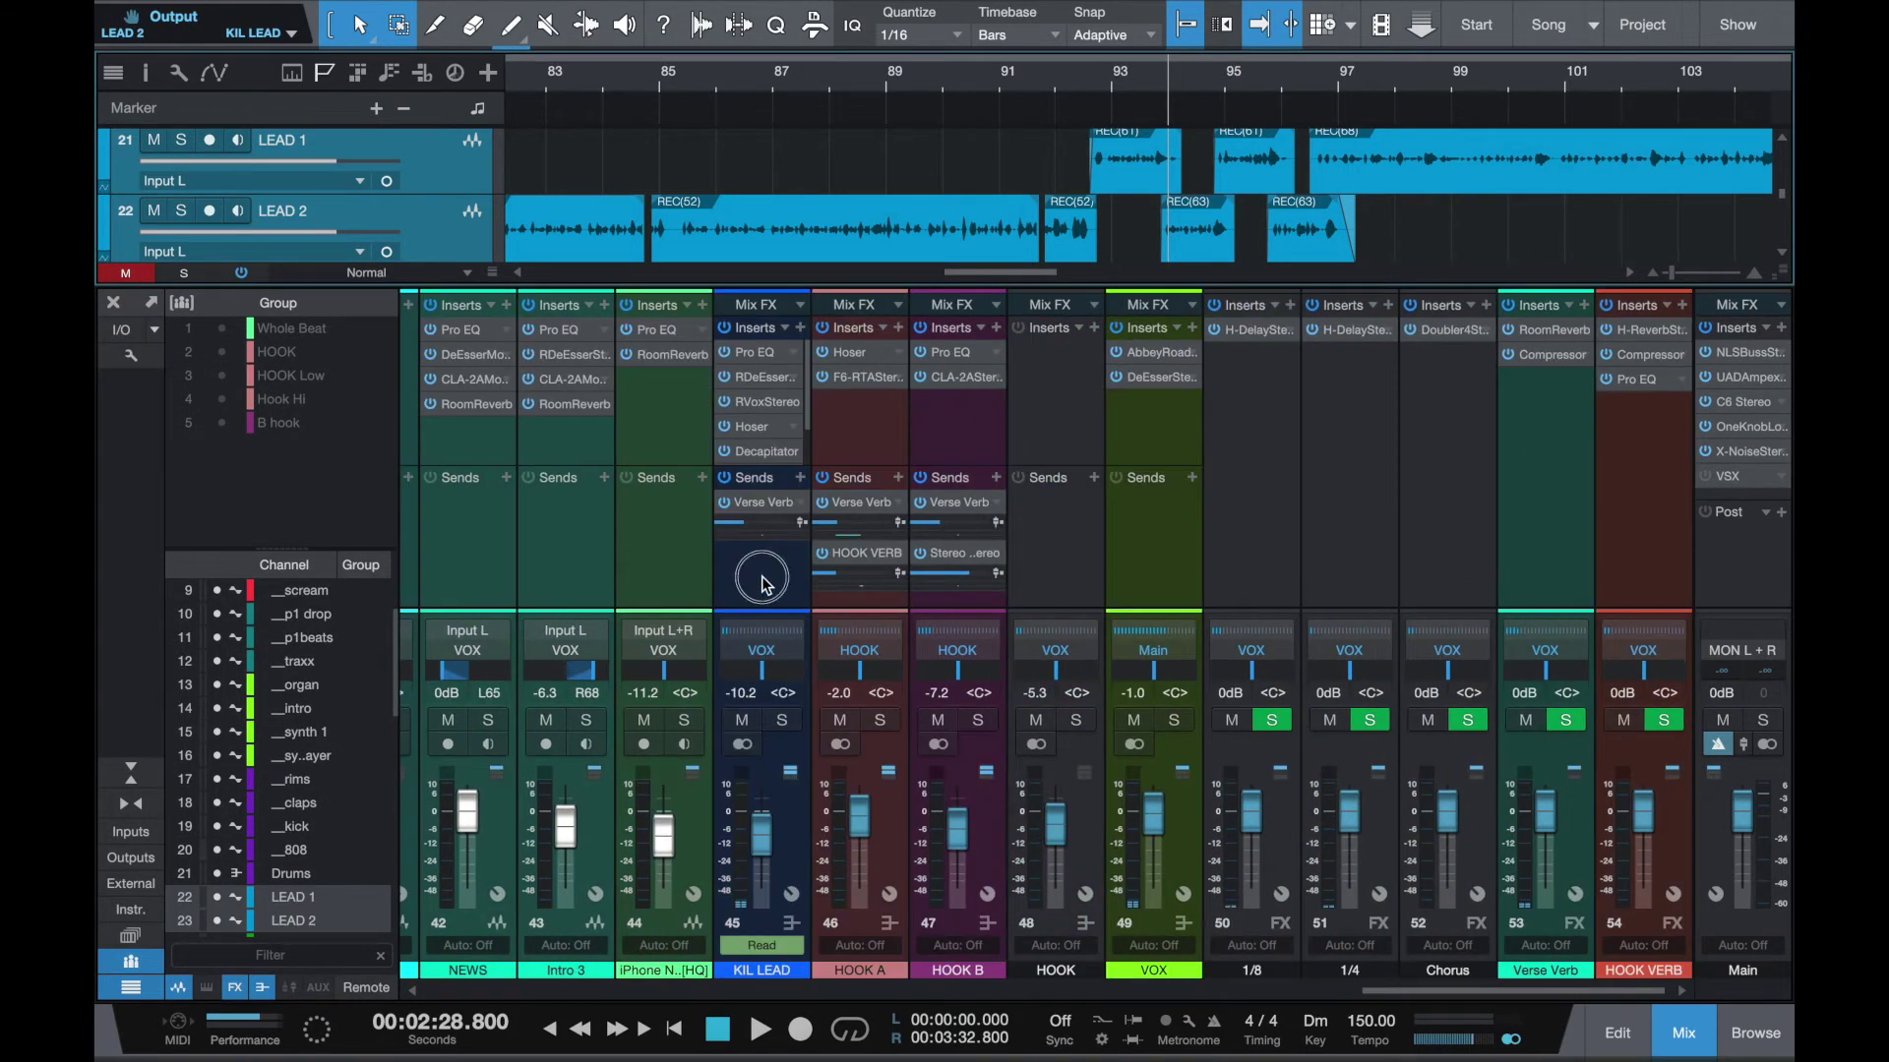
left_click(762, 581)
scroll(762, 576, "left", 2)
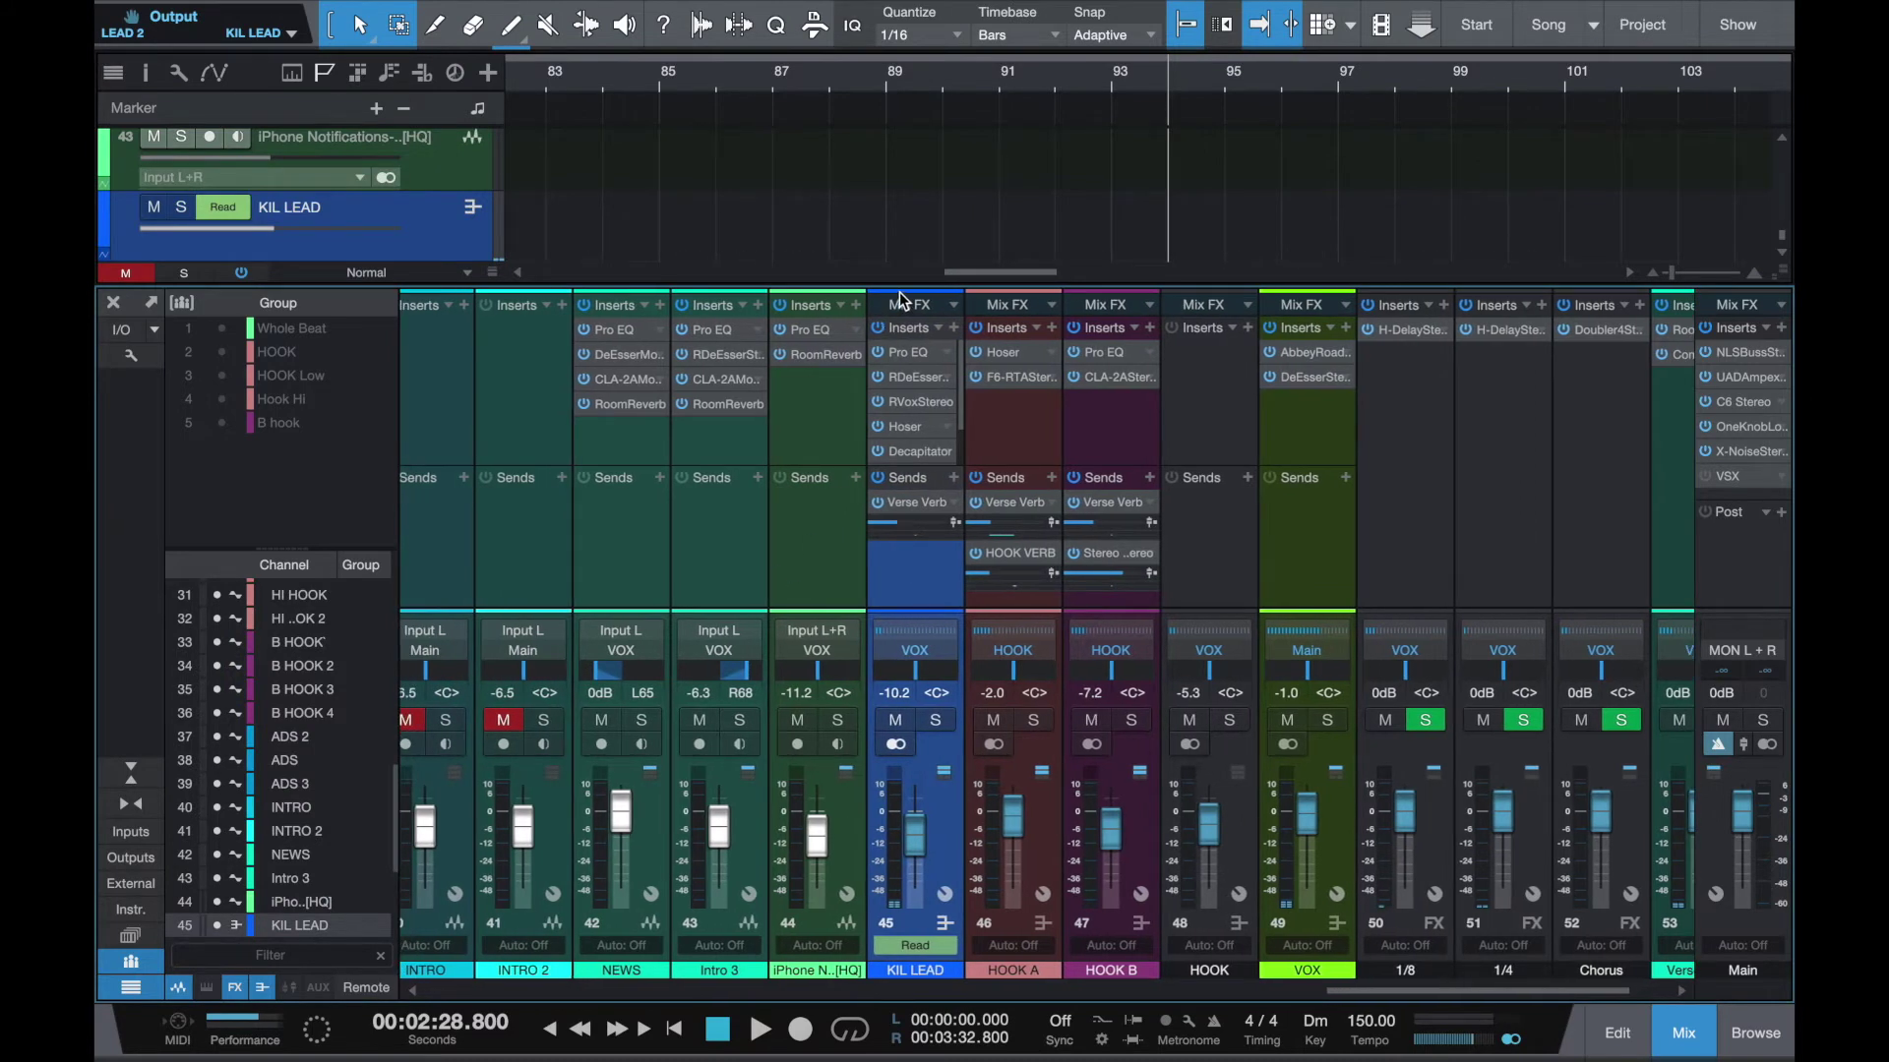
Enlarge the mixer to show KIL LEAD's full insert chain and compare it with the LEAD 1 and LEAD 2 channels
left_click_drag(901, 293, 899, 182)
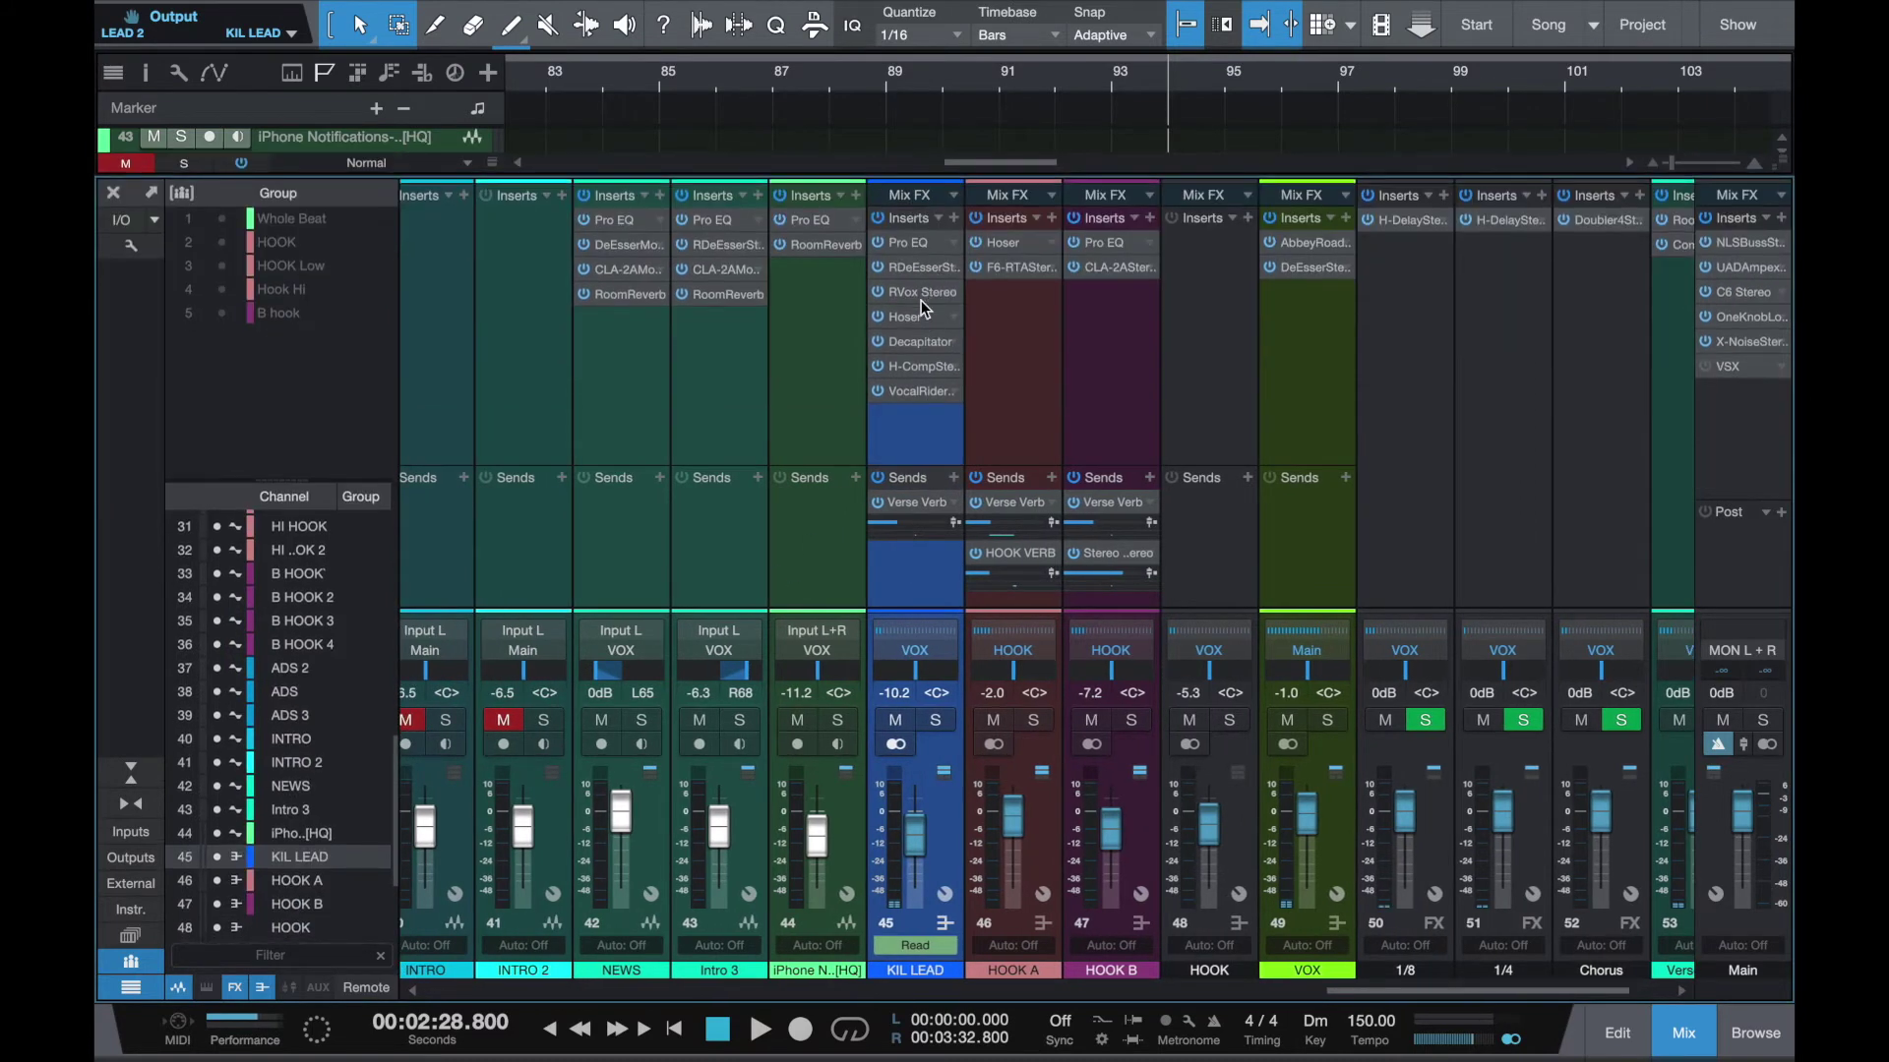
scroll(670, 383, "left", 6)
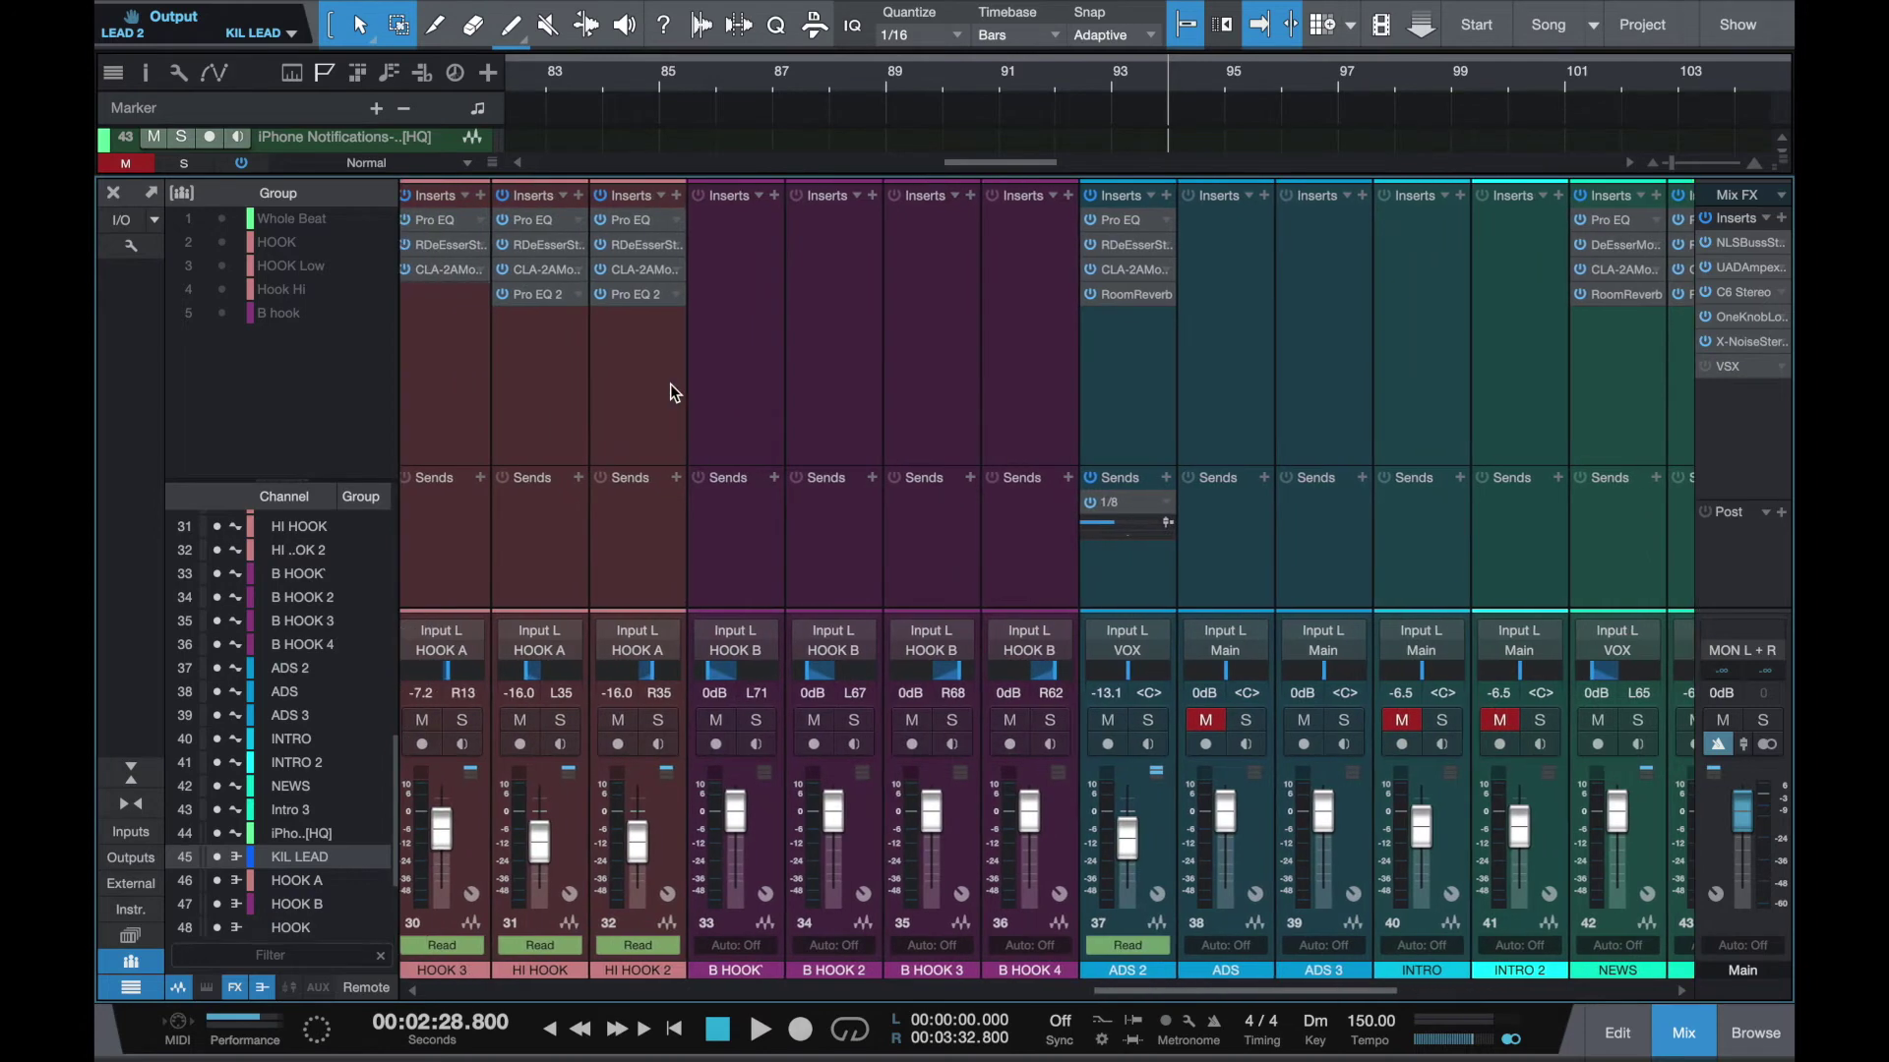
scroll(670, 383, "left", 5)
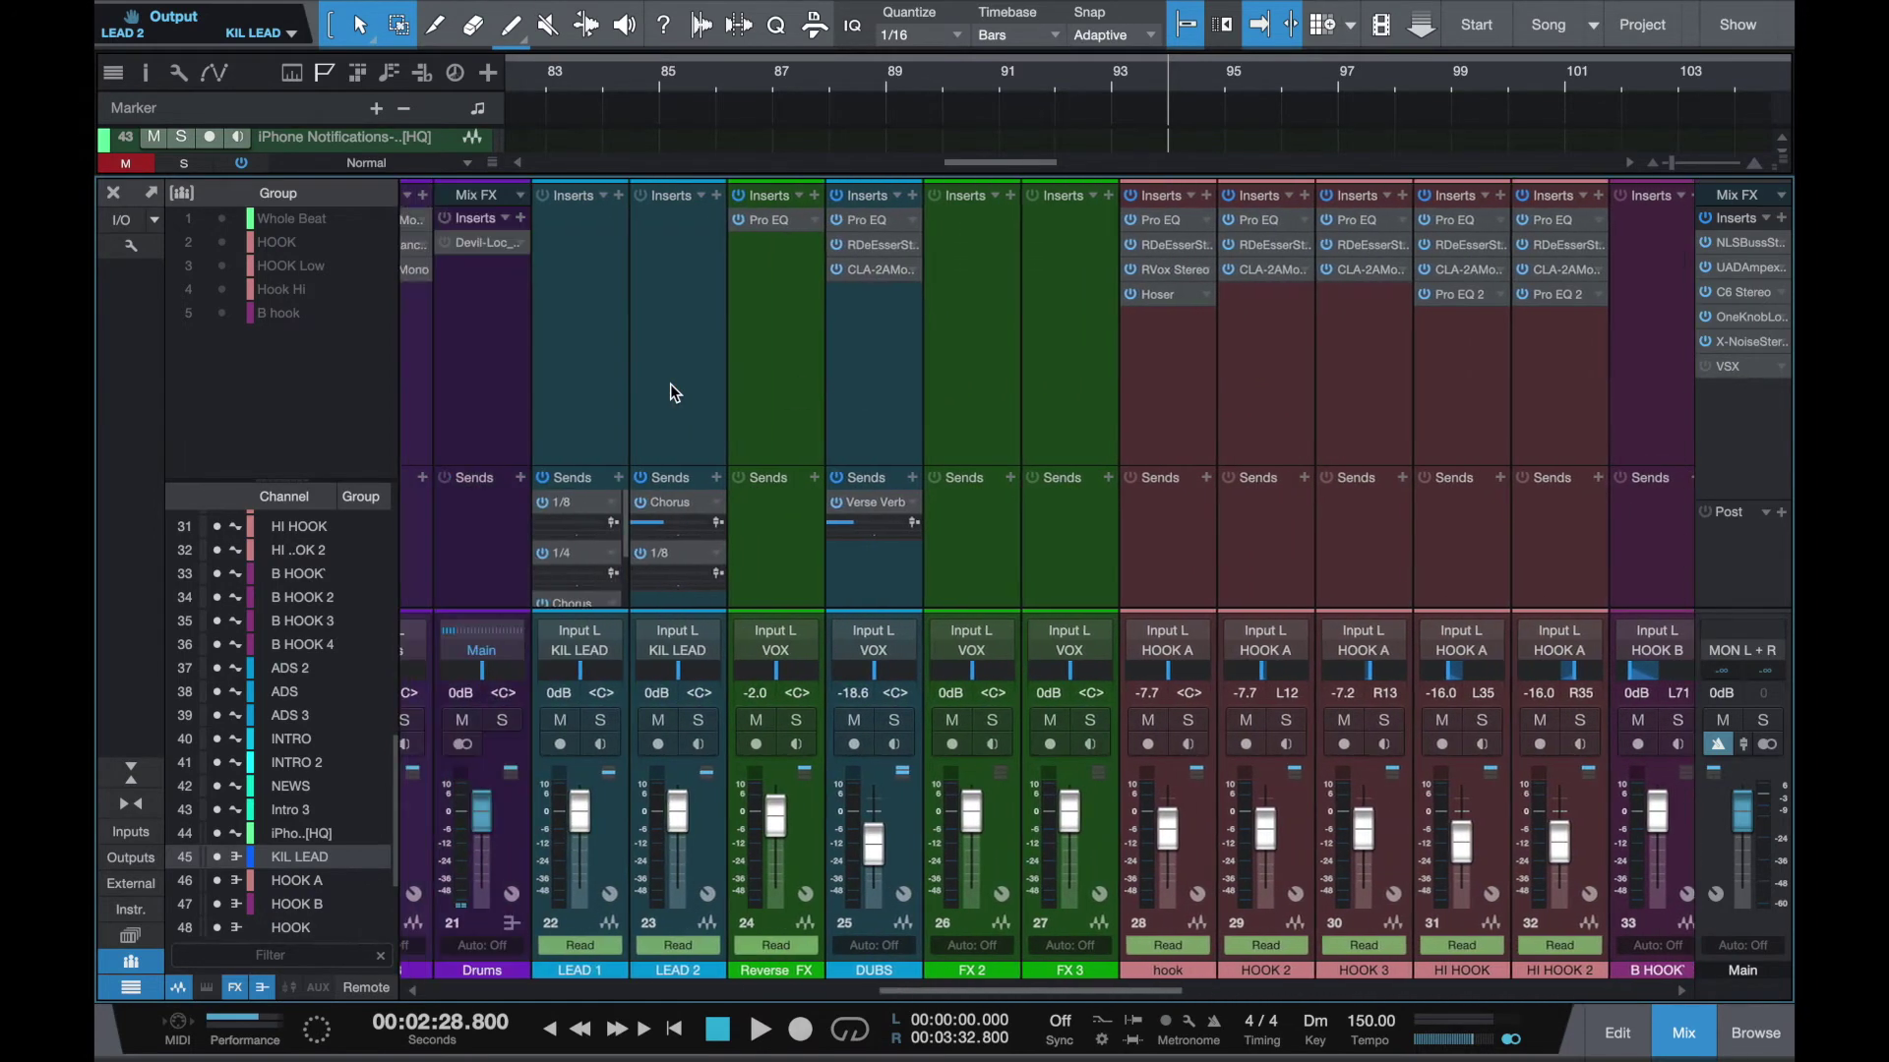
scroll(1438, 366, "right", 10)
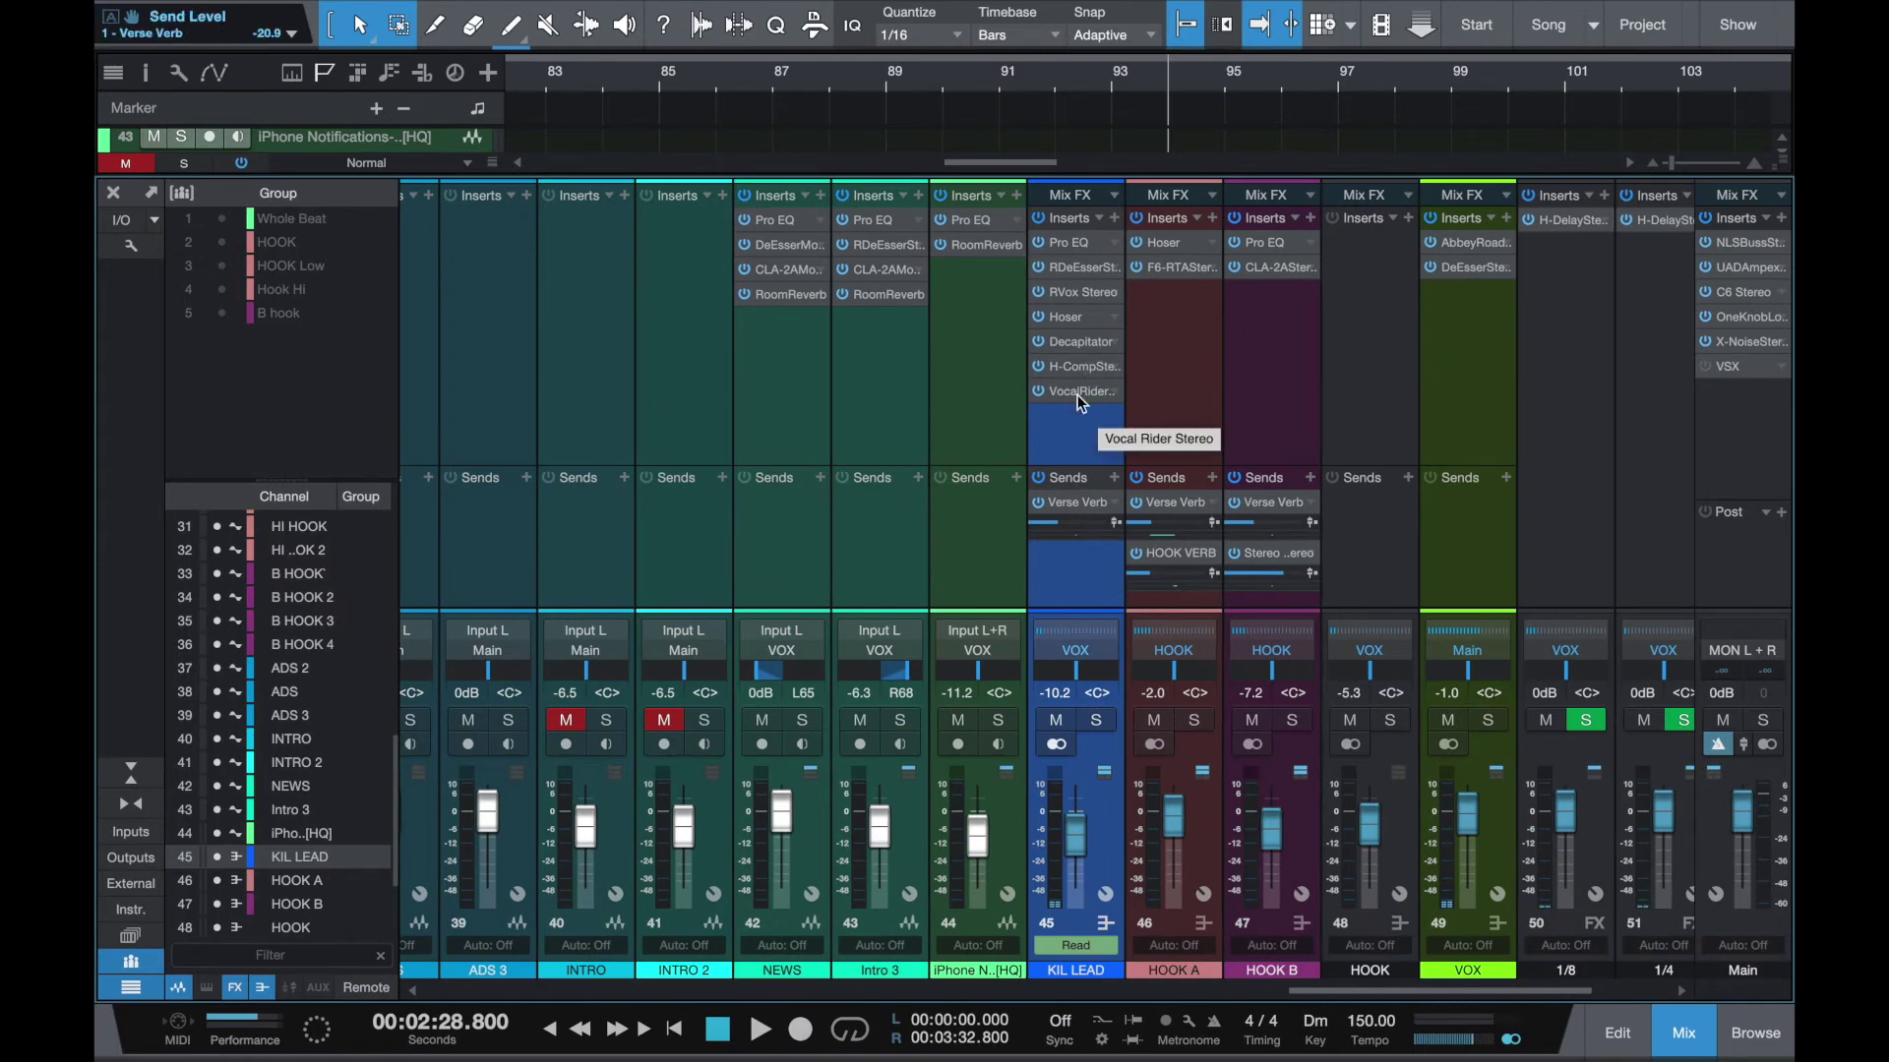
Hide the mixer and examine how the LEAD 1 and LEAD 2 clips alternate and overlap around bar 94
left_click(1680, 1033)
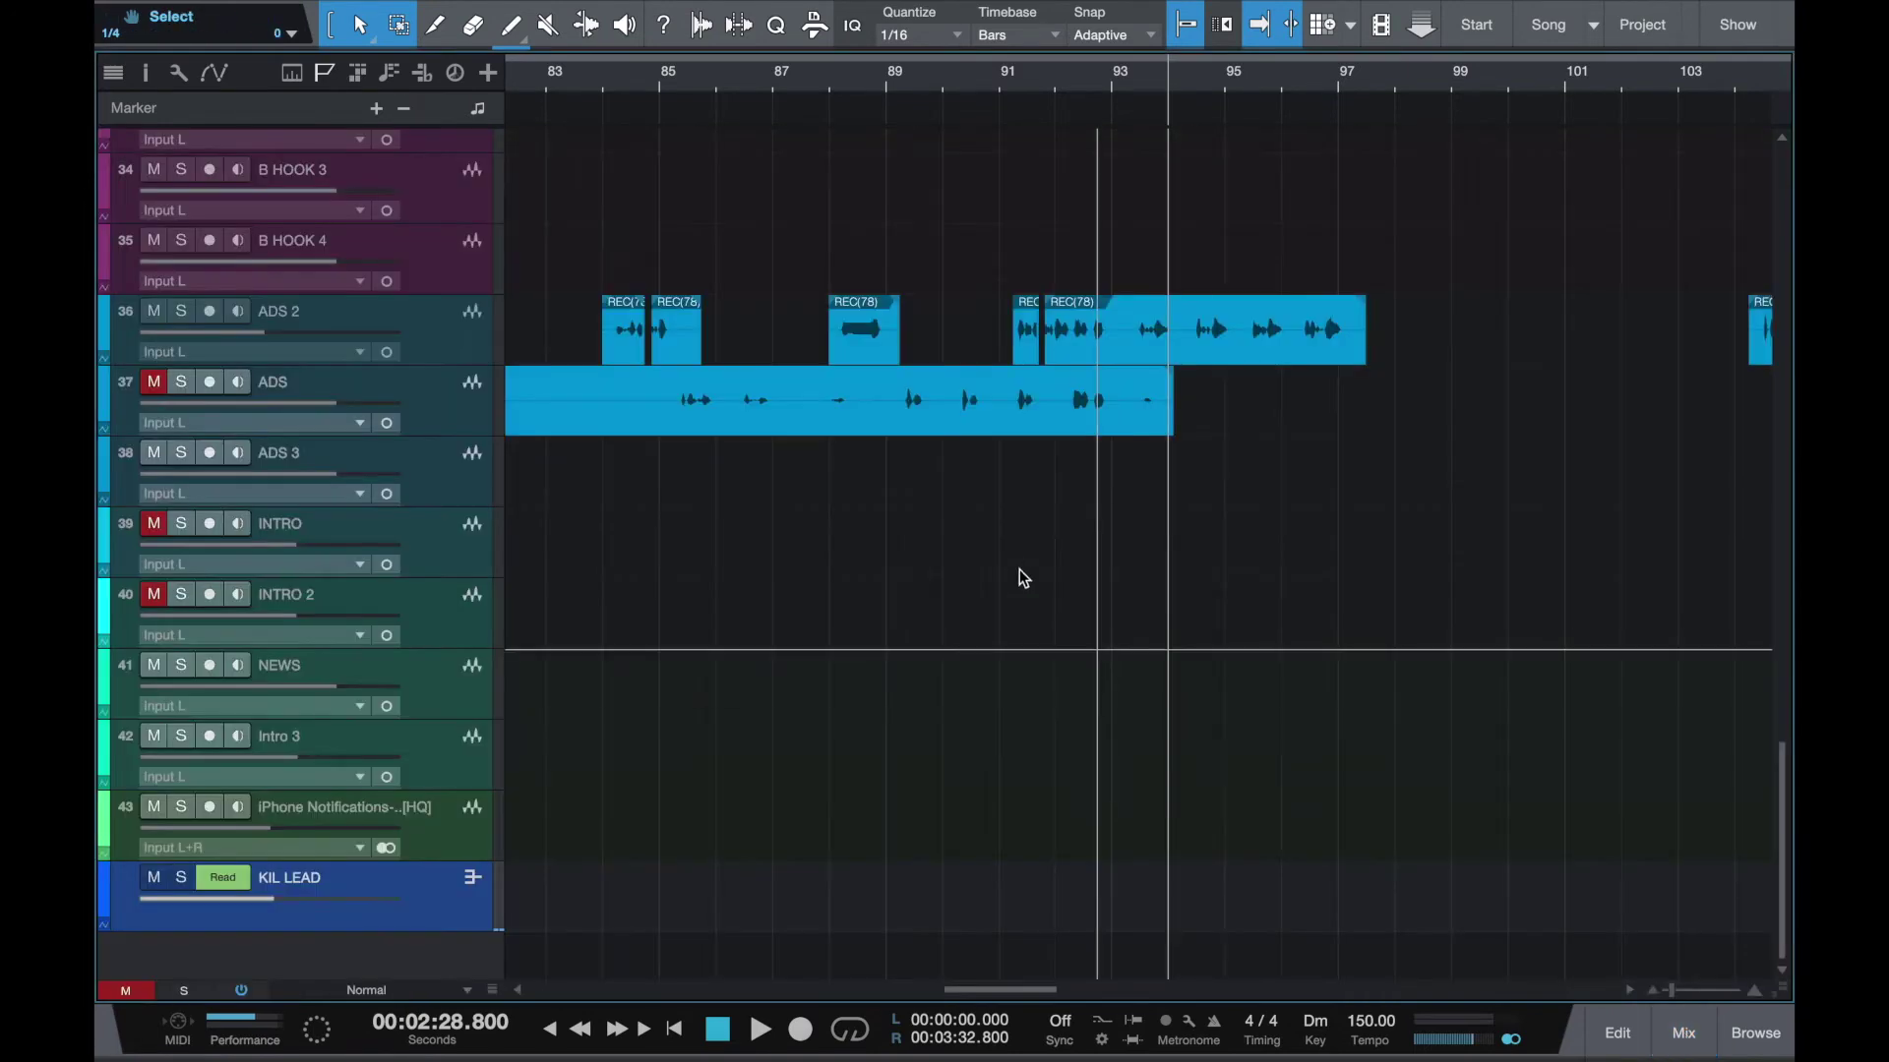
scroll(956, 557, "down", 5)
scroll(956, 556, "up", 12)
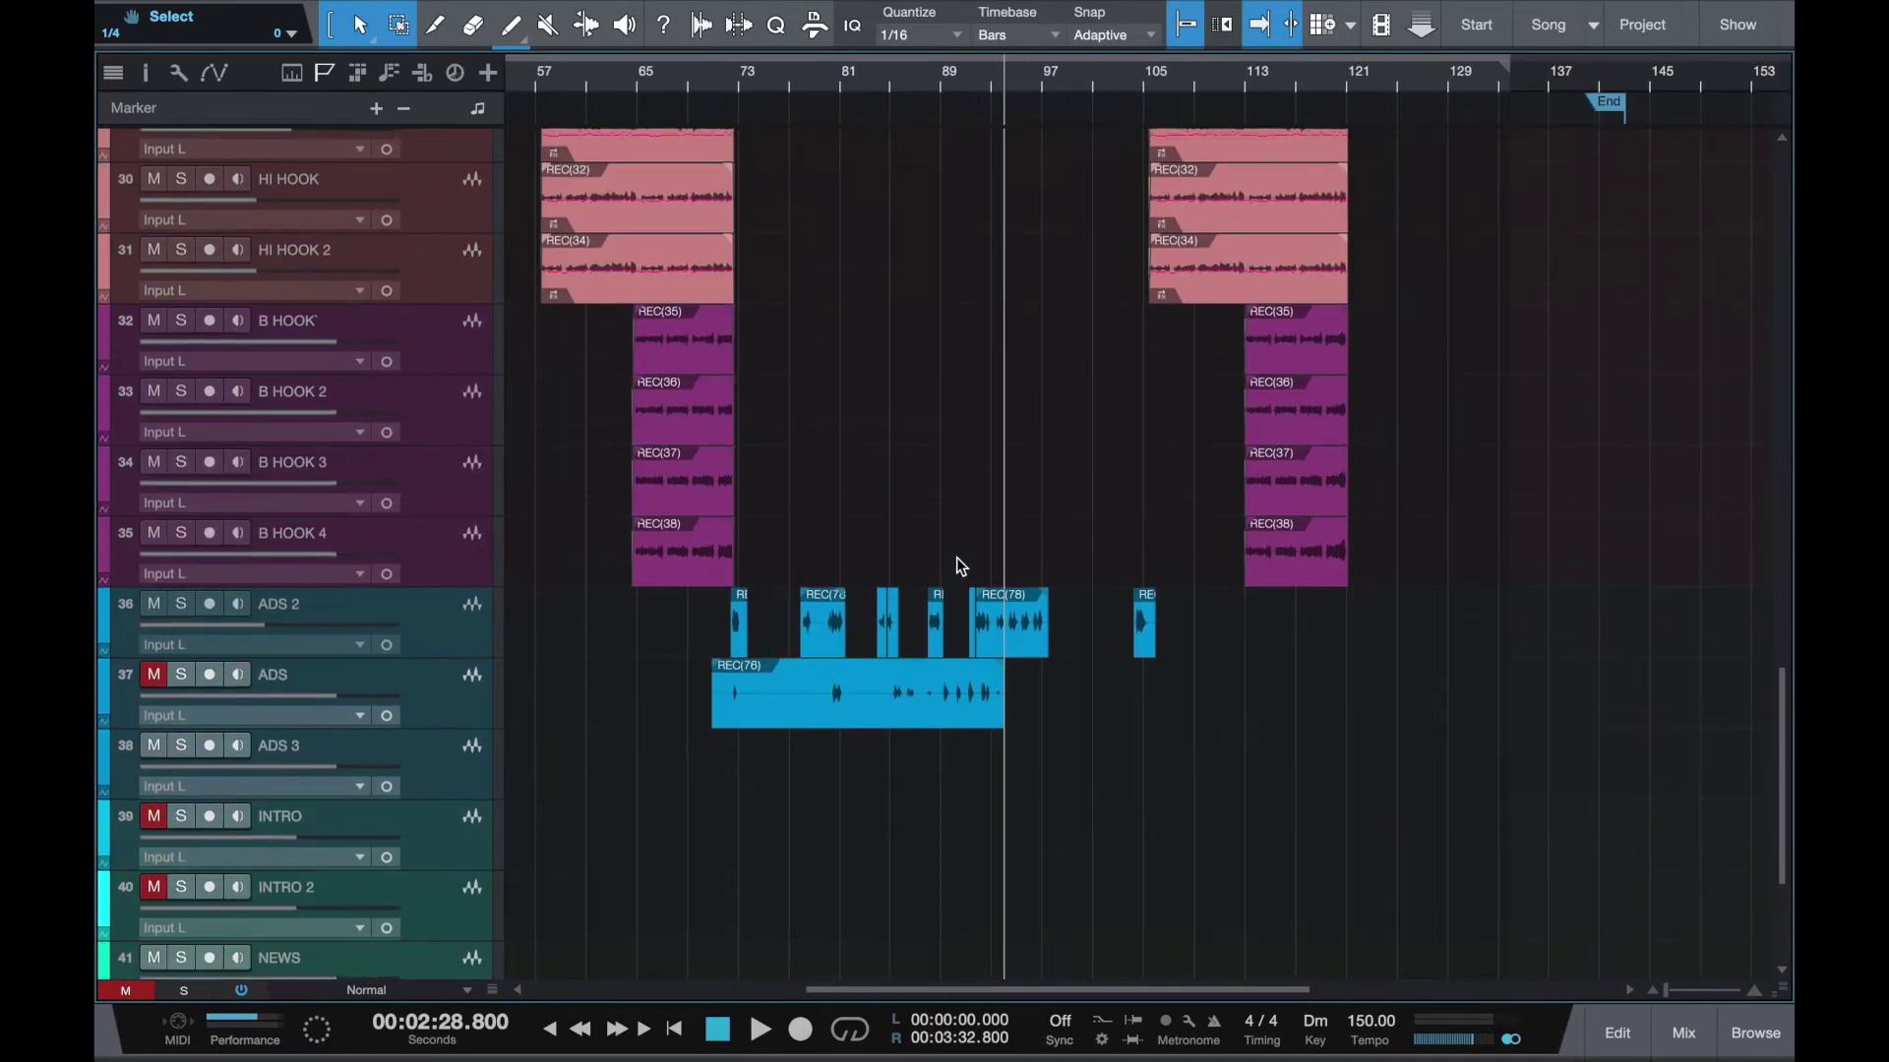
scroll(974, 469, "up", 5)
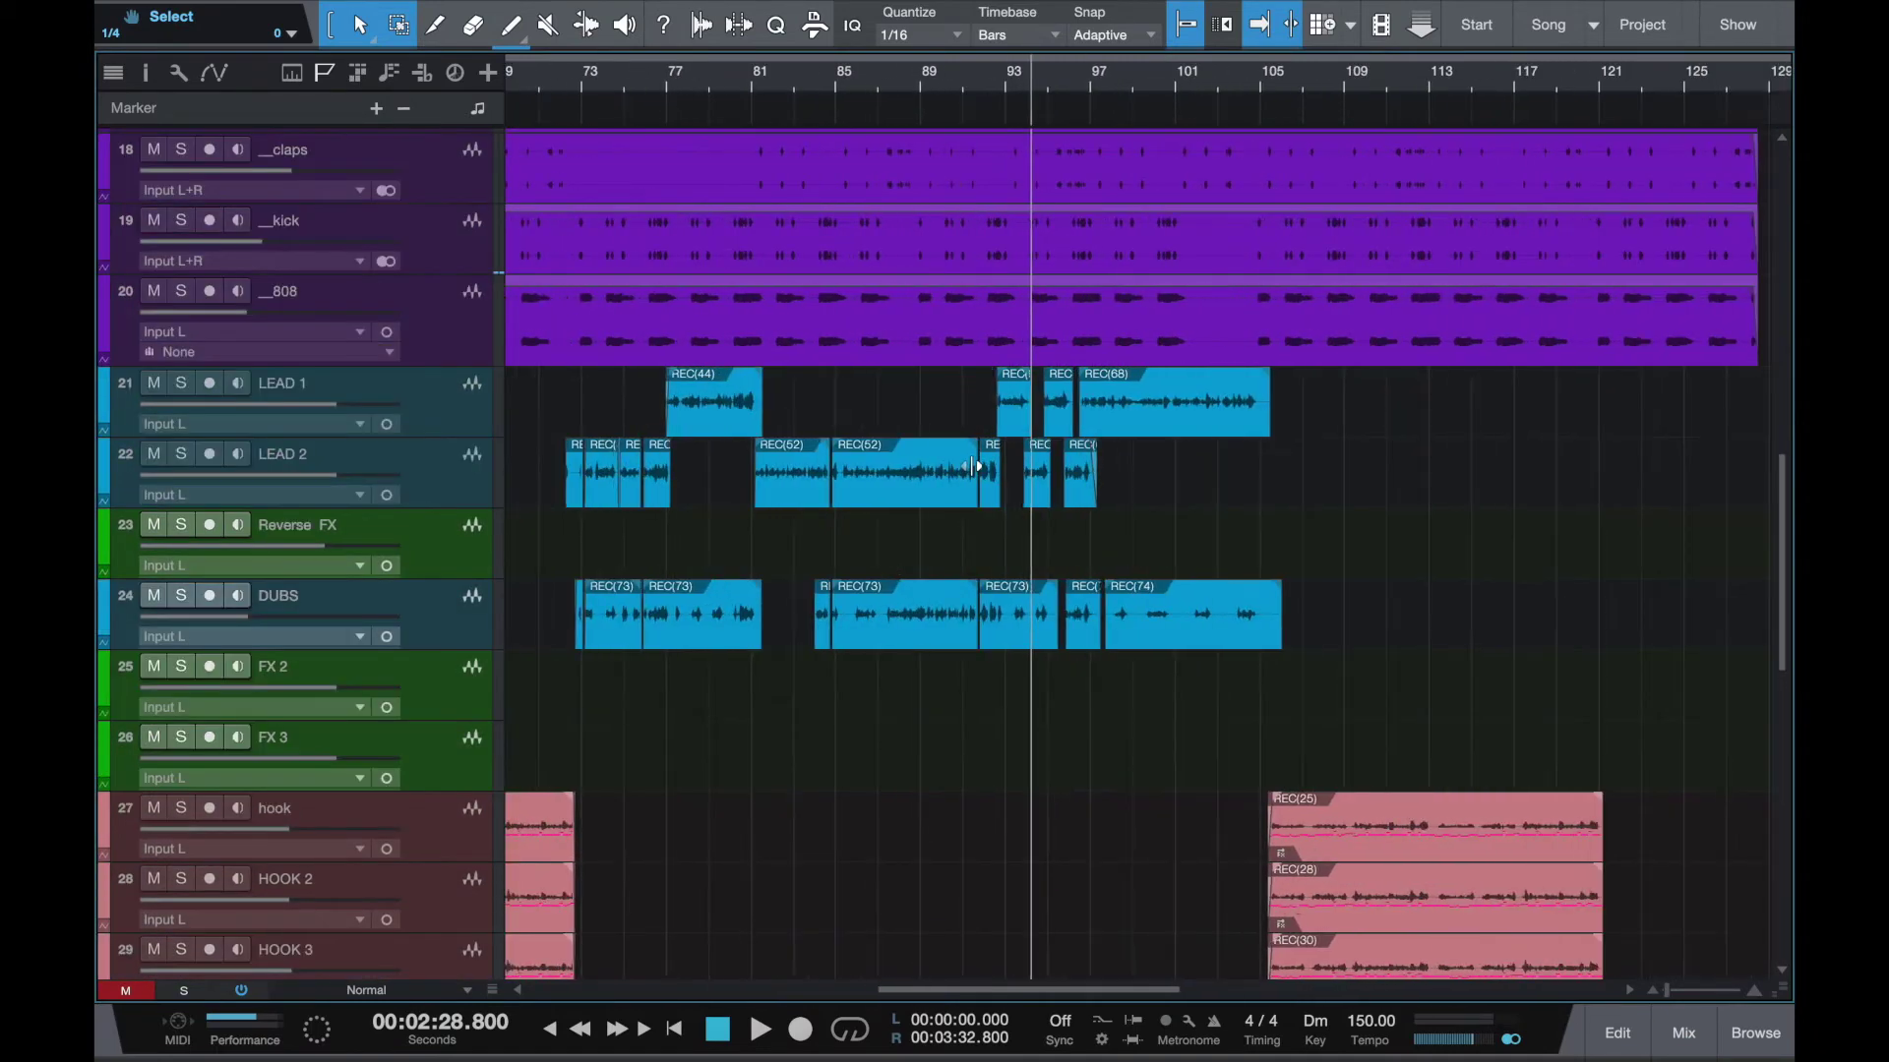
scroll(1088, 470, "up", 5)
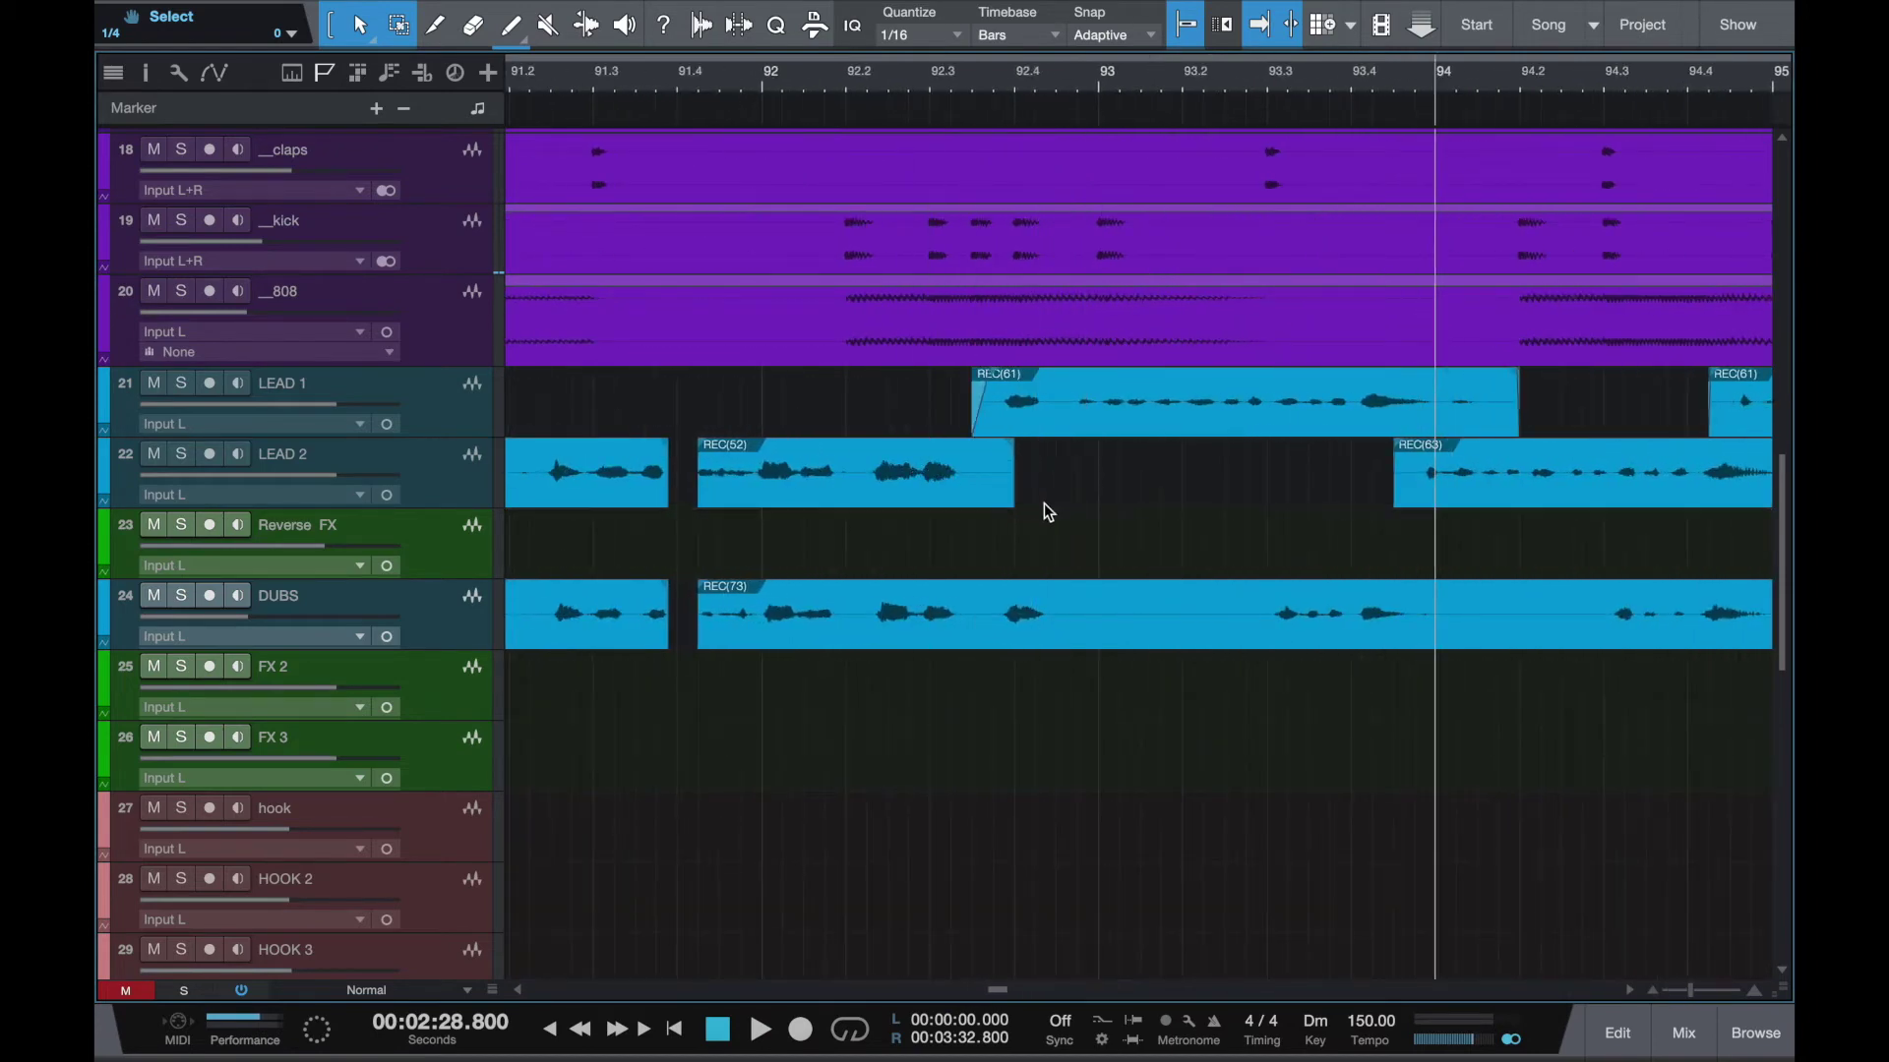
scroll(1043, 503, "right", 6)
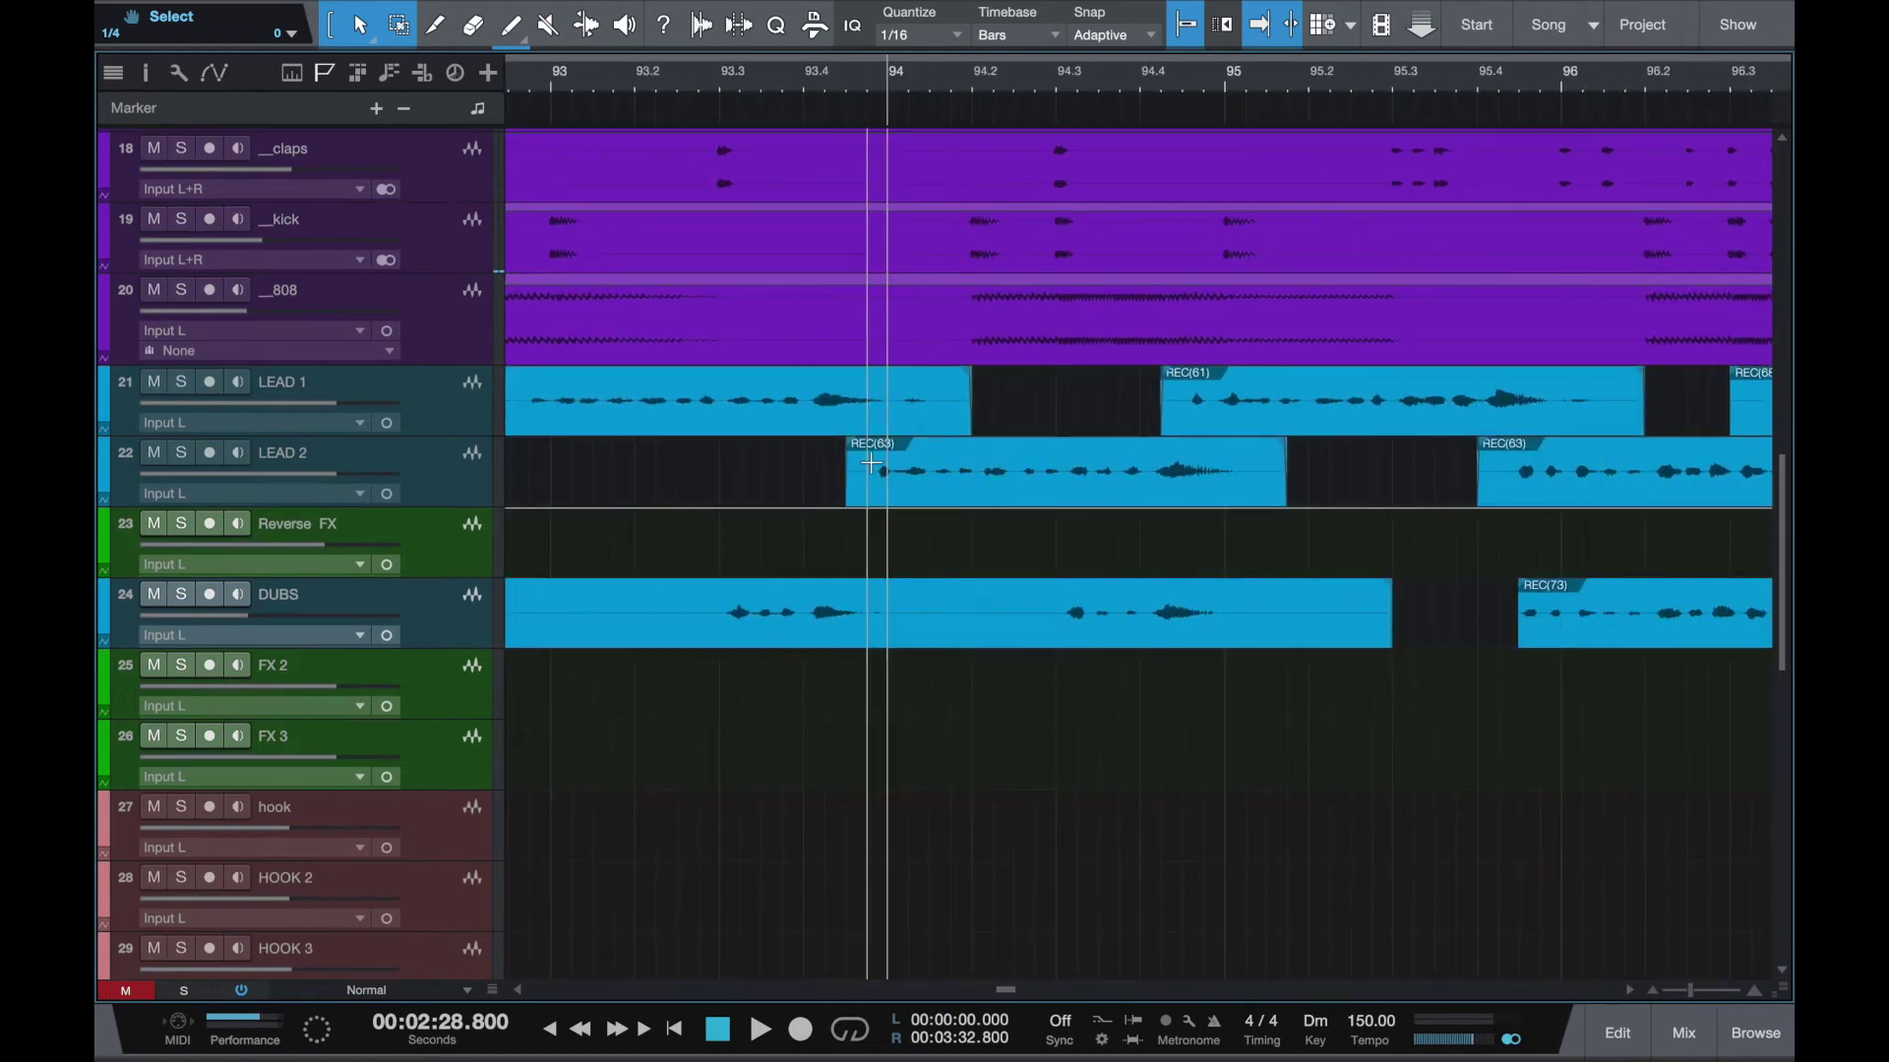
scroll(868, 463, "up", 3)
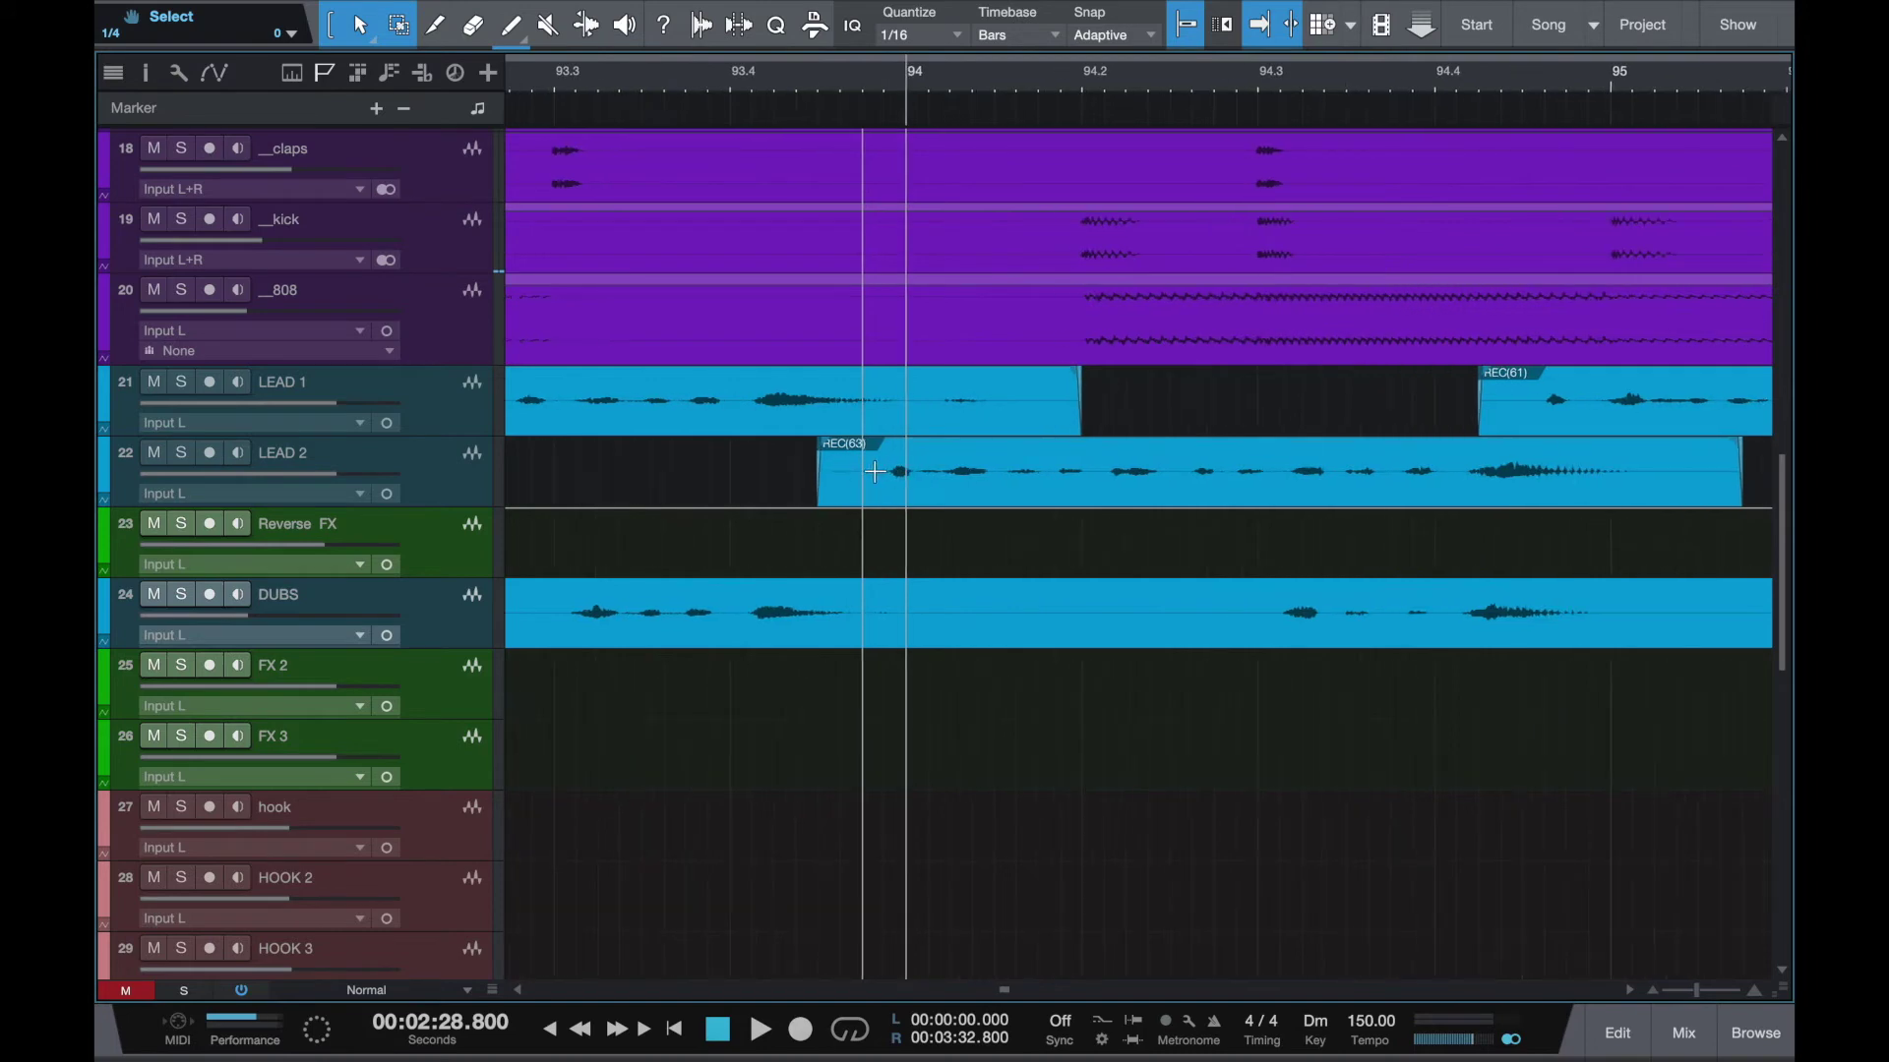
scroll(874, 471, "down", 8)
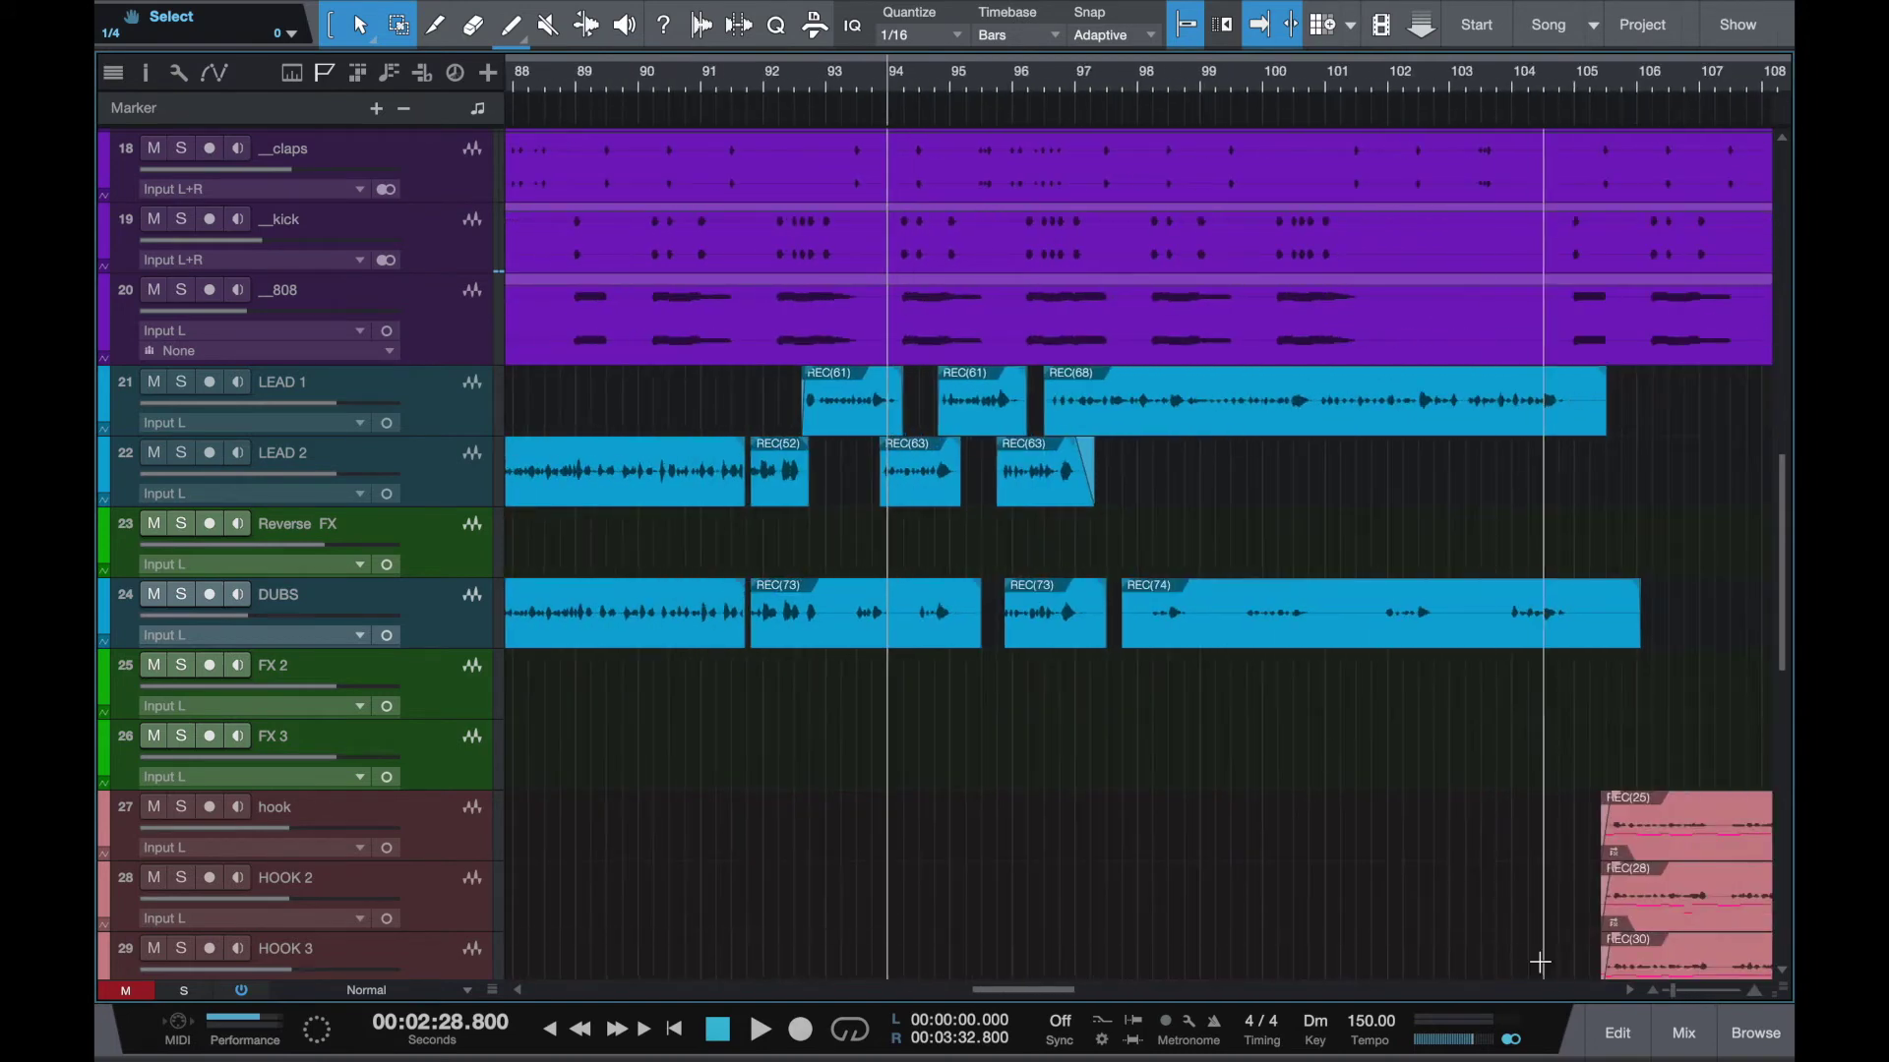
Show the mixer, inspect the RVox Stereo insert on the KIL LEAD bus, and close its window
key("F3")
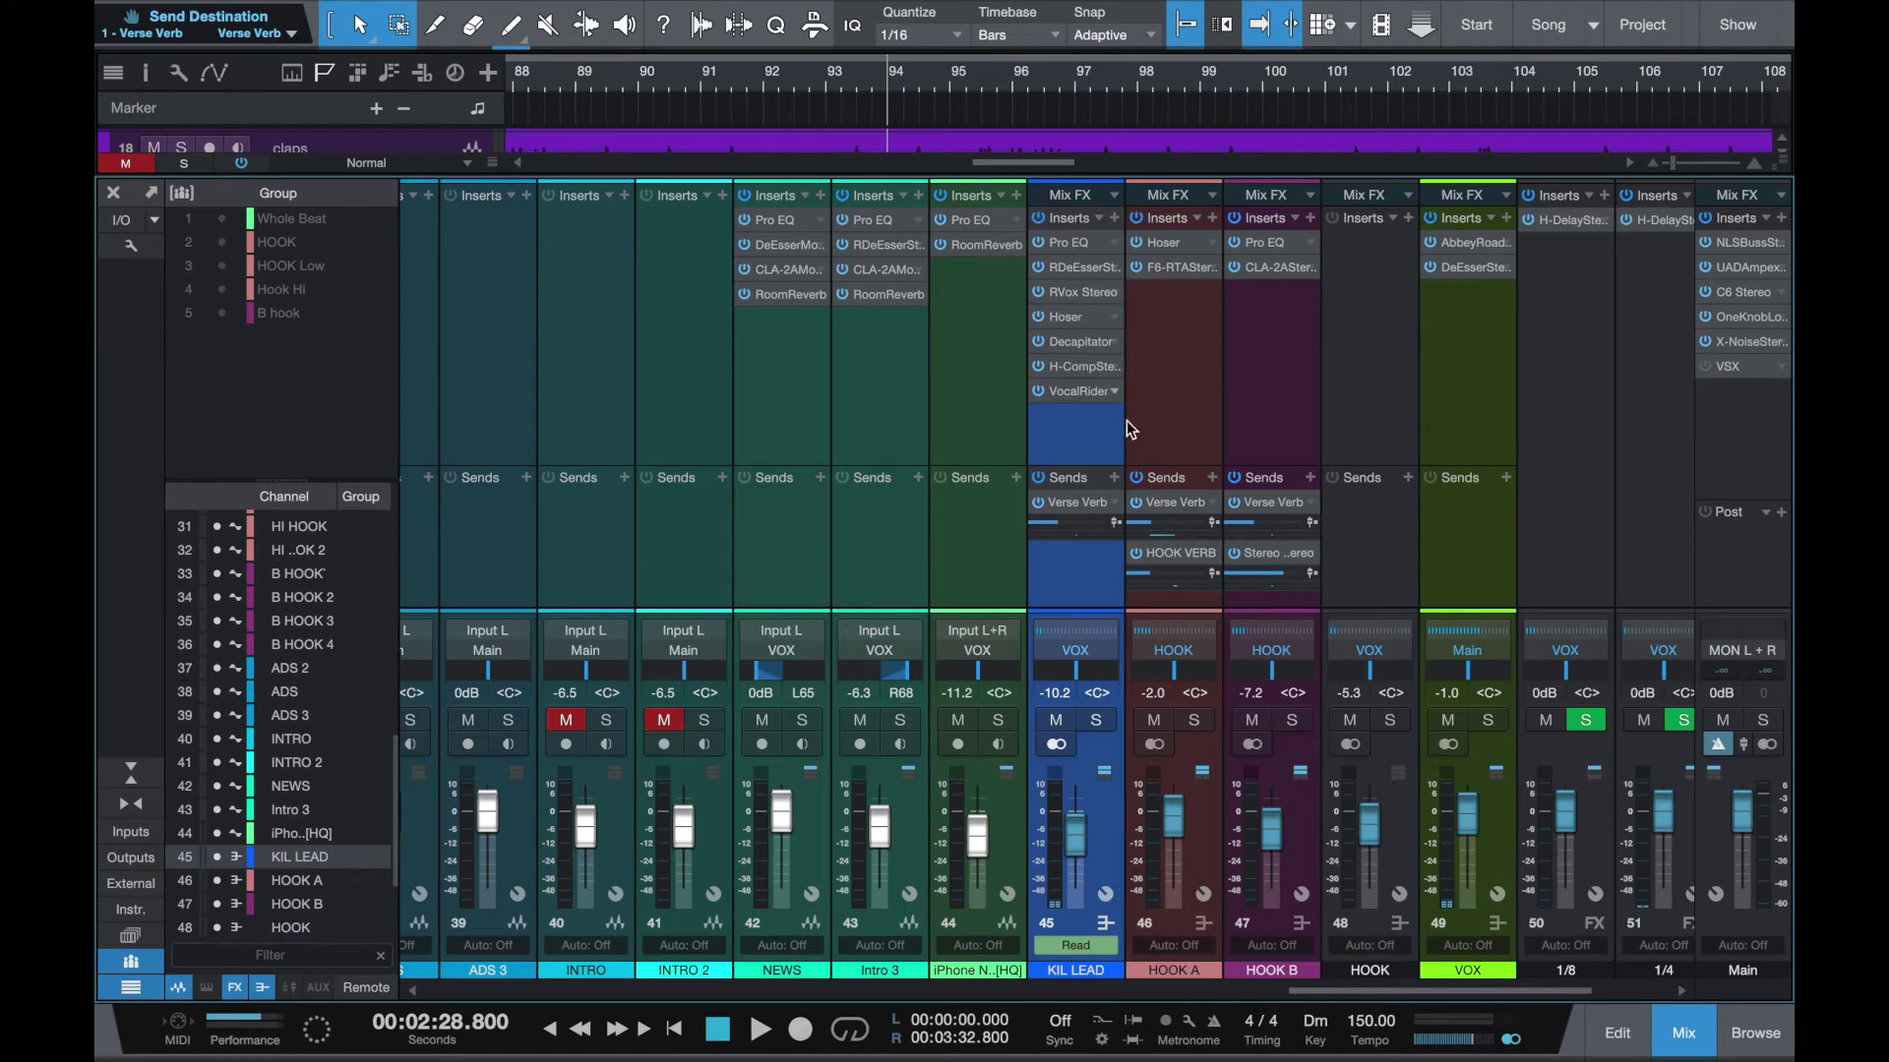
left_click(1067, 293)
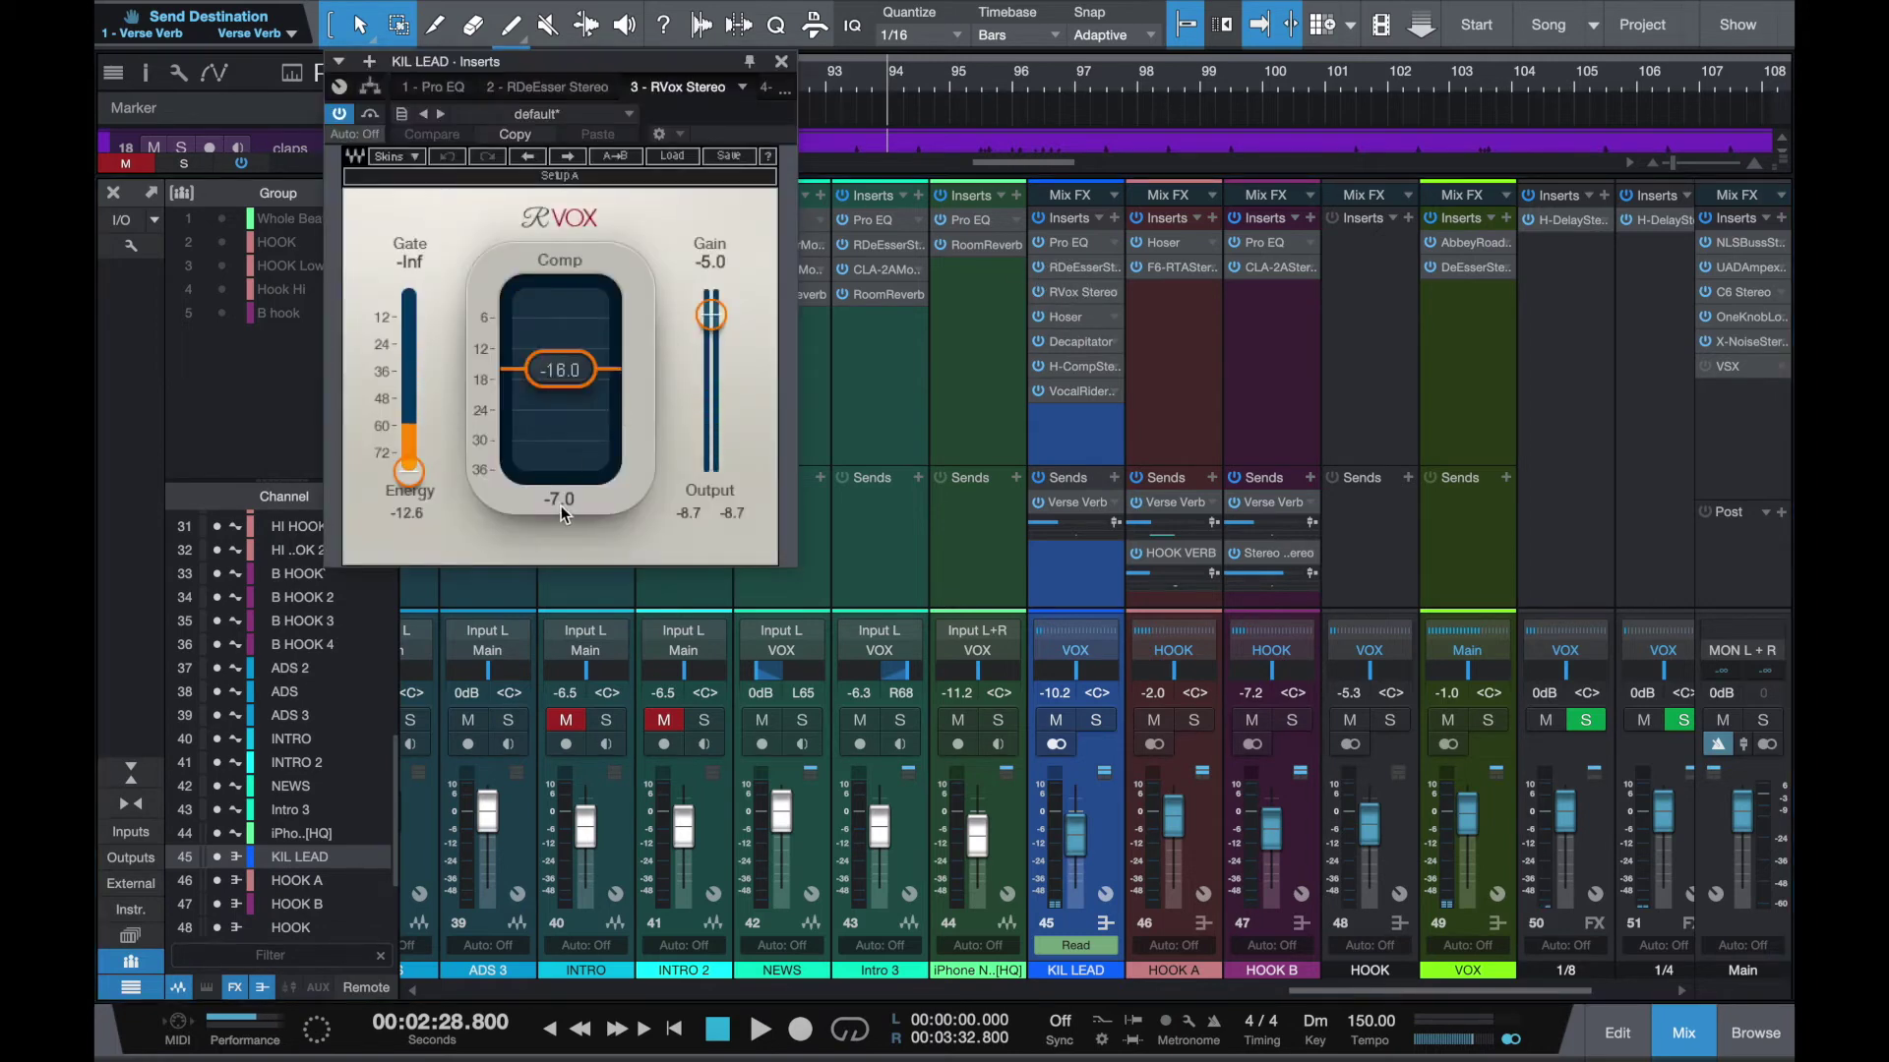
left_click(782, 62)
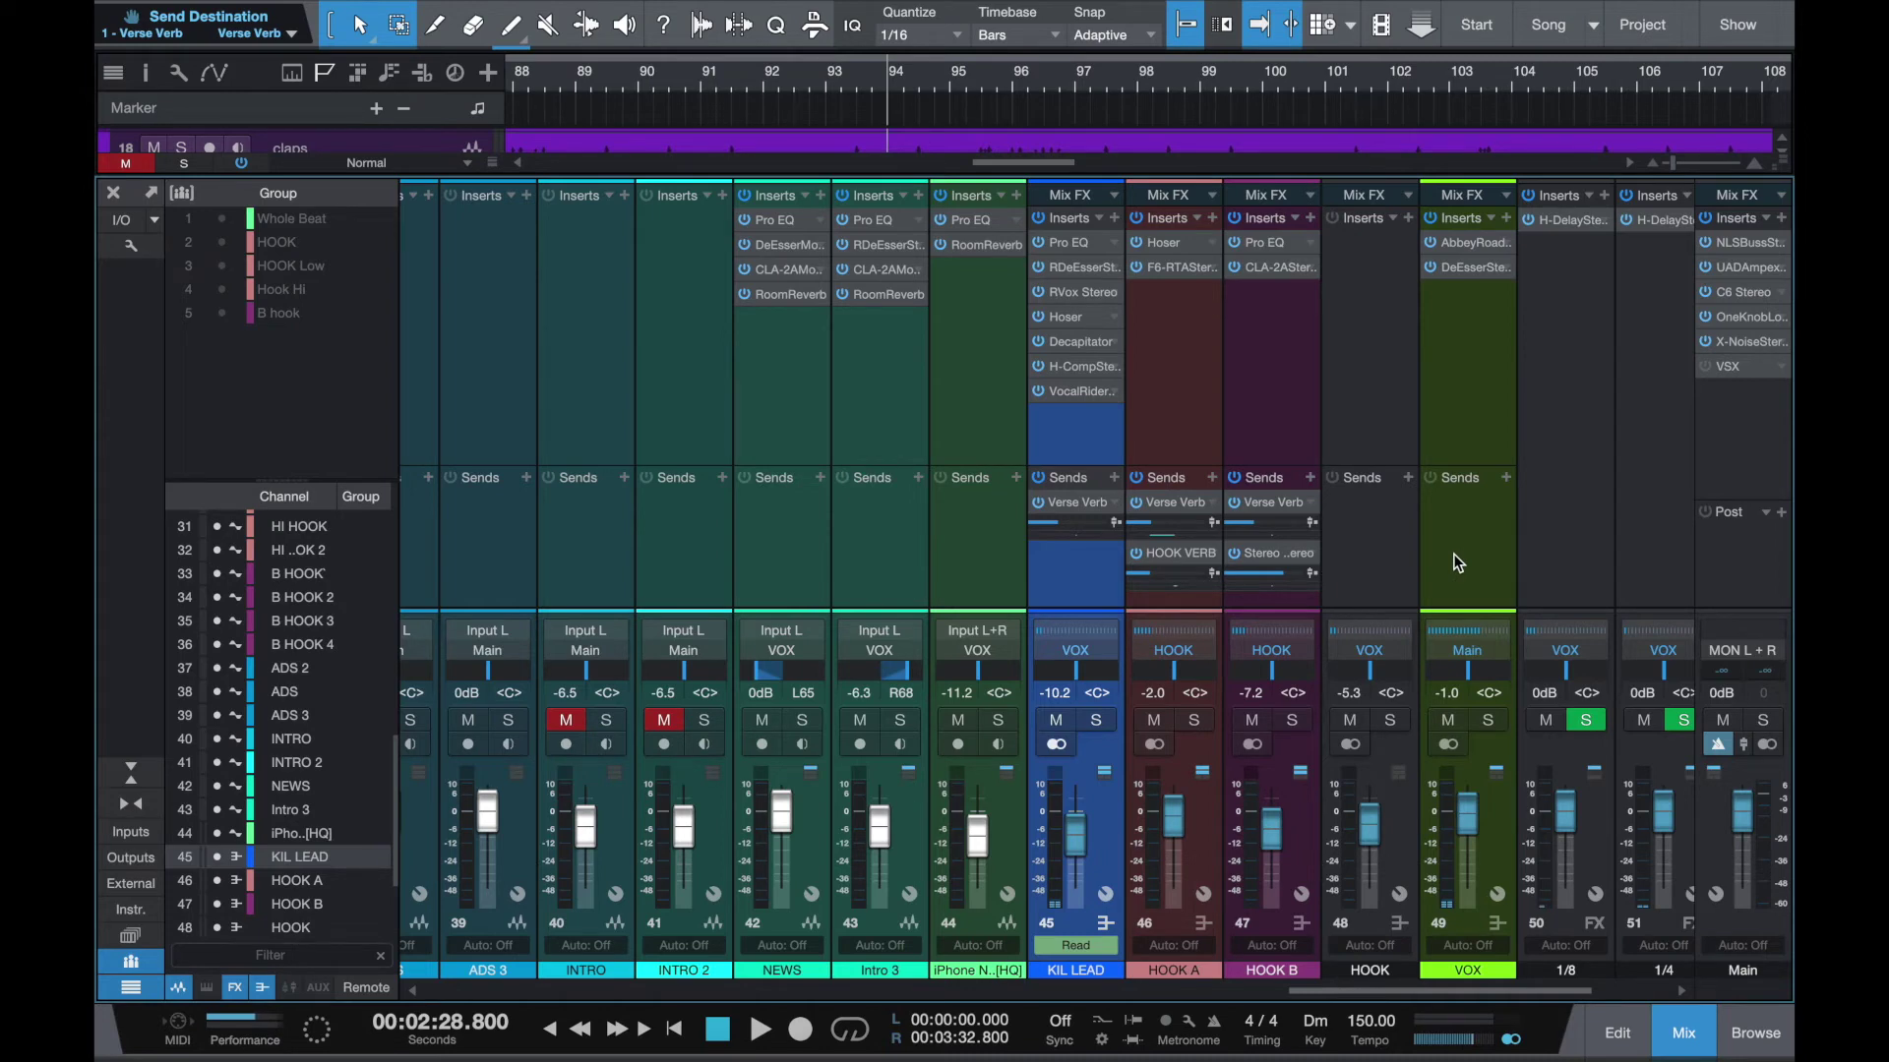
Return to the arrangement and place the playback position at 2:28.700, near the start of LEAD 2's clip before bar 94
left_click(1683, 1033)
scroll(941, 486, "up", 5)
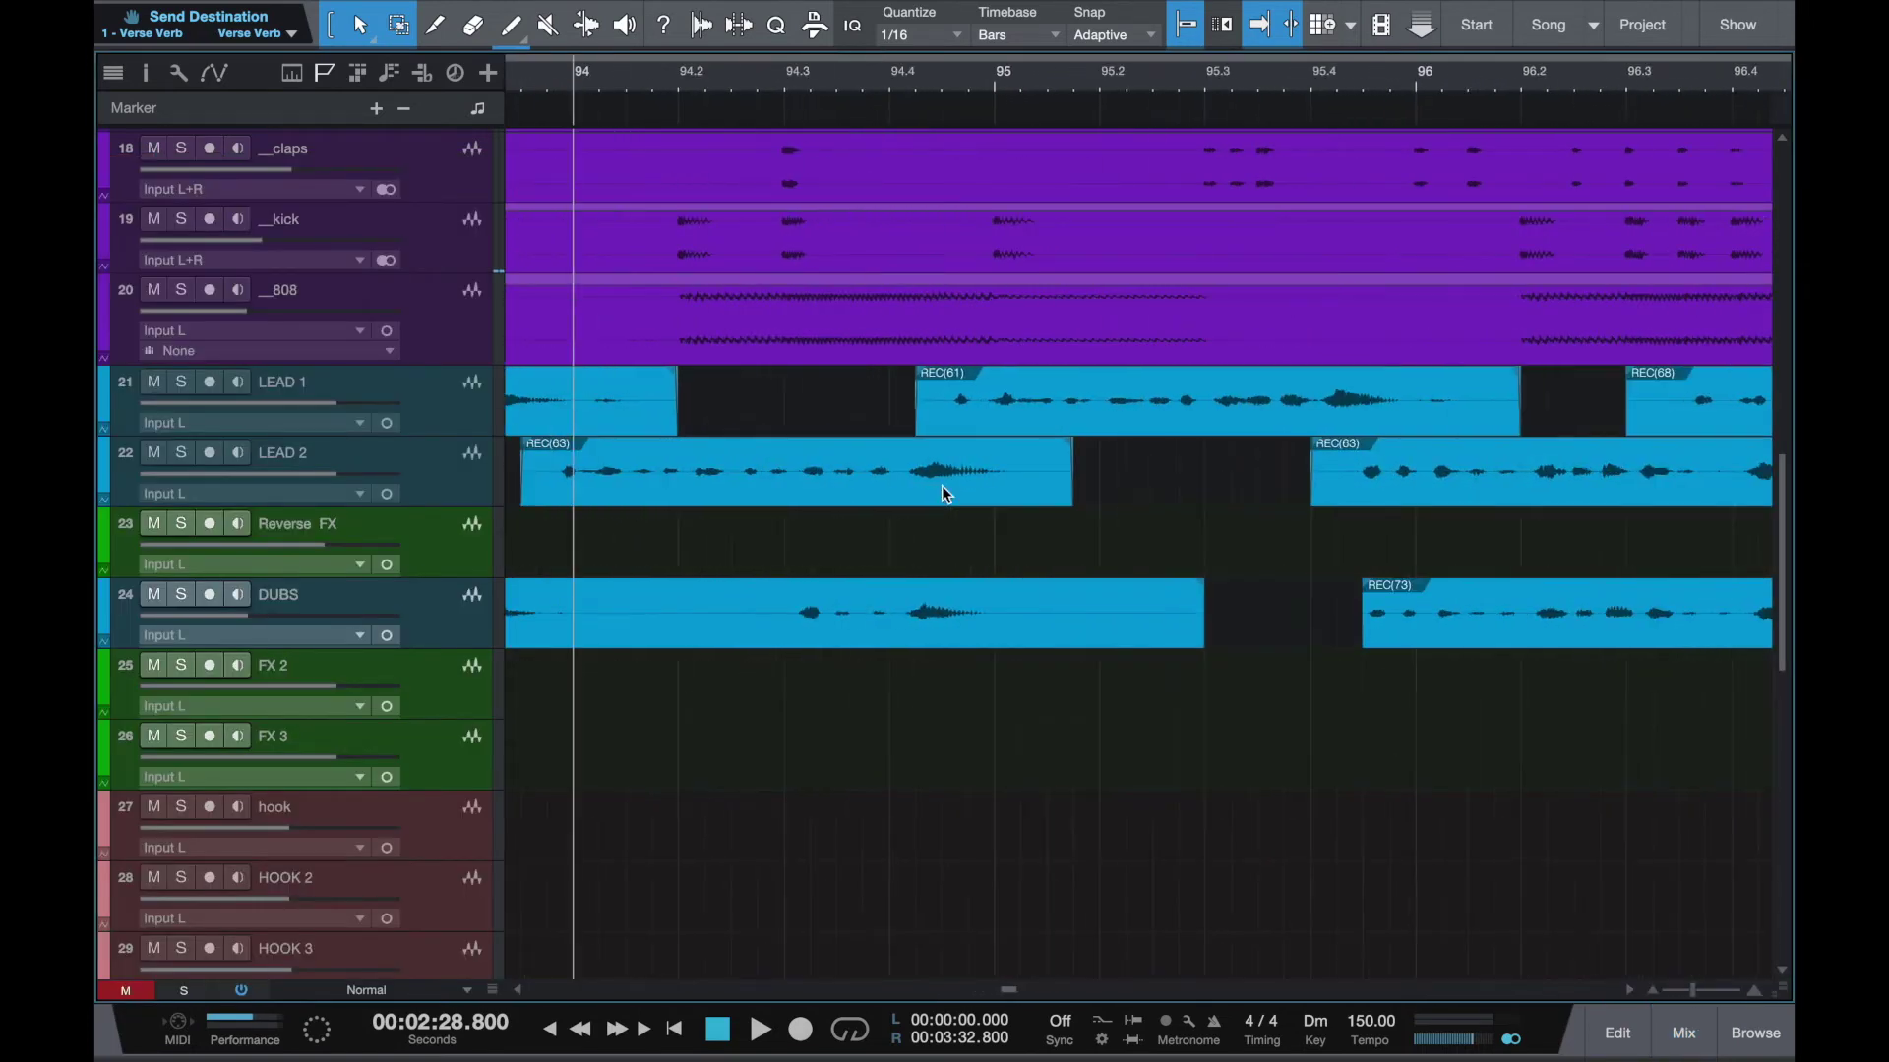
left_click(730, 465)
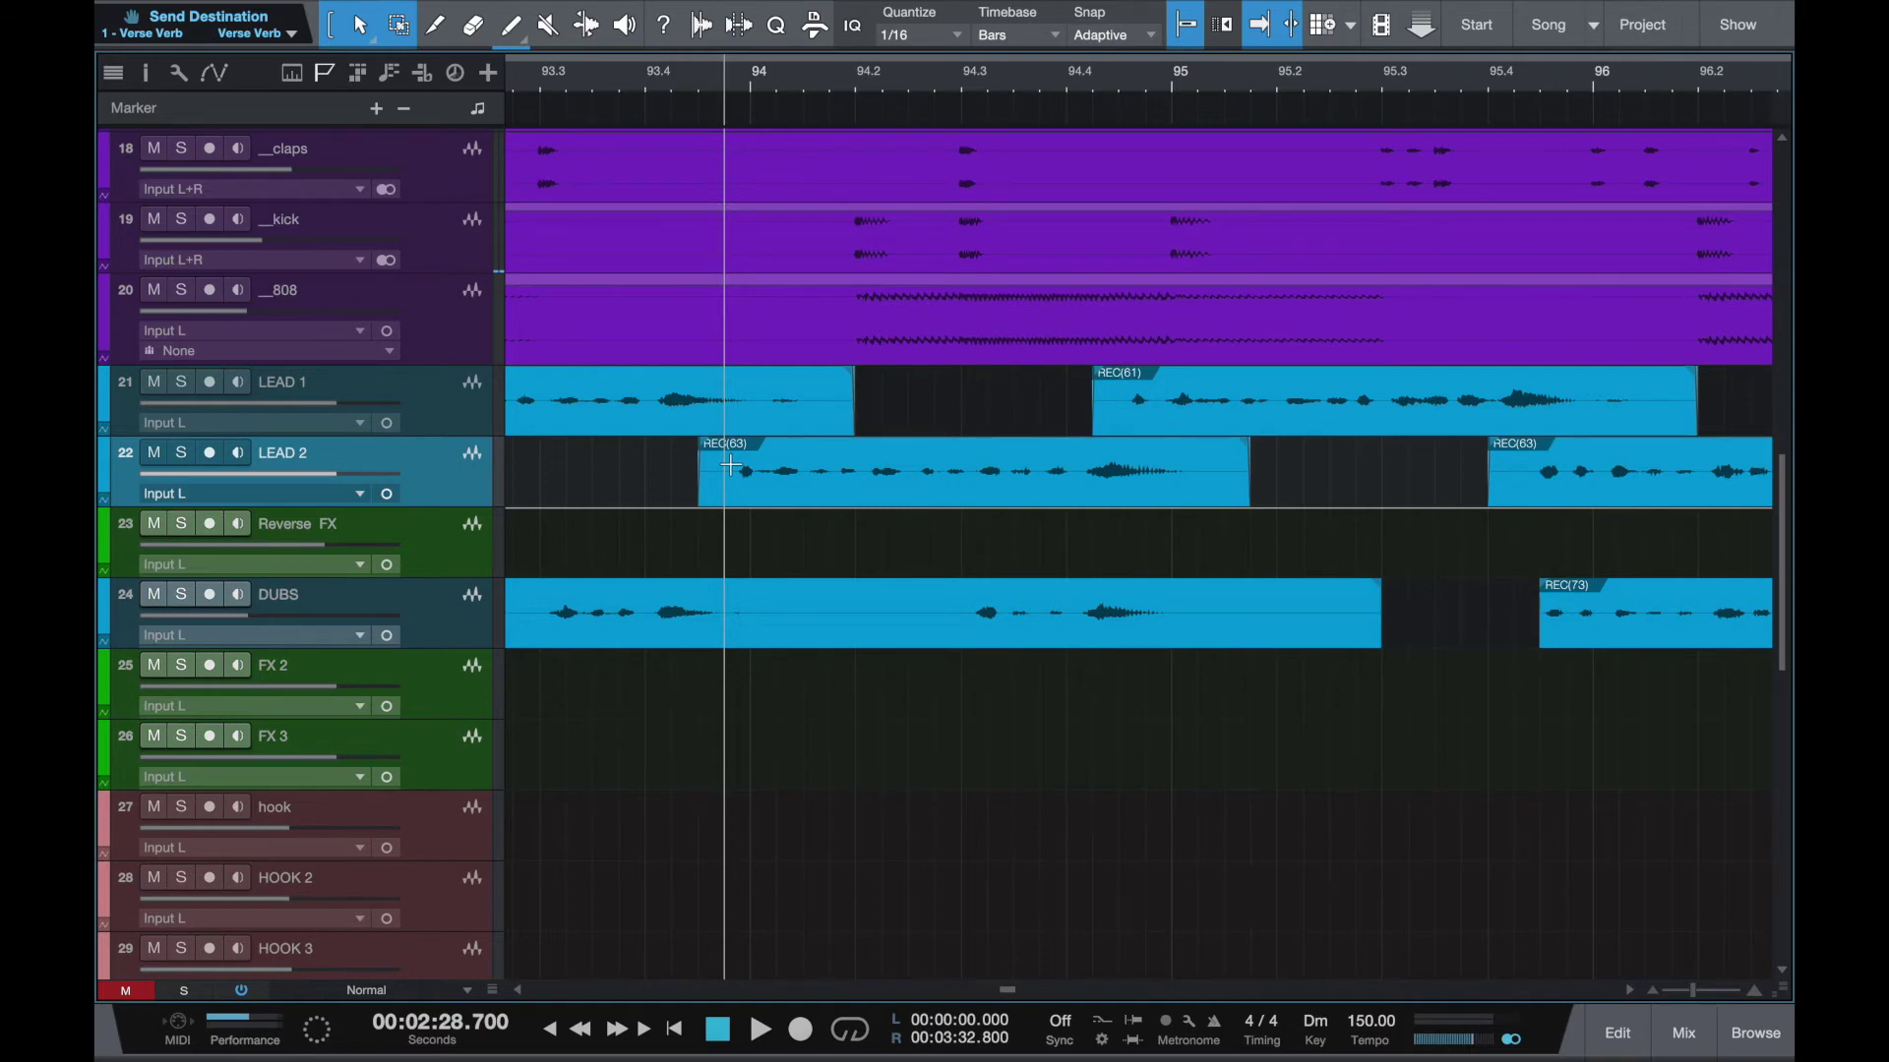
Show the mixer and select the KIL LEAD bus beside the HOOK A and HOOK B buses
left_click(1683, 1033)
scroll(1226, 552, "right", 5)
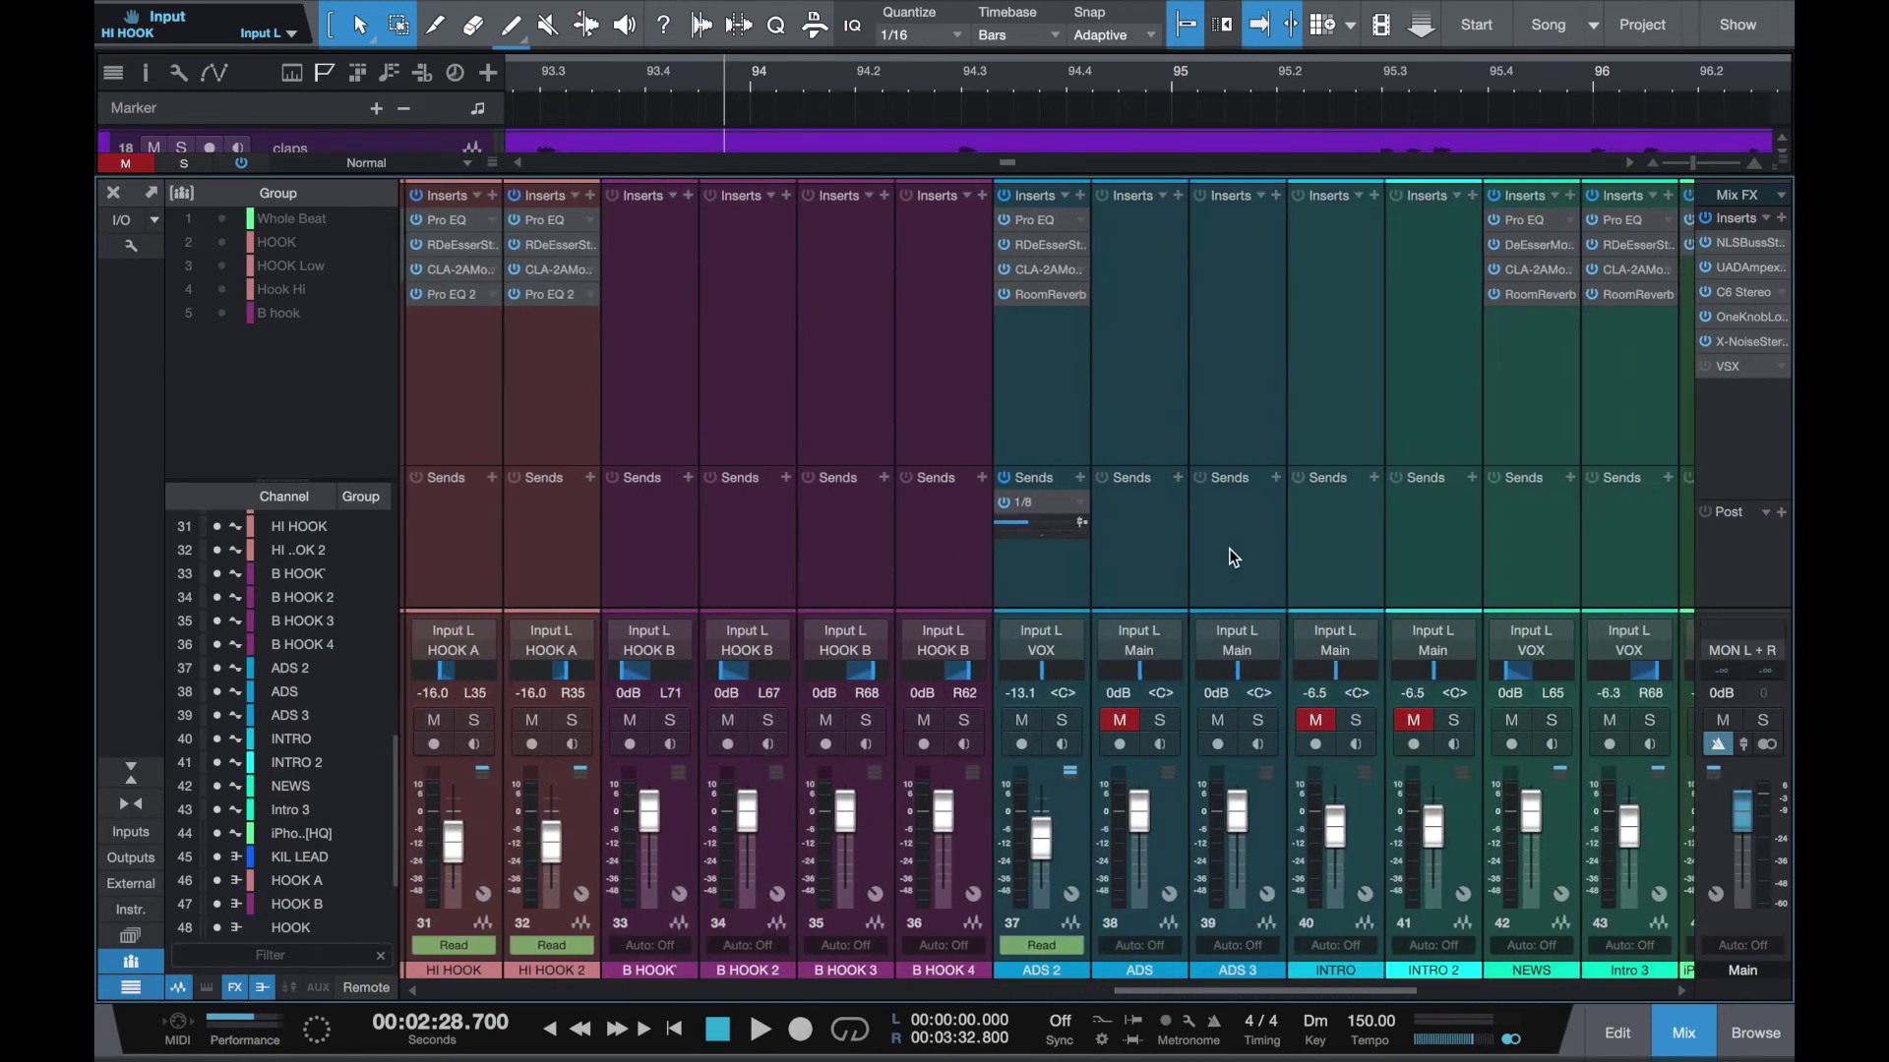
scroll(1489, 493, "right", 5)
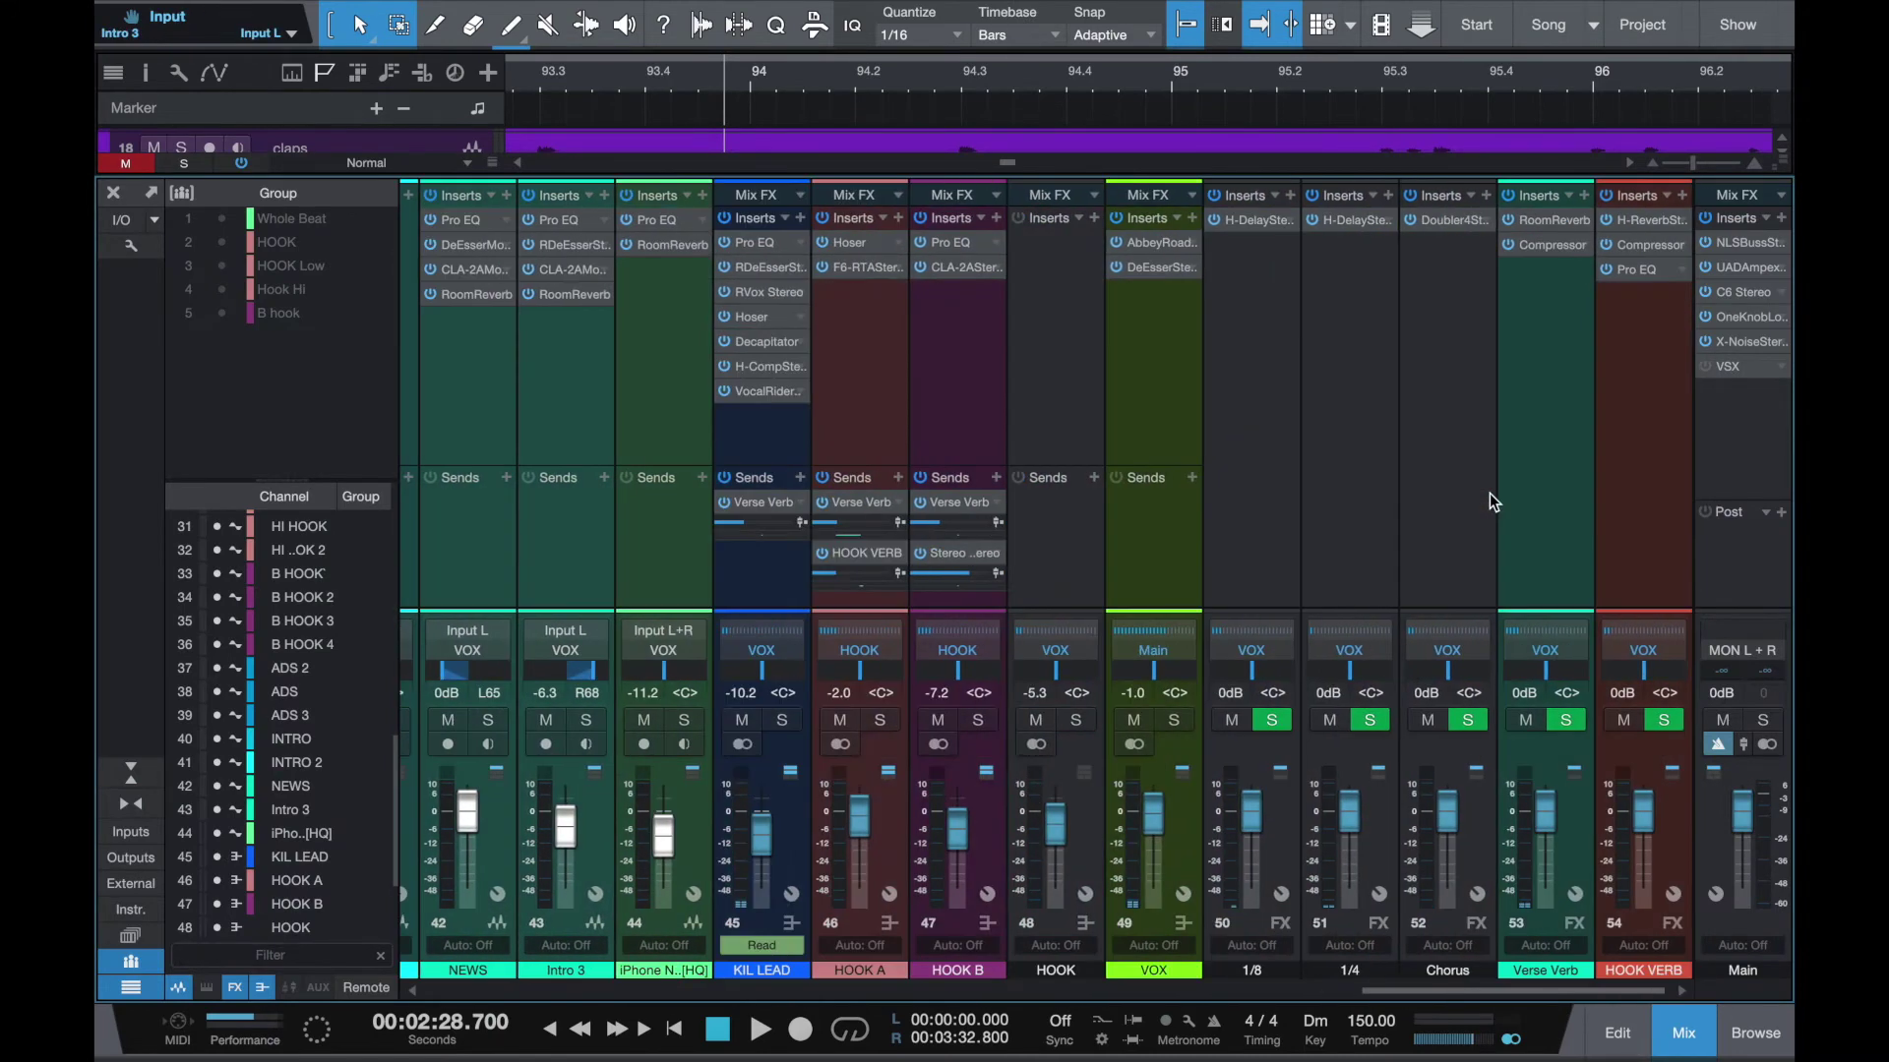
scroll(1489, 493, "left", 2)
left_click(923, 427)
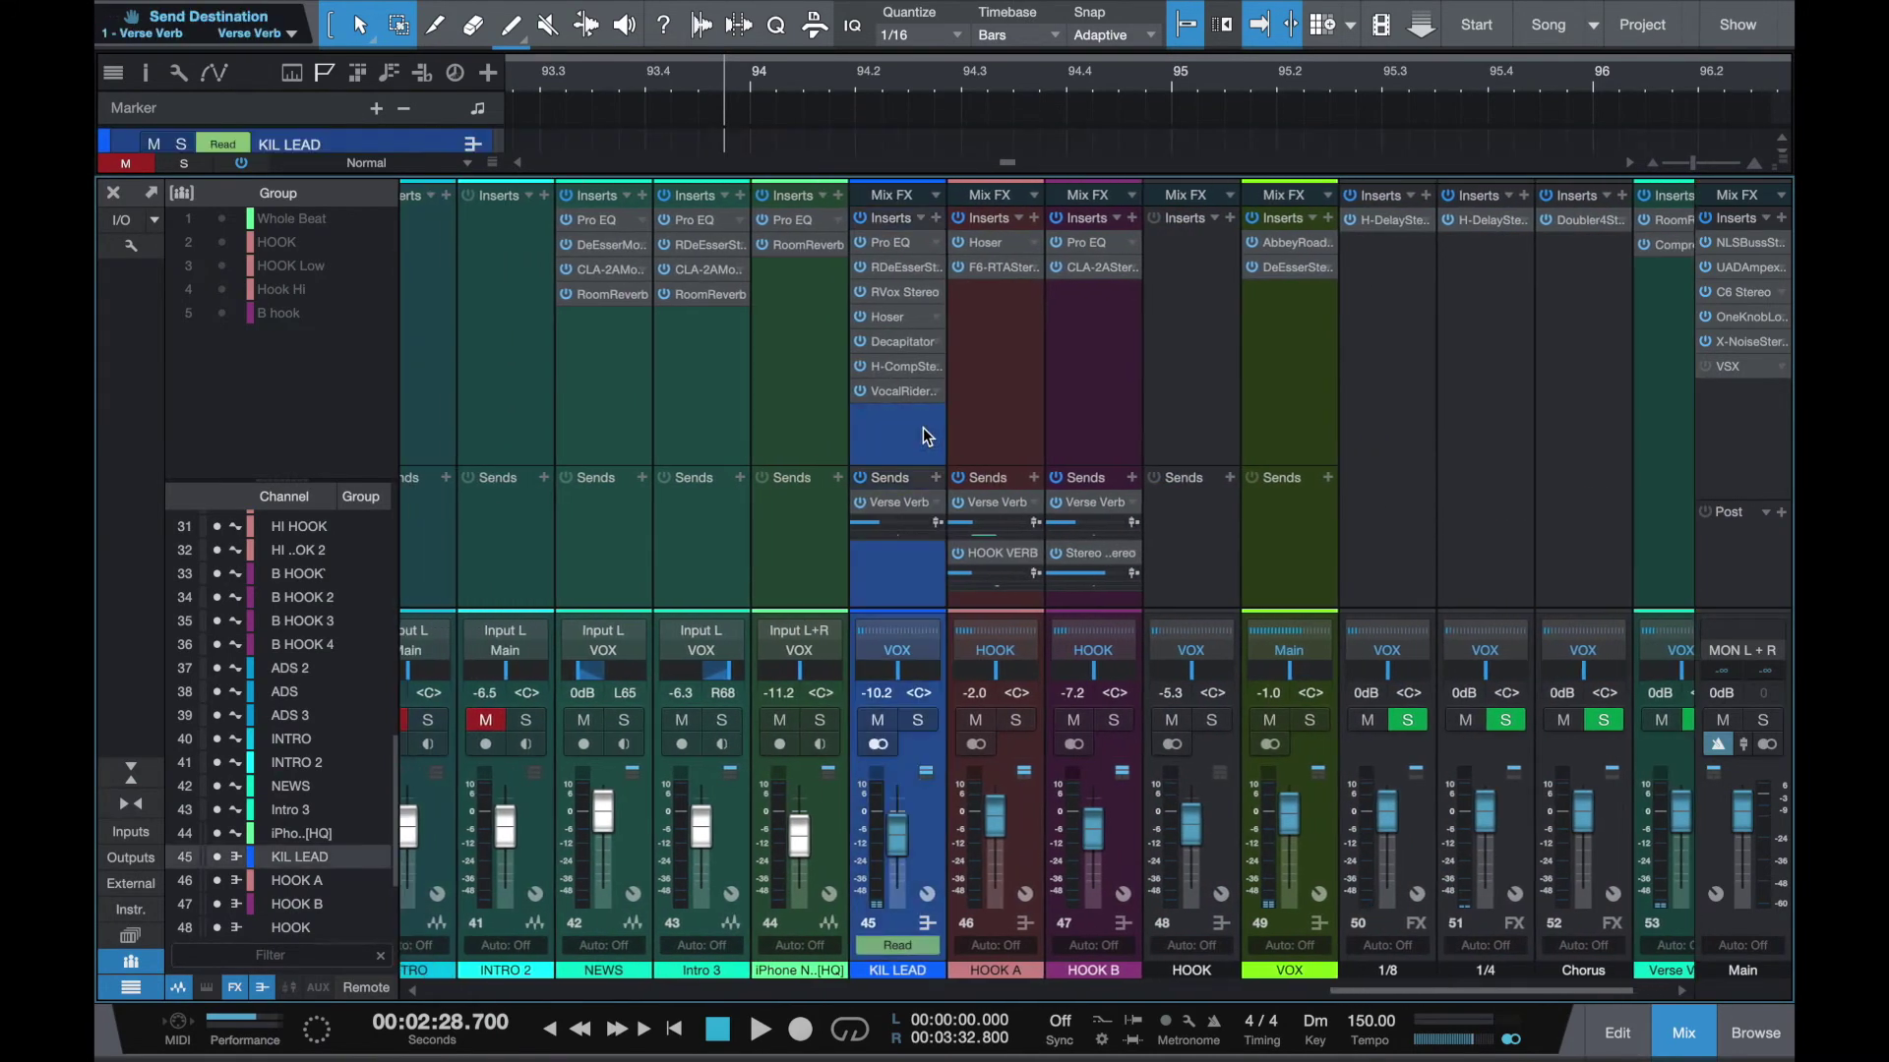
scroll(695, 393, "left", 3)
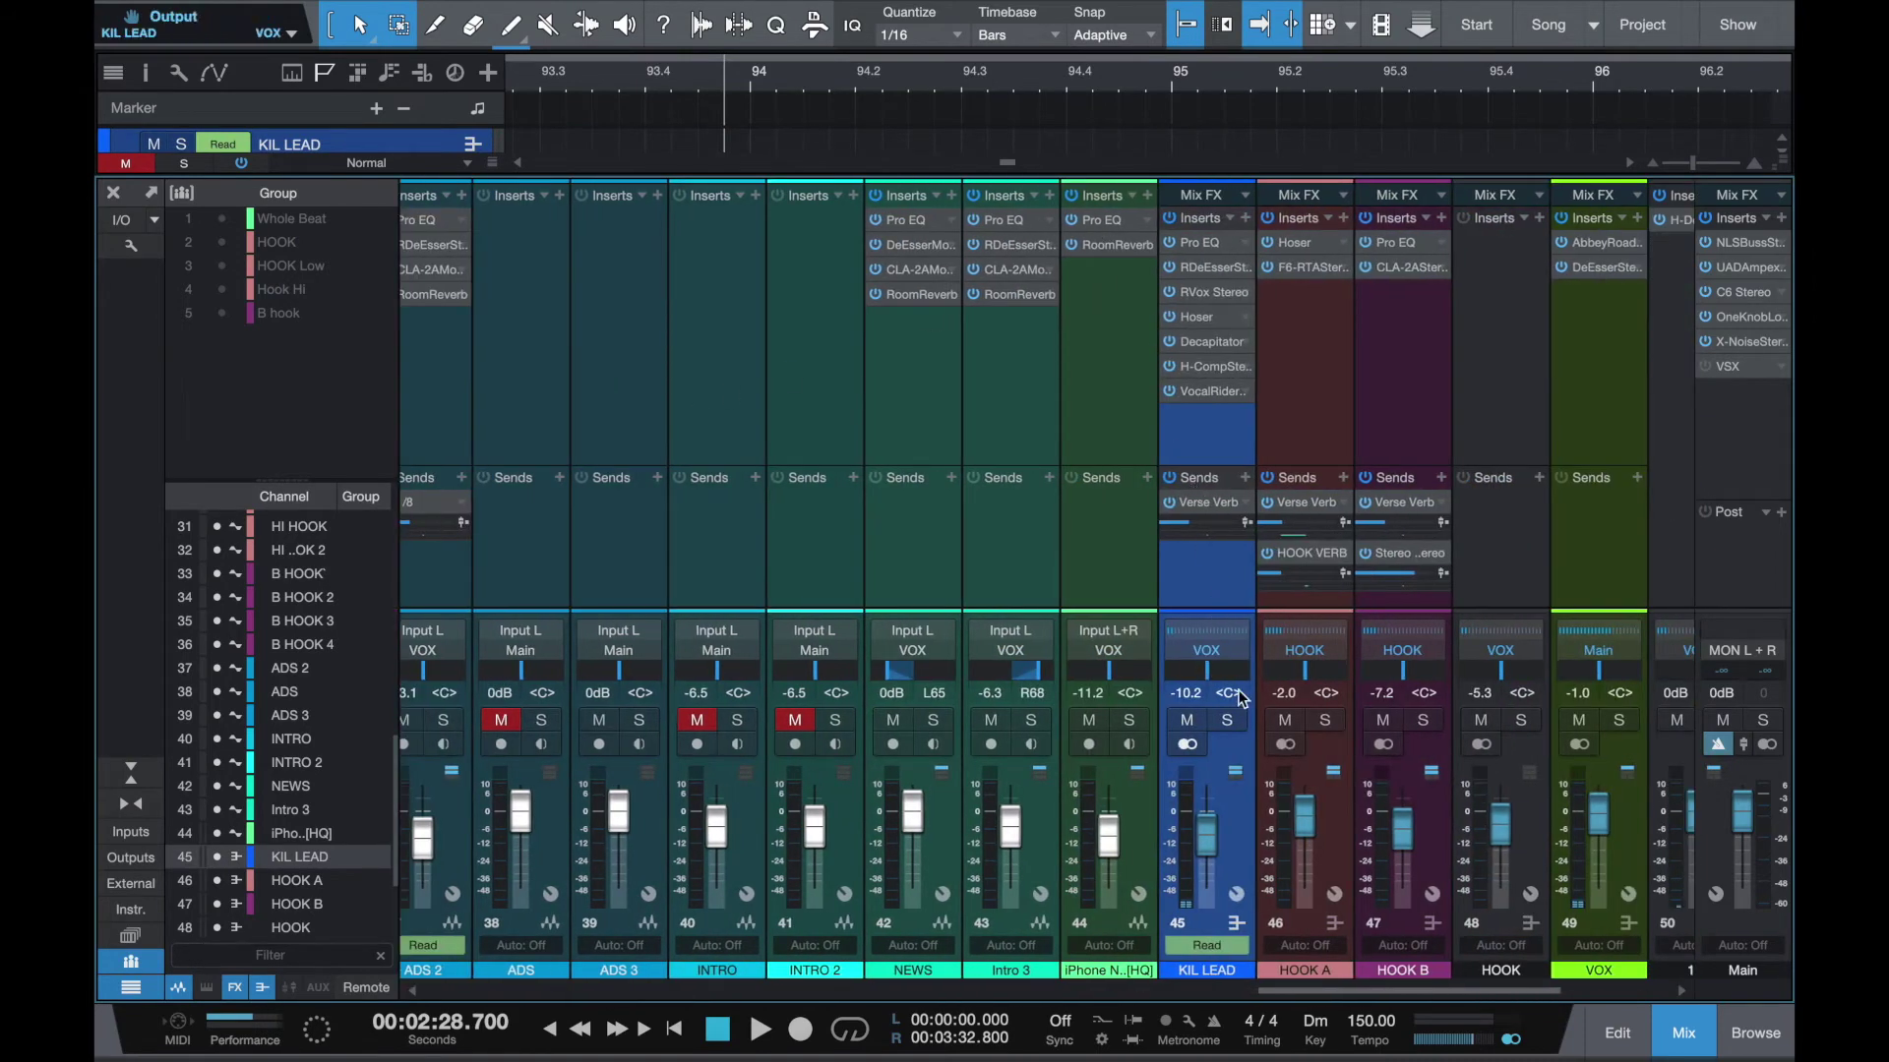
Hide the mixer and examine the lead vocal clips around bar 94, both up close and across the whole song
left_click(1694, 1035)
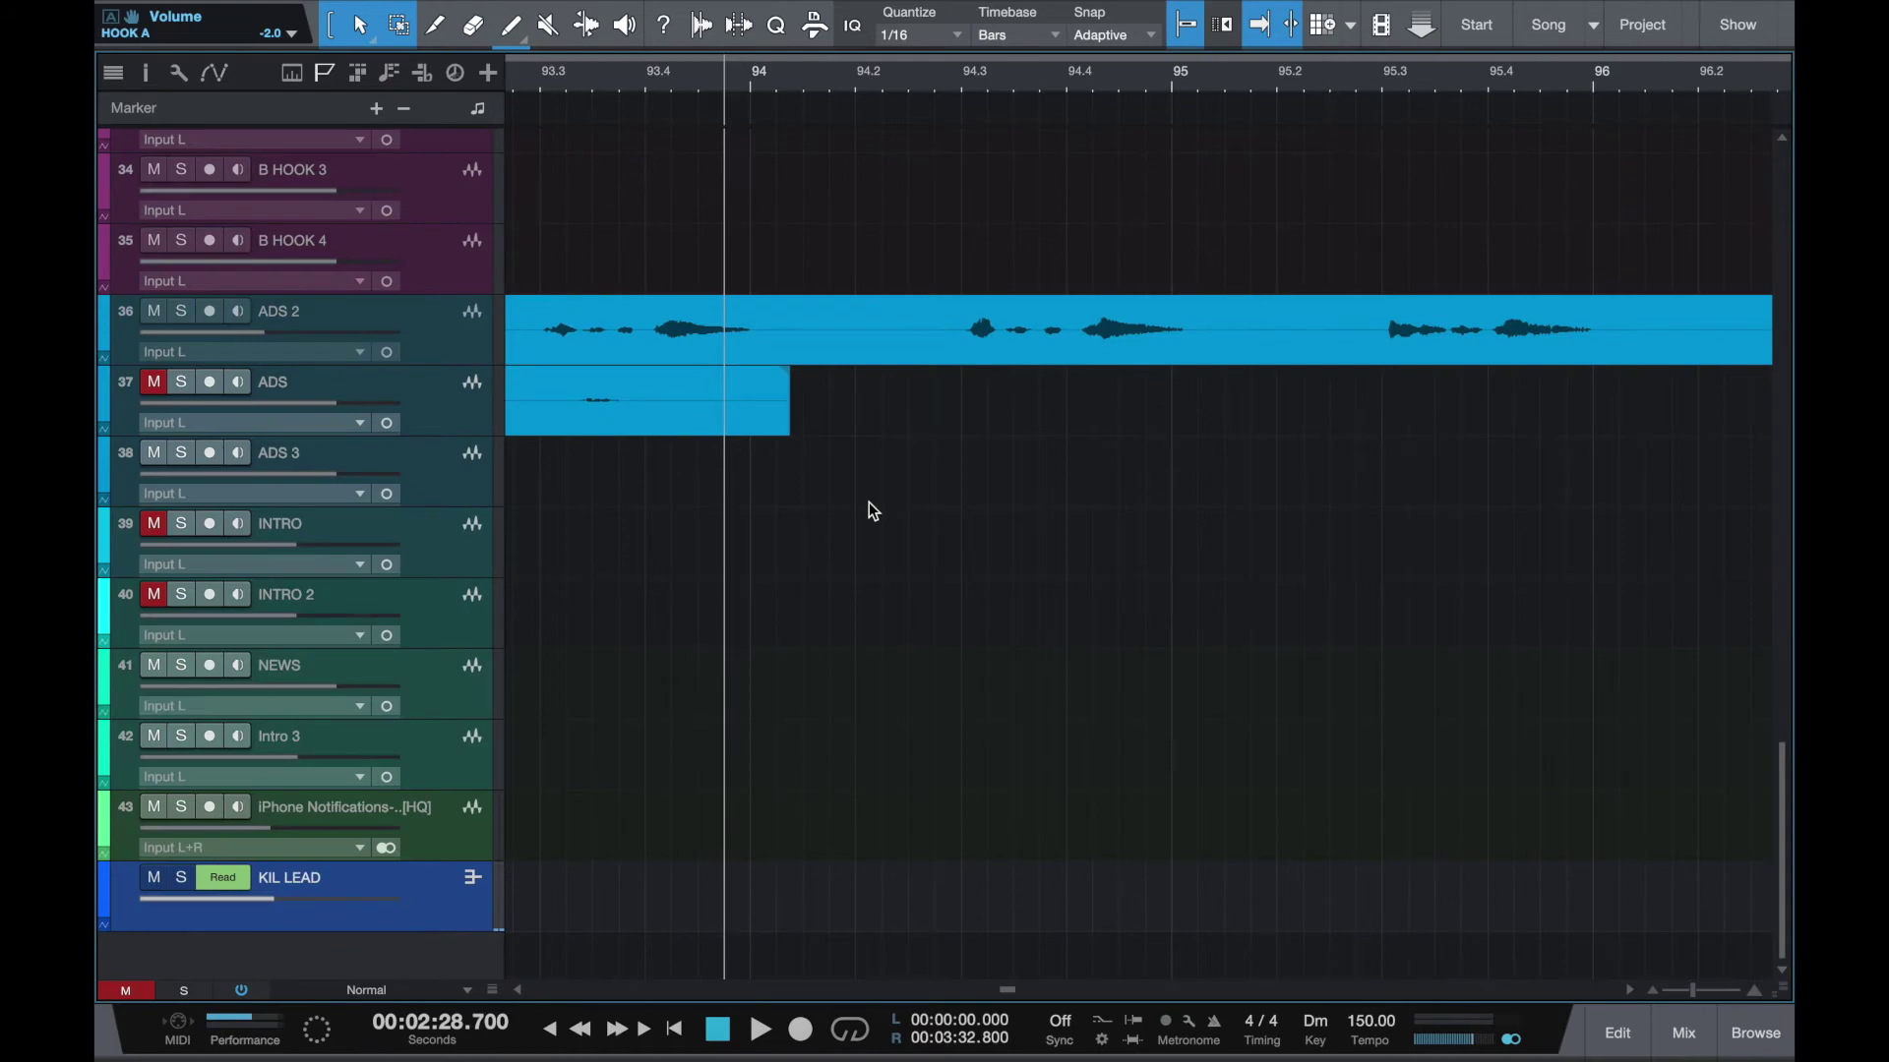
scroll(870, 502, "down", 8)
scroll(864, 515, "left", 10)
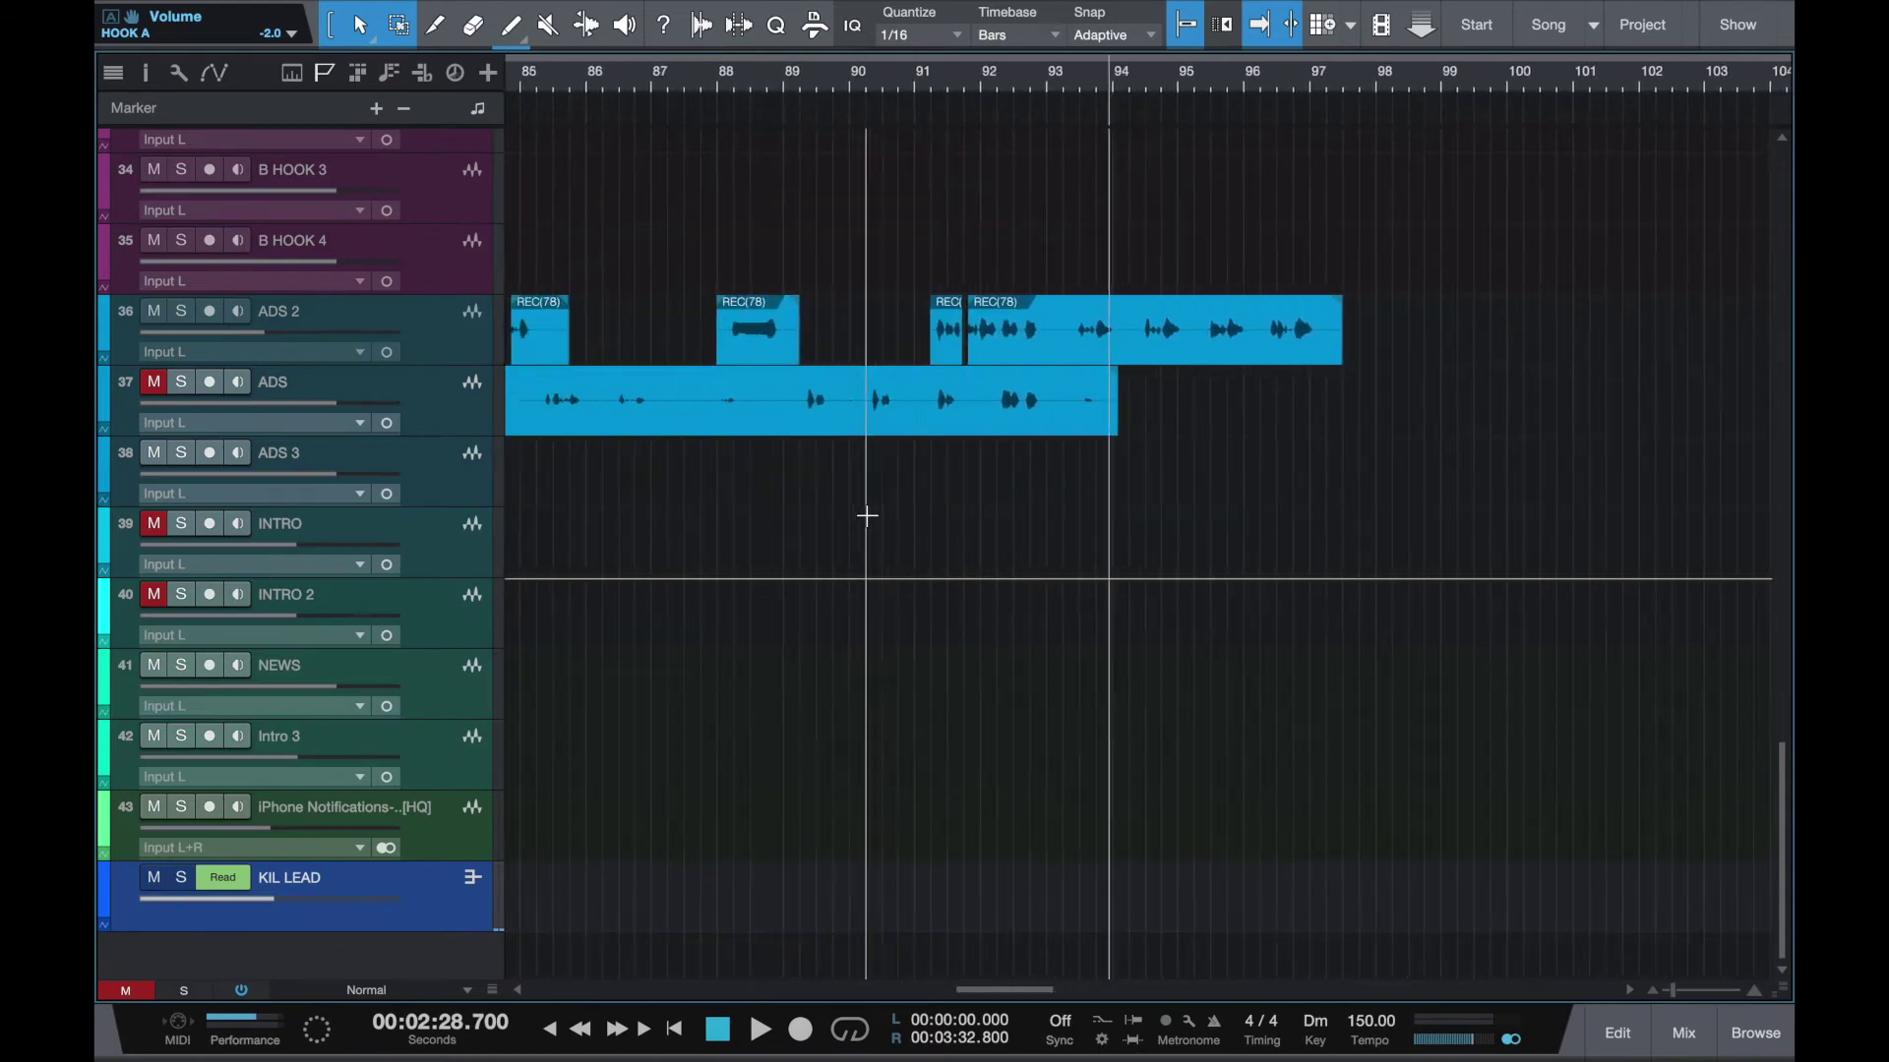
scroll(1286, 469, "right", 5)
scroll(1287, 469, "up", 4)
scroll(1287, 469, "up", 10)
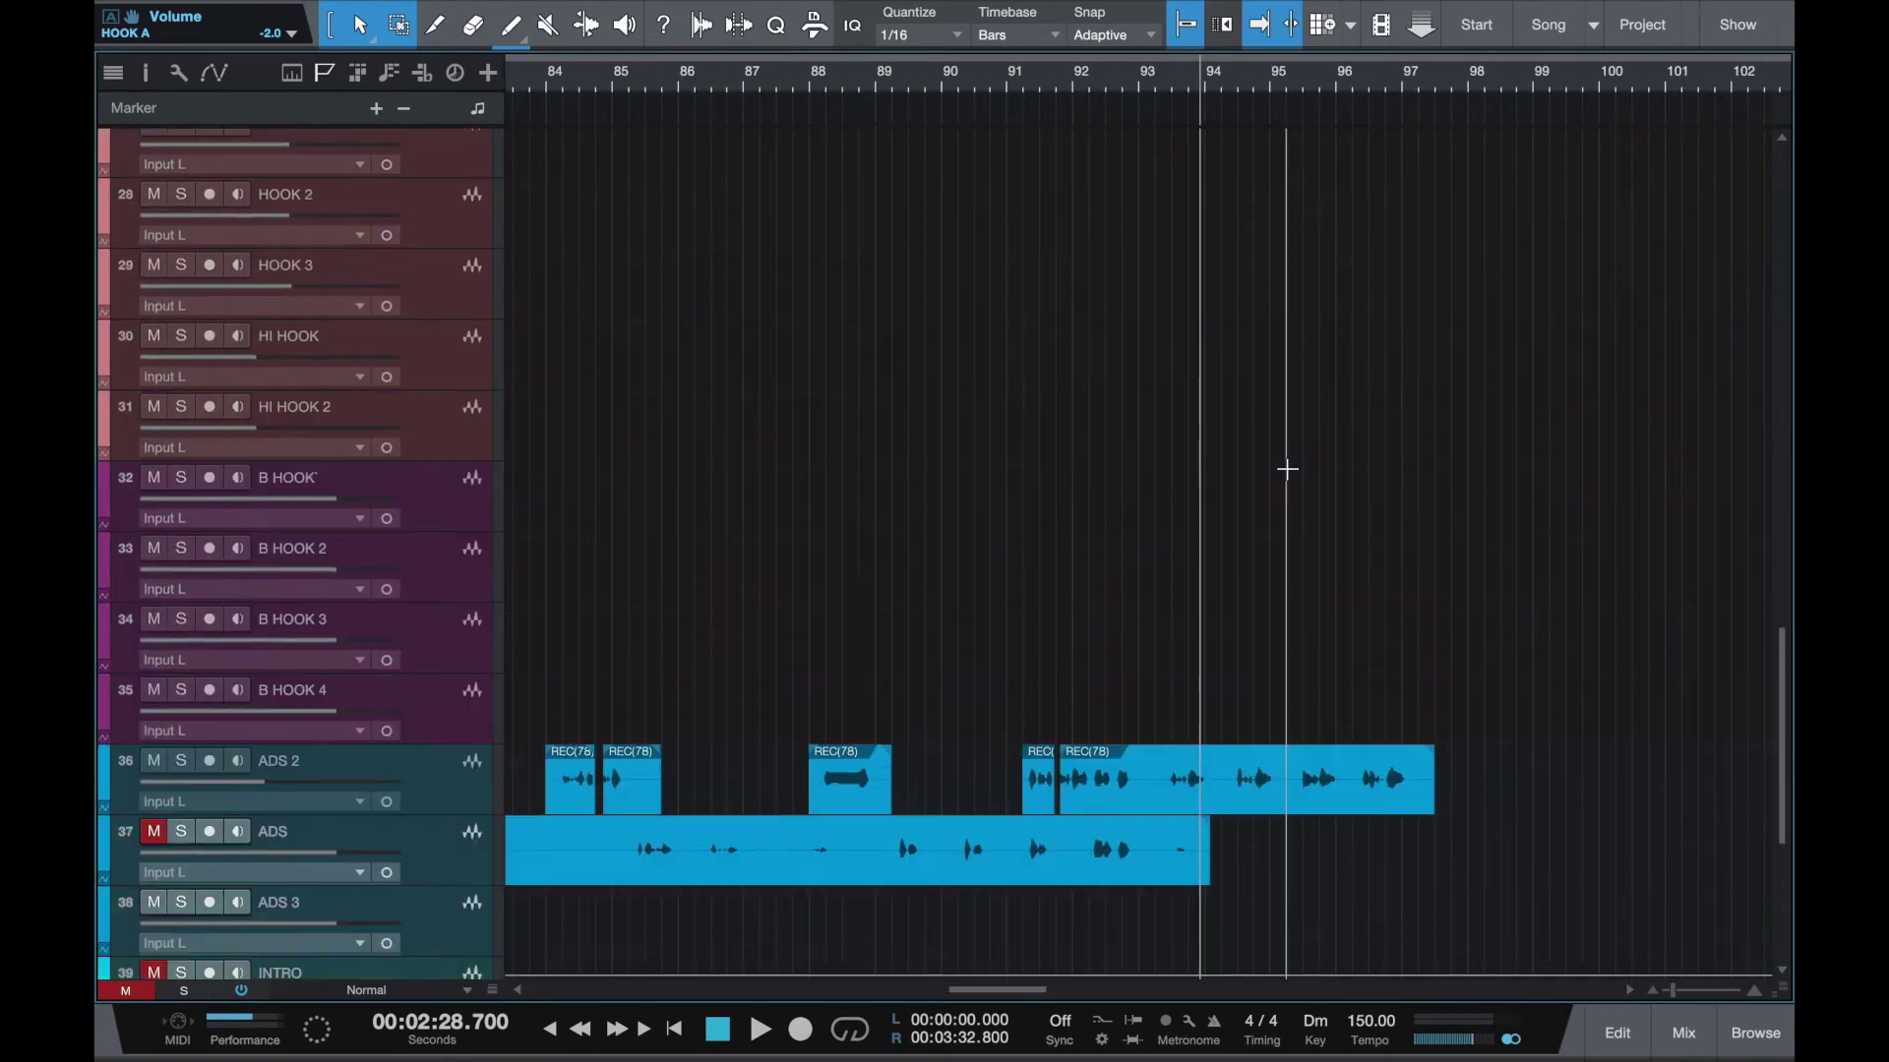
scroll(1212, 299, "up", 10)
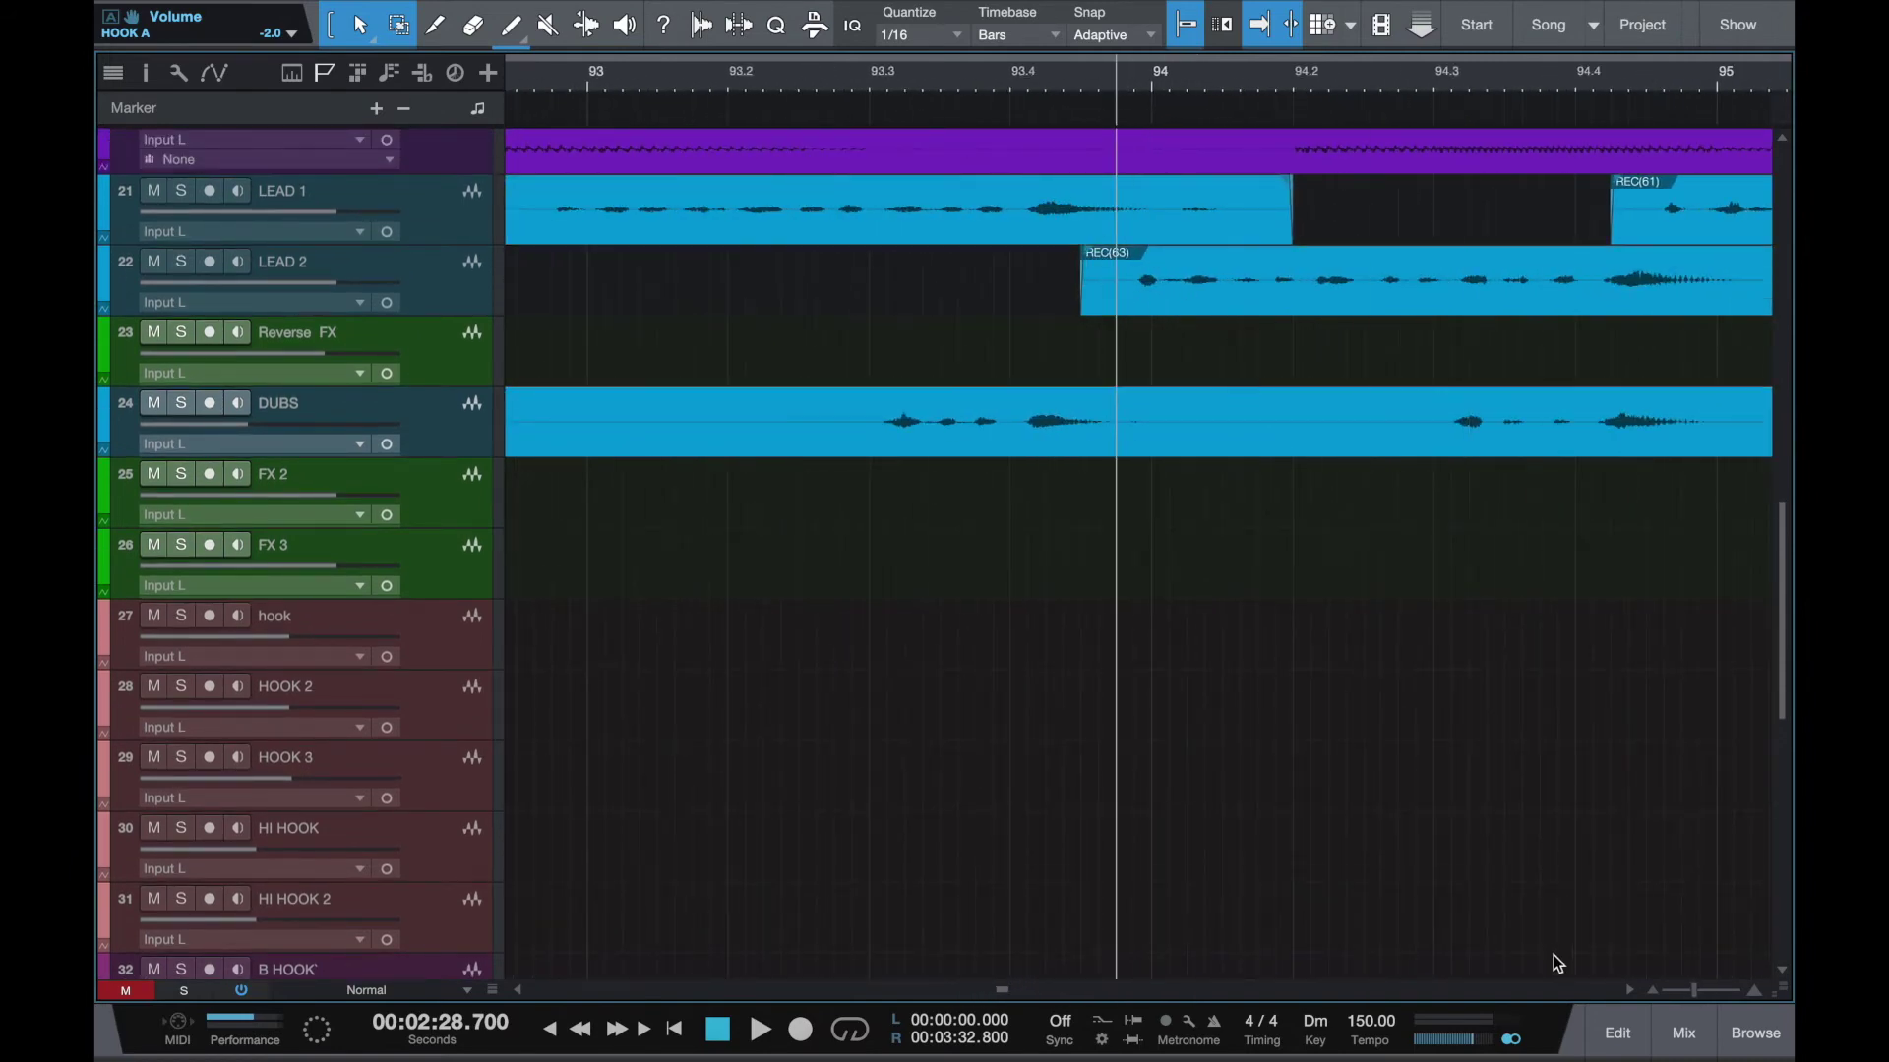
scroll(1517, 706, "down", 10)
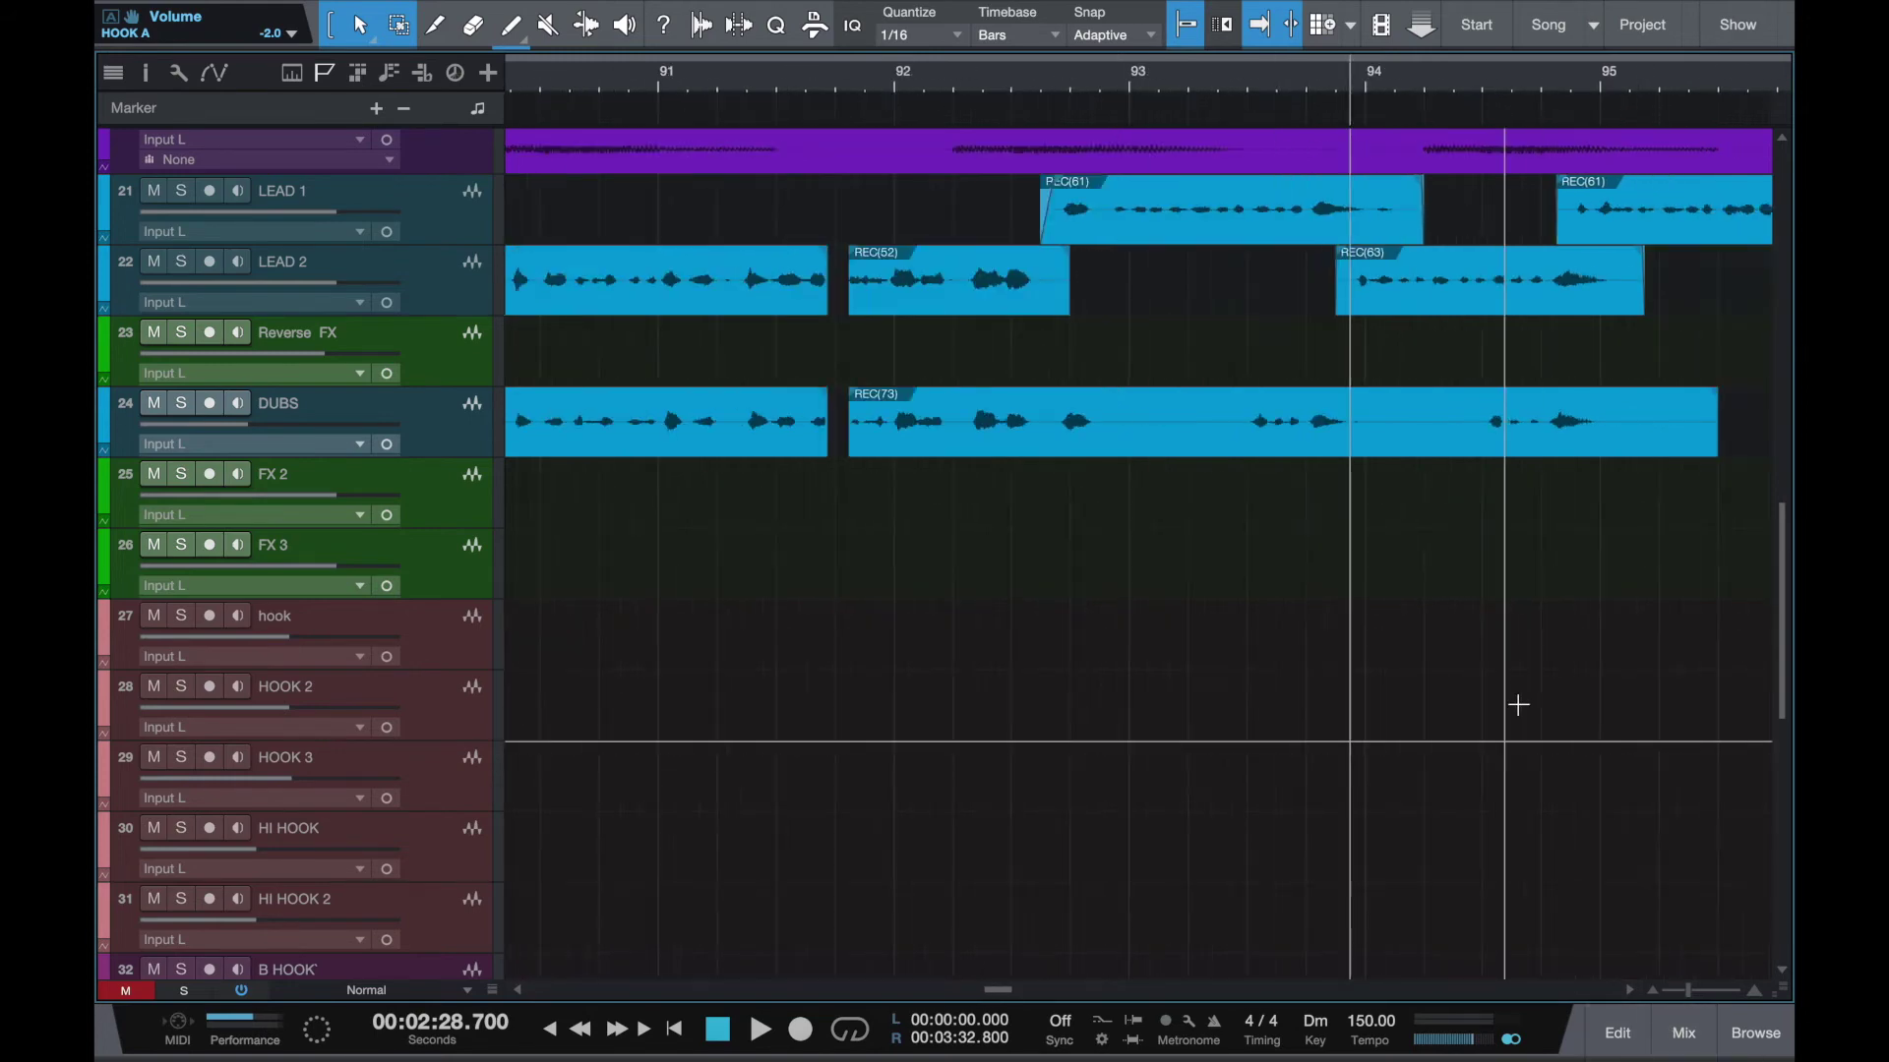
scroll(1518, 705, "down", 6)
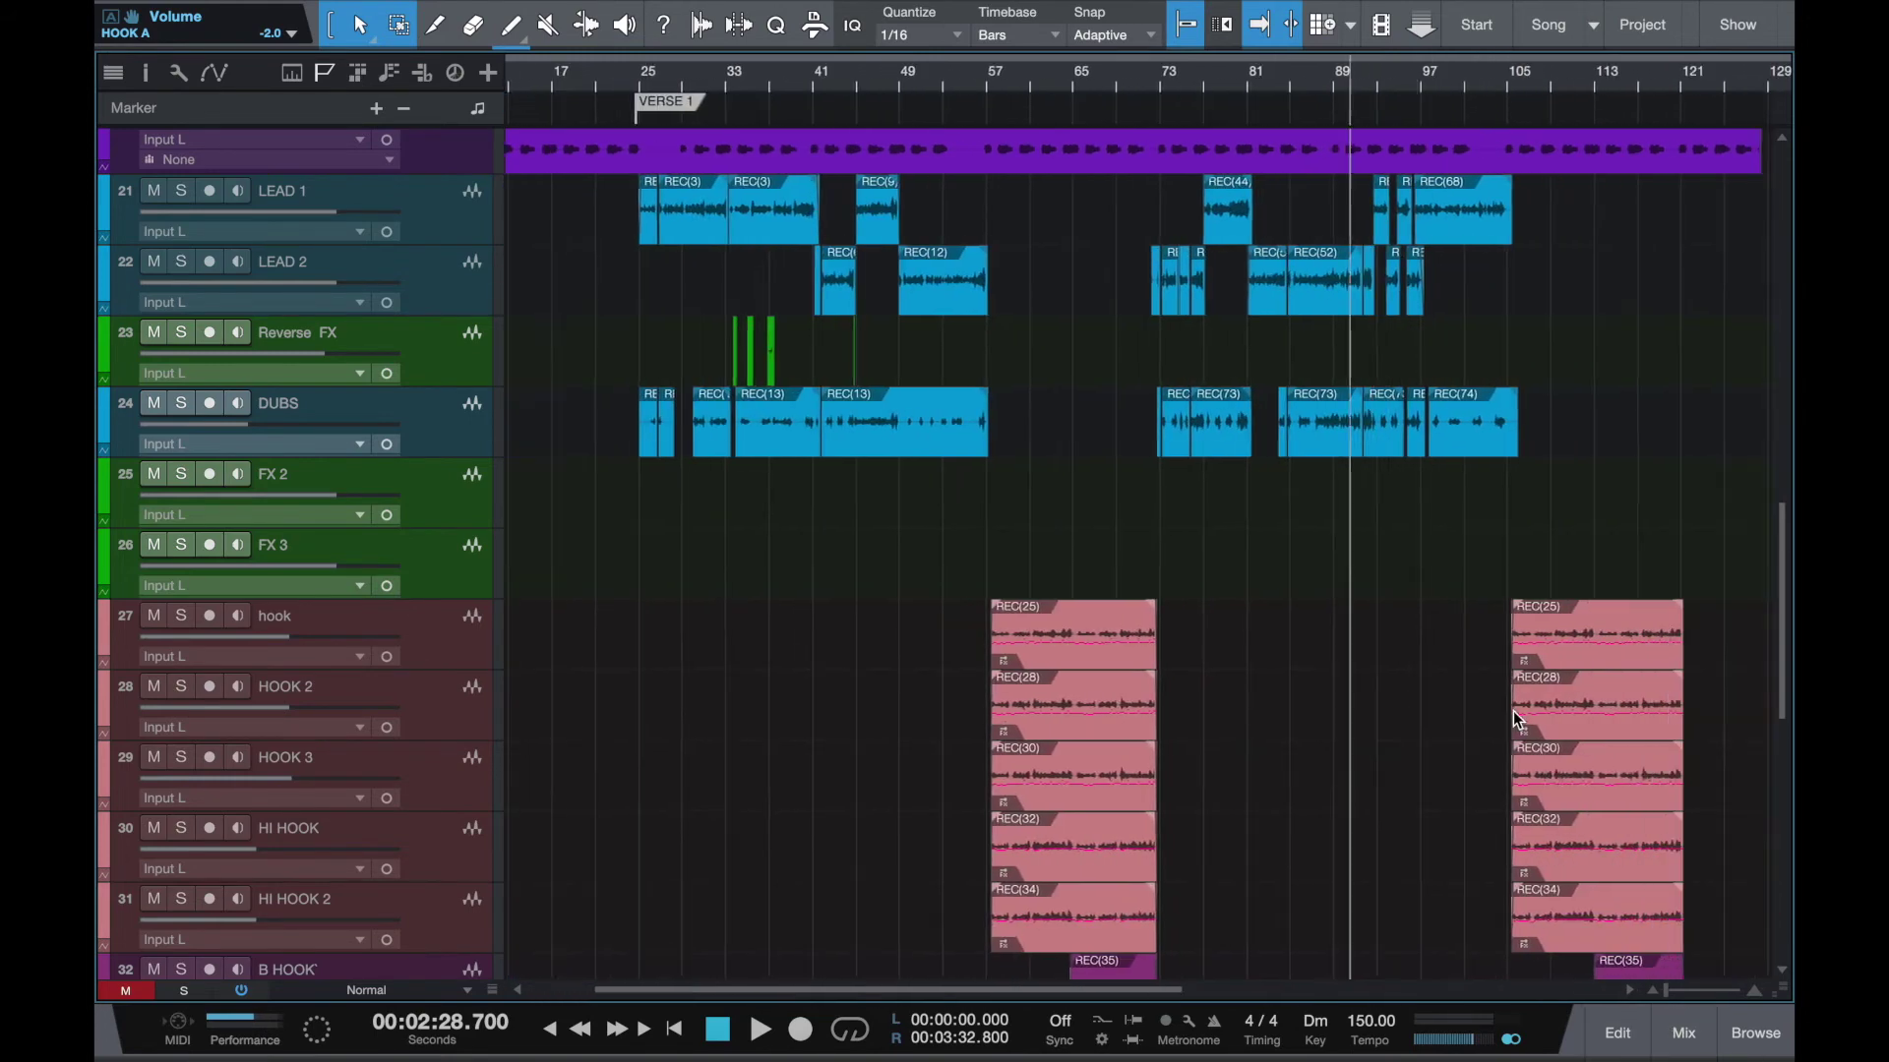
Check the vocal buses in the mixer, then set the playback position and loop range to LEAD 1's clip from 2:26.600 to 2:29.200
left_click(1683, 1033)
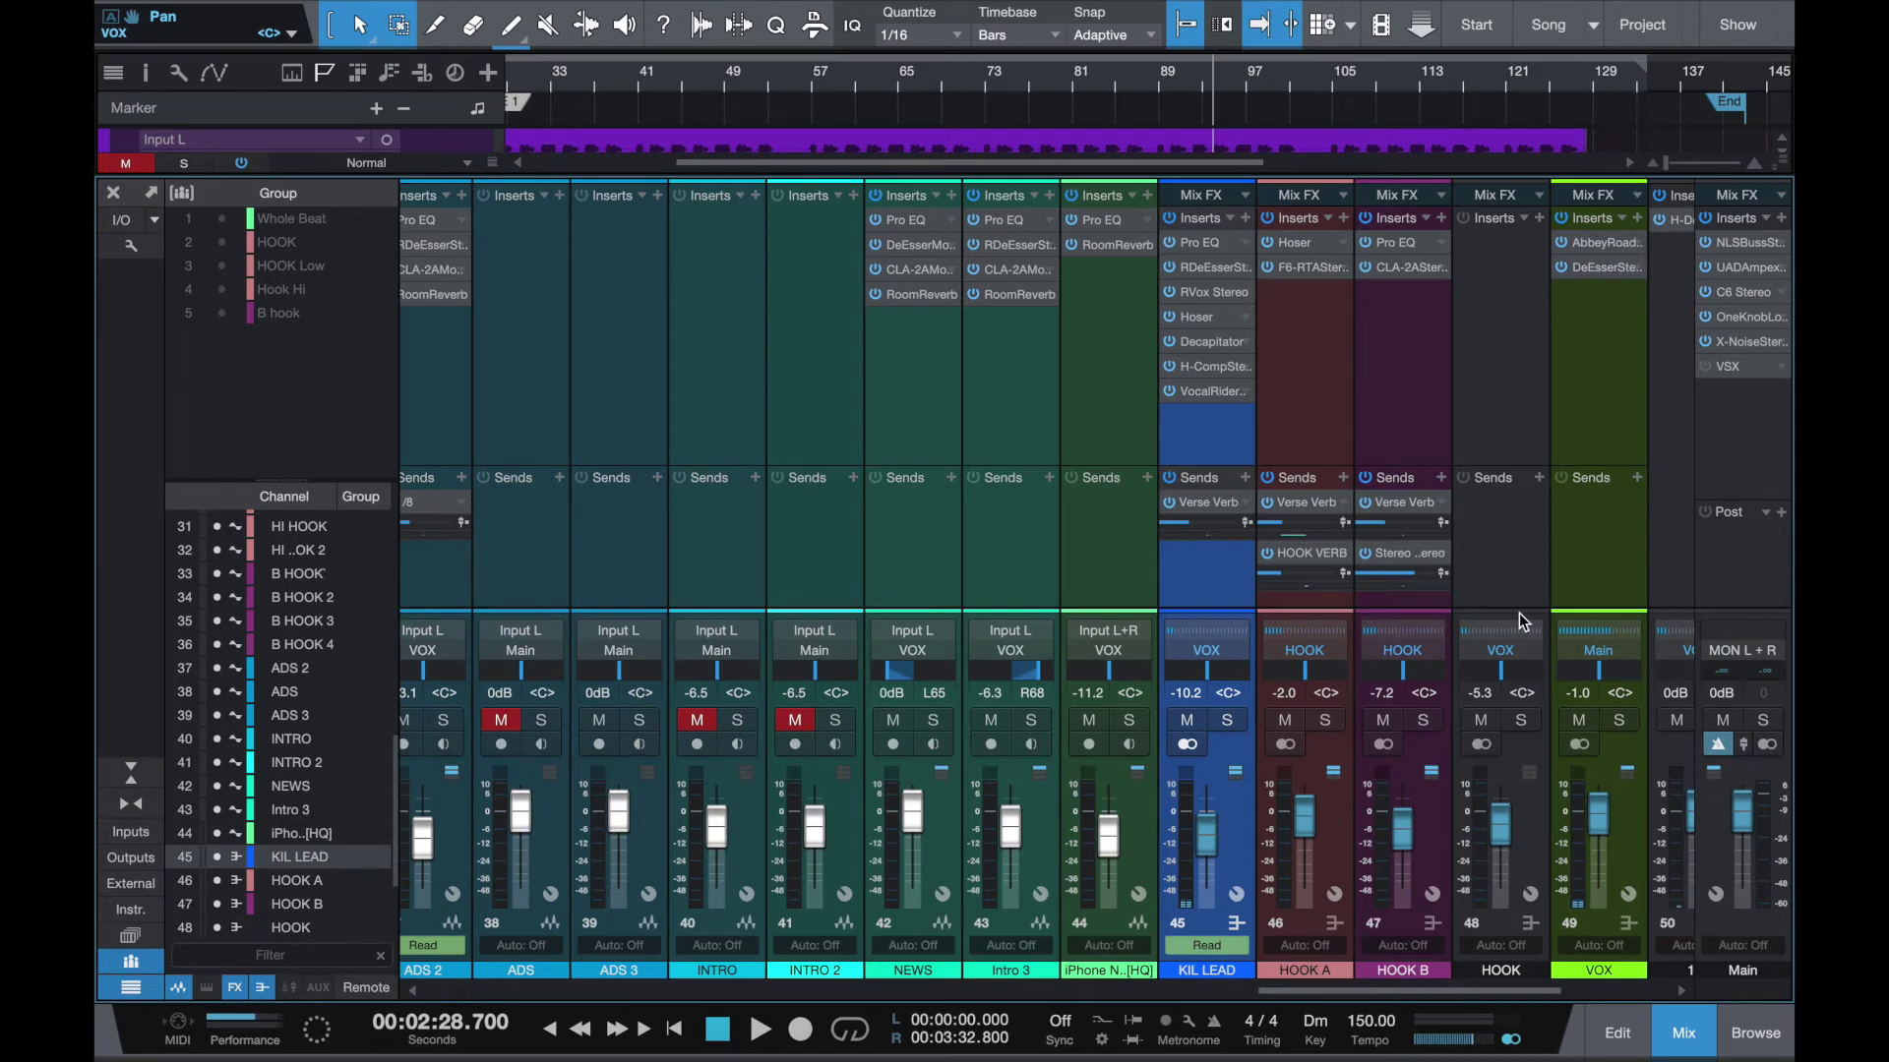
left_click(1692, 1040)
scroll(1292, 510, "up", 5)
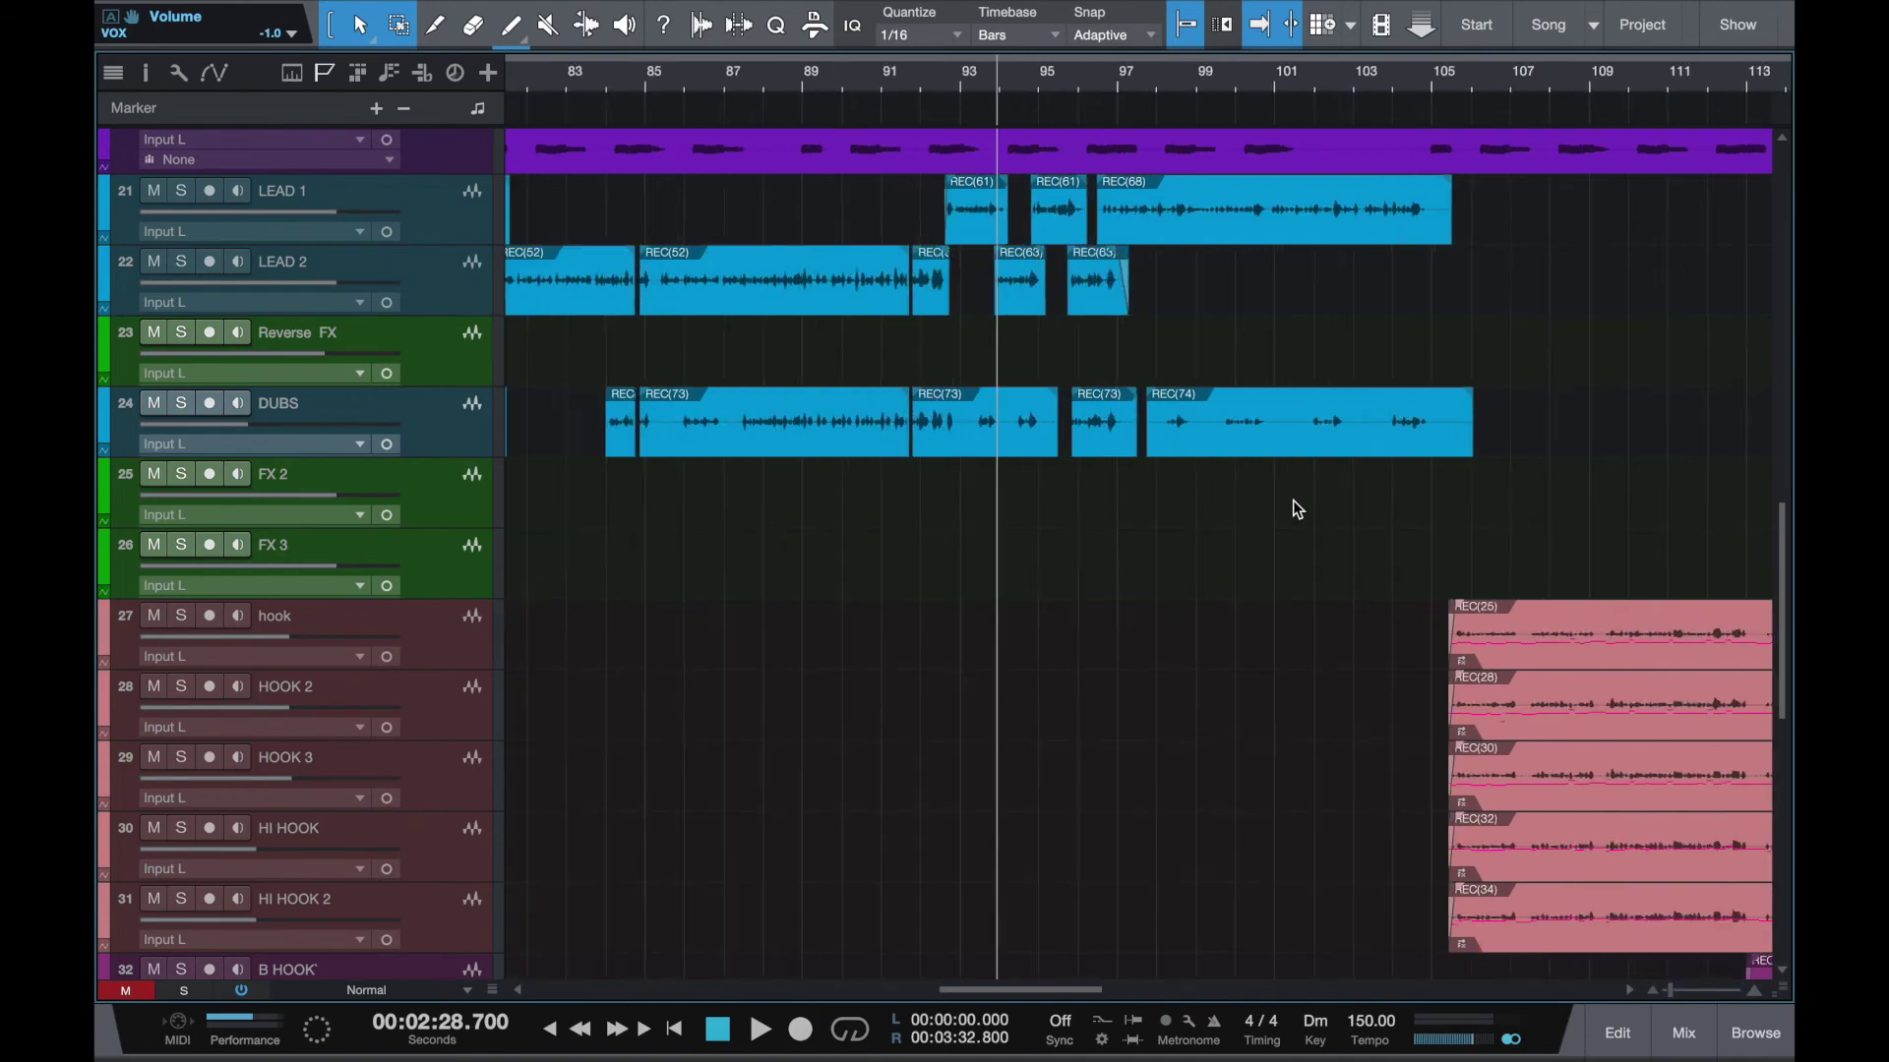
left_click(1051, 226)
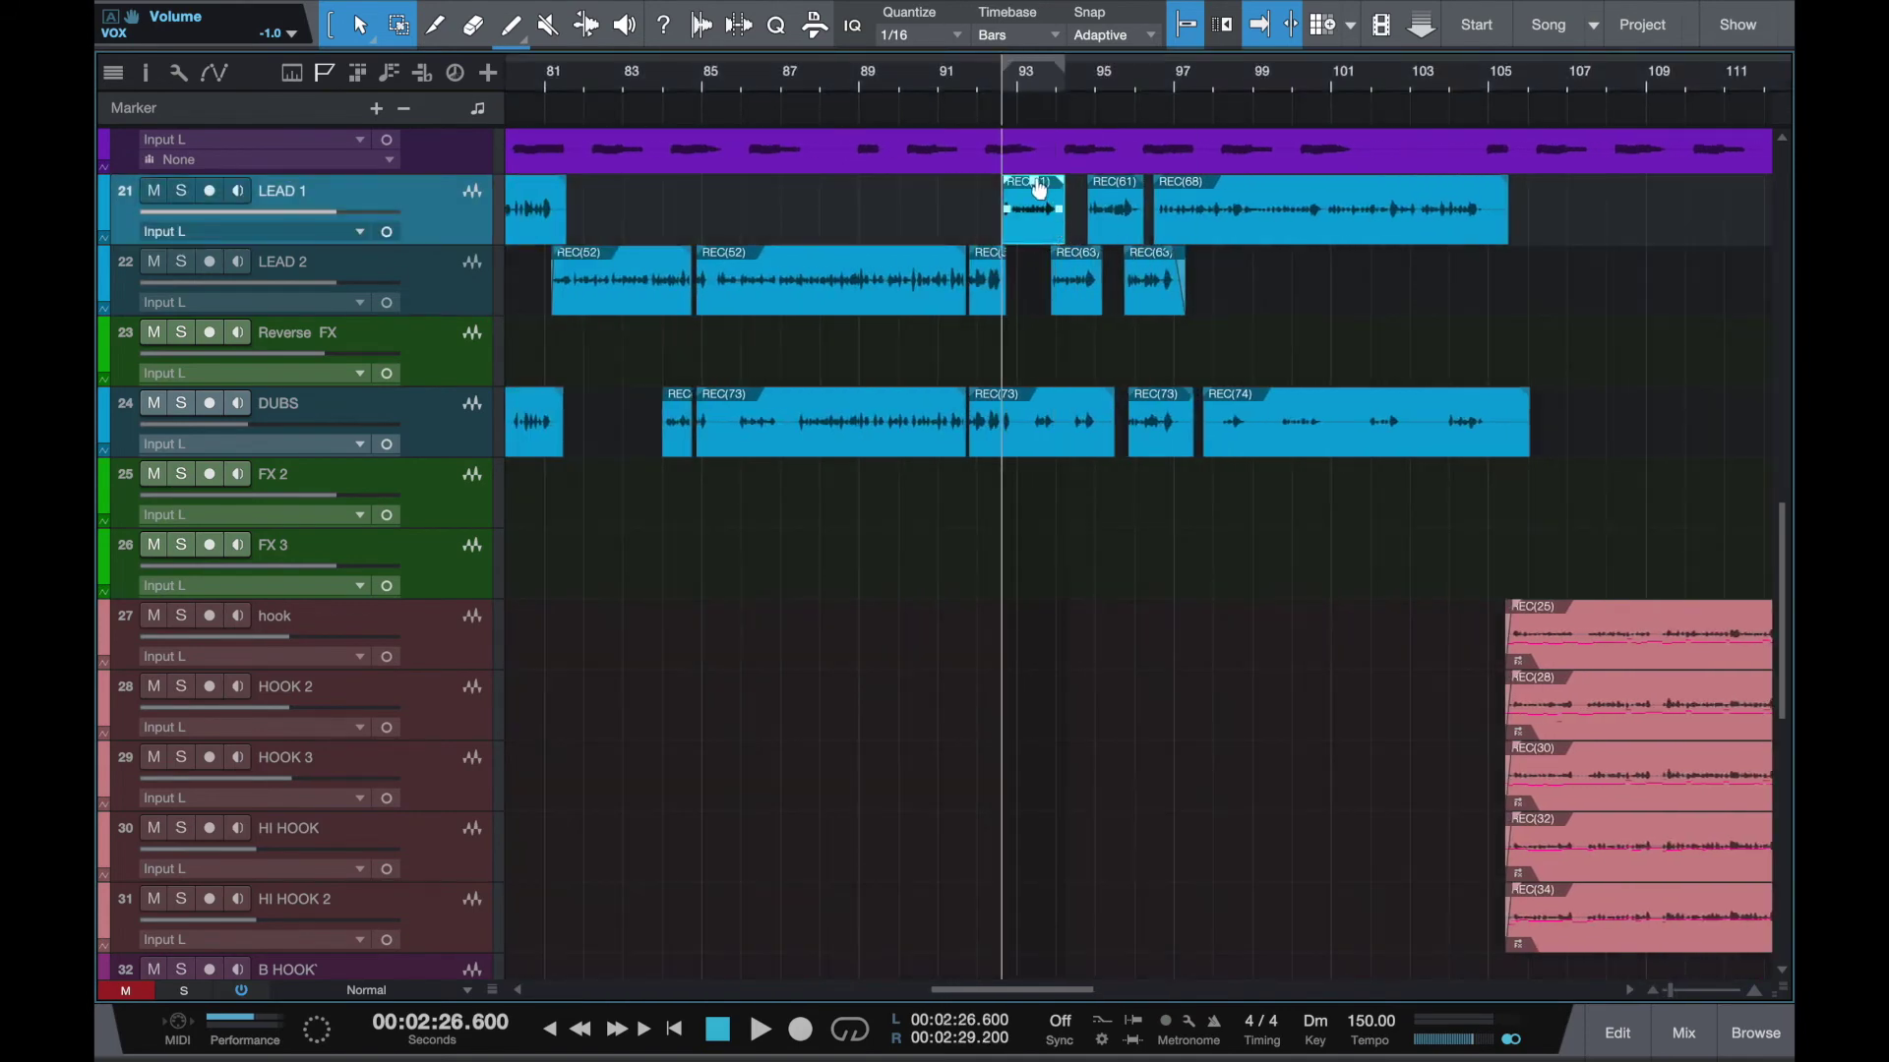
mouse_move(1038, 189)
left_mouse_down()
mouse_move(1033, 219)
mouse_move(1035, 189)
left_mouse_up()
Show the mixer, bring the hook channels into view, and reduce the mixer's height to reveal more of the arrangement
left_click(1685, 1036)
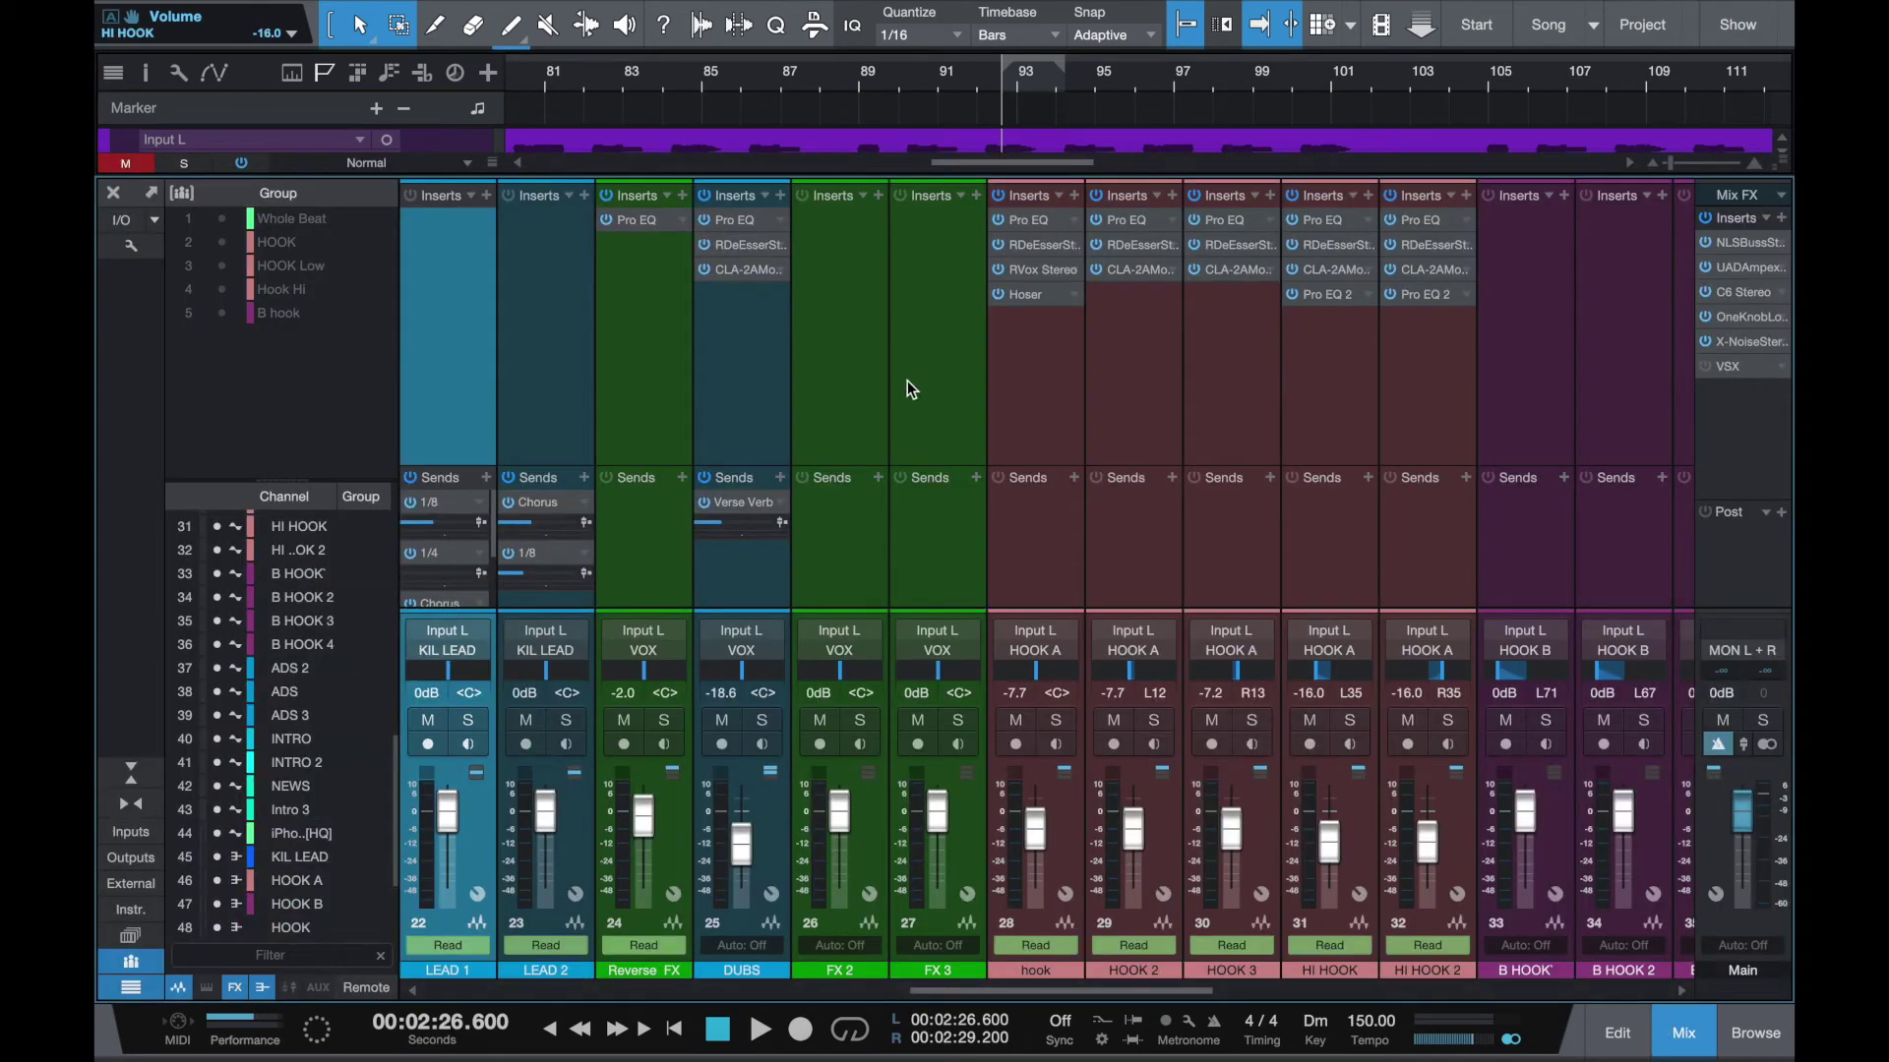
scroll(907, 384, "left", 10)
scroll(907, 384, "right", 12)
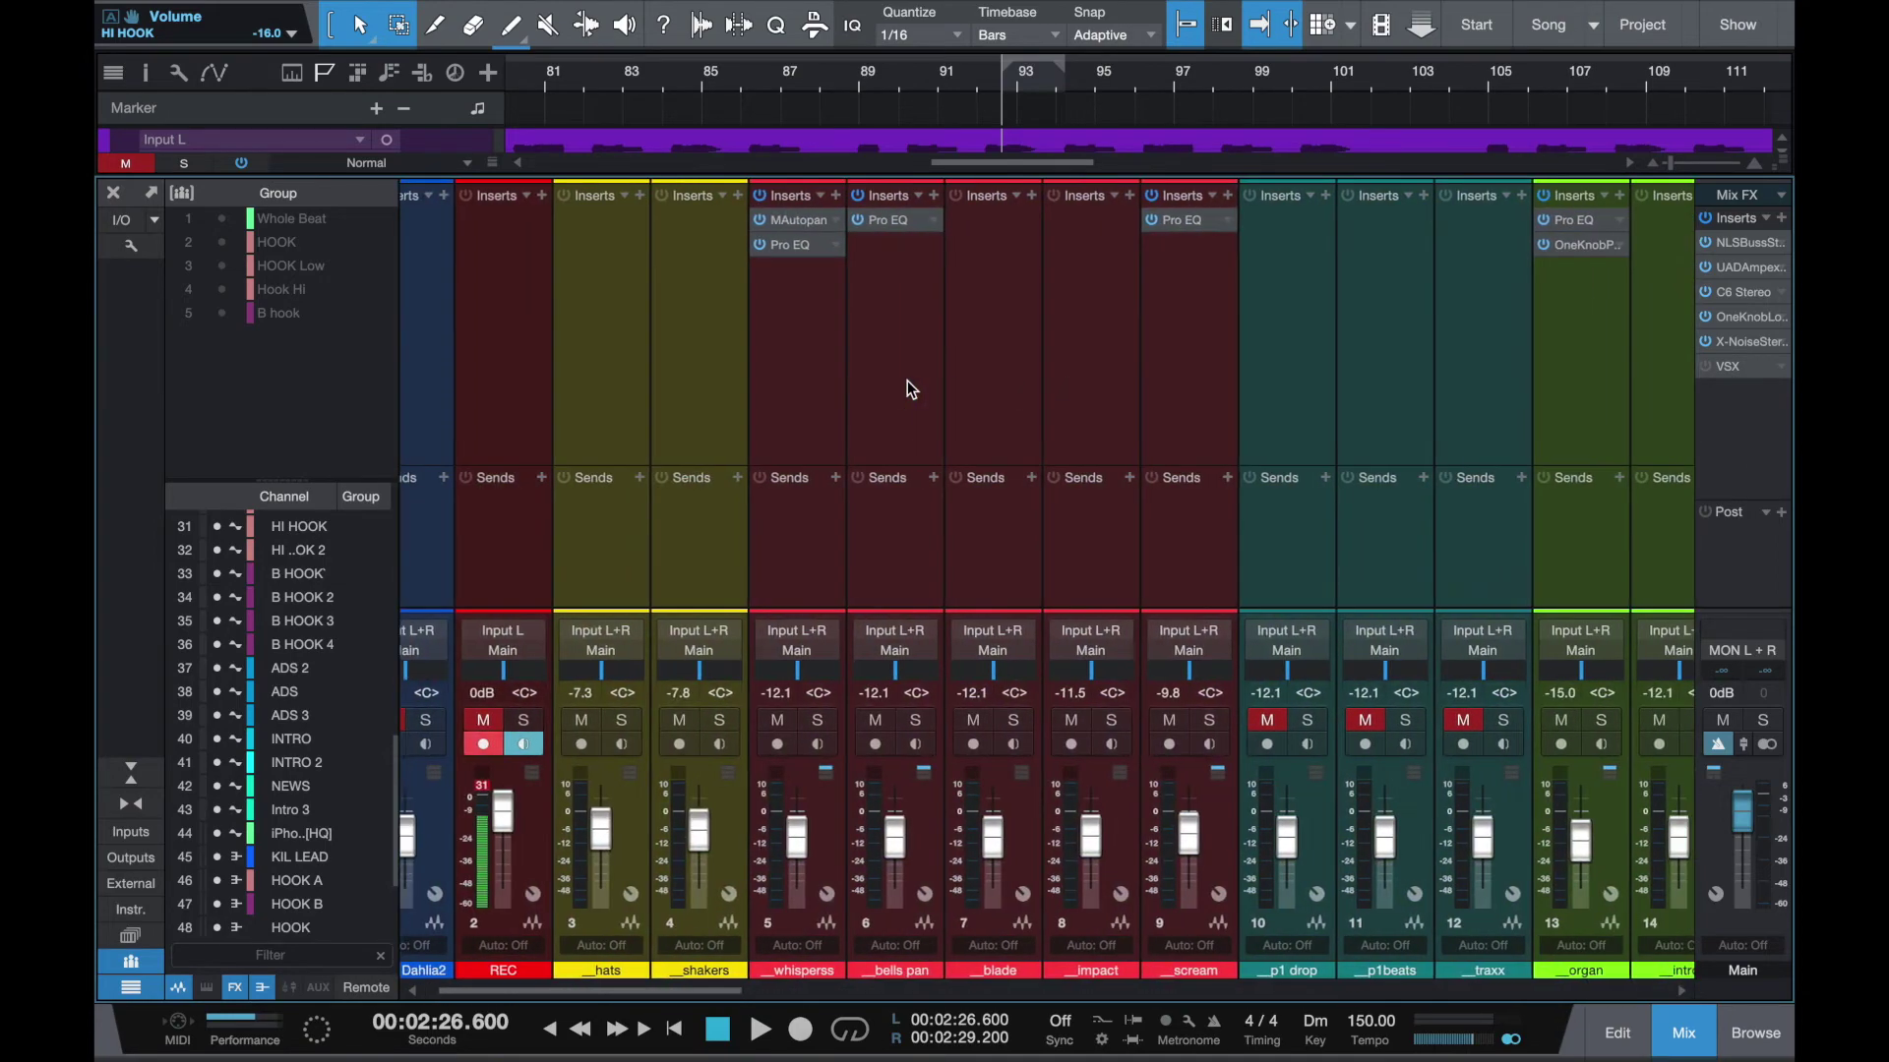
scroll(907, 381, "right", 2)
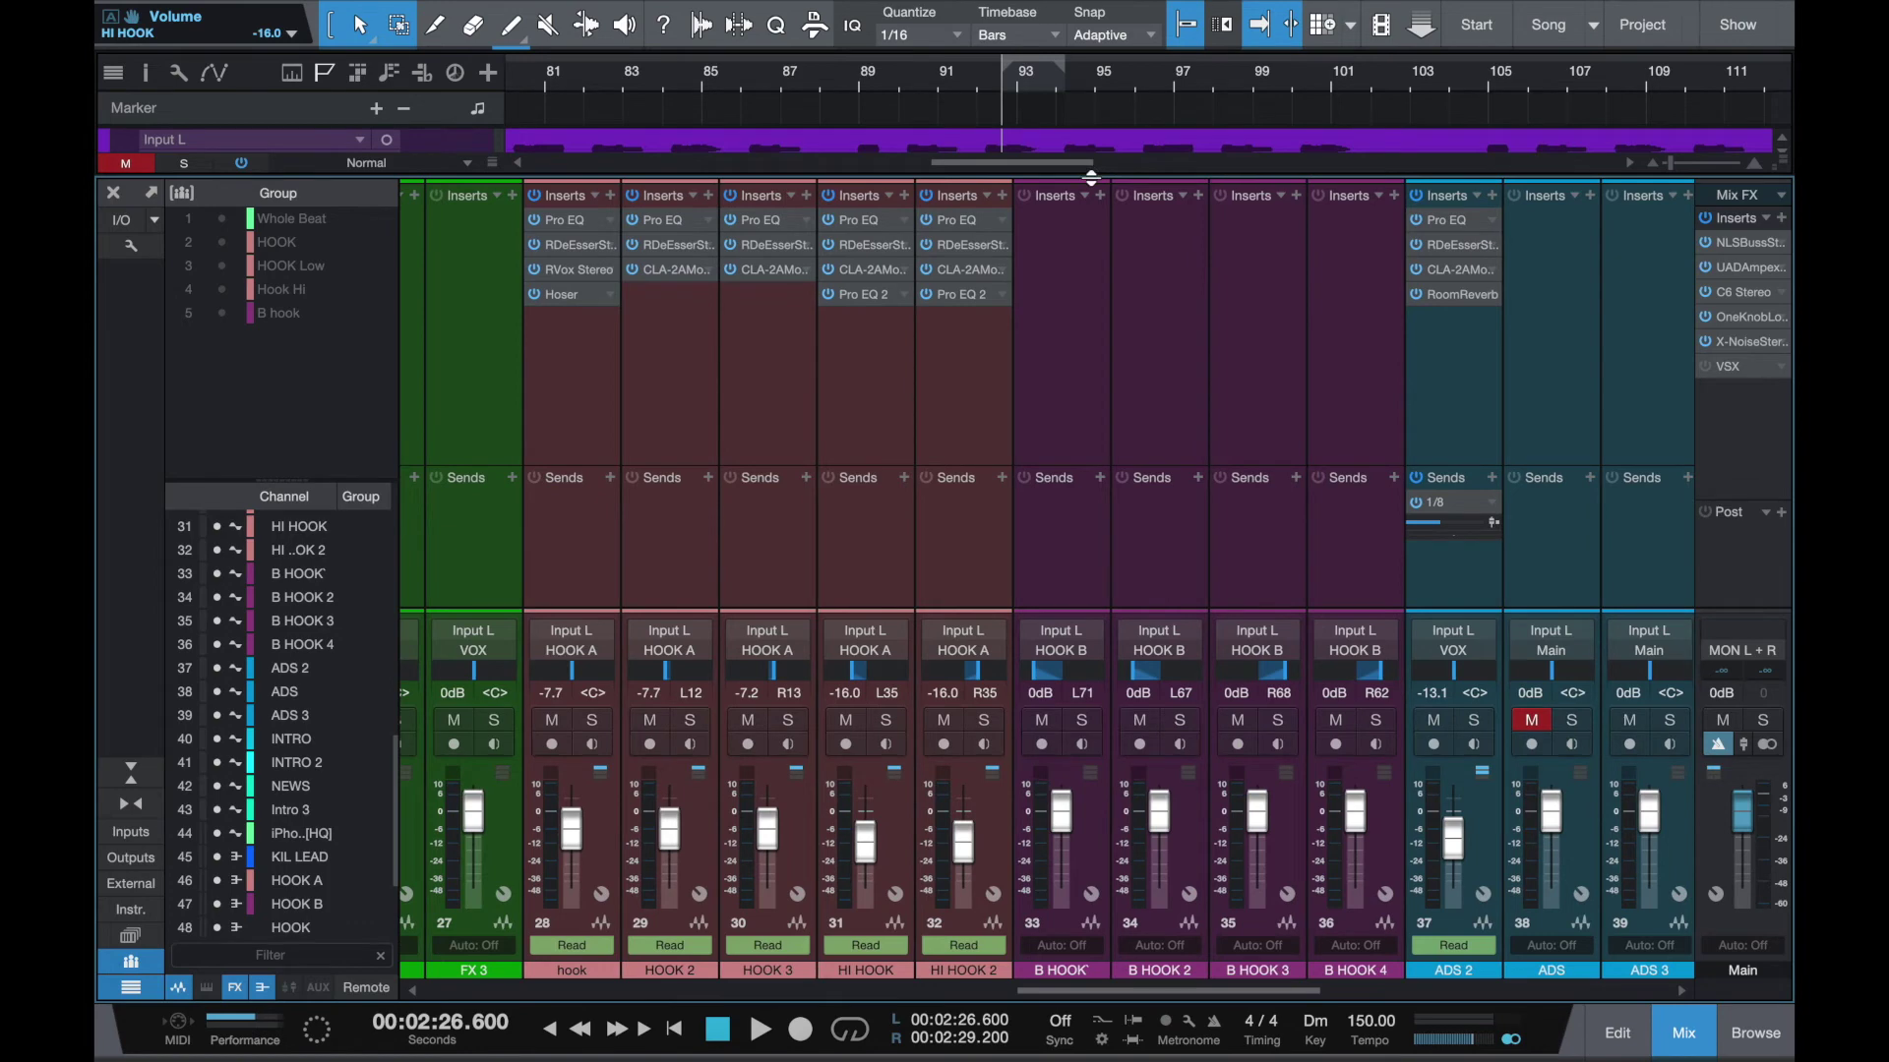
left_click_drag(1089, 176, 1080, 262)
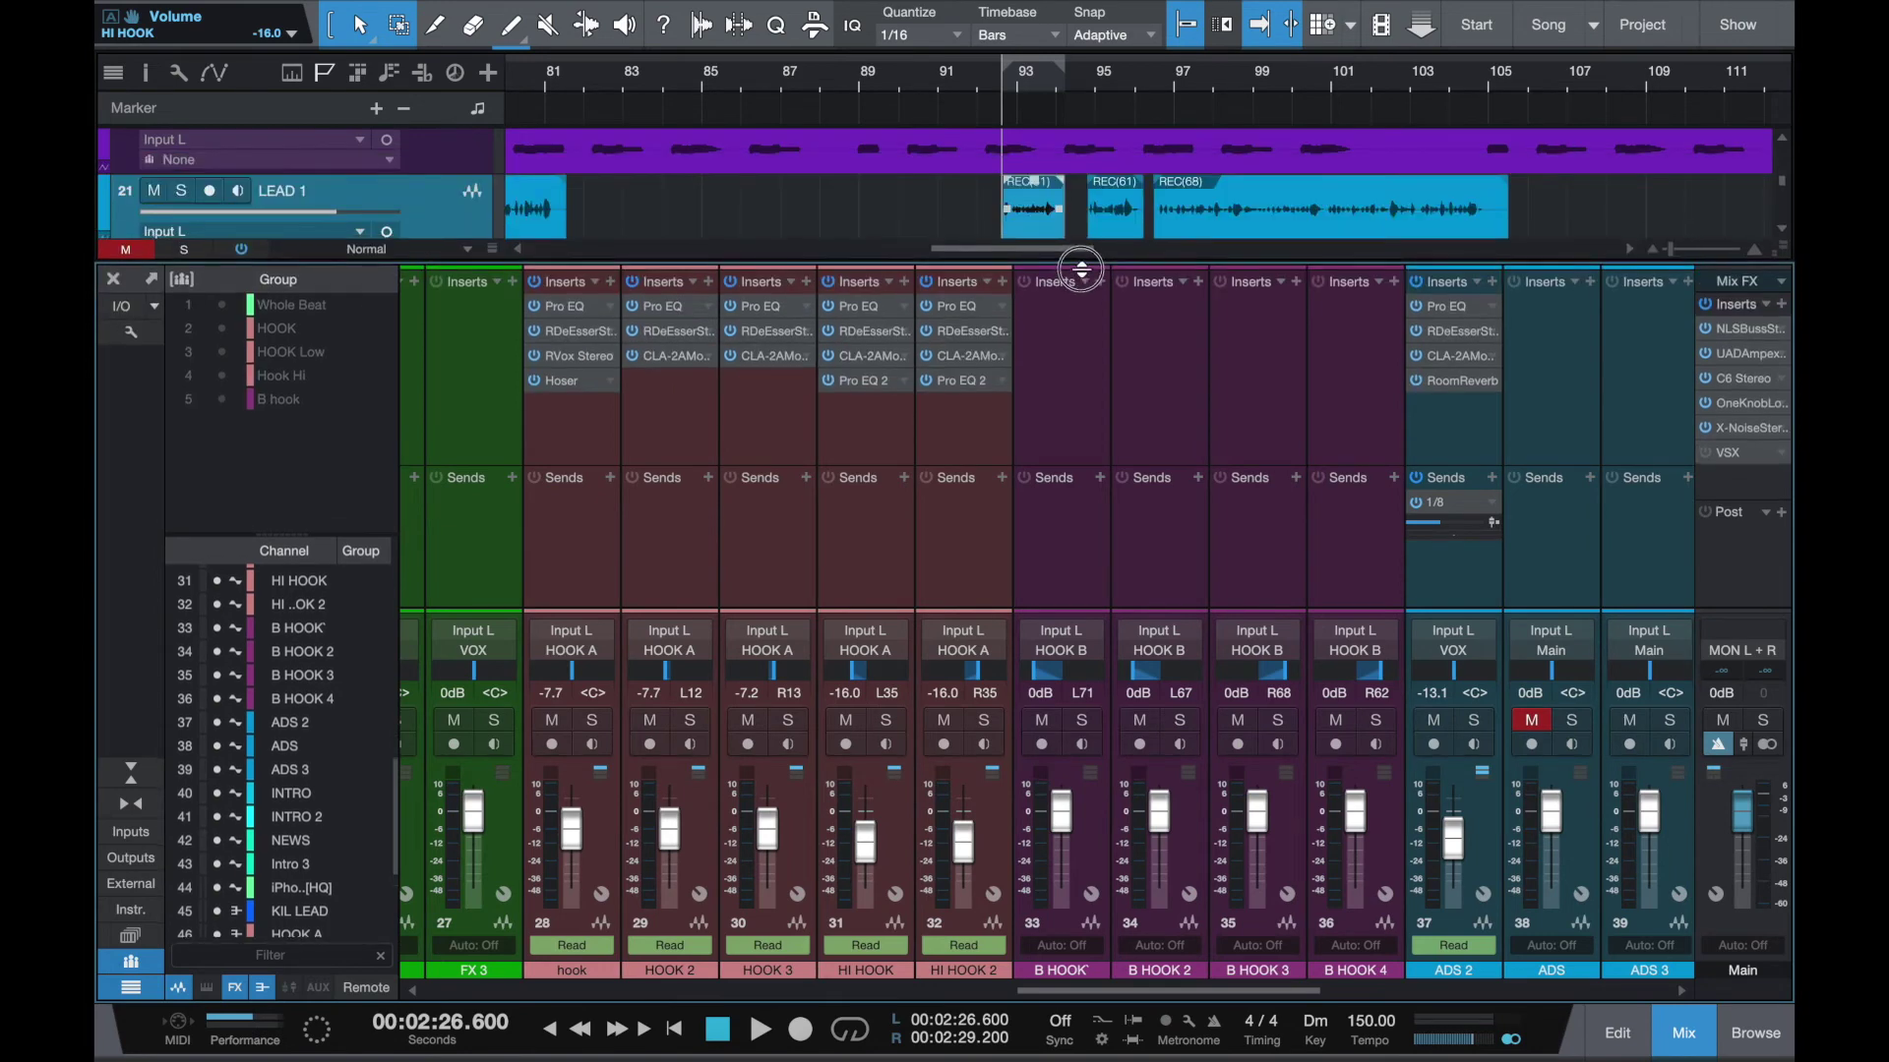
Select the hook, HOOK 2, HI HOOK, and HI HOOK 2 channels in turn to point out their HOOK A routing
left_click(585, 635)
left_click(591, 539)
left_click(588, 498)
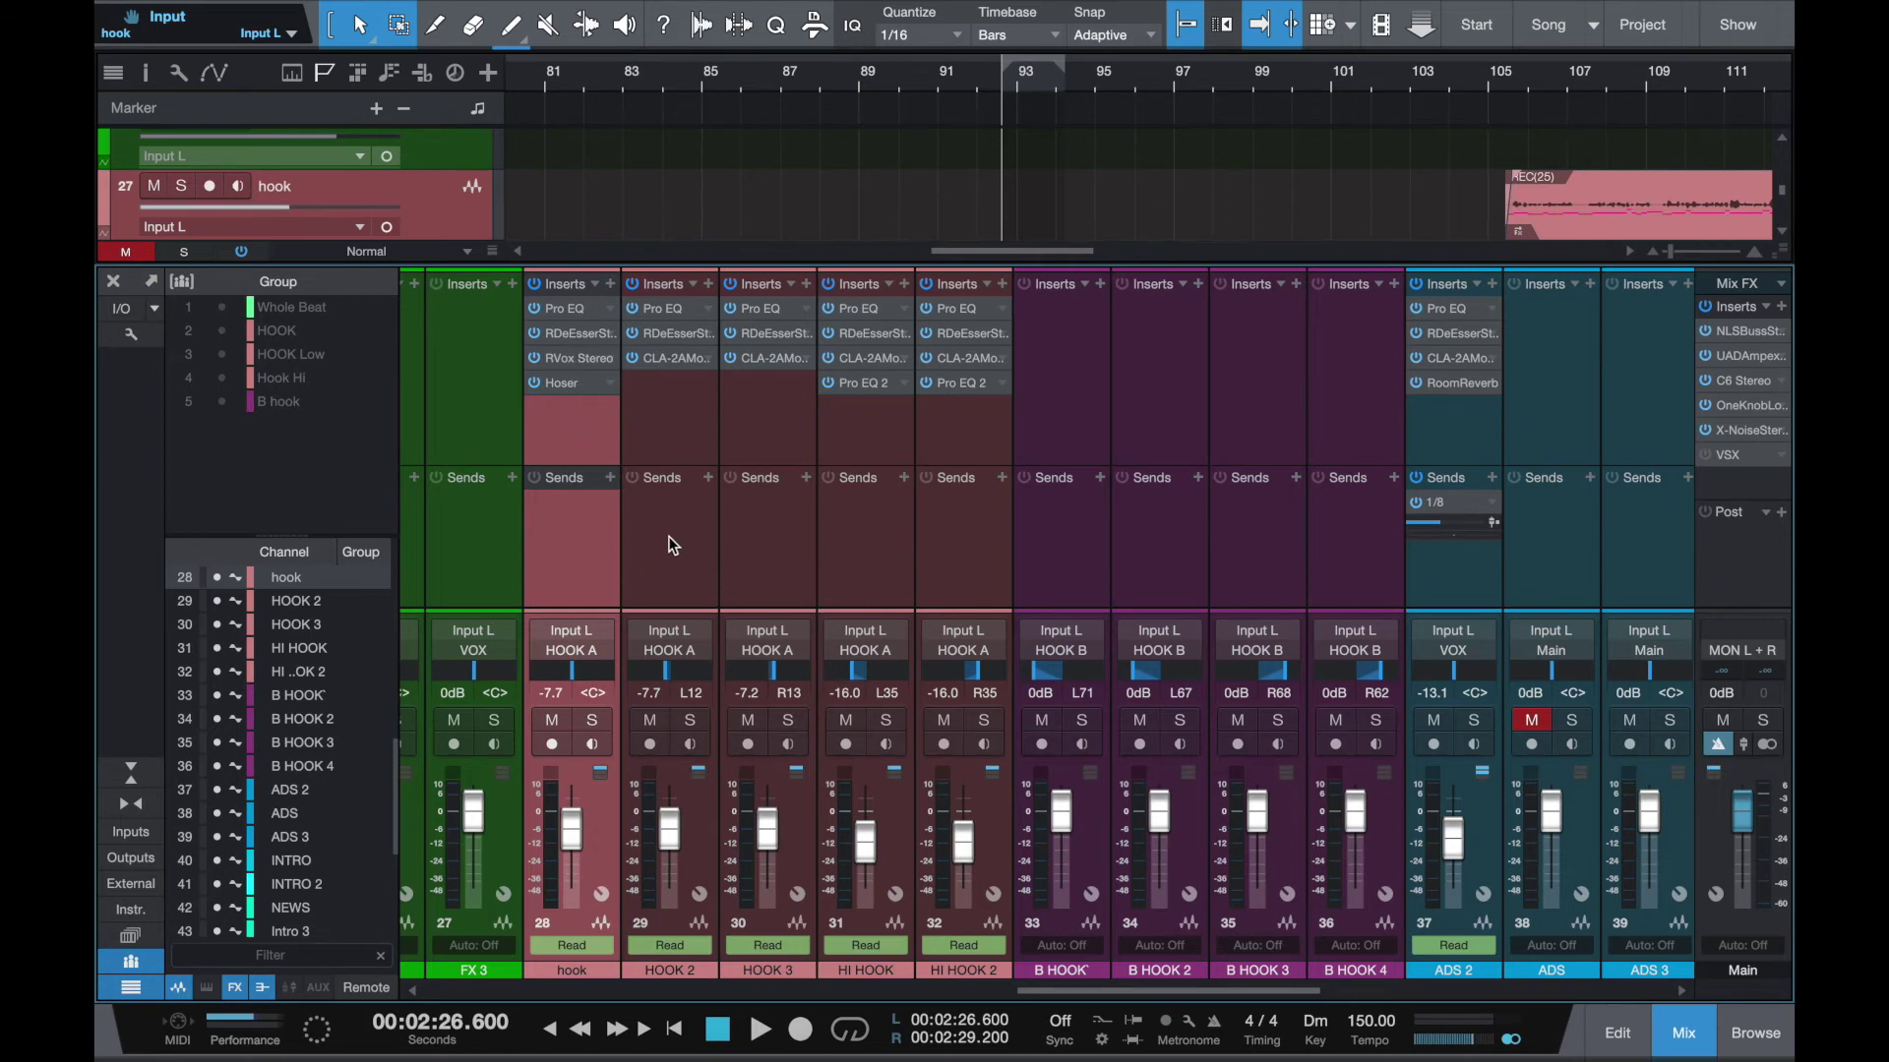
left_click(677, 569)
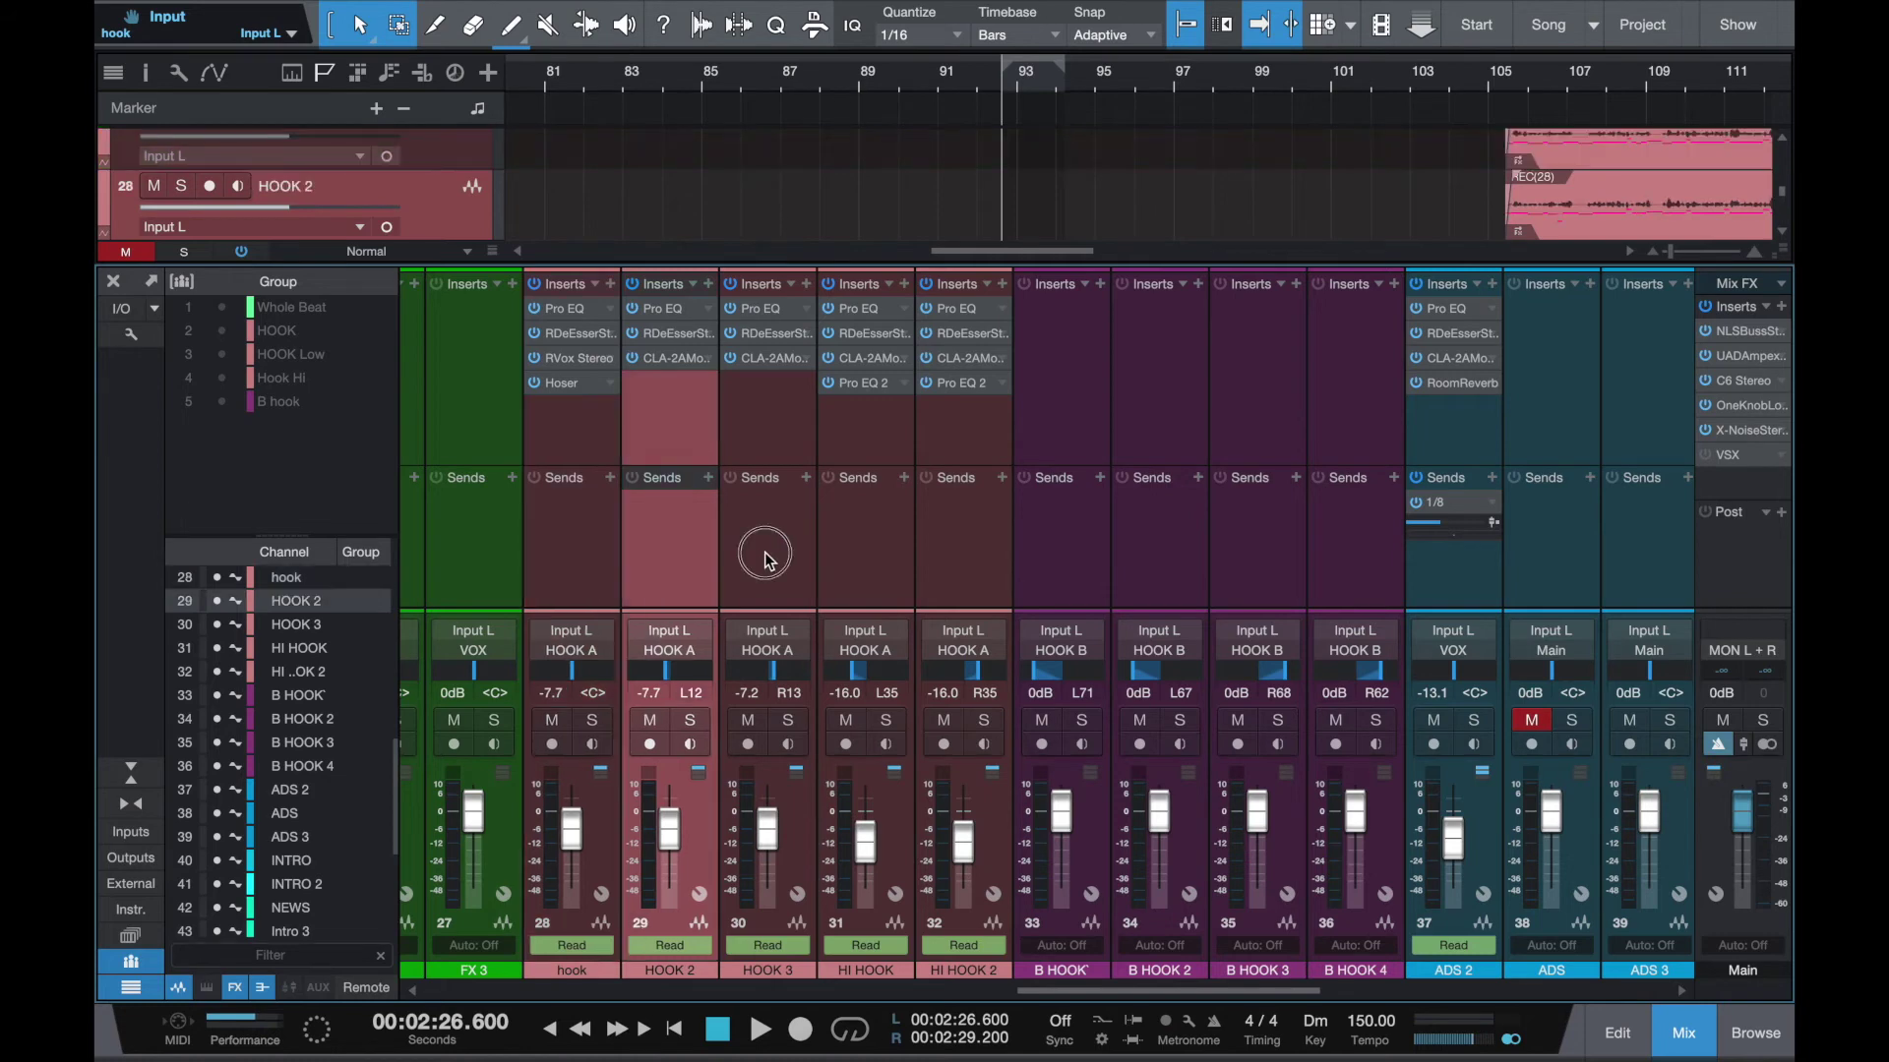
left_click(876, 517)
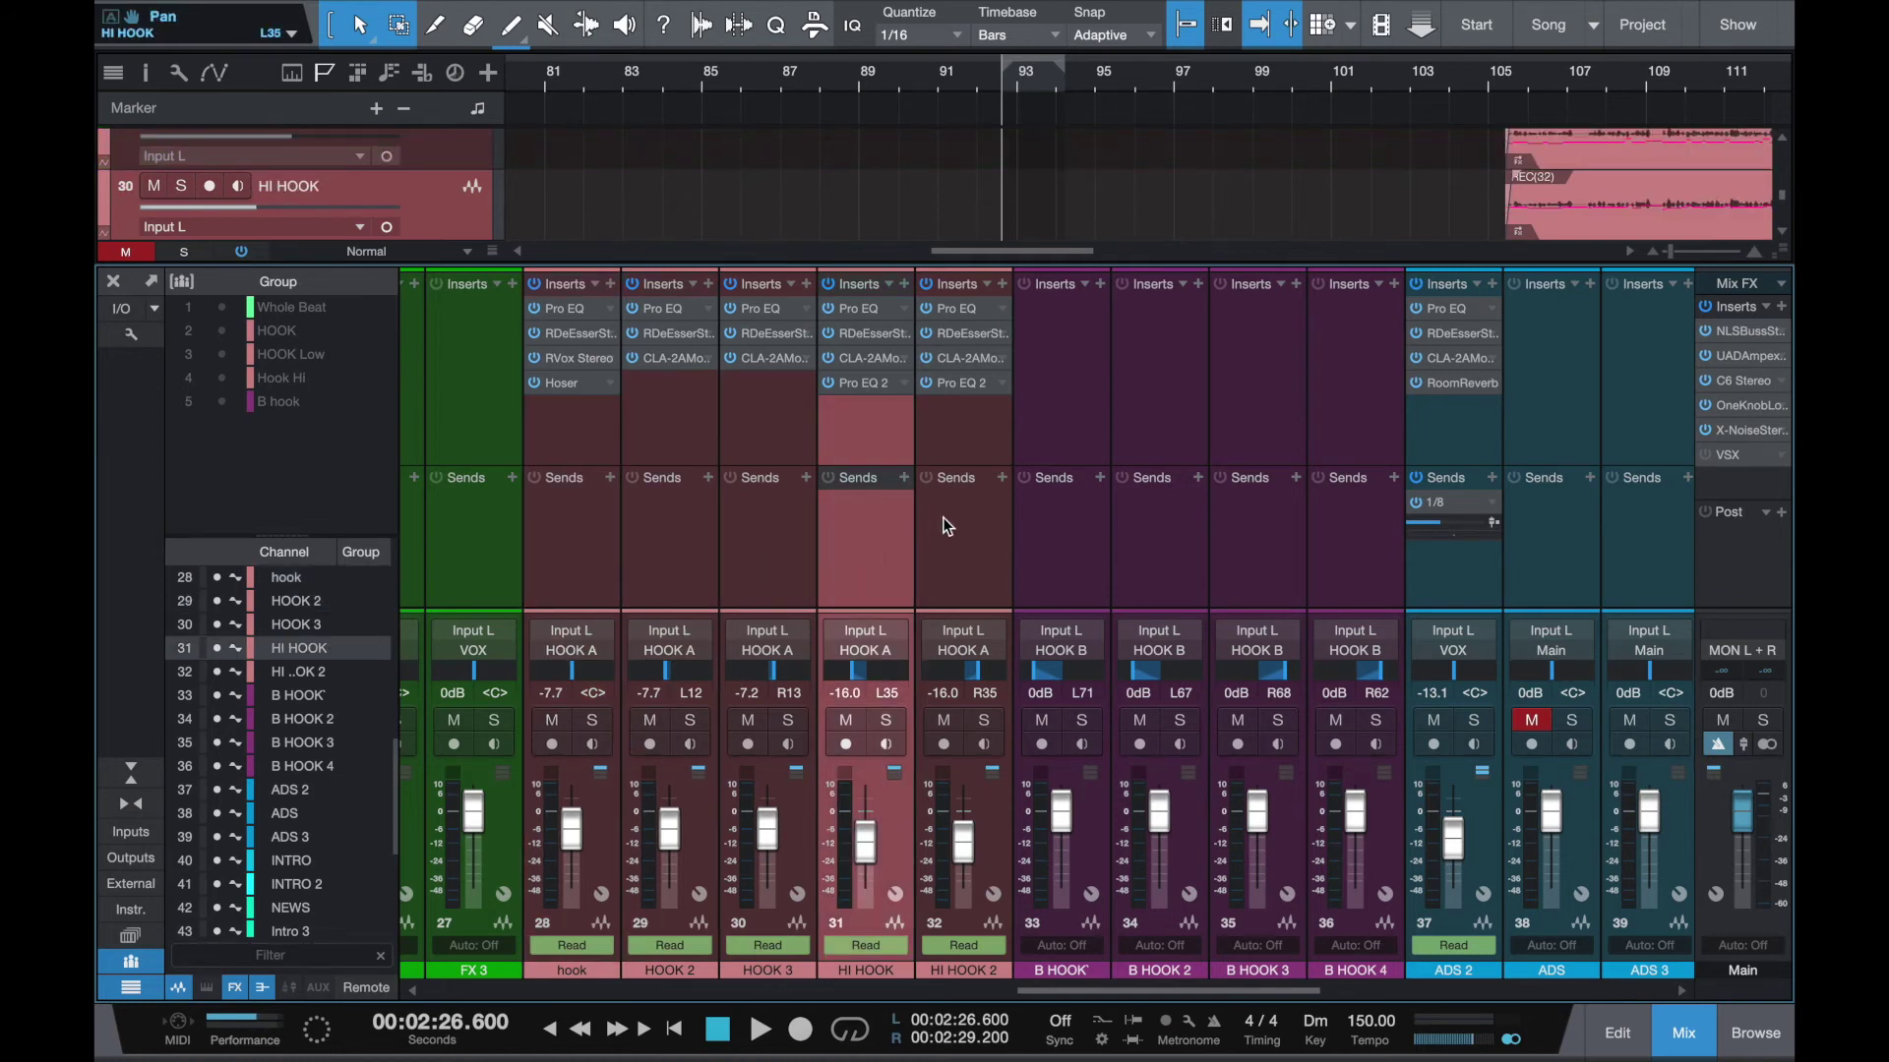
left_click(947, 526)
Select the HOOK A bus and inspect its Hoser and F6-RTA inserts, saving the song in between
scroll(1031, 537, "right", 1)
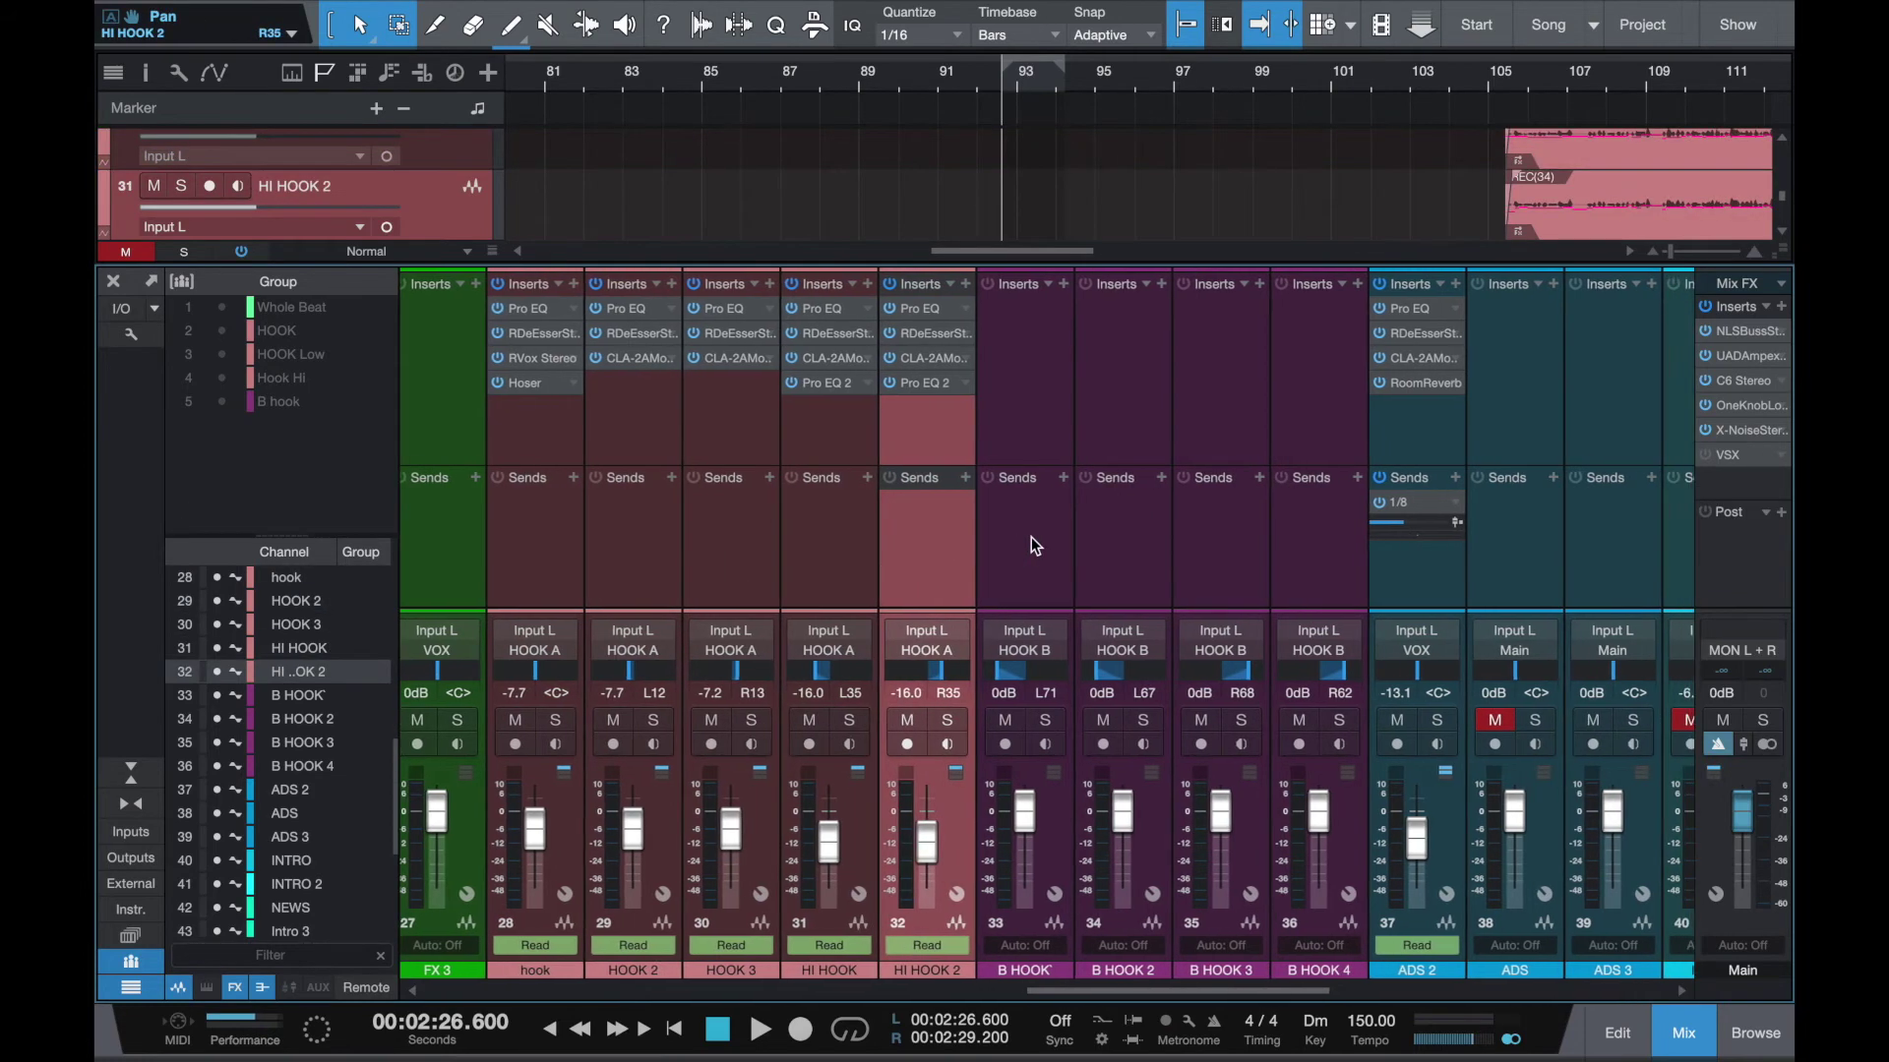
scroll(1043, 551, "right", 10)
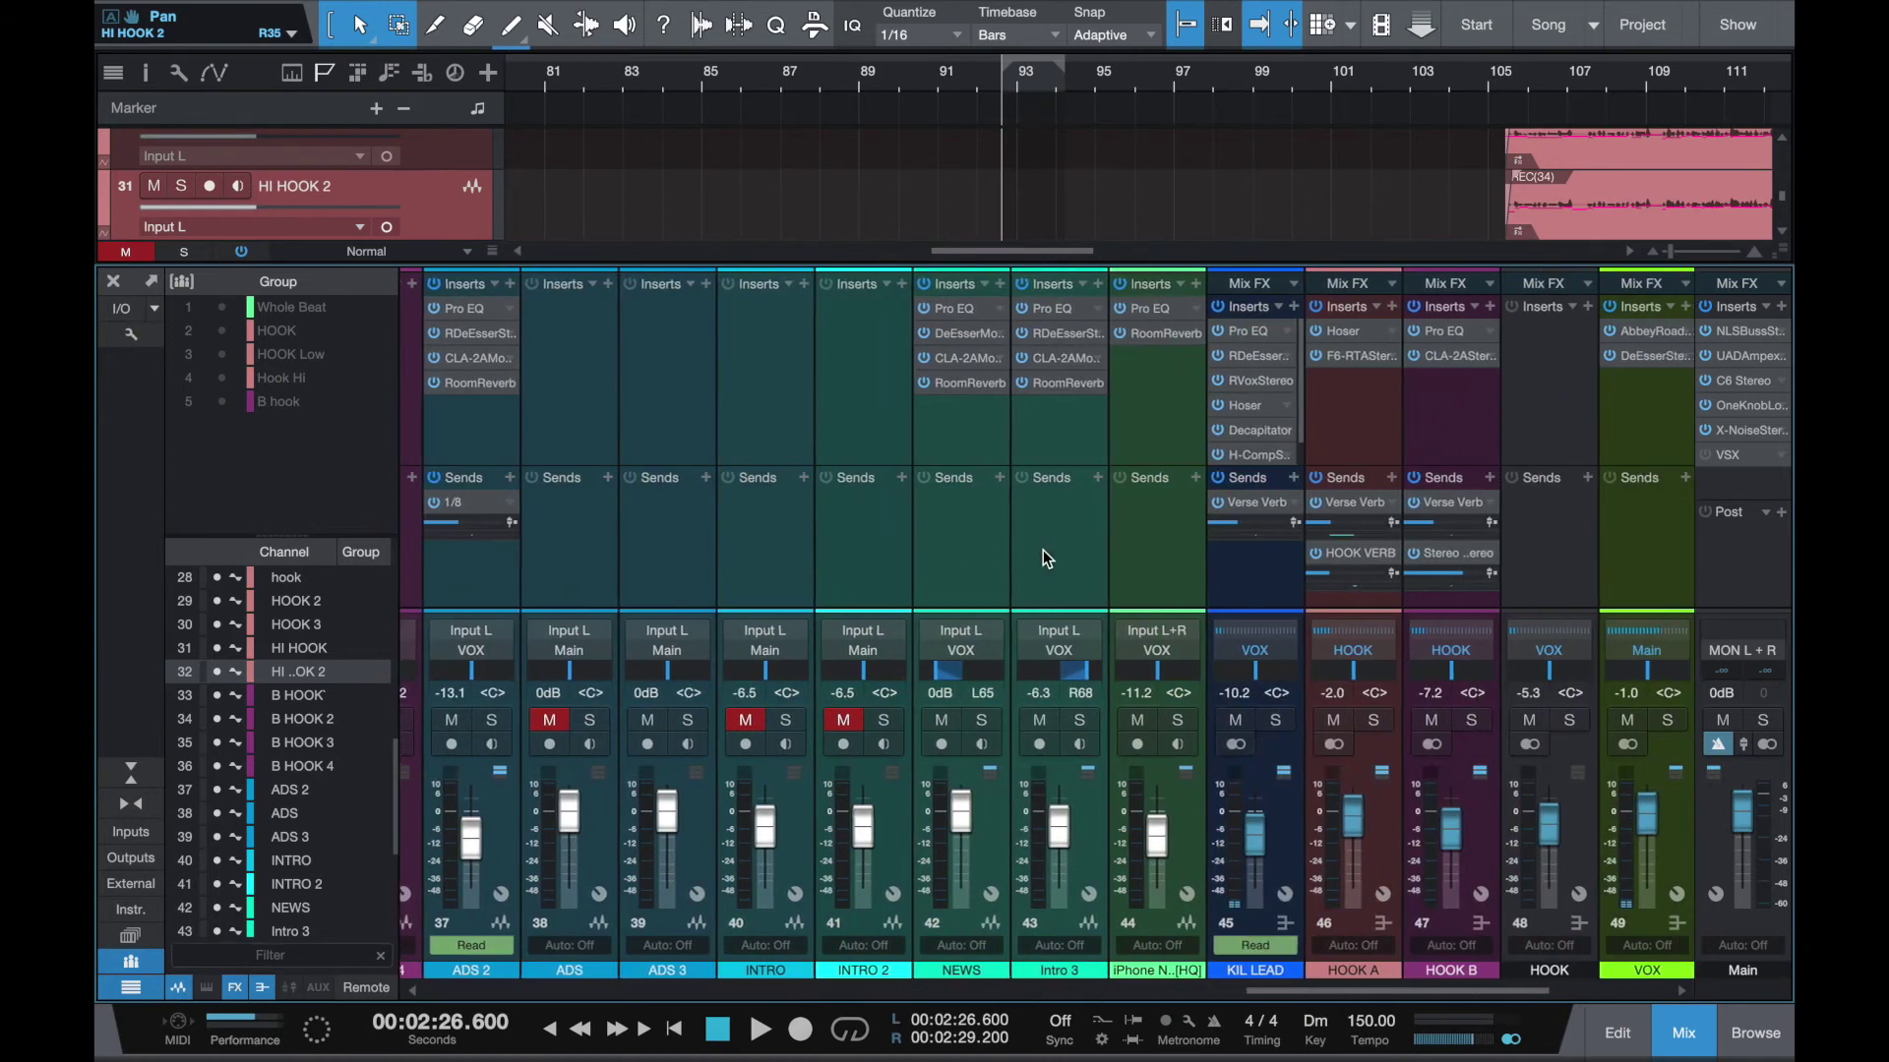
left_click(1220, 439)
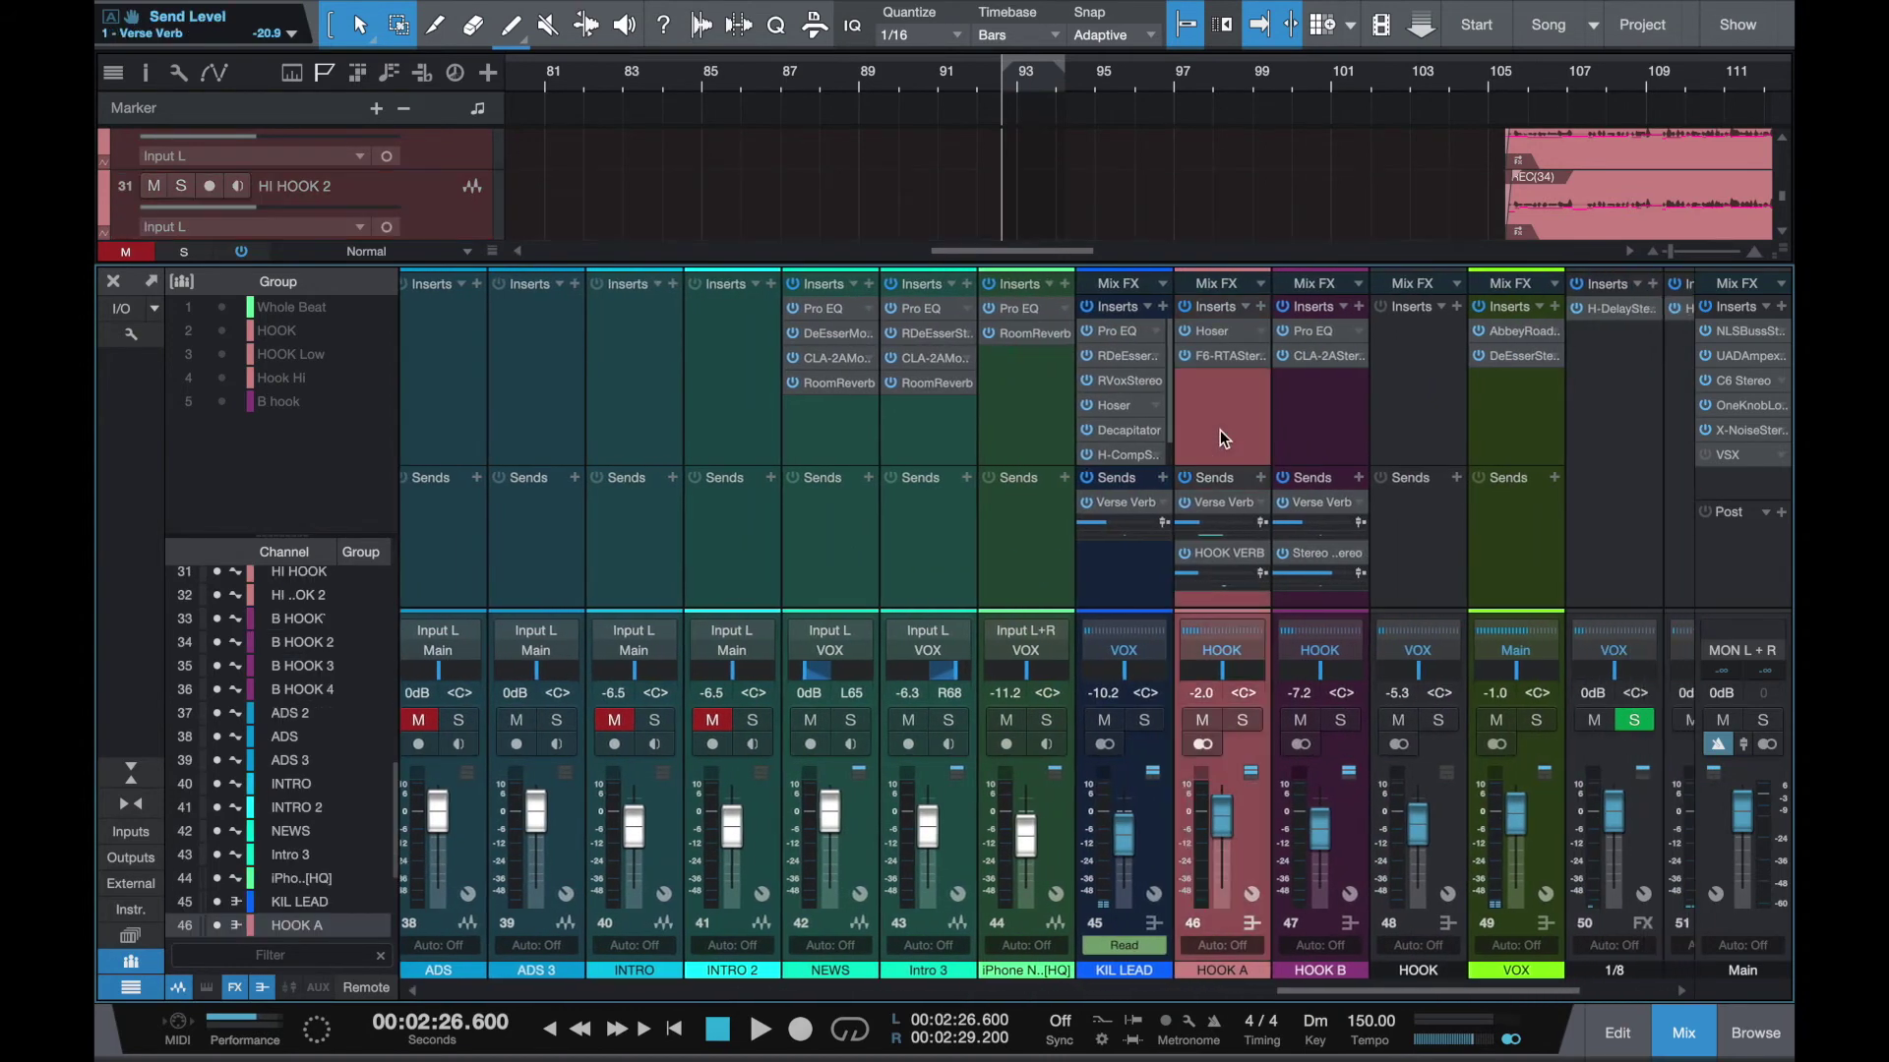
double_click(1217, 332)
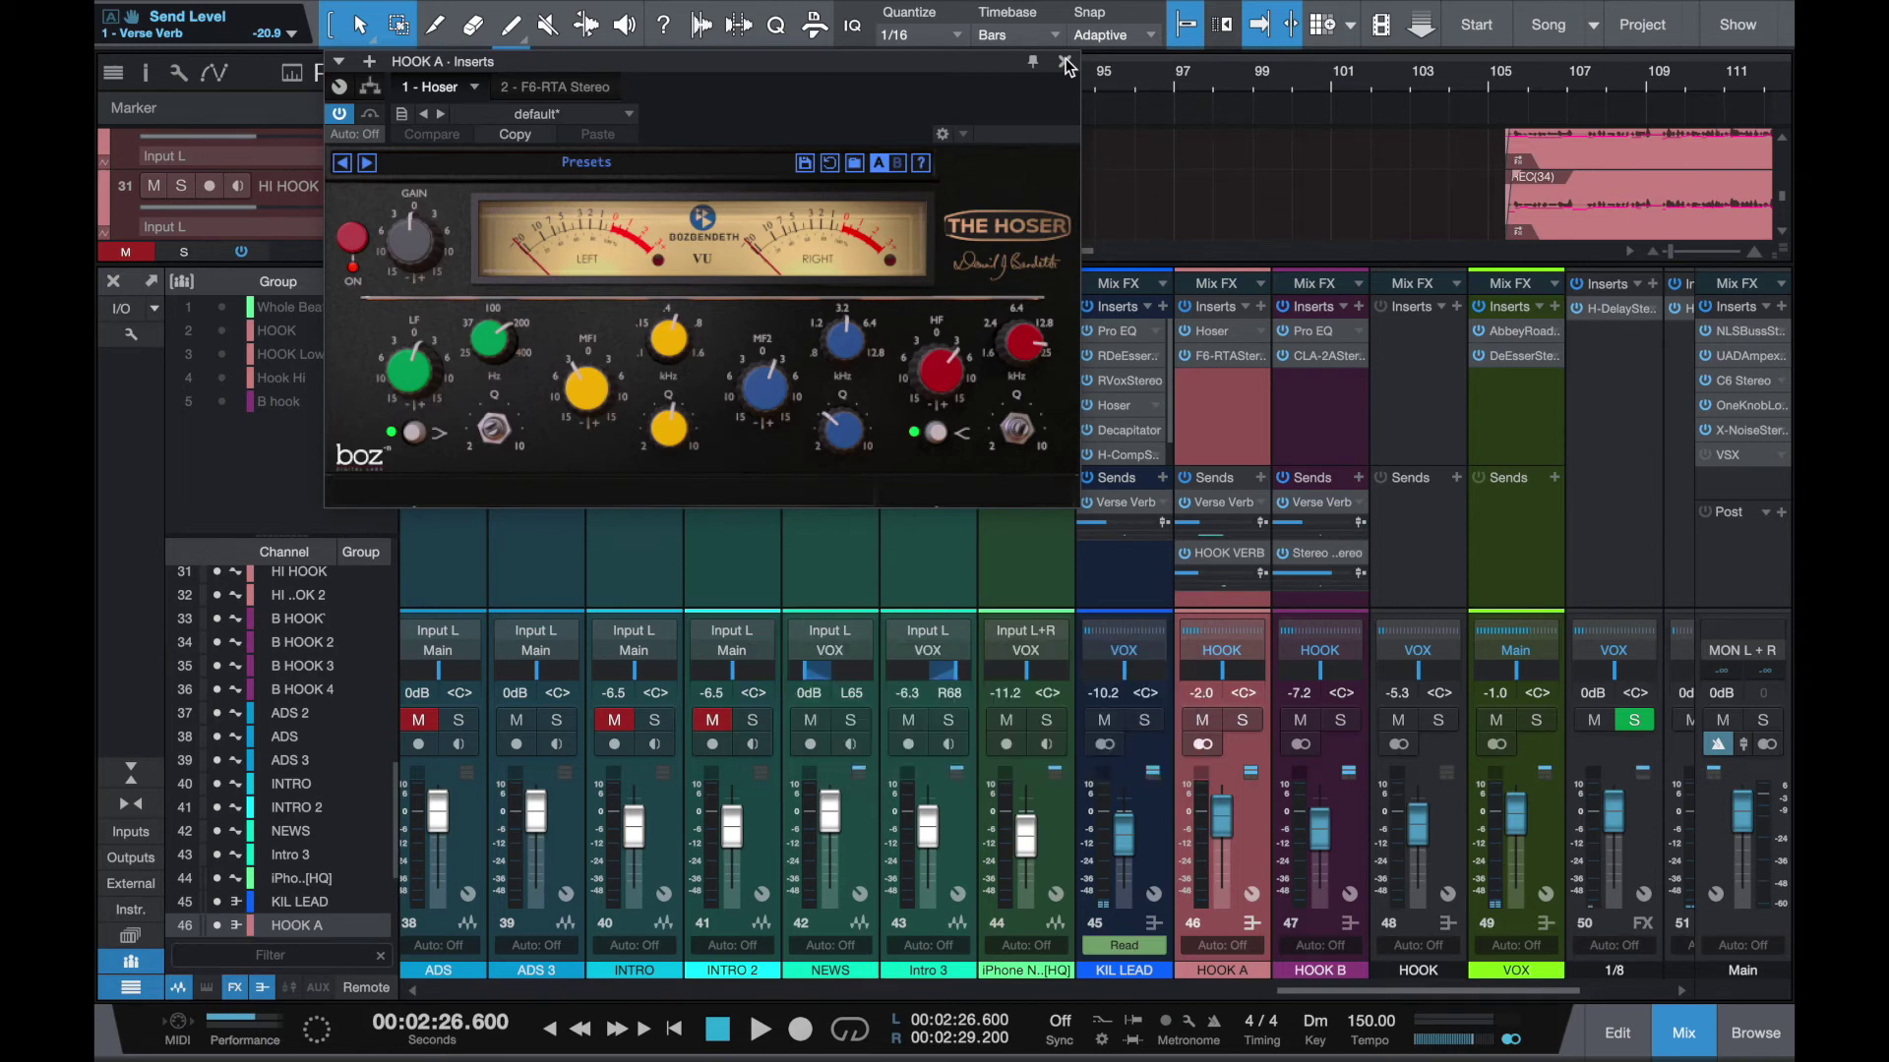
key("ctrl+s")
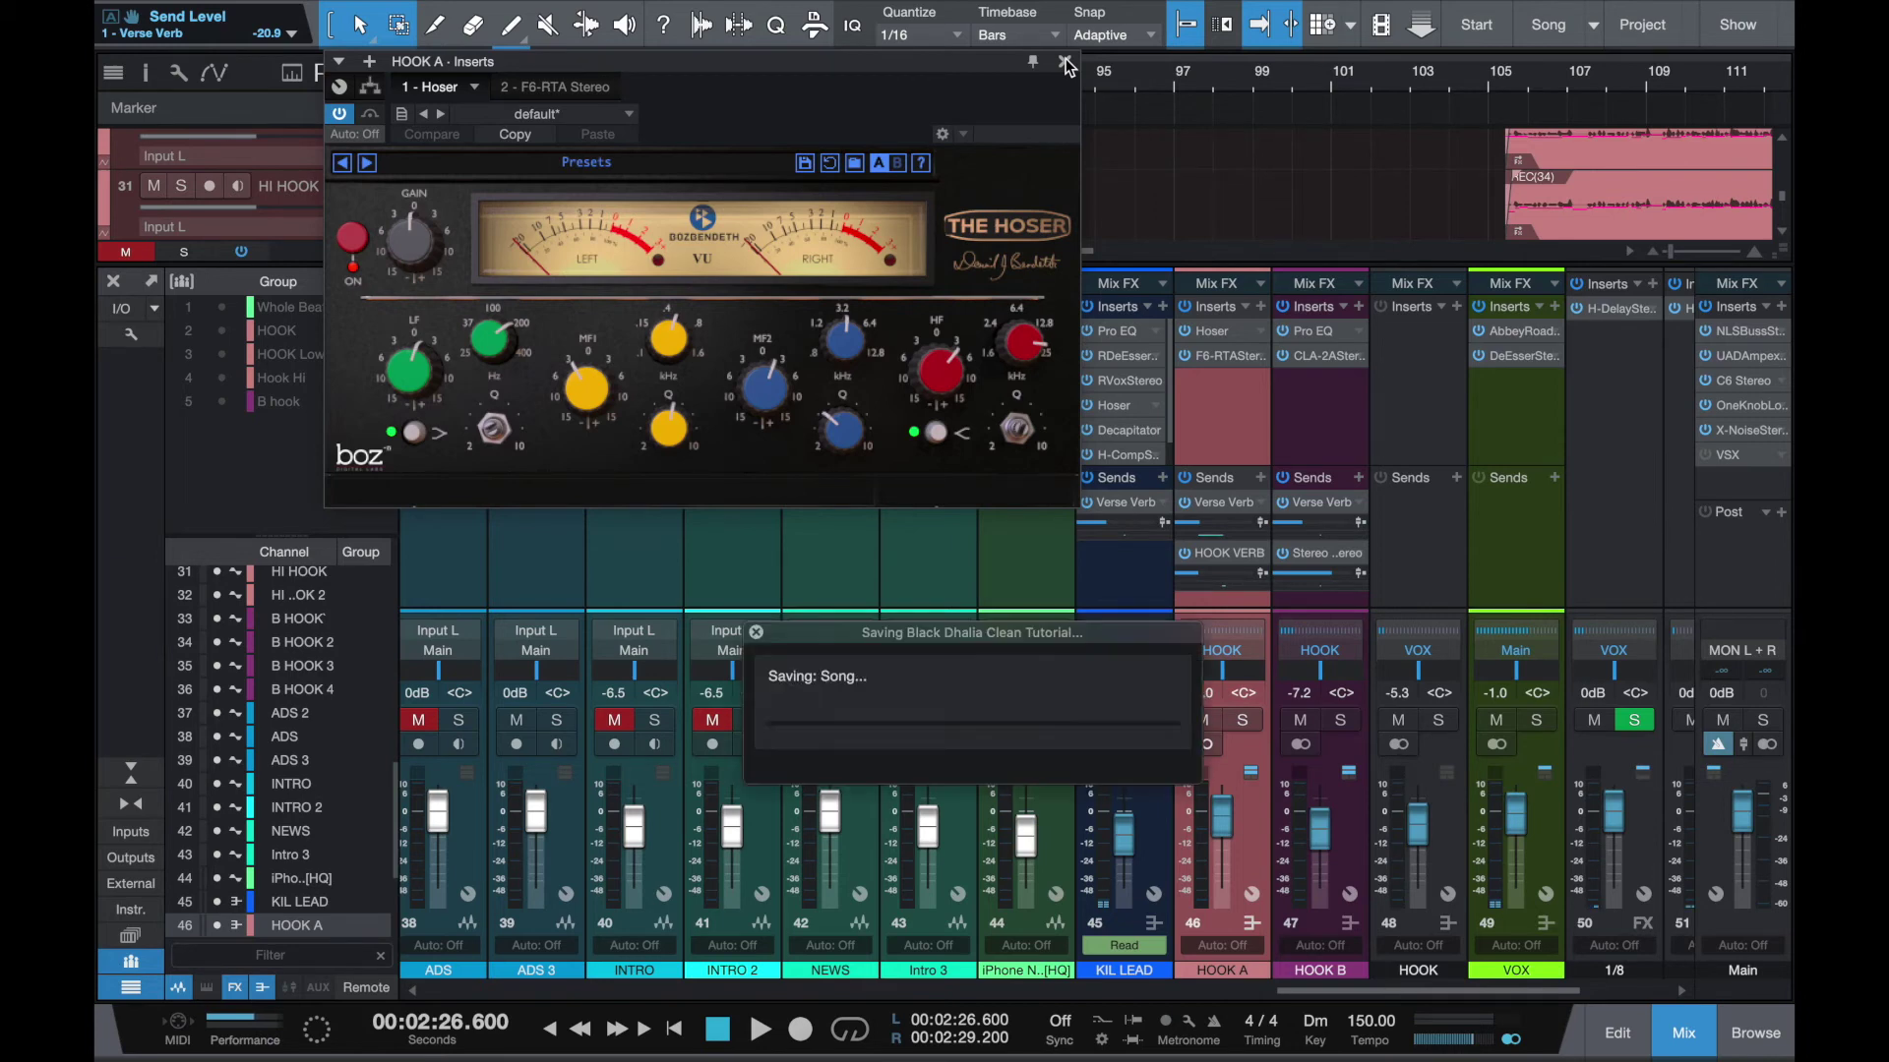
left_click(1219, 352)
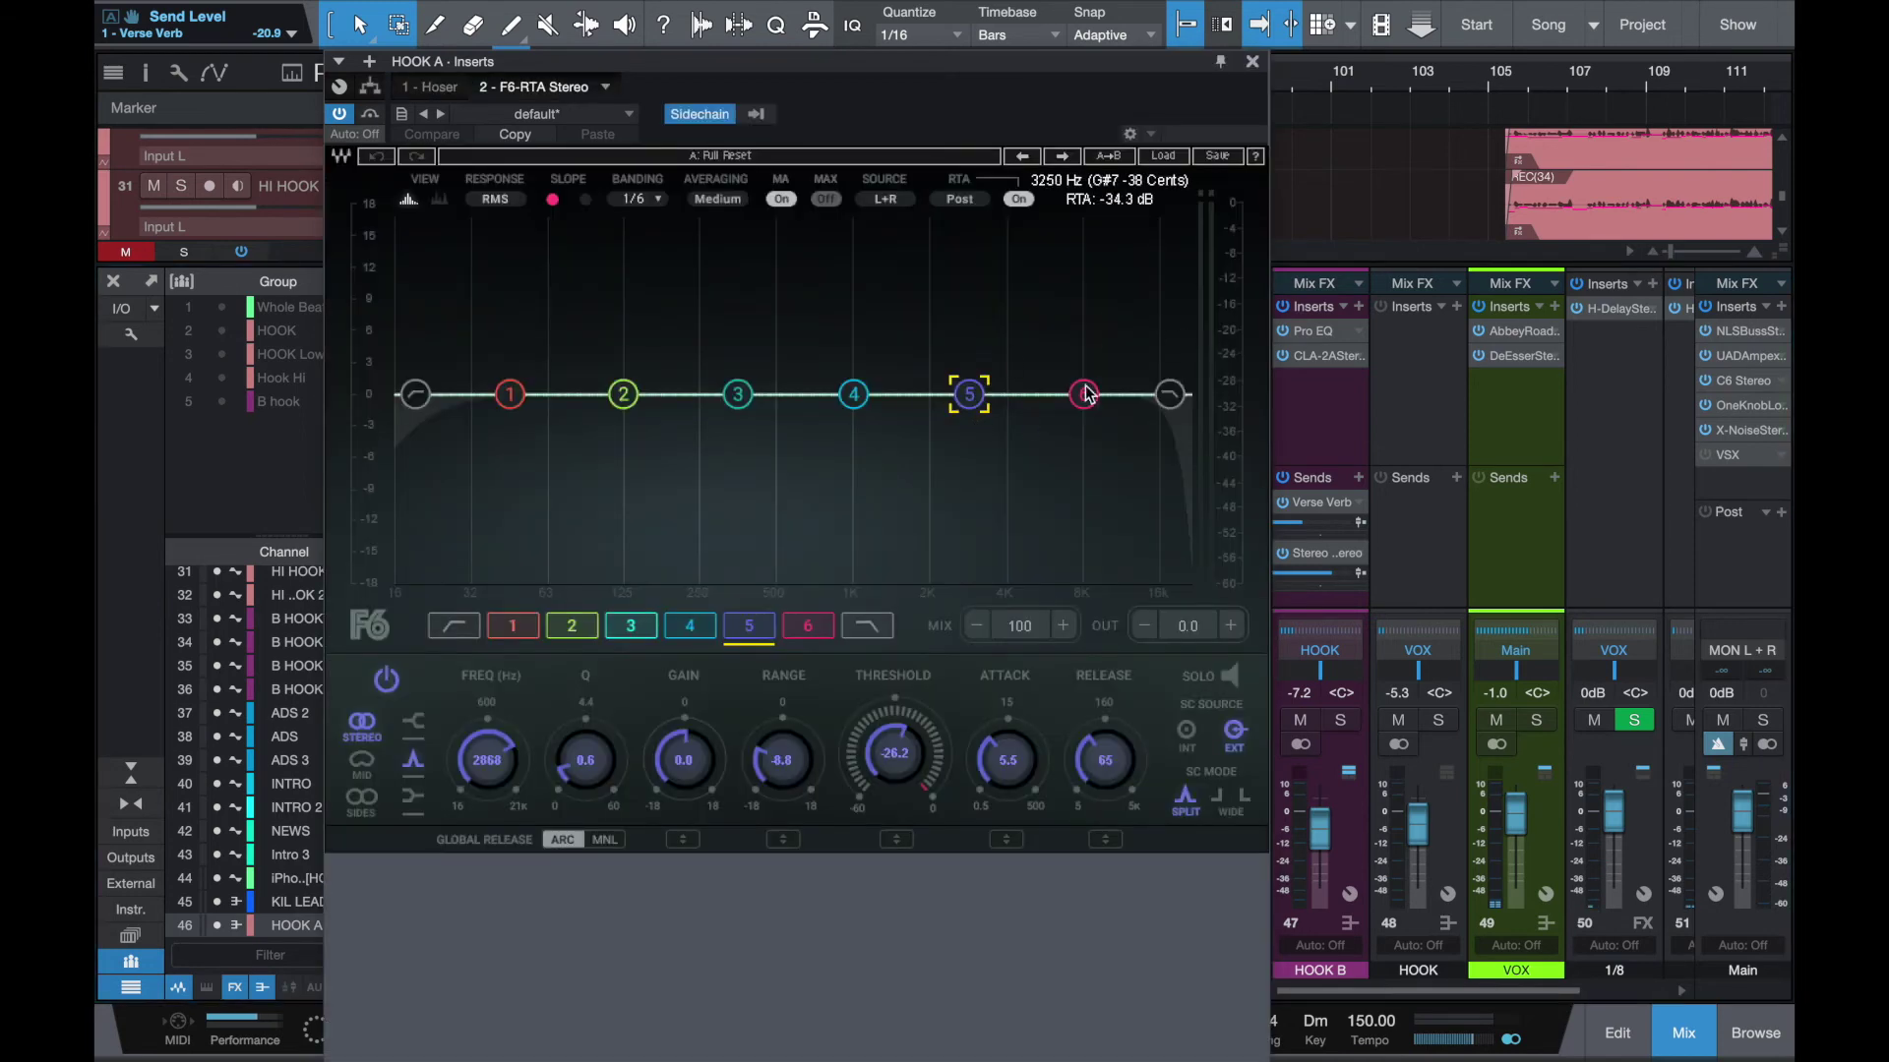
left_click(1252, 61)
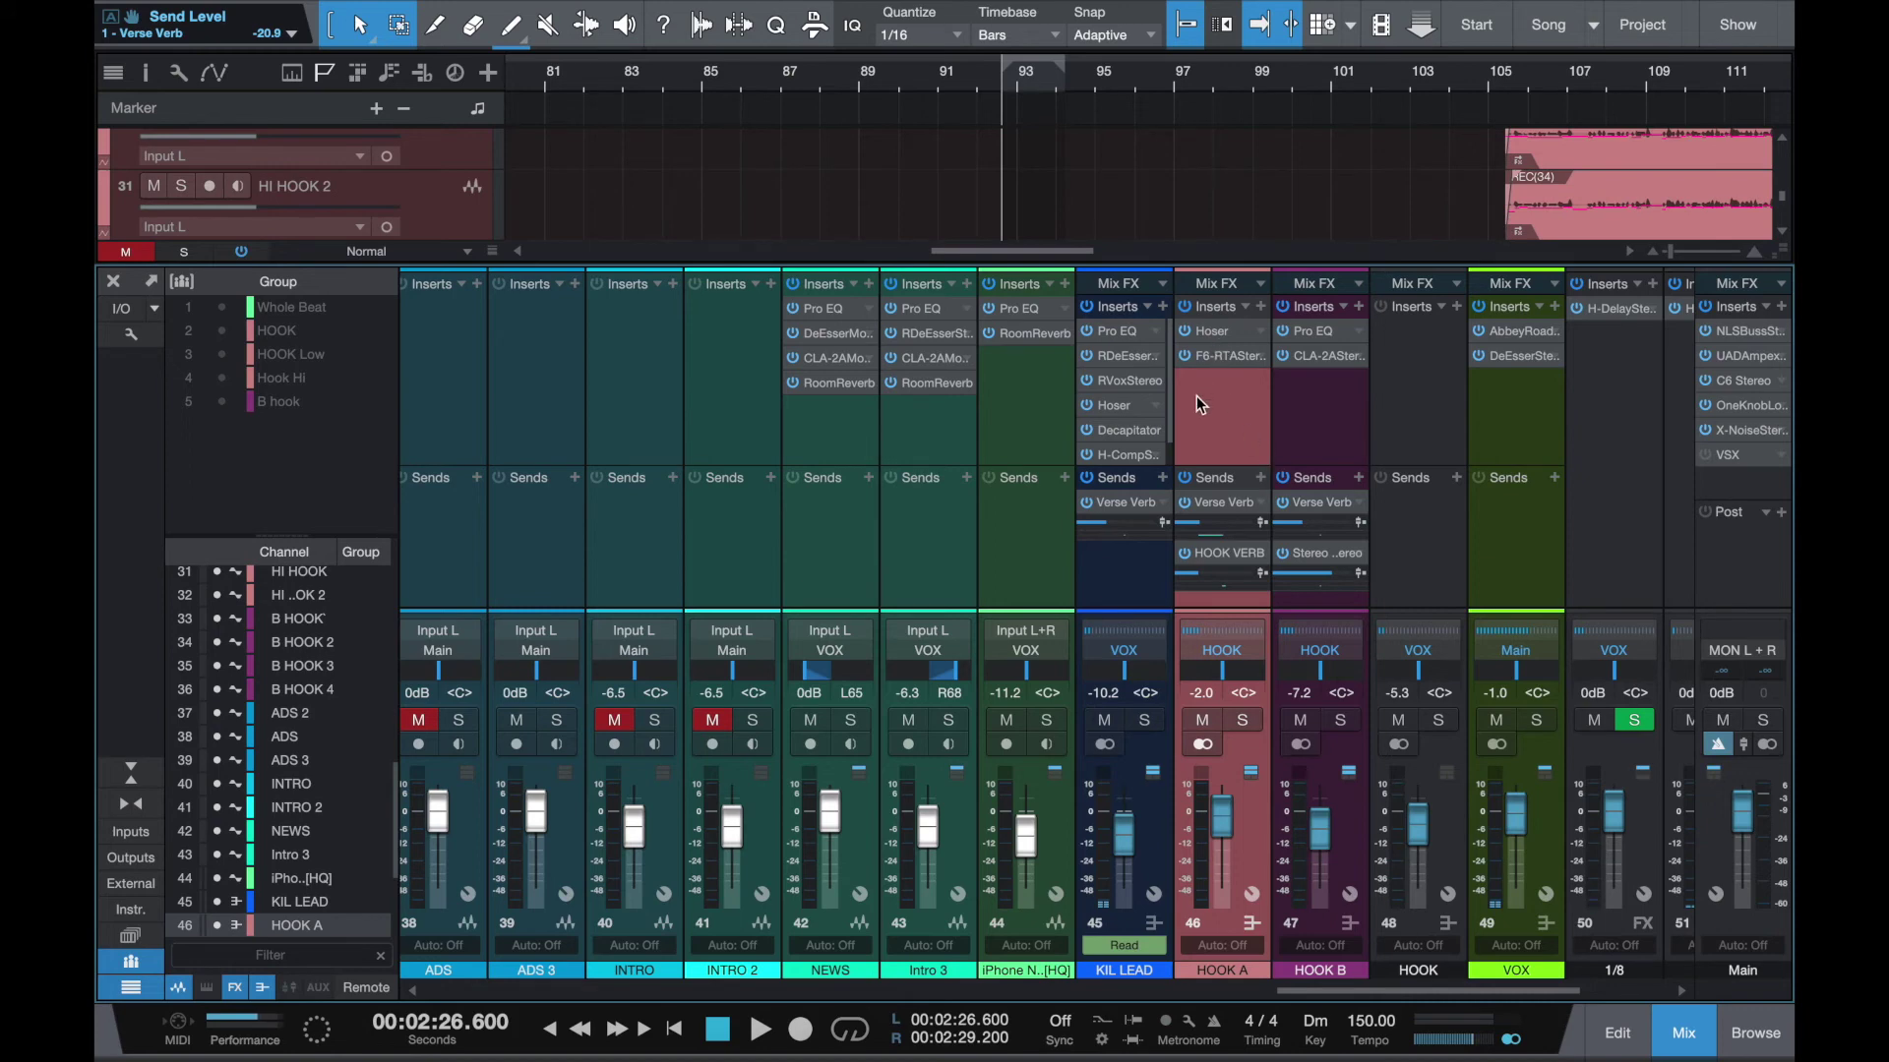
Bring the drum channels into view and select __kick and __808 to point out their routing to the Drums bus
scroll(1196, 399, "left", 1)
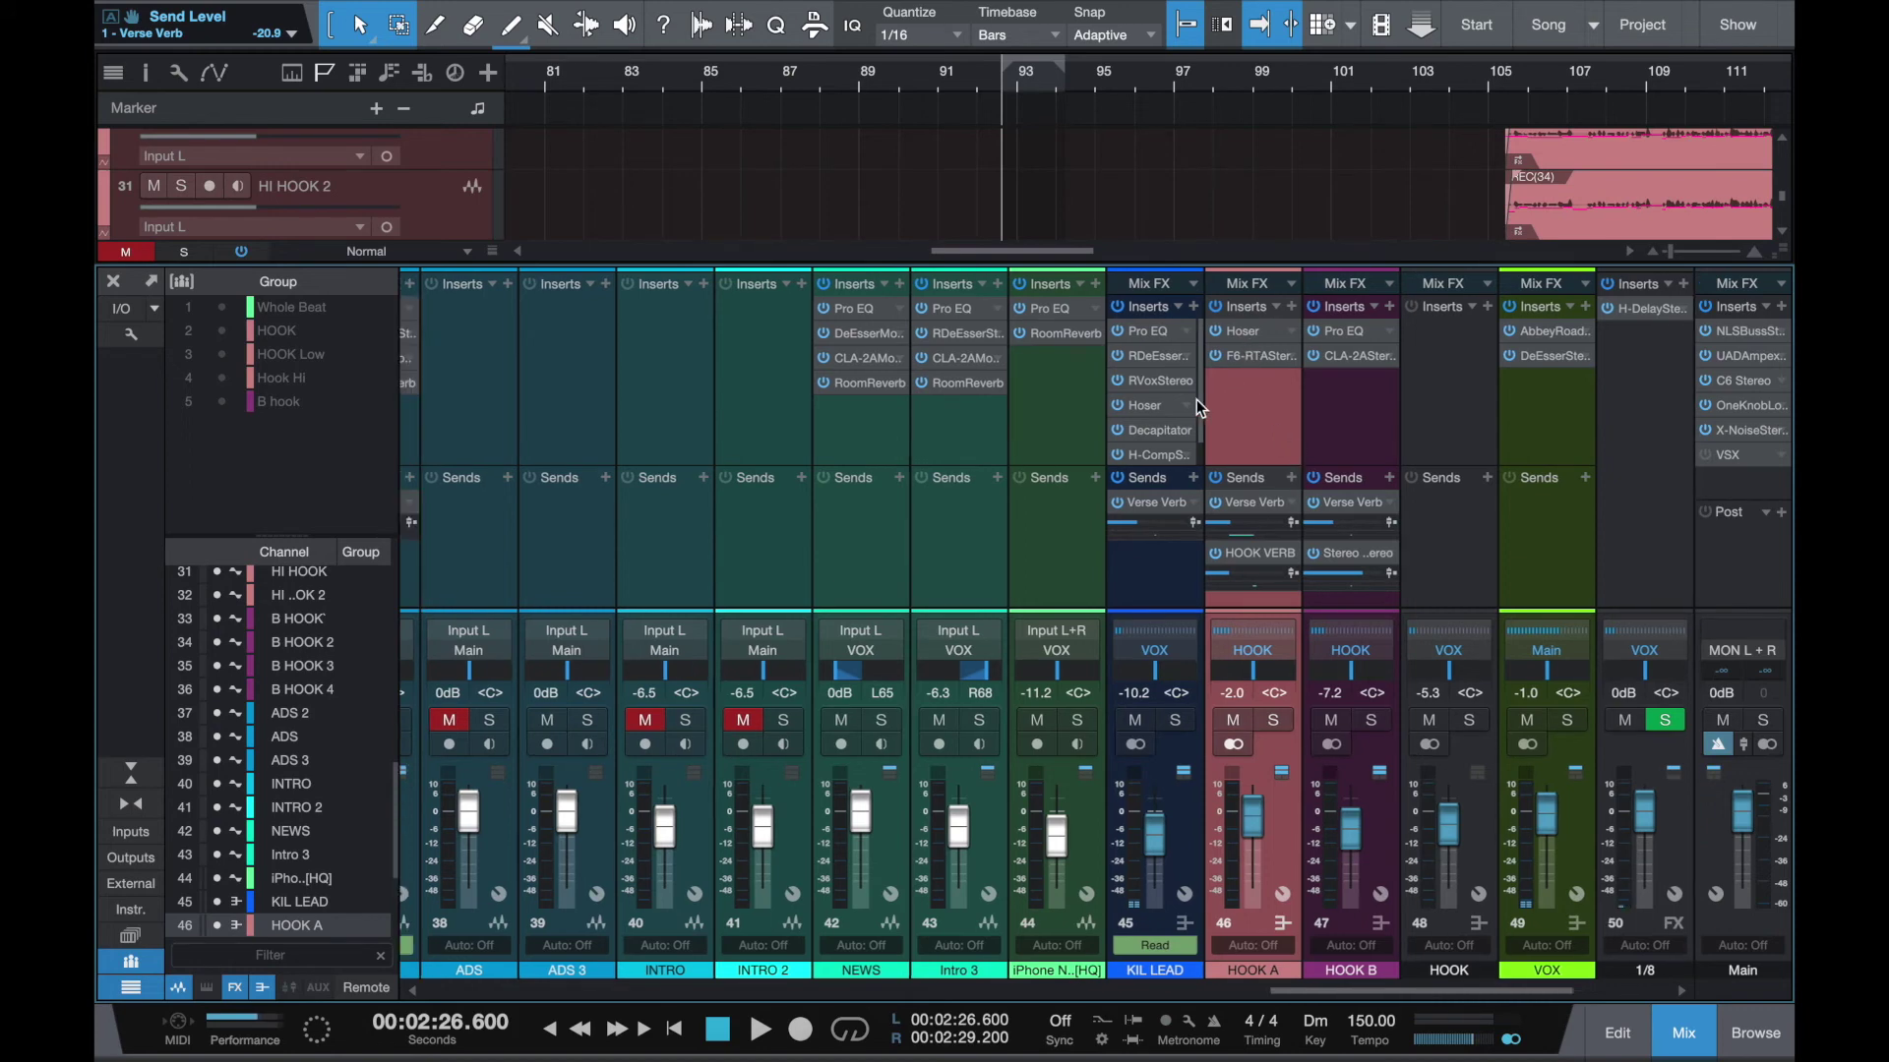
scroll(662, 438, "left", 10)
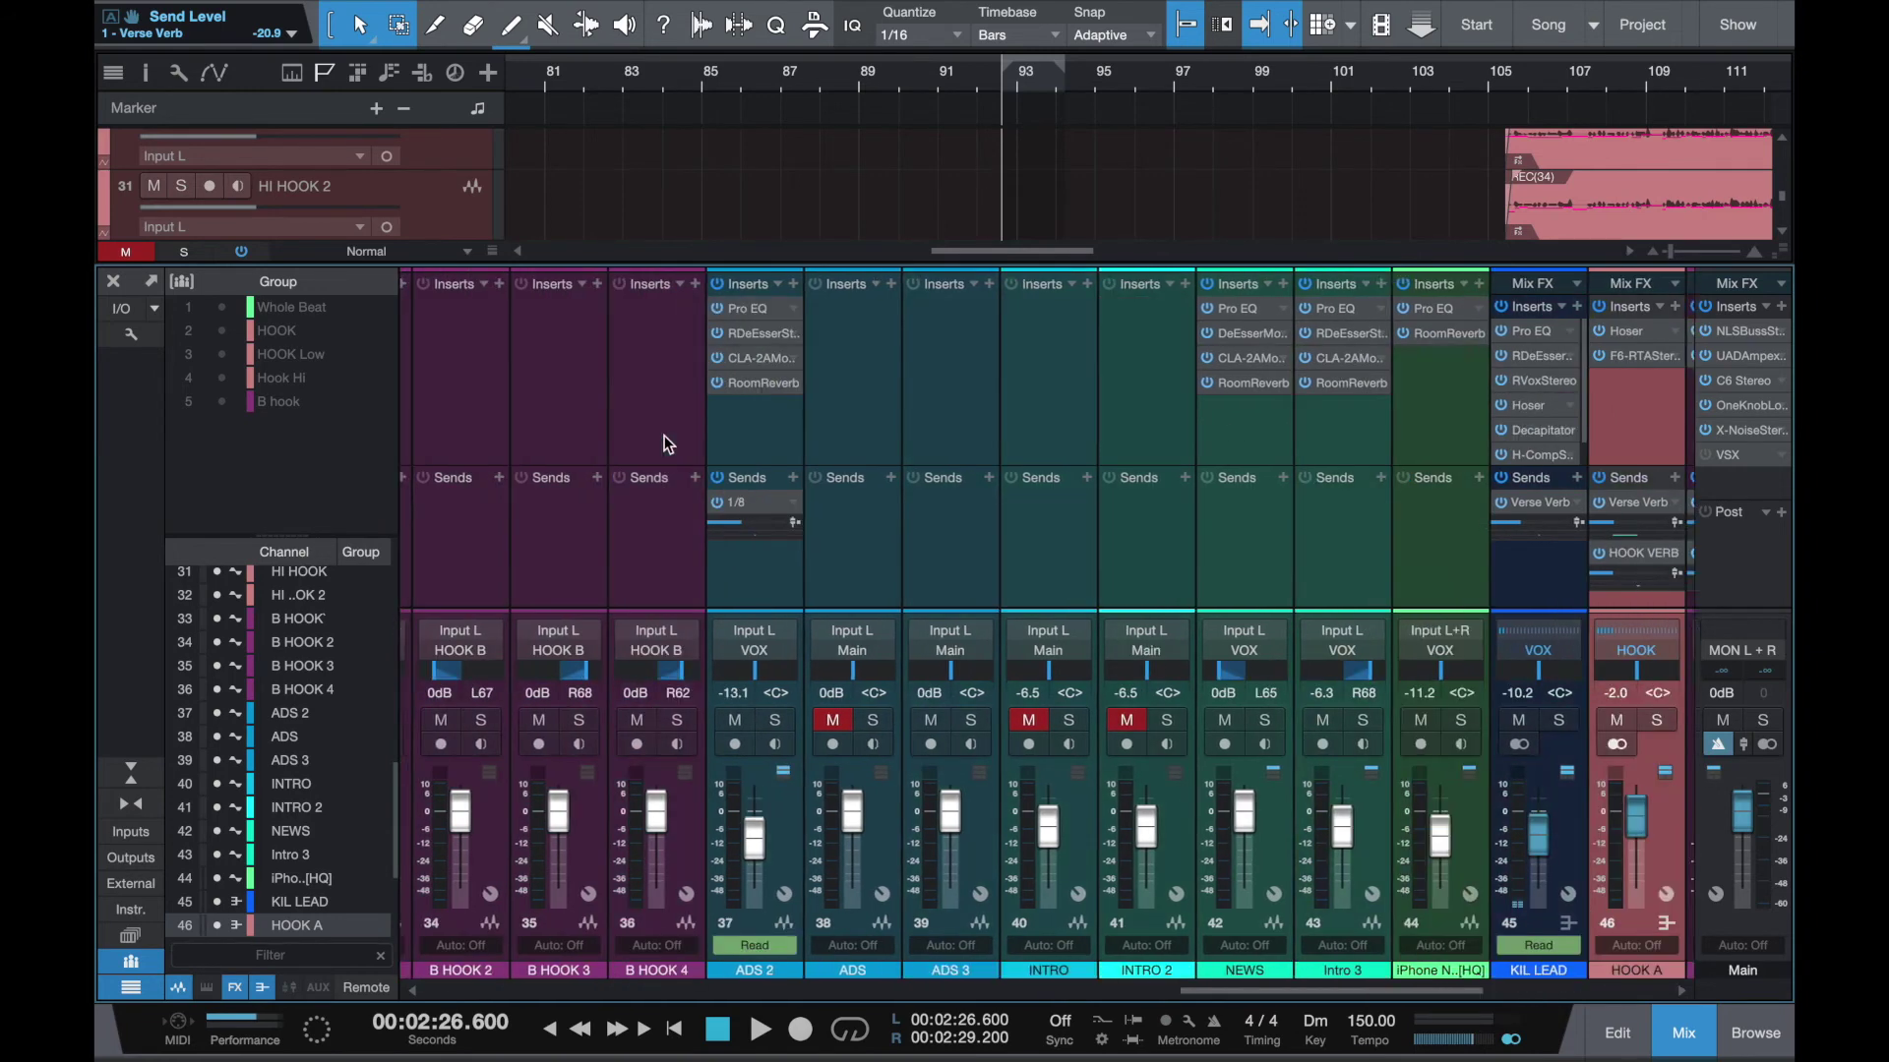
scroll(664, 444, "left", 2)
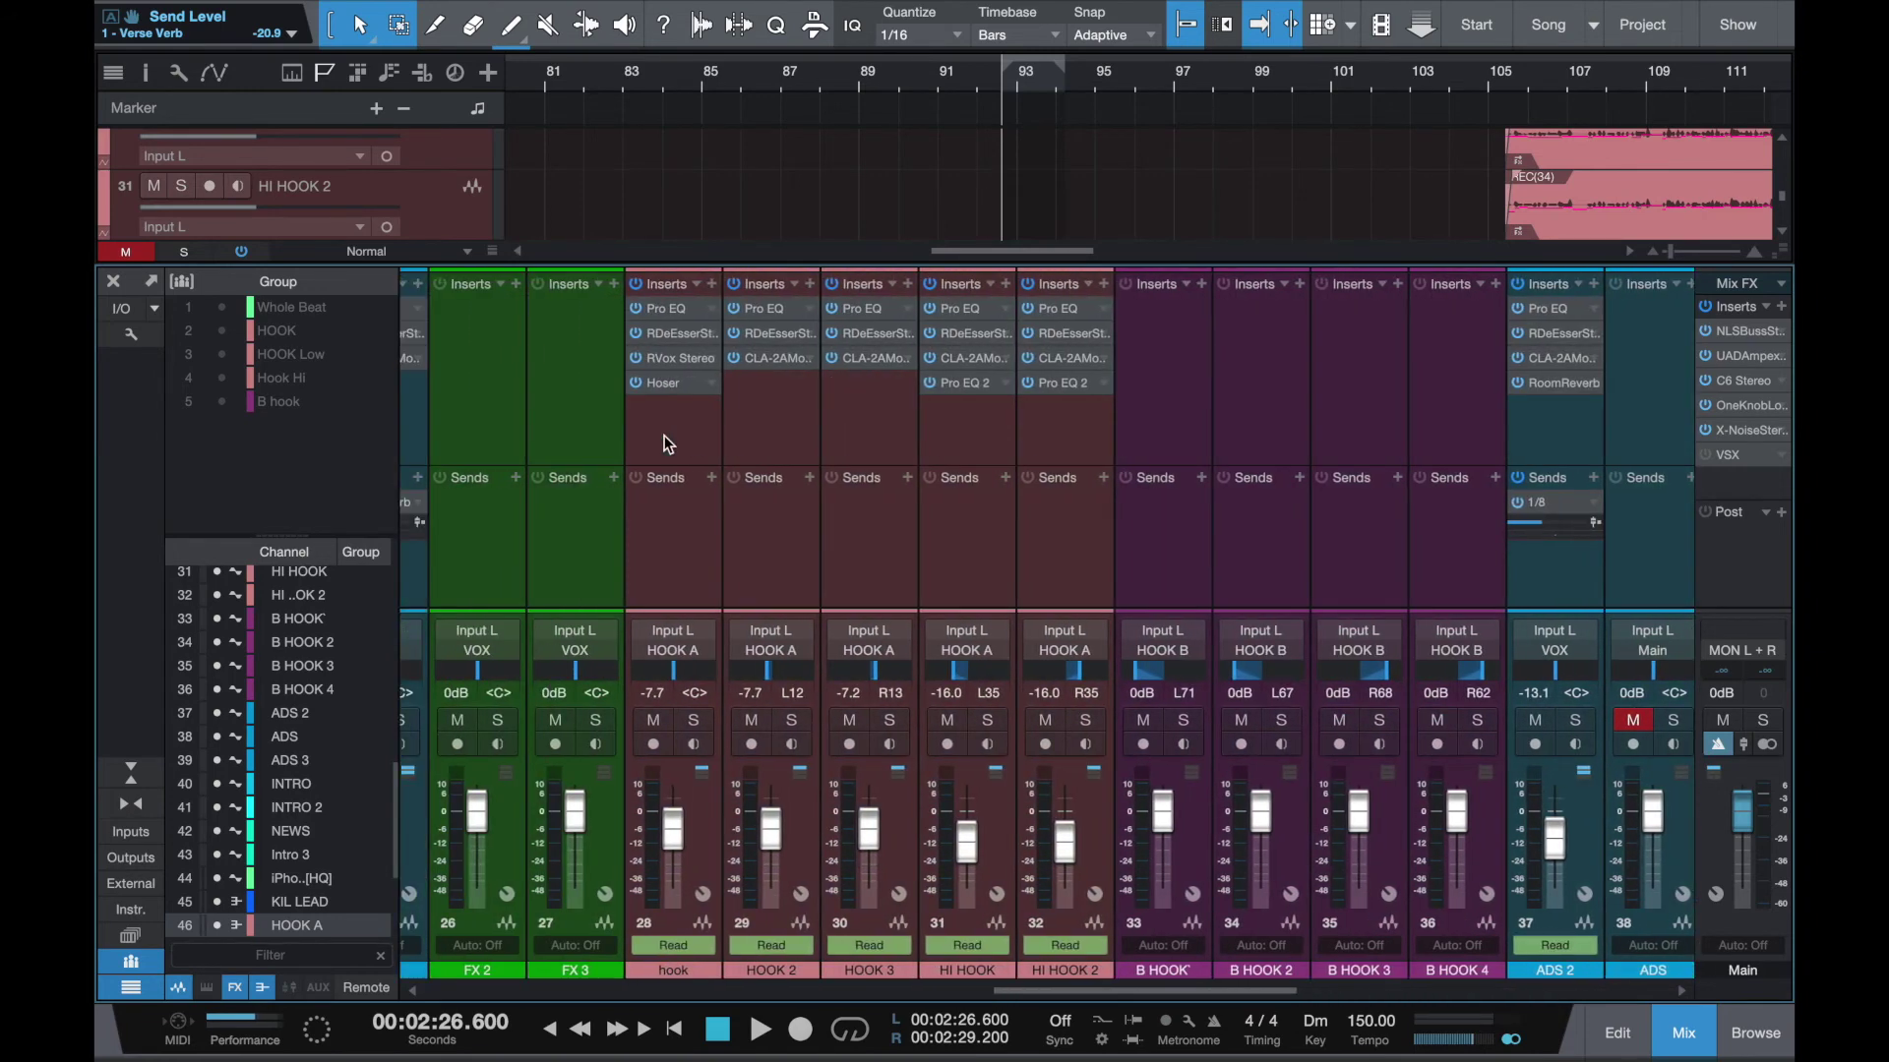
scroll(664, 444, "left", 15)
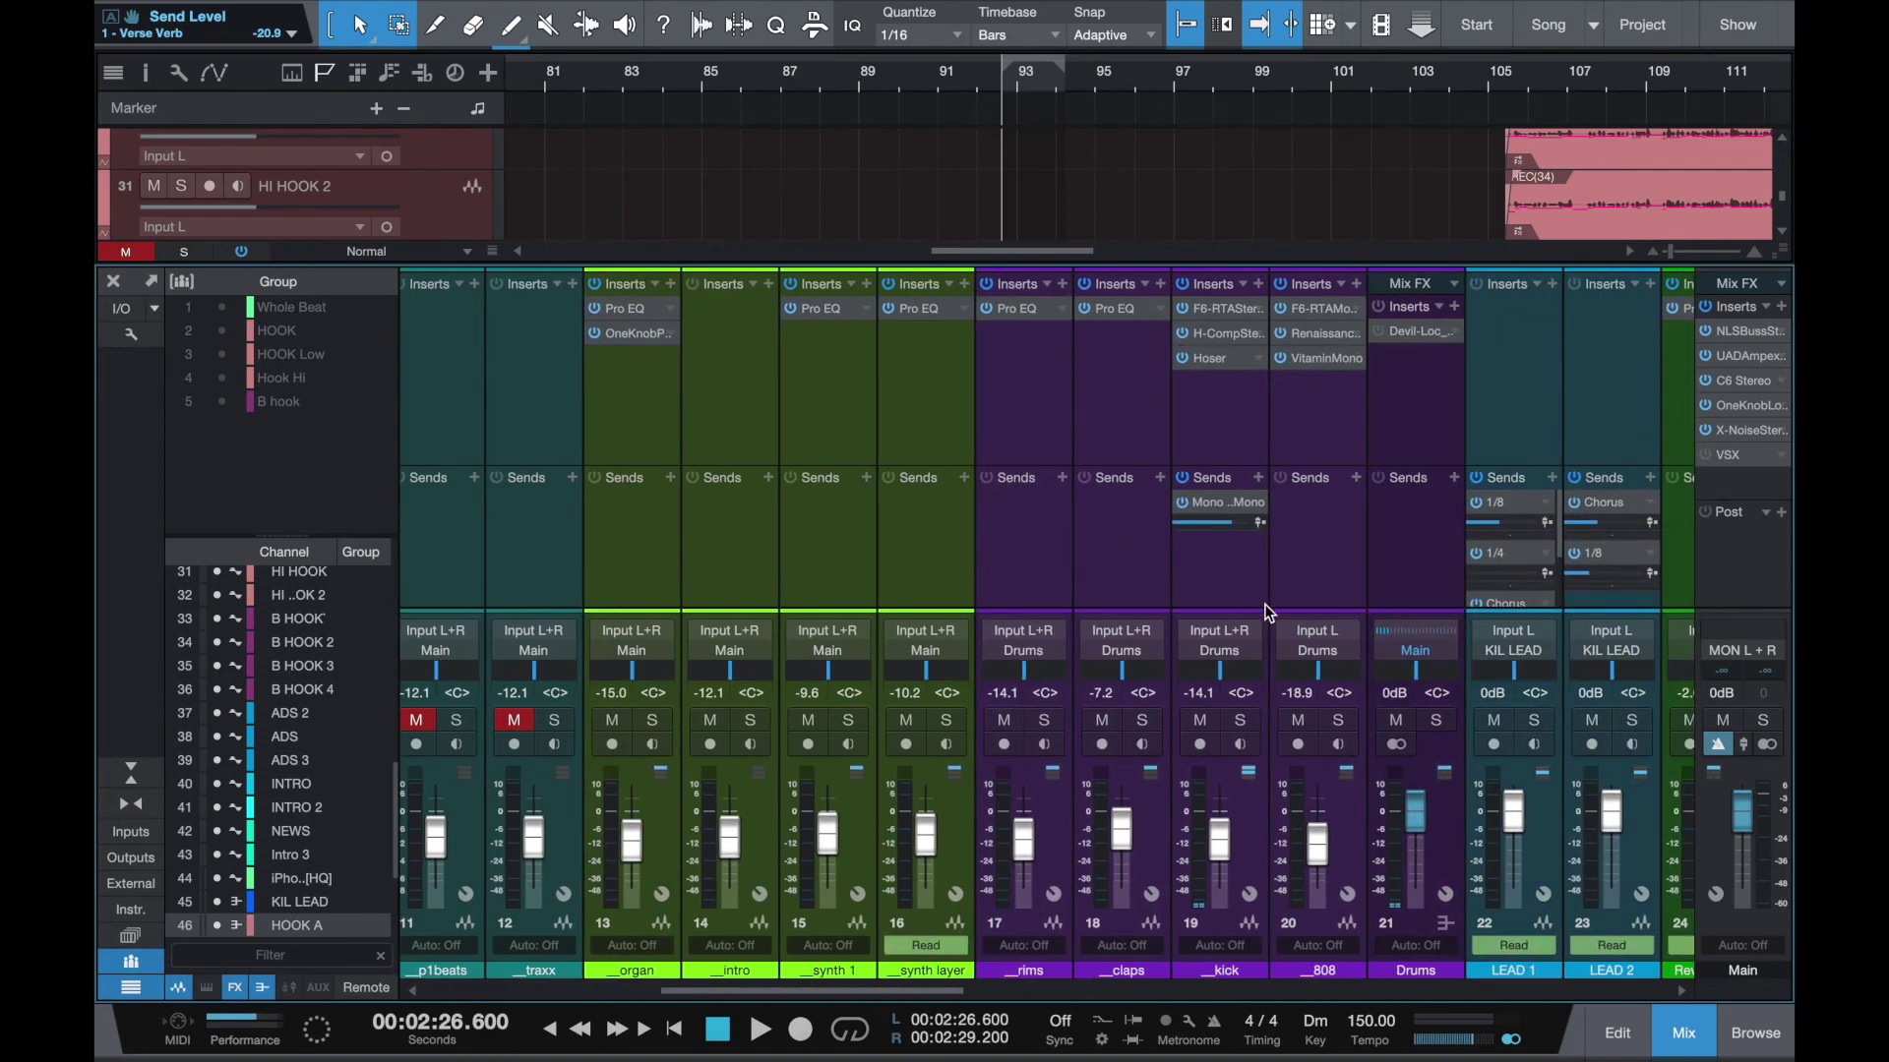
left_click(1230, 600)
left_click(1344, 587)
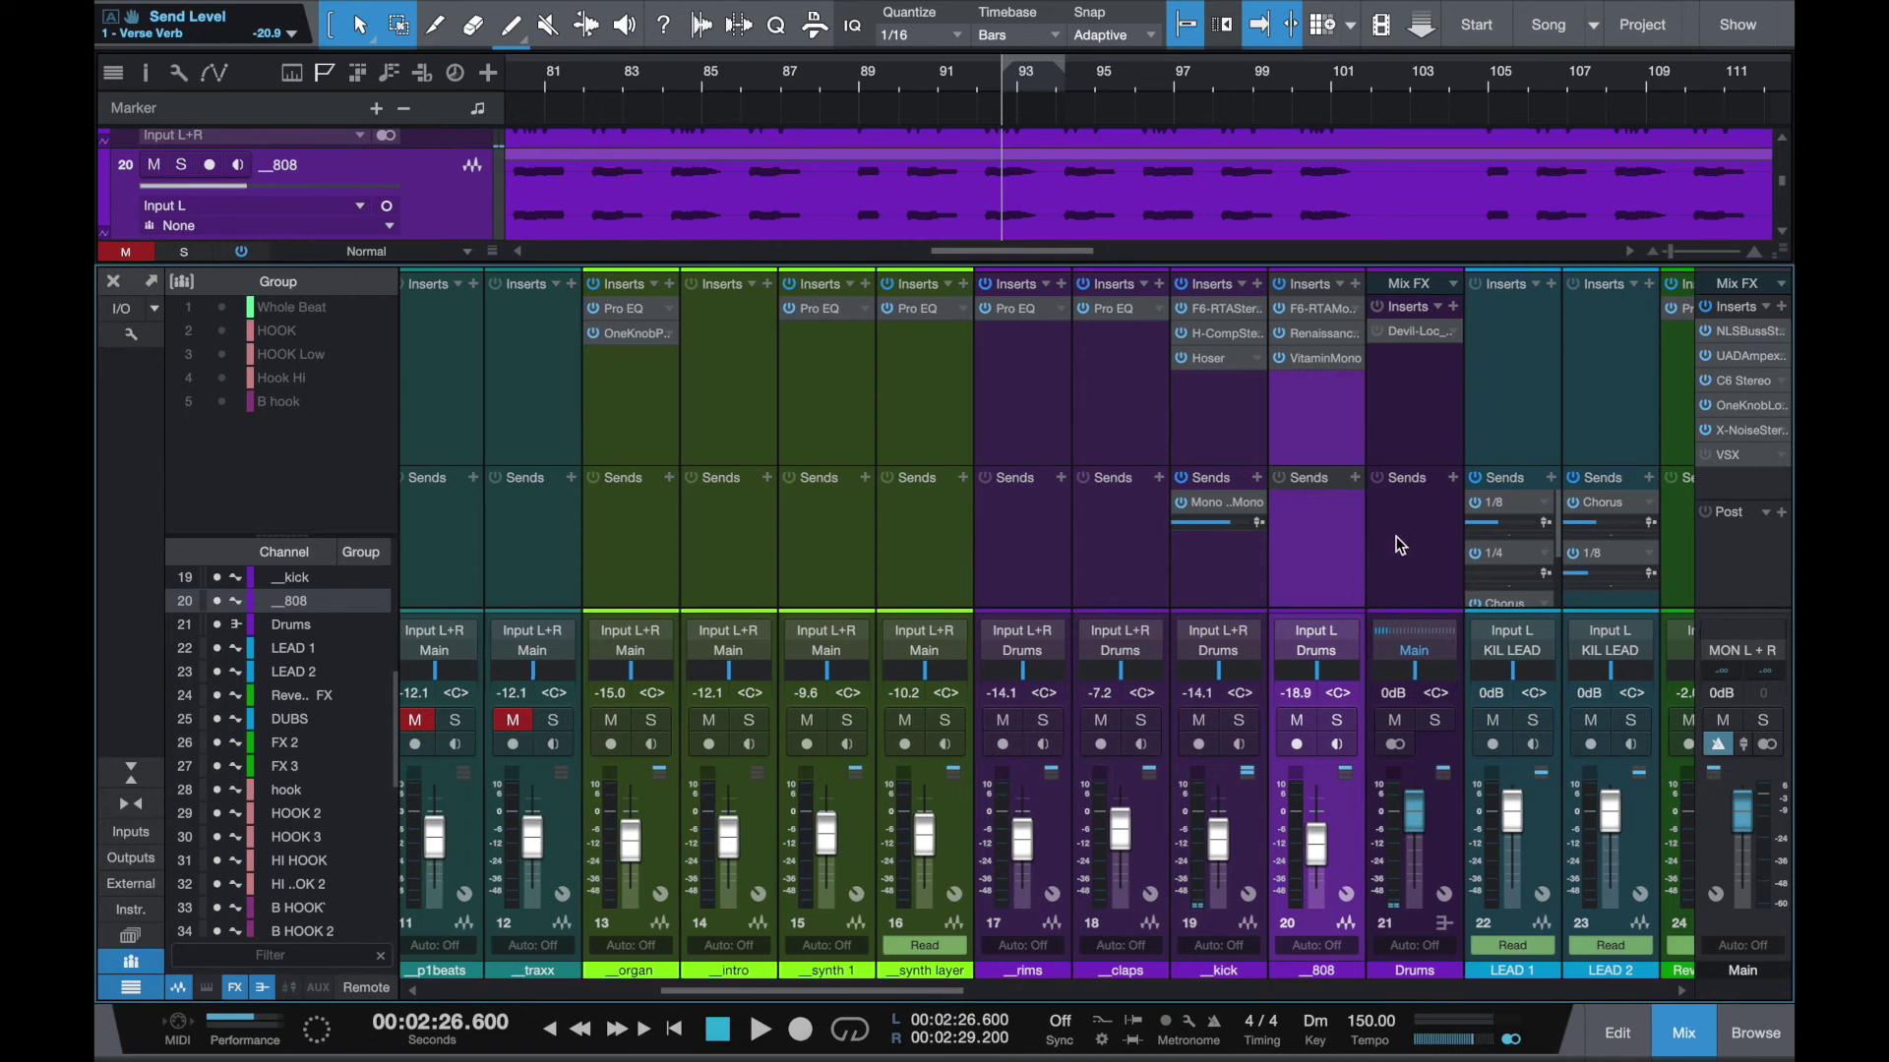
scroll(1396, 535, "right", 3)
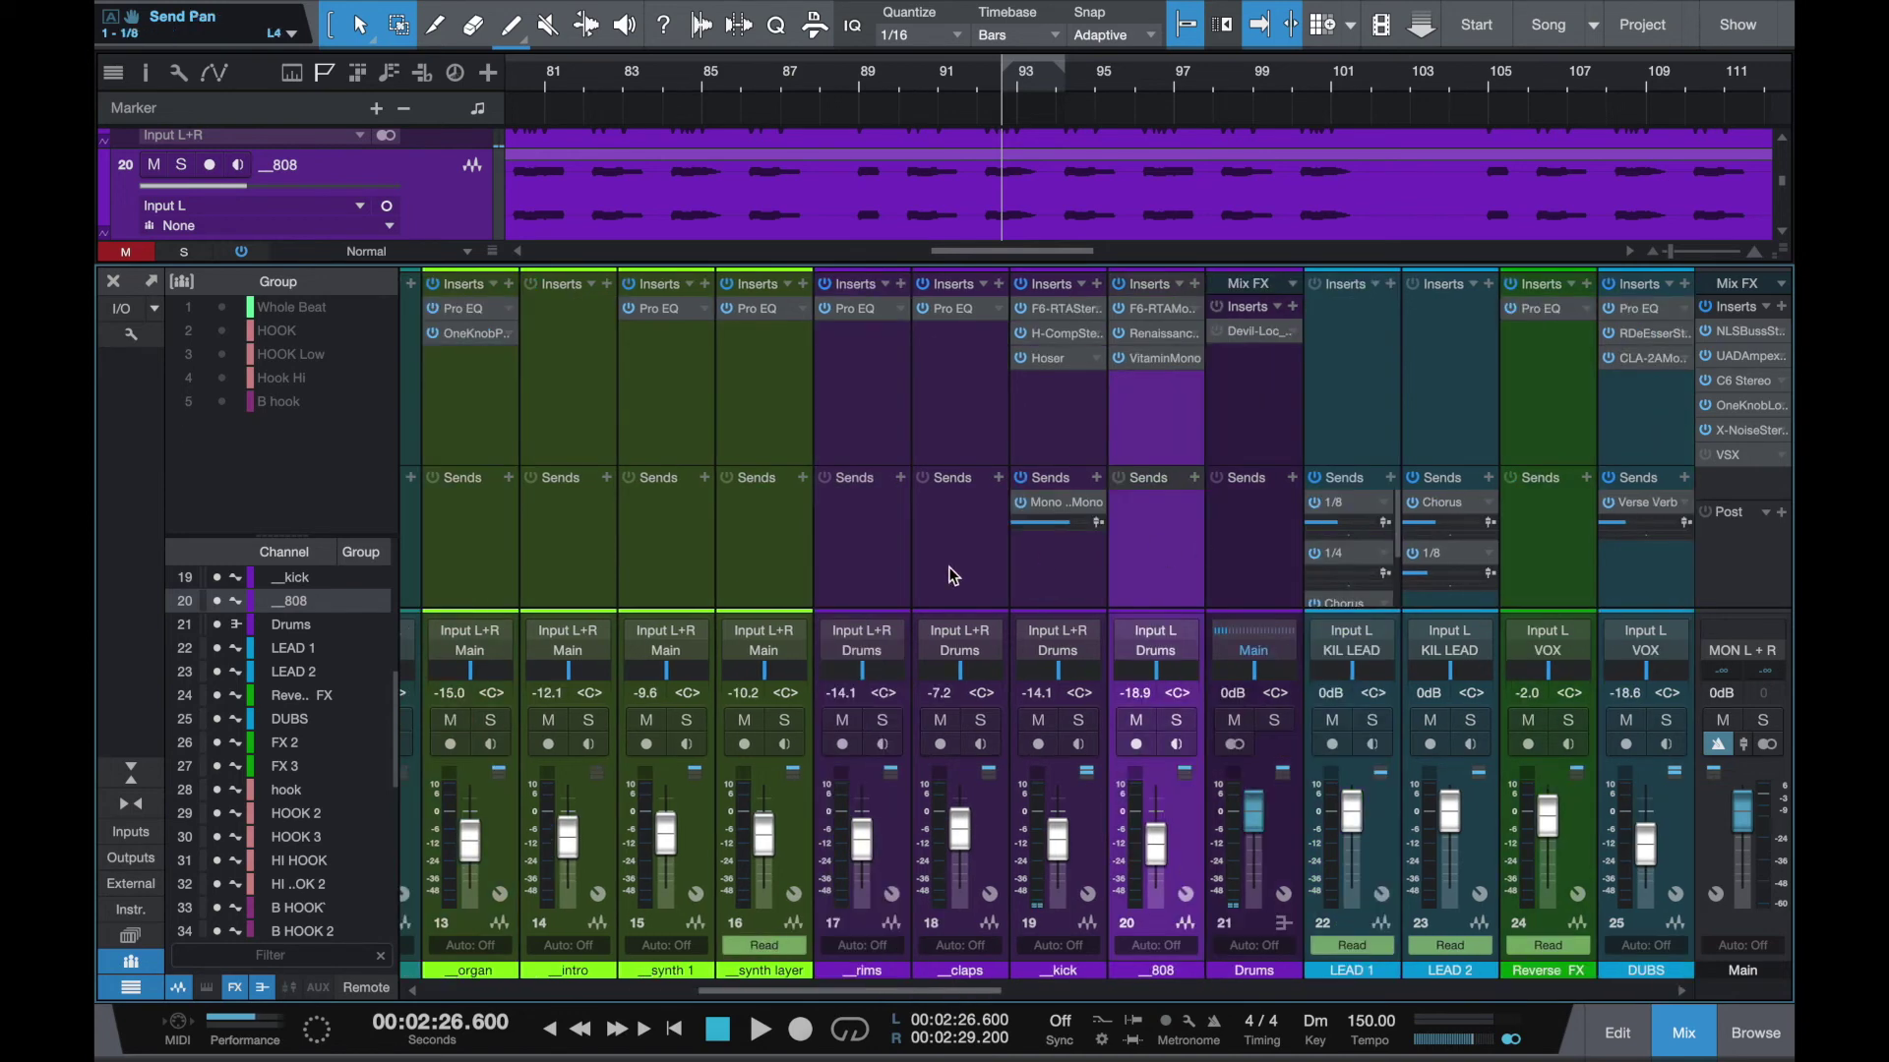
Review the mixer from the first track through to the buses and effects channels, and reduce the mixer's height slightly
scroll(949, 567, "left", 10)
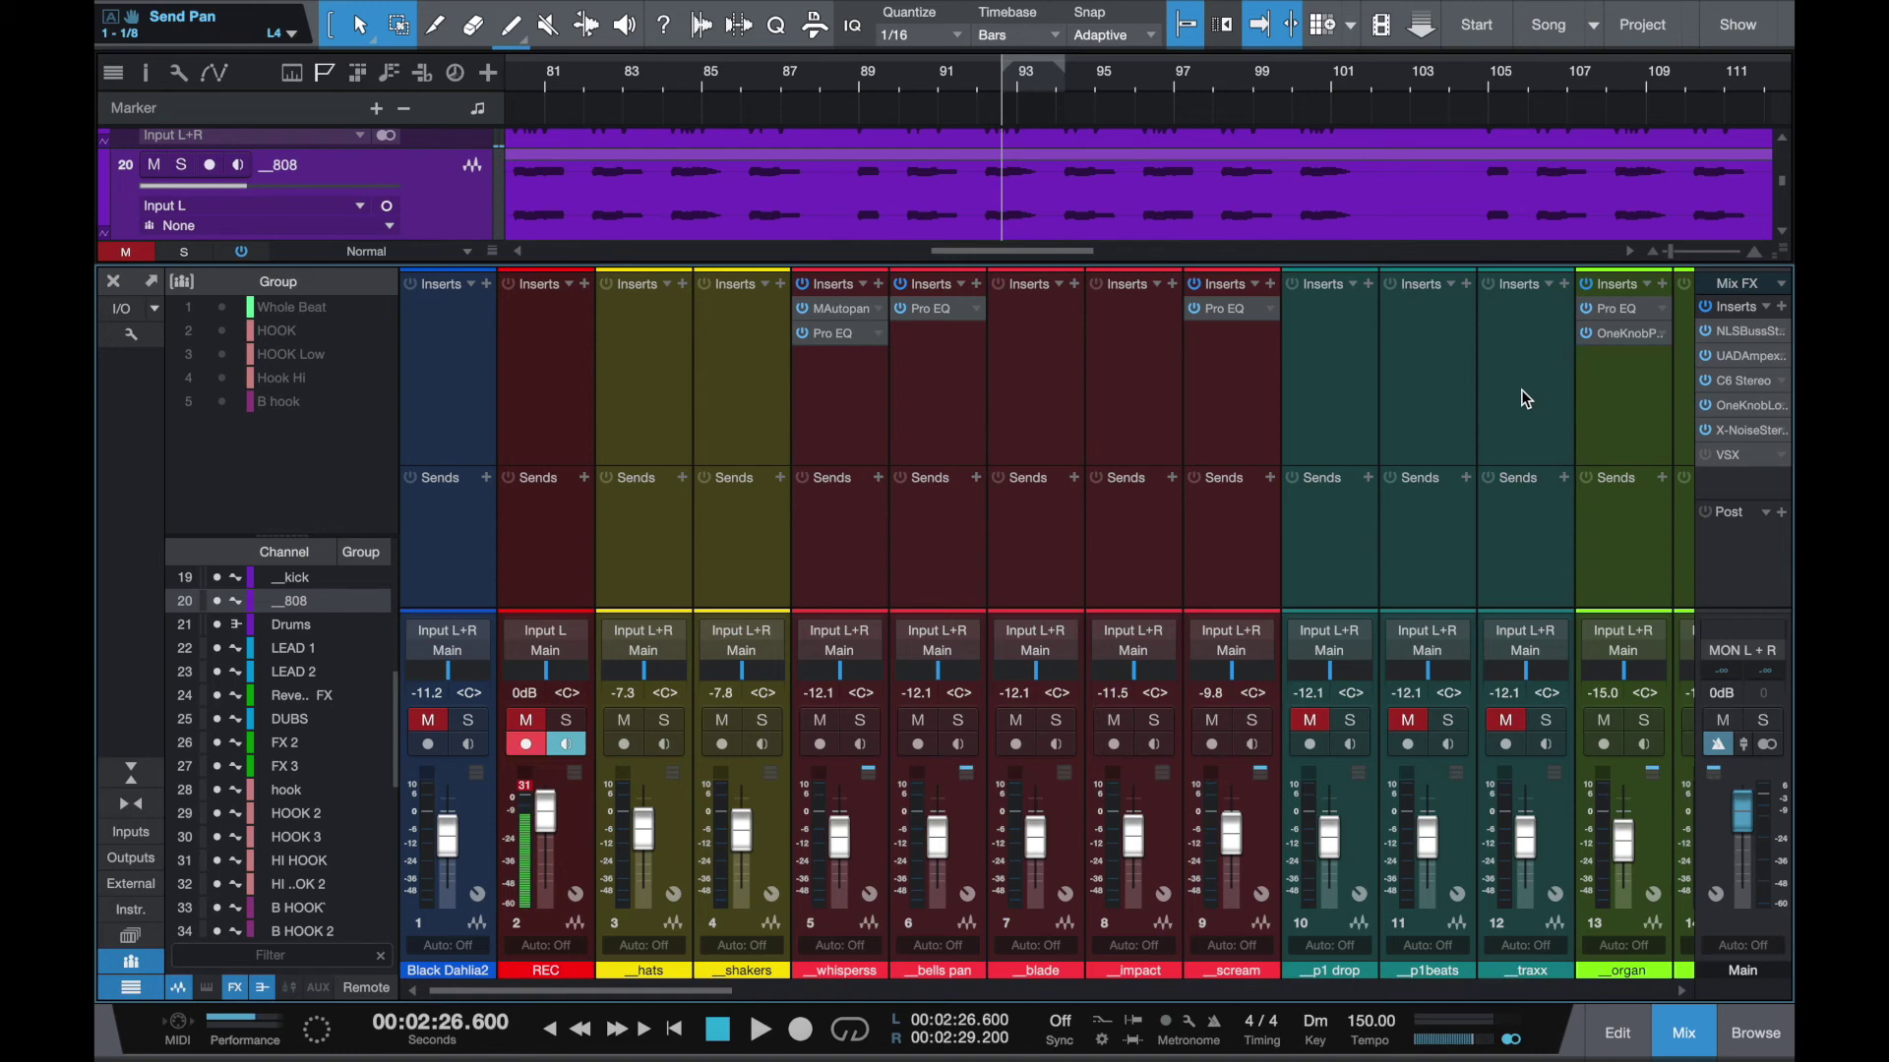
scroll(1389, 399, "right", 15)
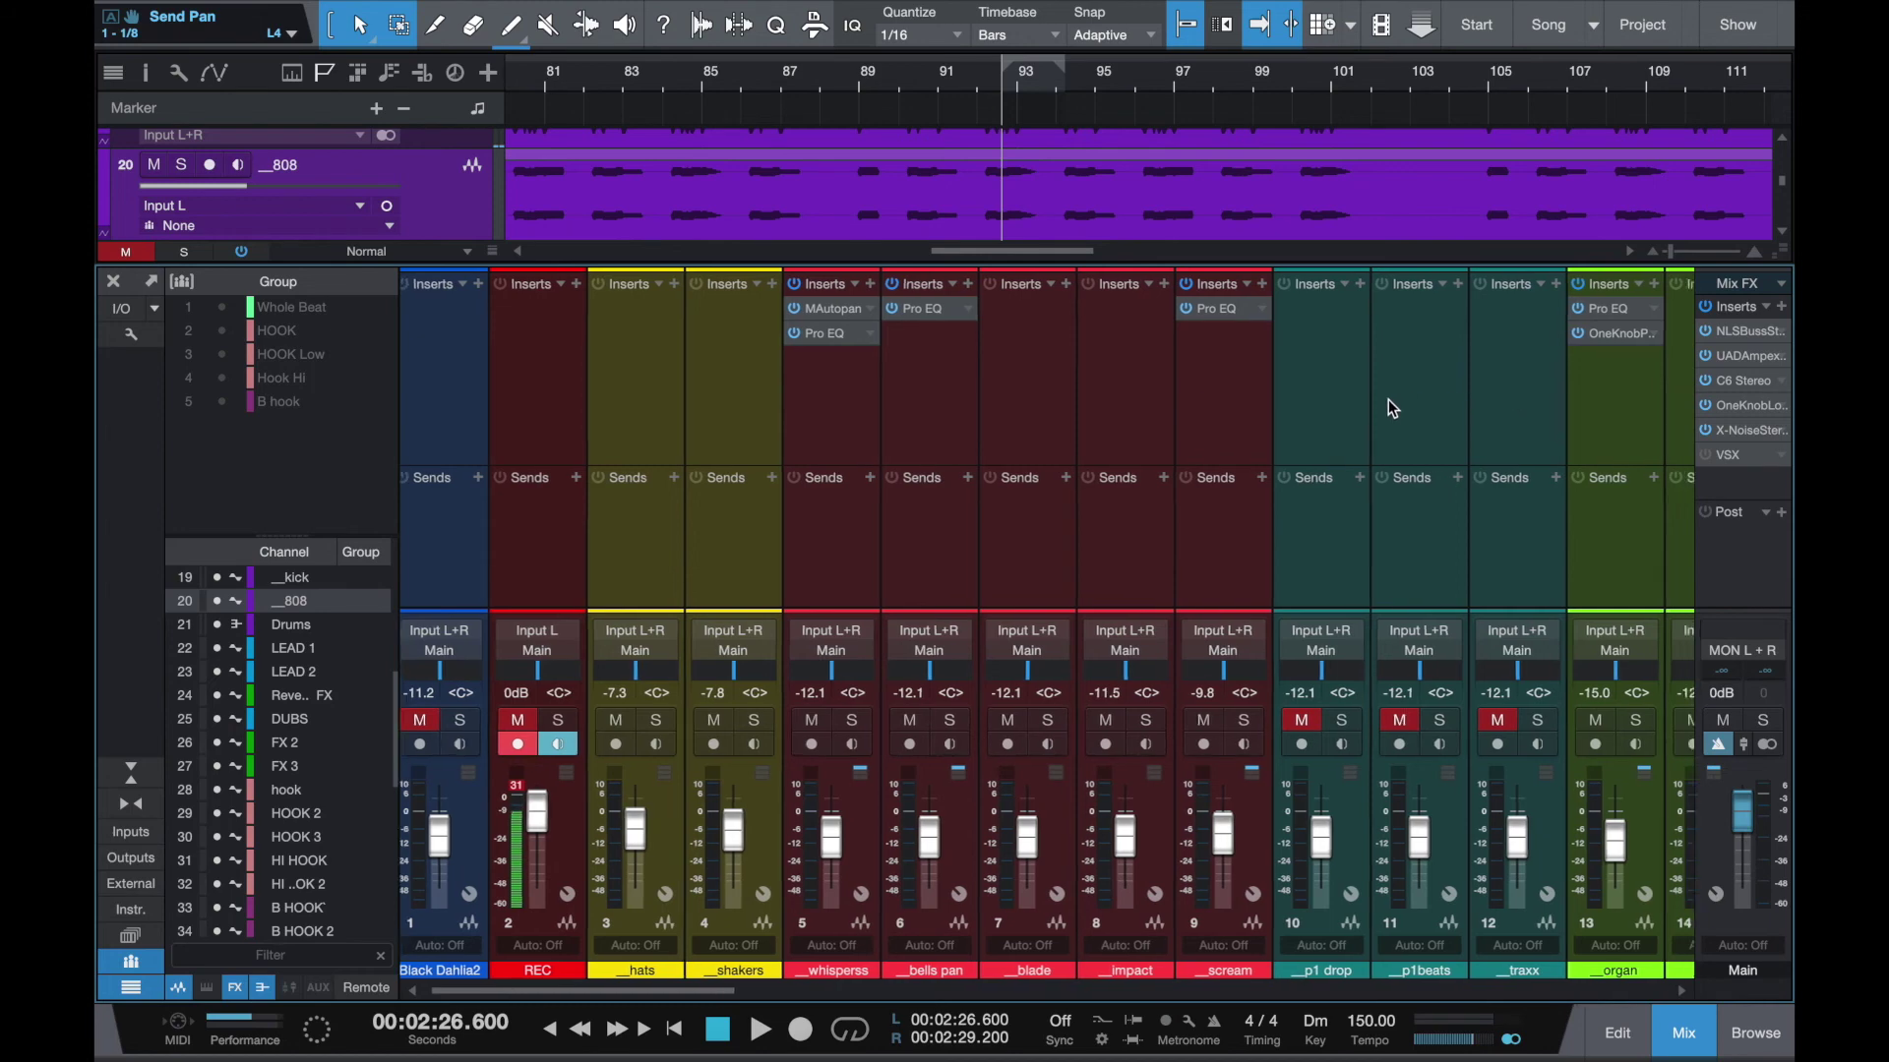
scroll(1389, 399, "right", 1)
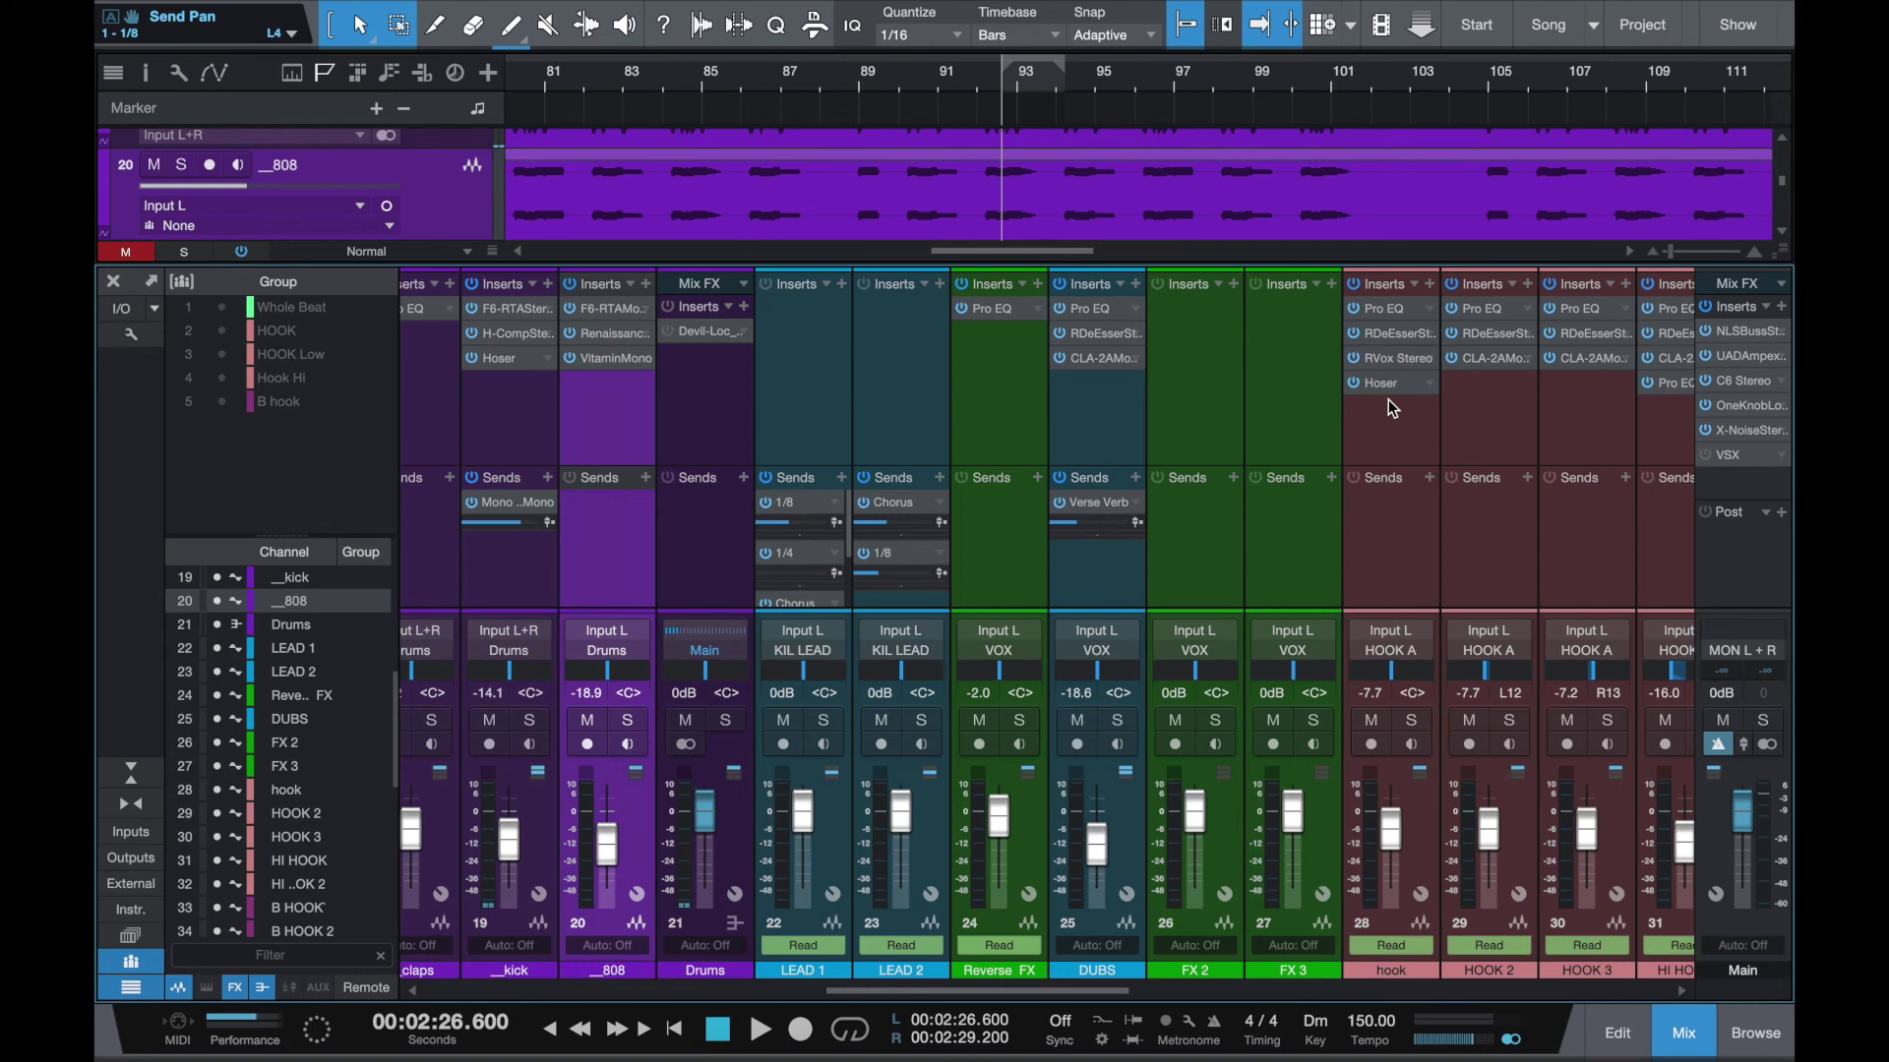
scroll(1424, 522, "right", 20)
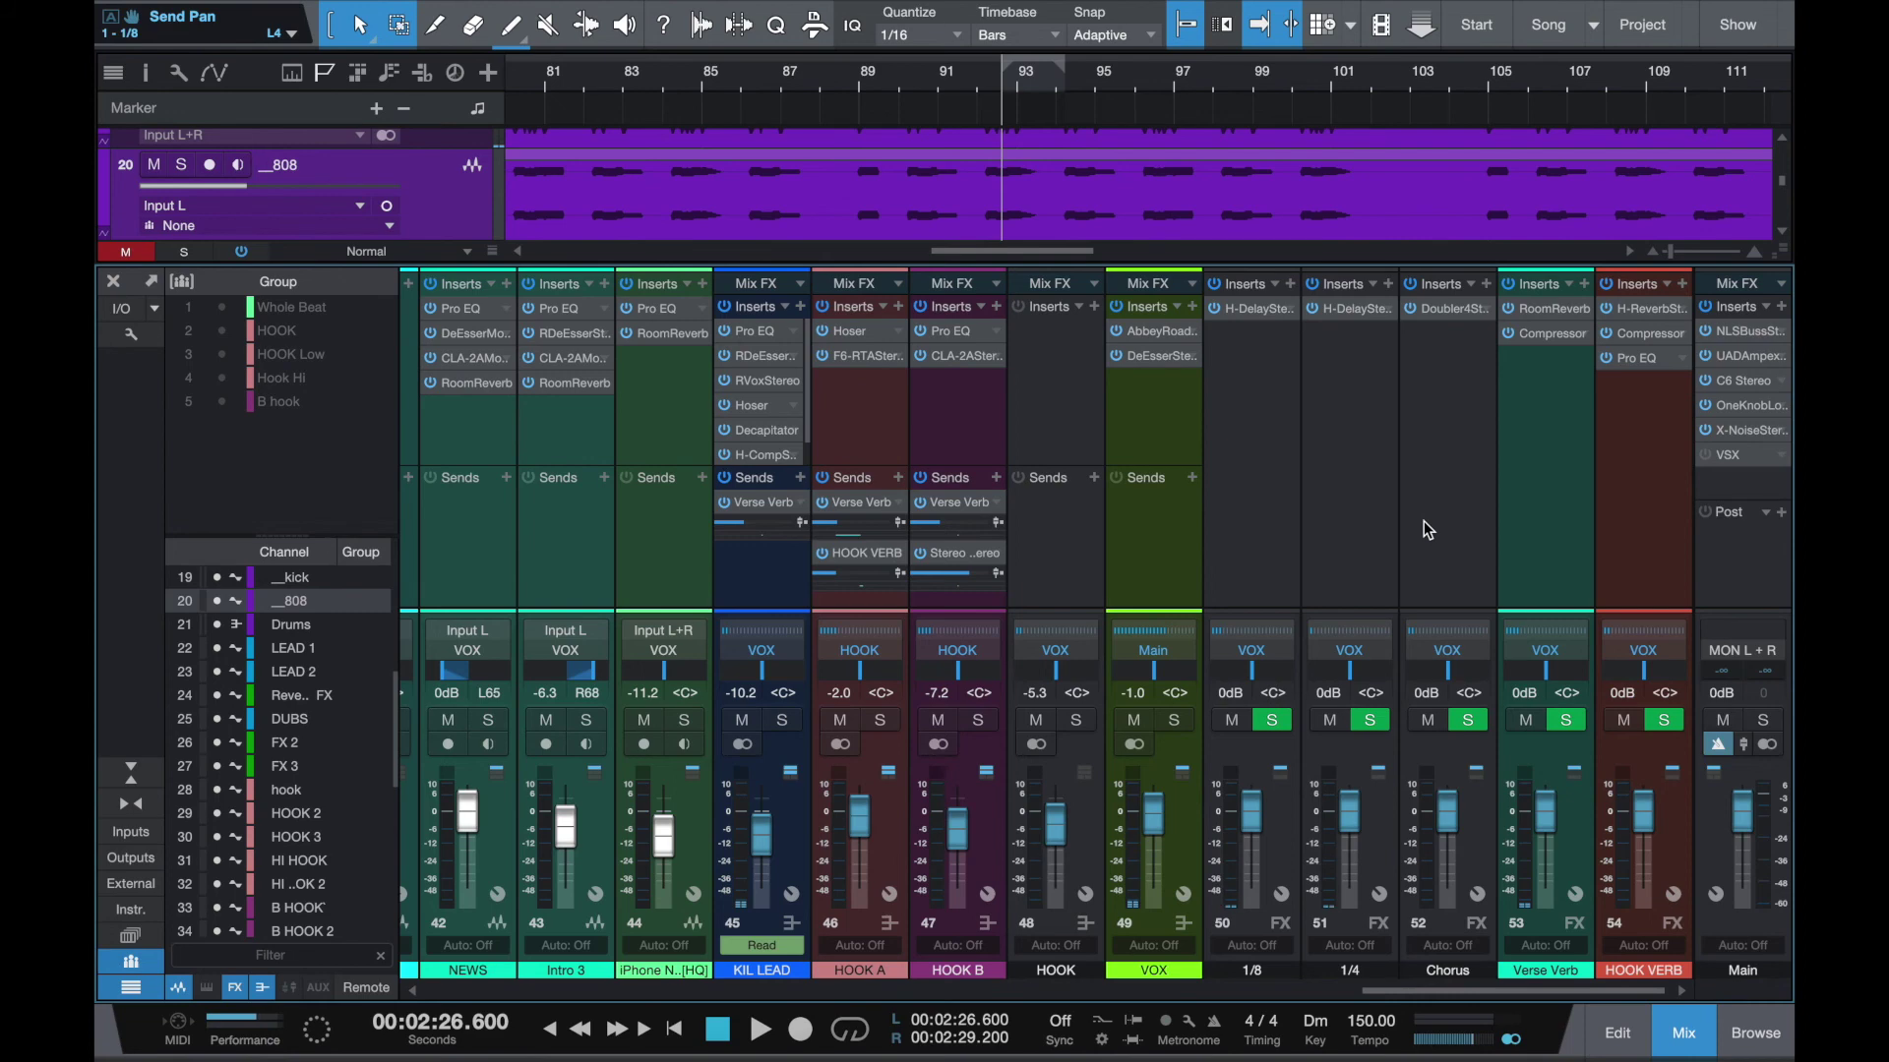
mouse_move(1390, 261)
left_mouse_down()
mouse_move(1371, 398)
mouse_move(1377, 267)
left_mouse_up()
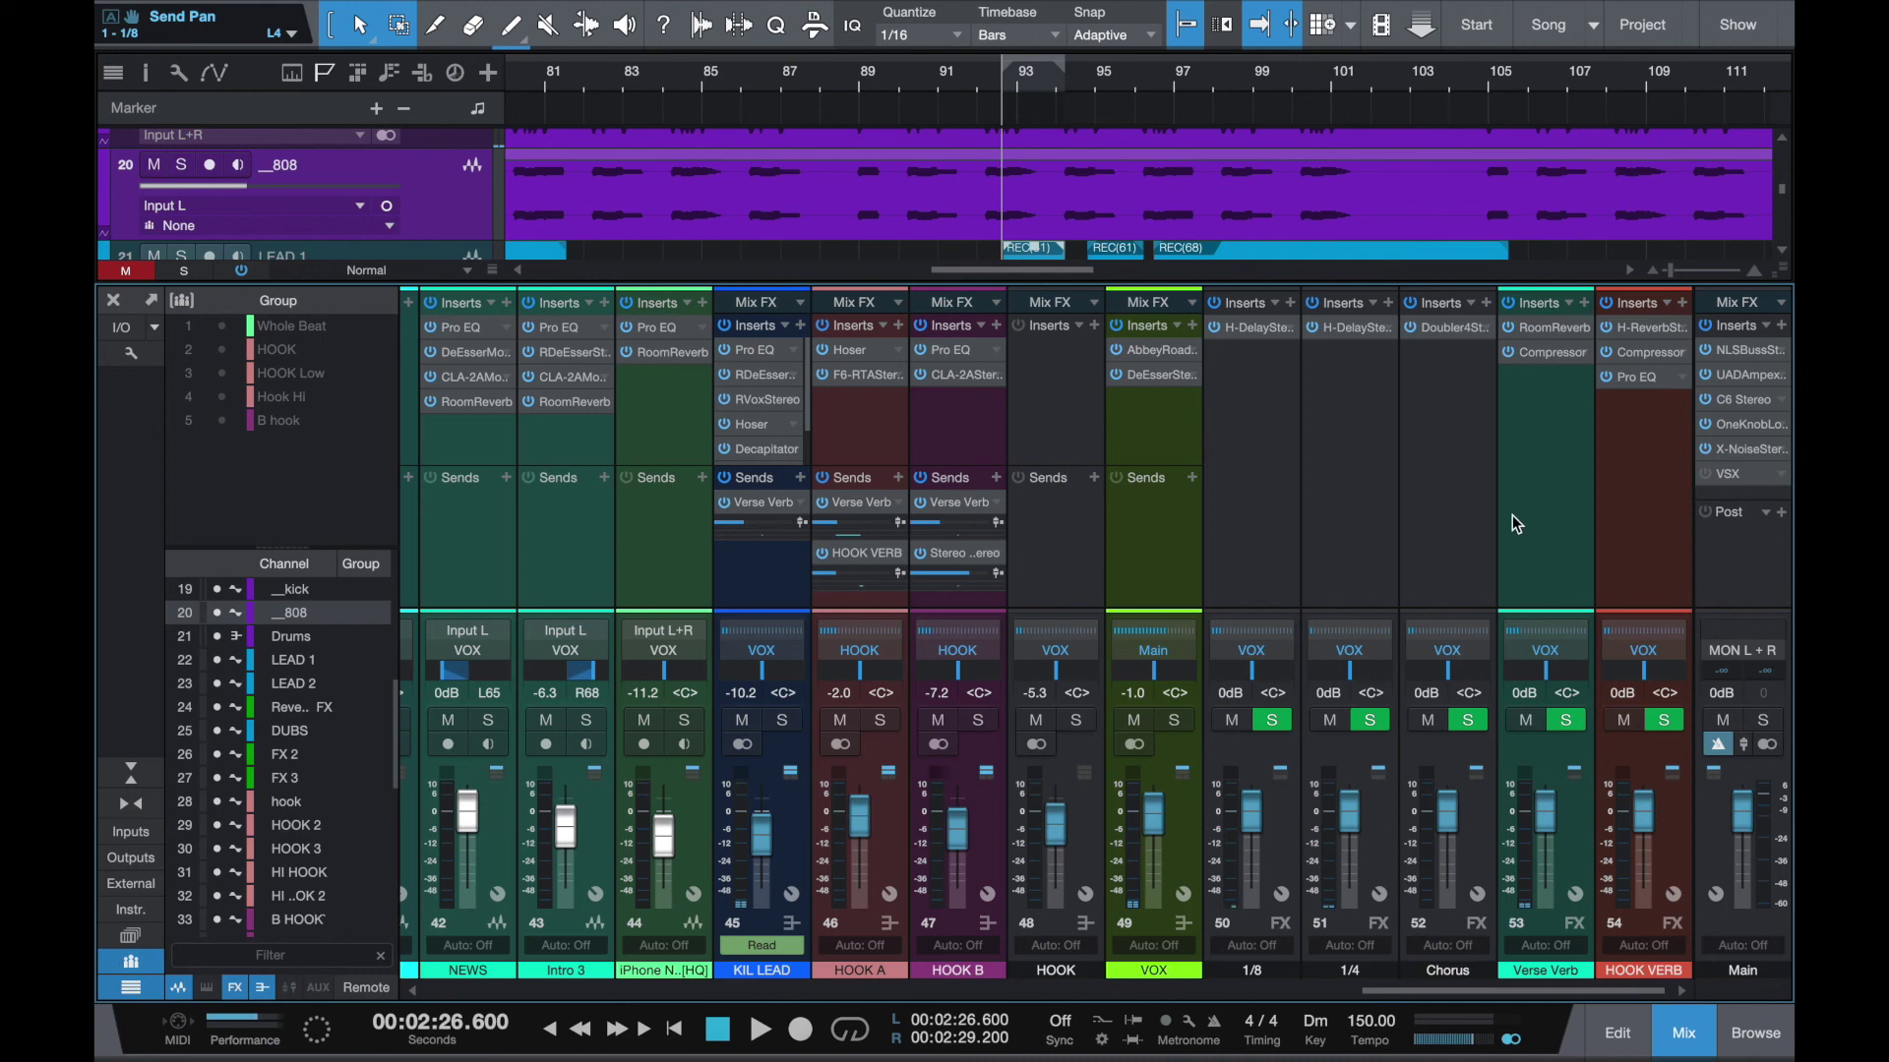
Select the B HOOK channel and the __hats channel in turn, clear the selection, and return to the vocal buses and effects channels
scroll(1171, 567, "left", 5)
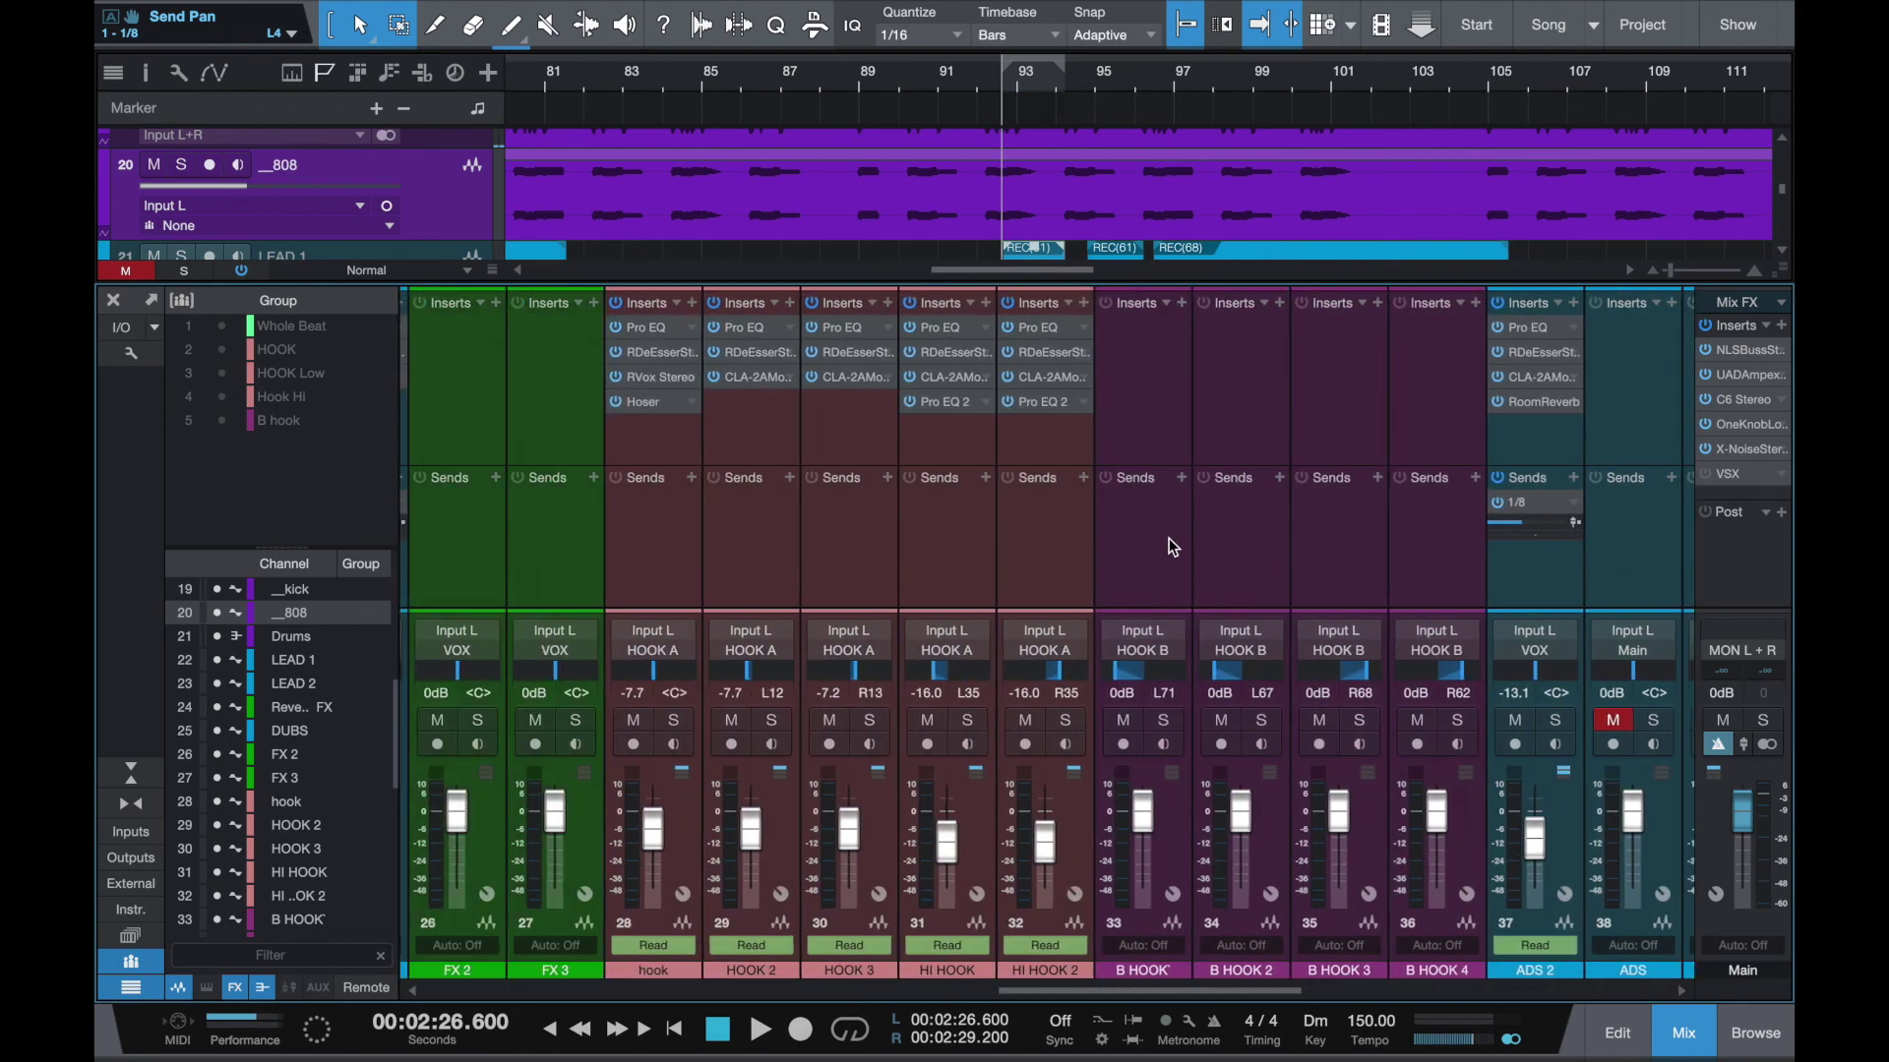
left_click(1169, 541)
scroll(1139, 582, "left", 2)
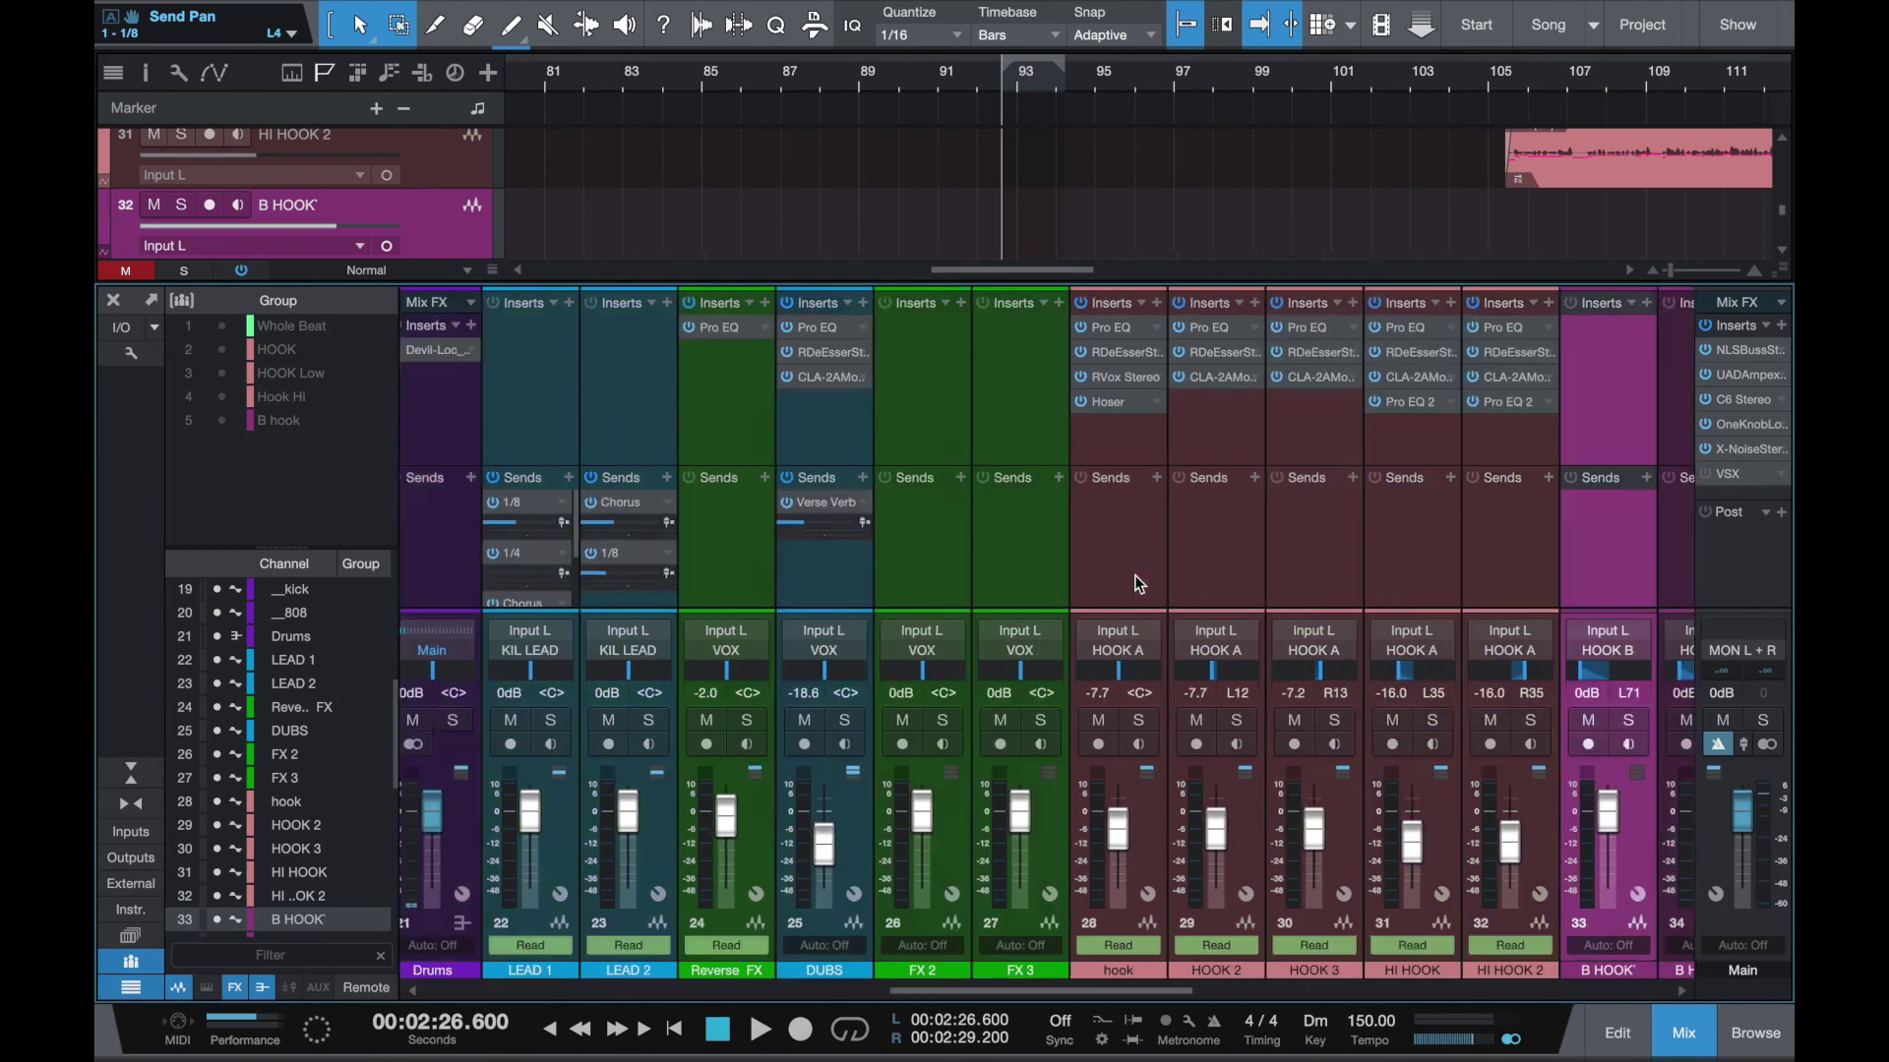
scroll(1138, 582, "left", 6)
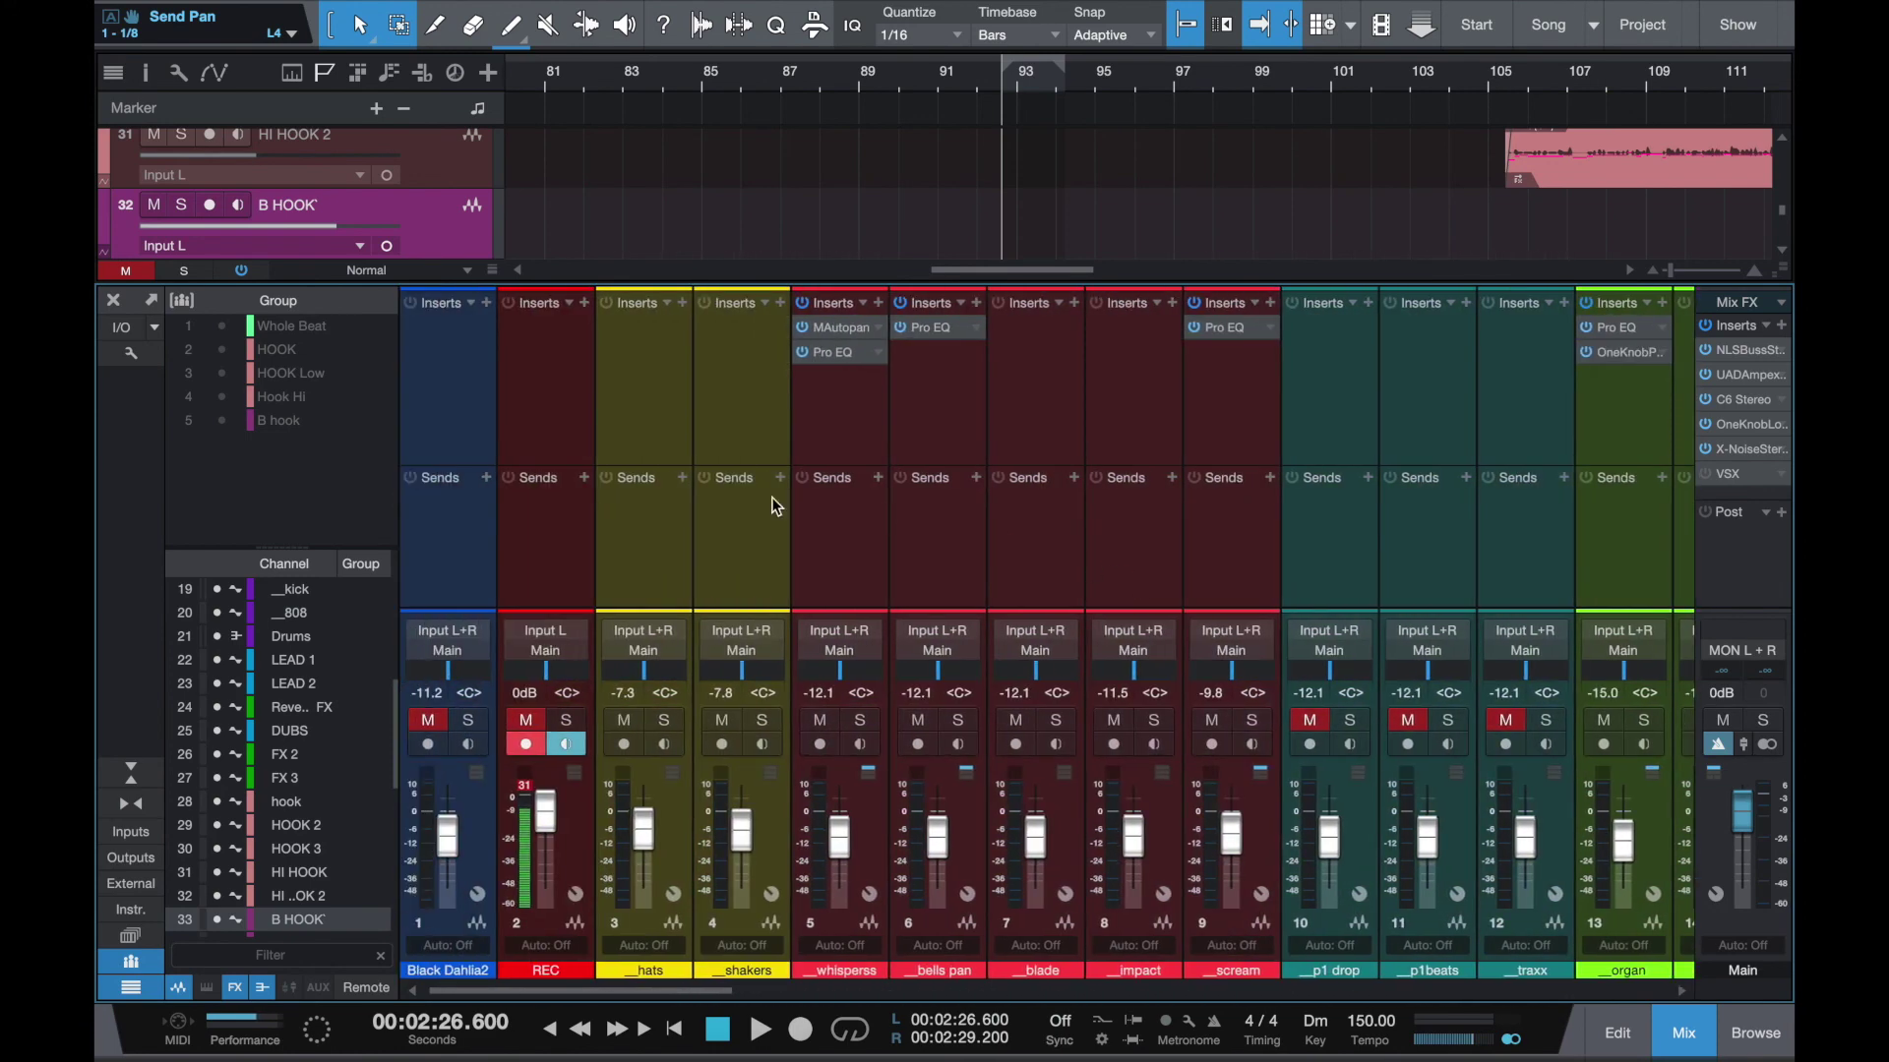
left_click(635, 513)
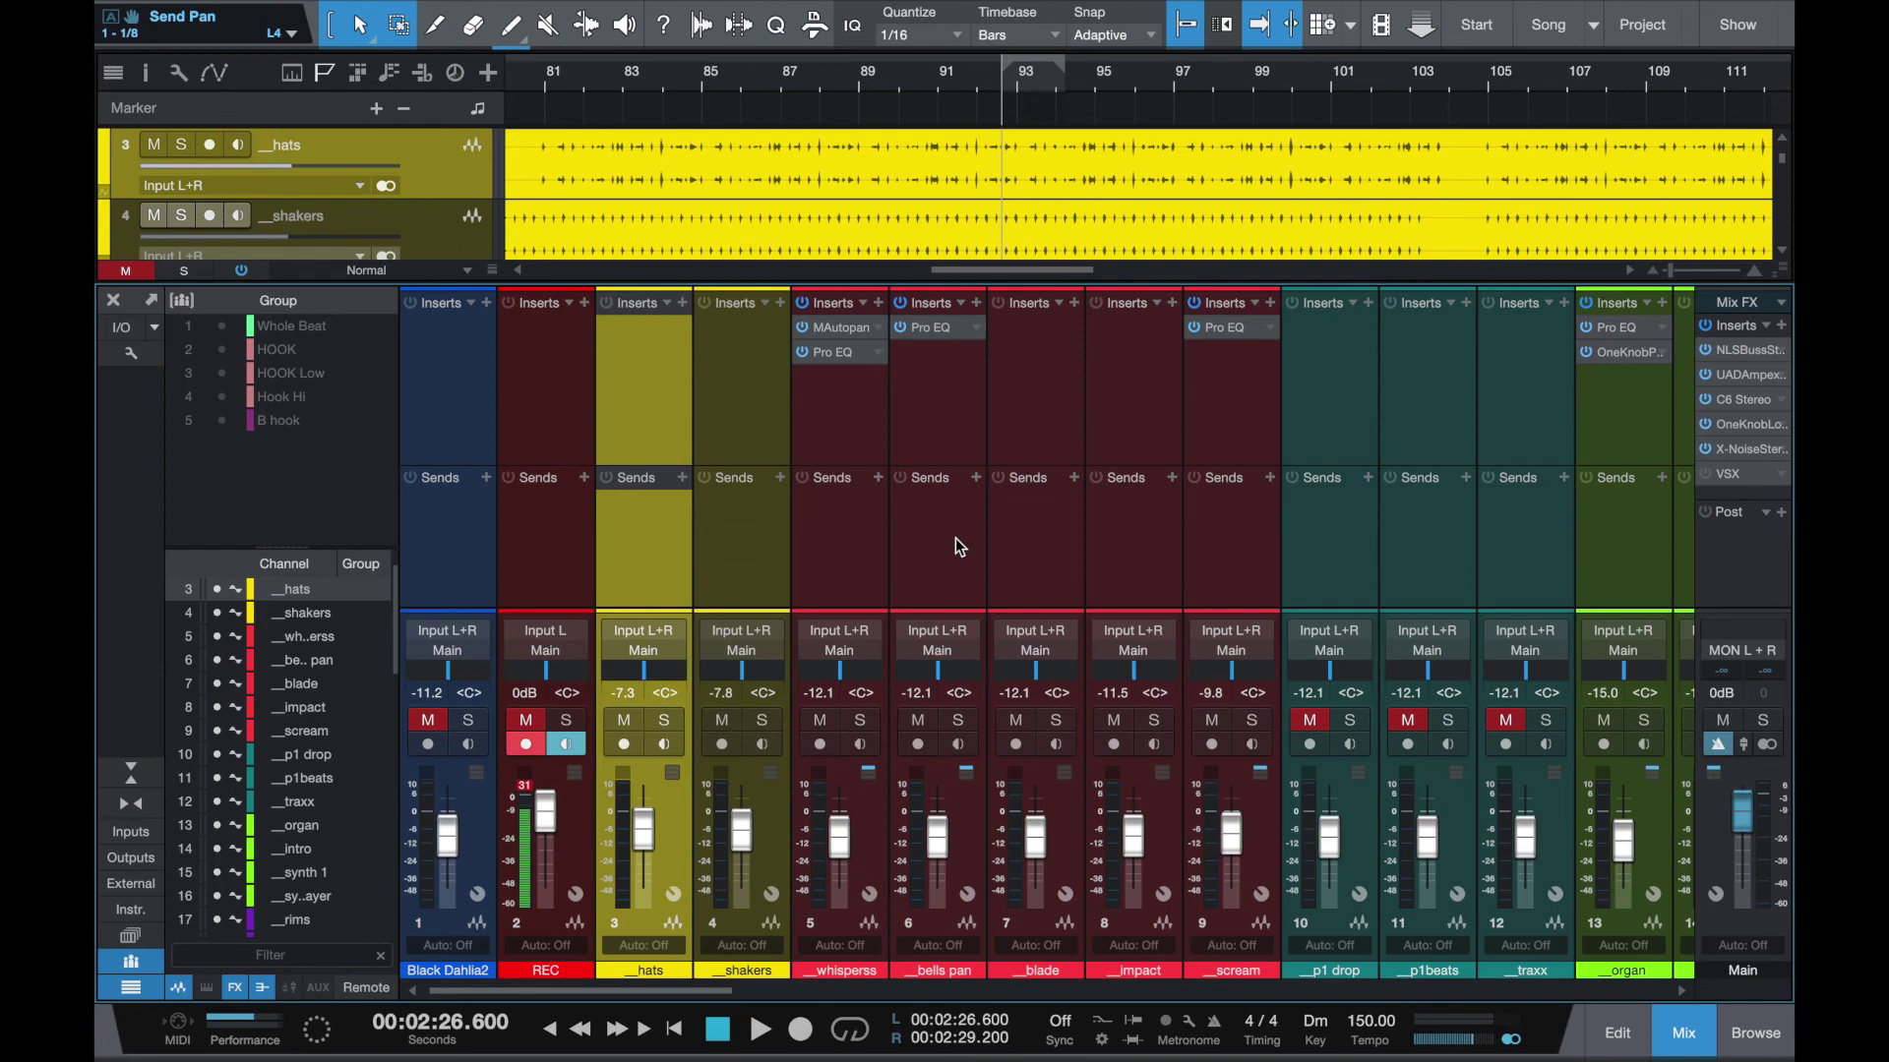
left_click(219, 327)
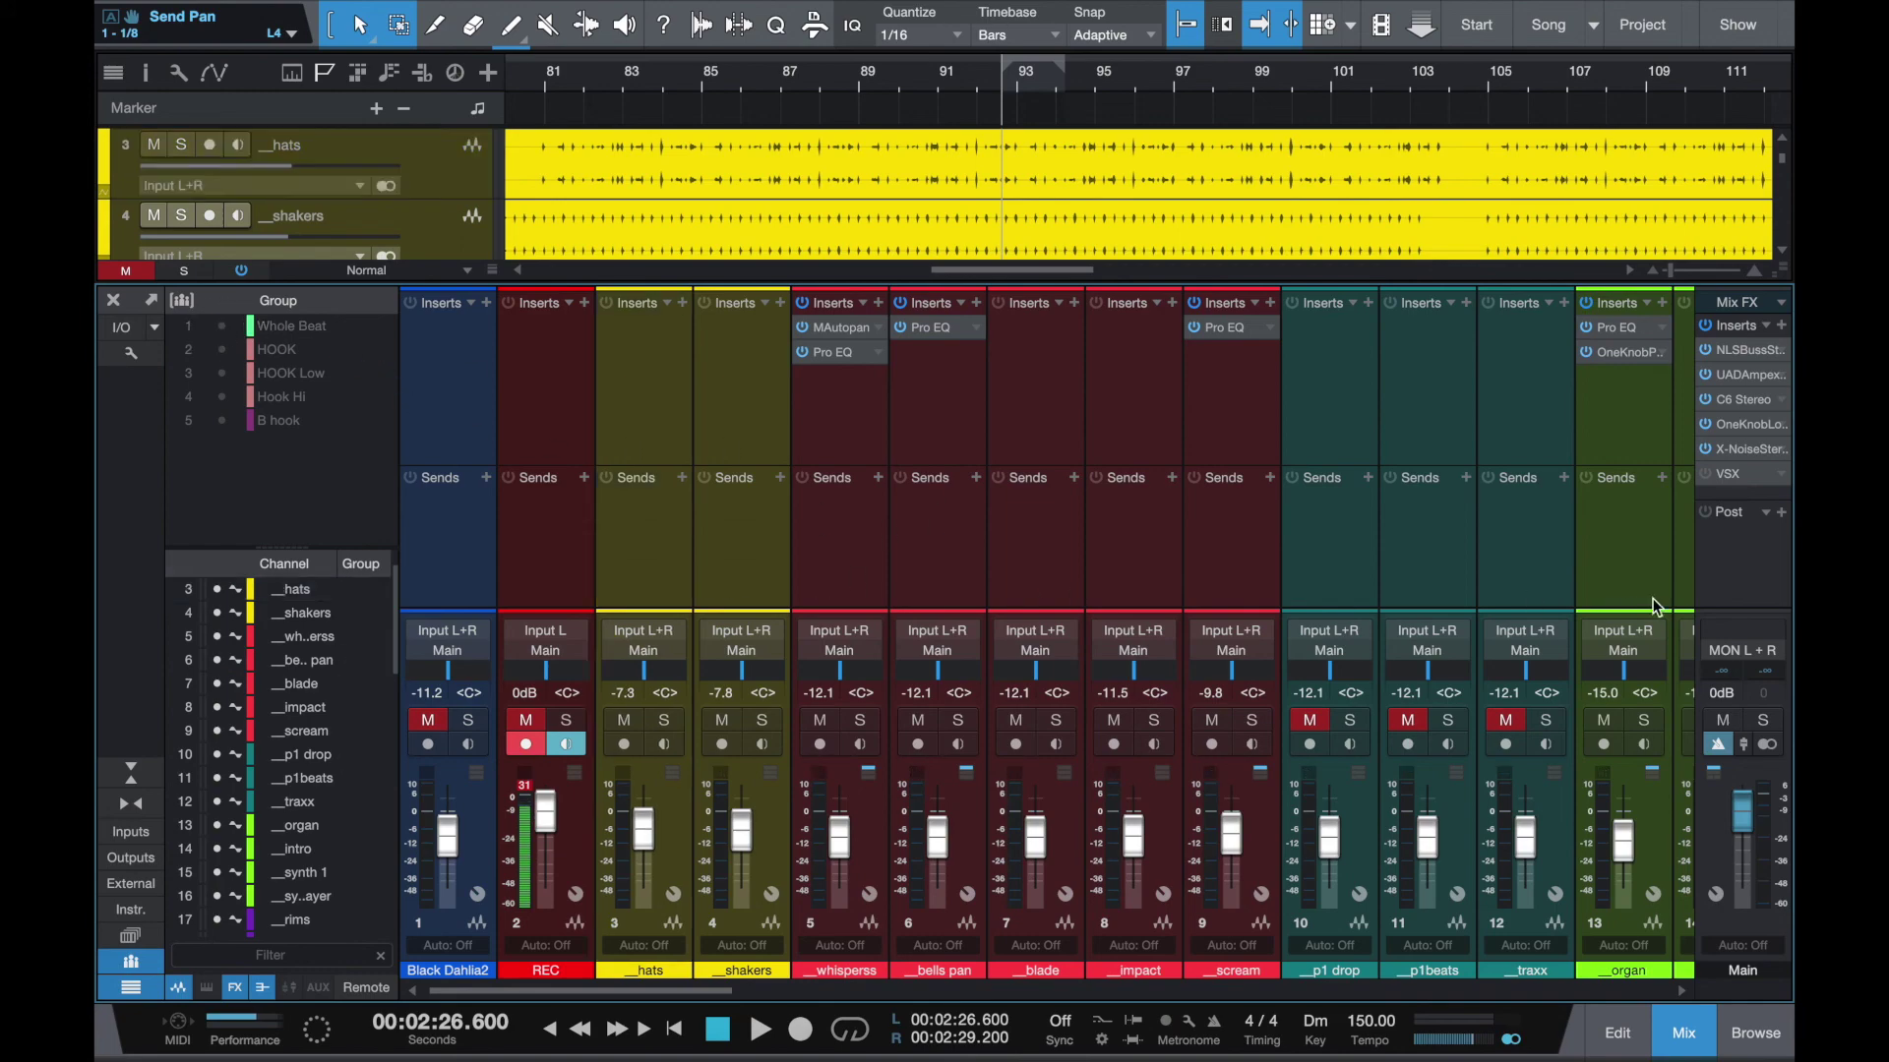
scroll(1496, 548, "right", 15)
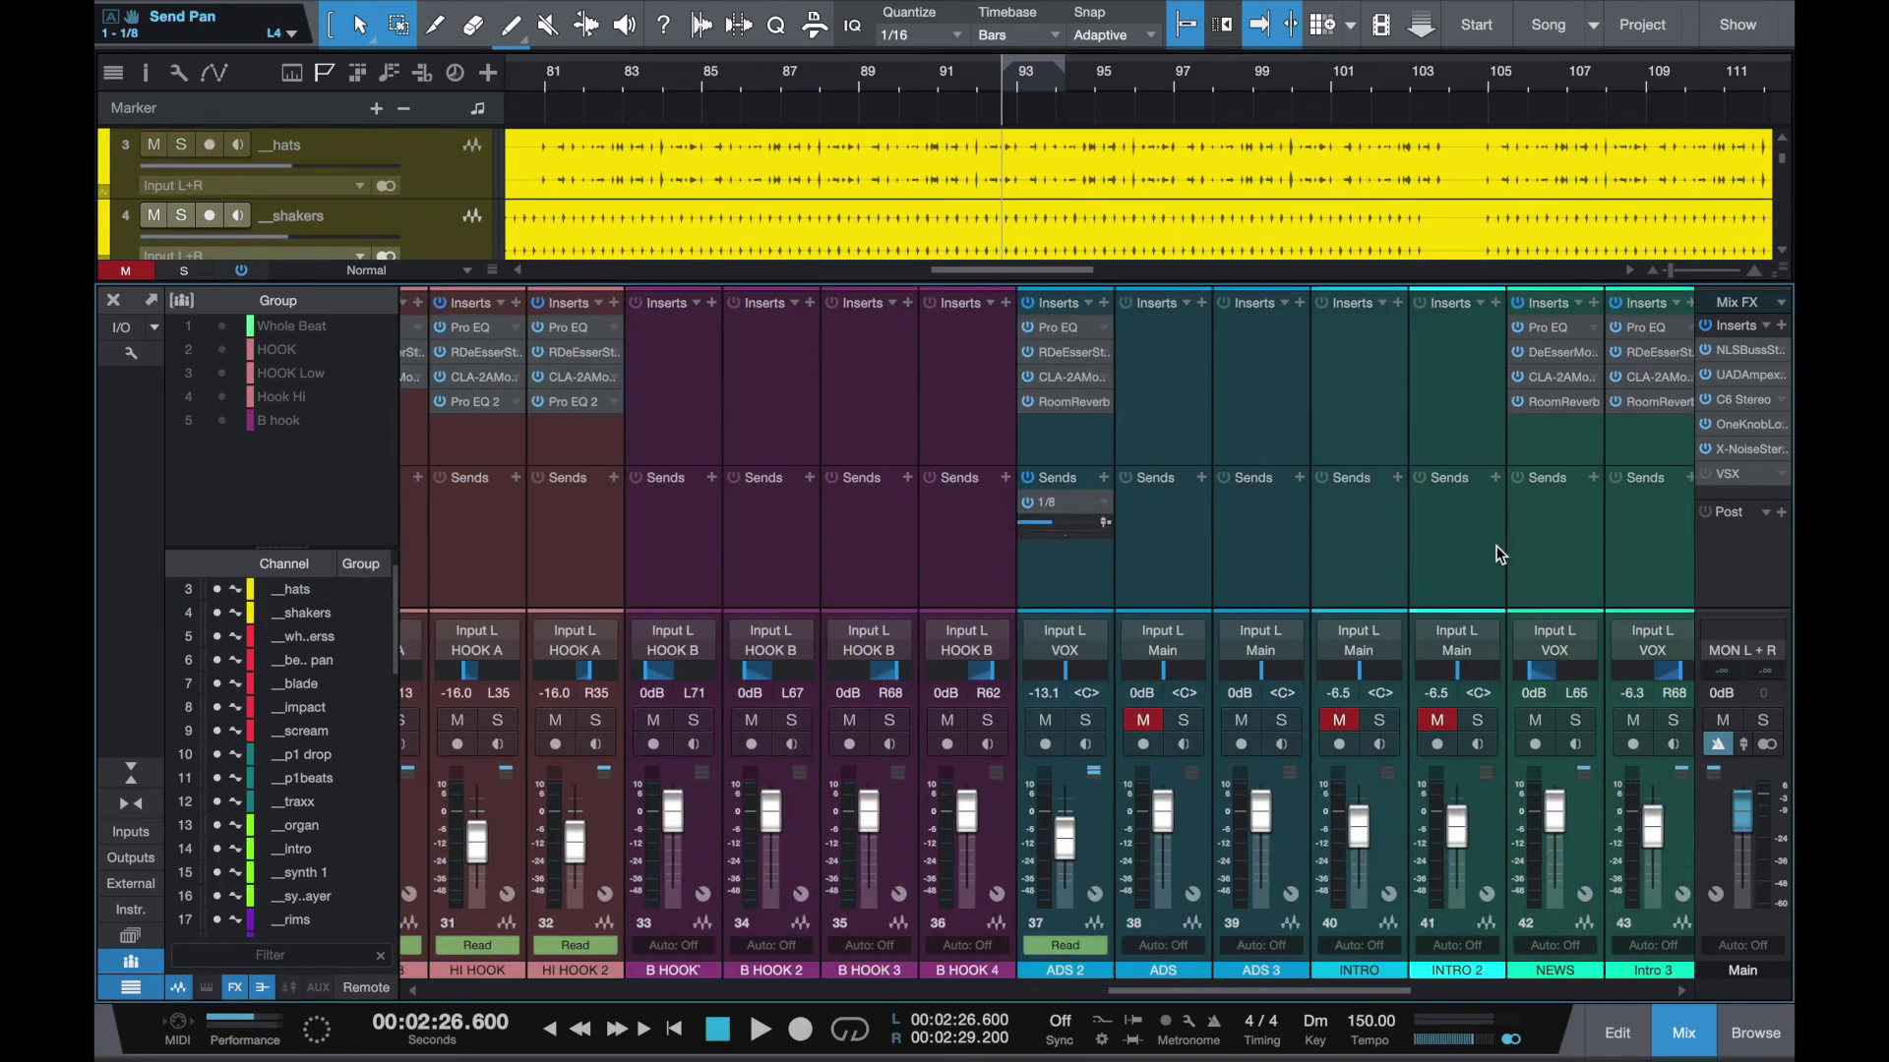
scroll(1496, 546, "right", 4)
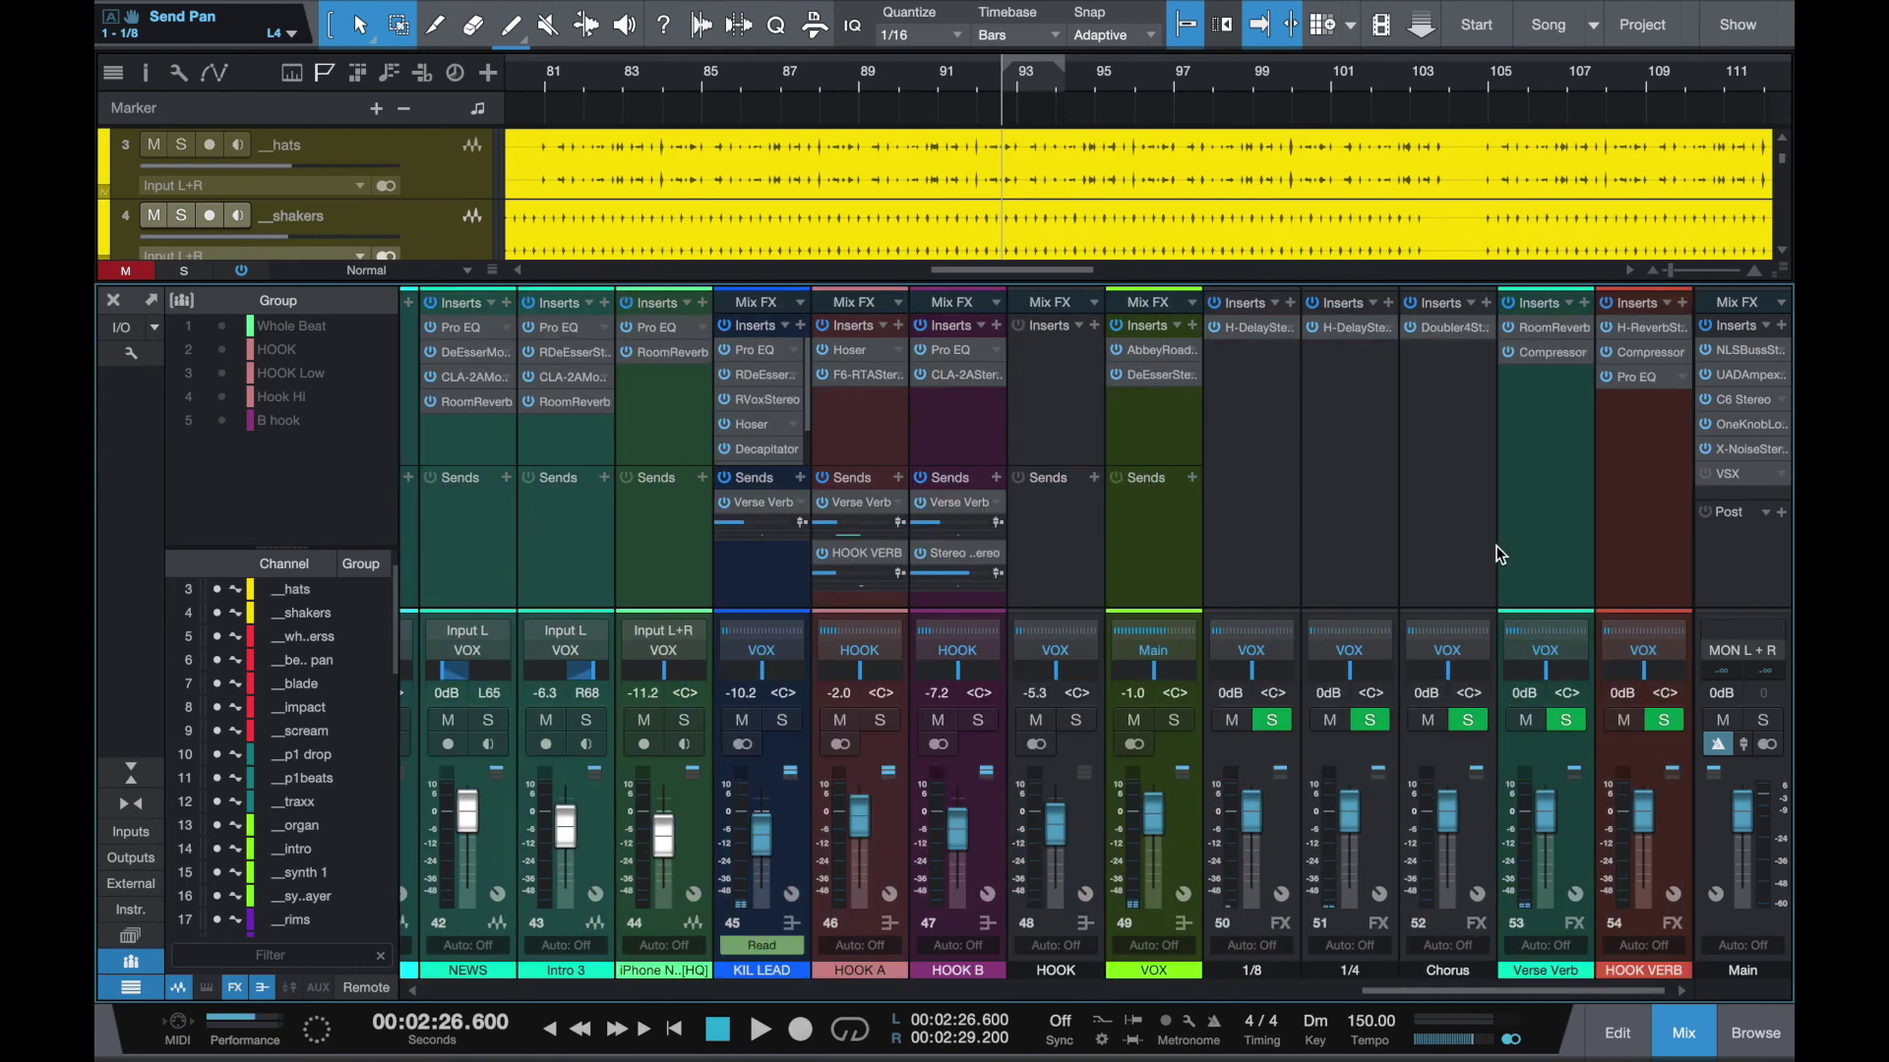